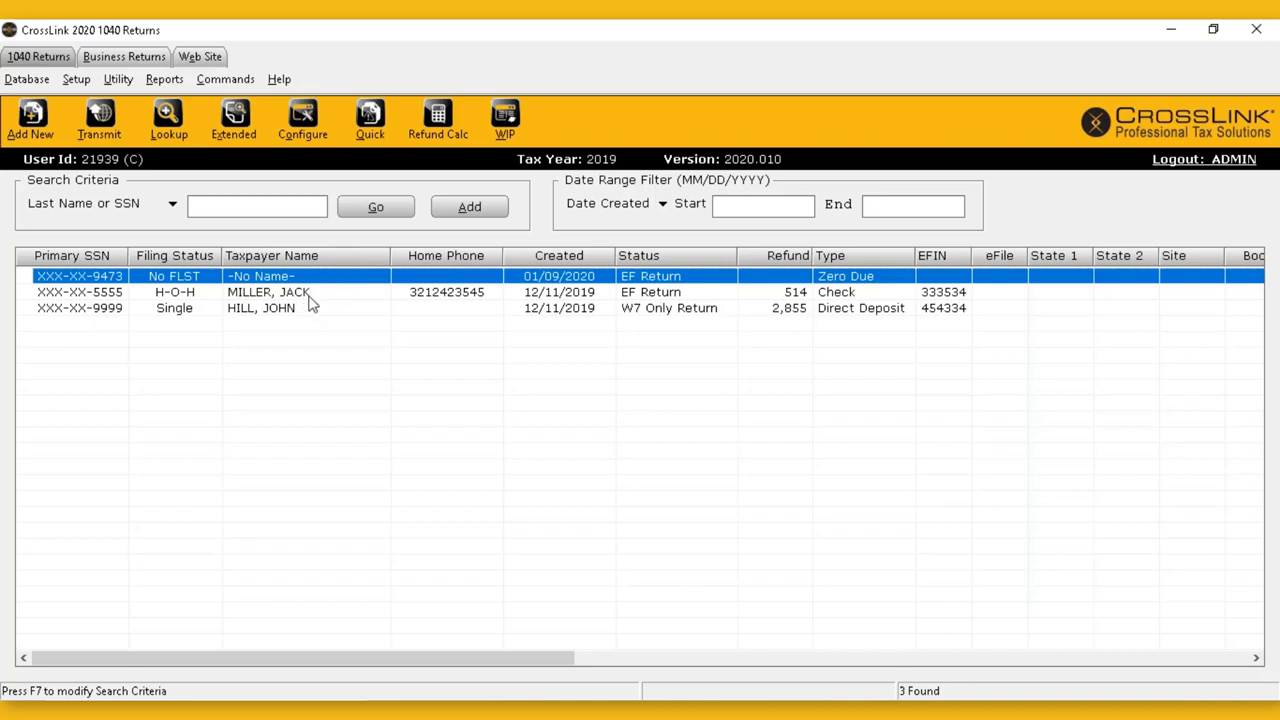
# Open the existing head-of-household return and review the taxpayer information and filing status on its Client Data form.
pyautogui.click(314, 293)
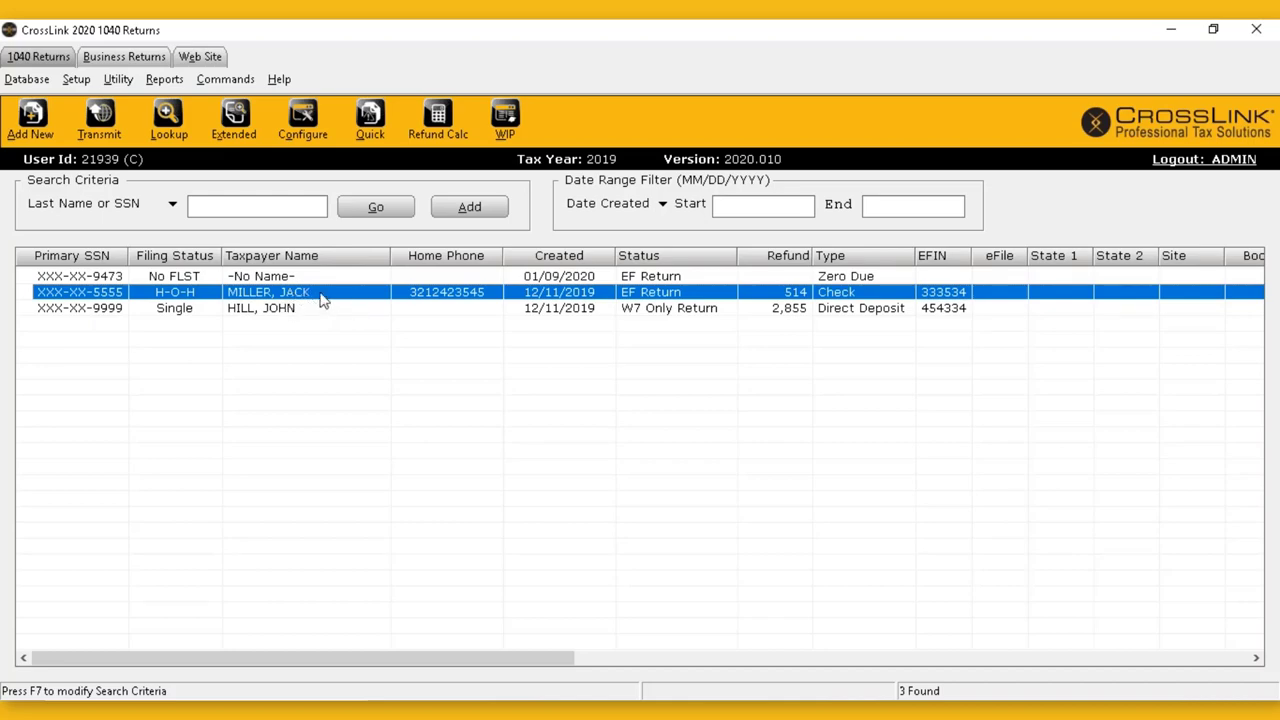
pyautogui.doubleClick(322, 300)
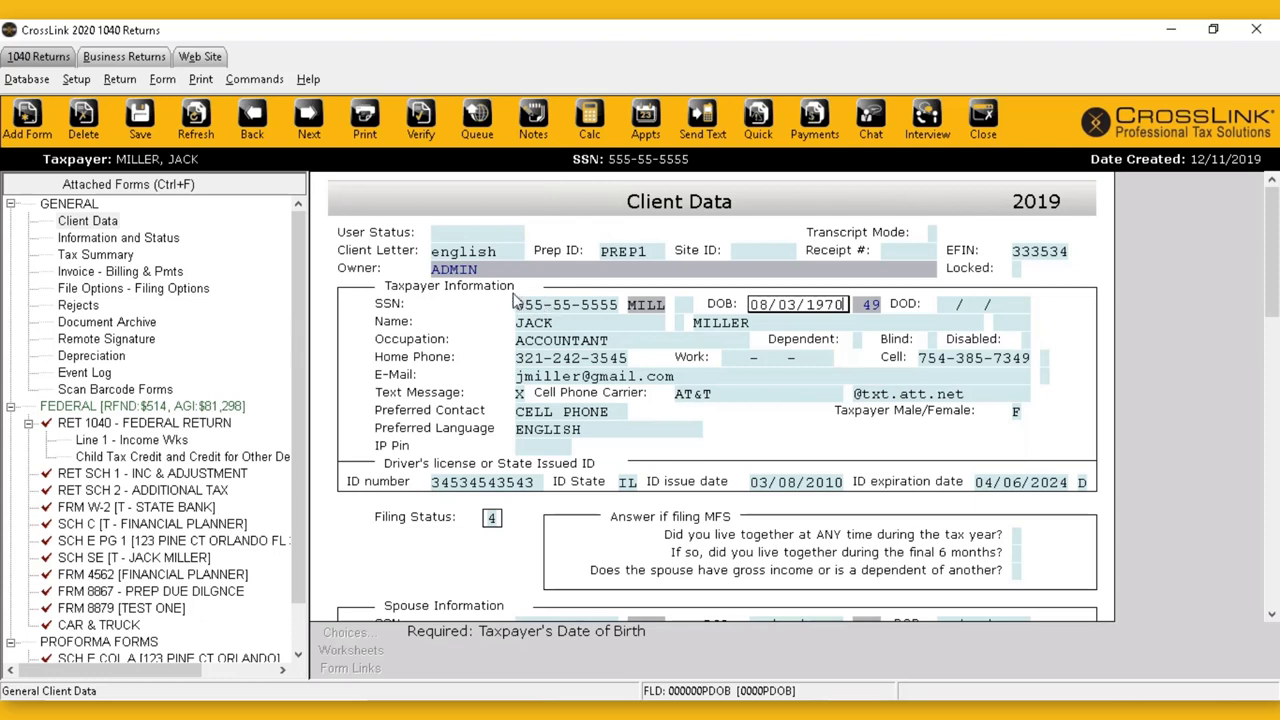
pyautogui.click(554, 308)
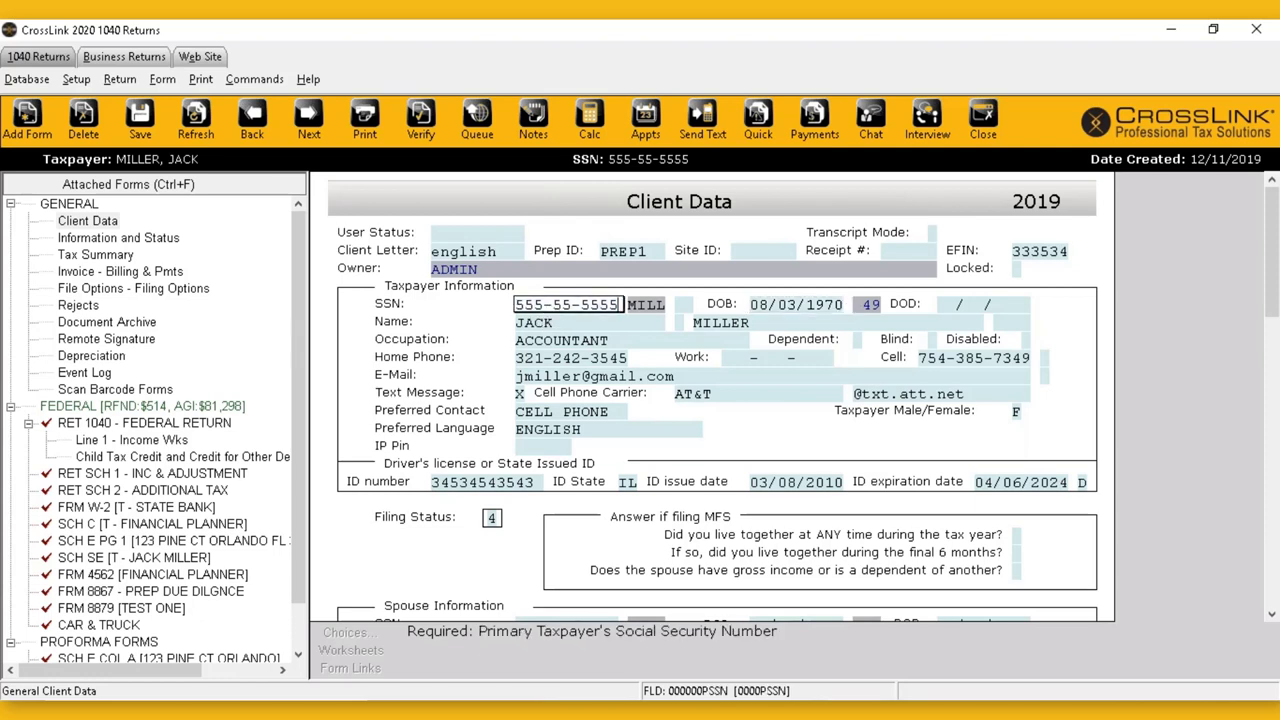
pyautogui.scroll(-1, 545, 312)
pyautogui.scroll(-1, 516, 337)
pyautogui.scroll(-3, 516, 340)
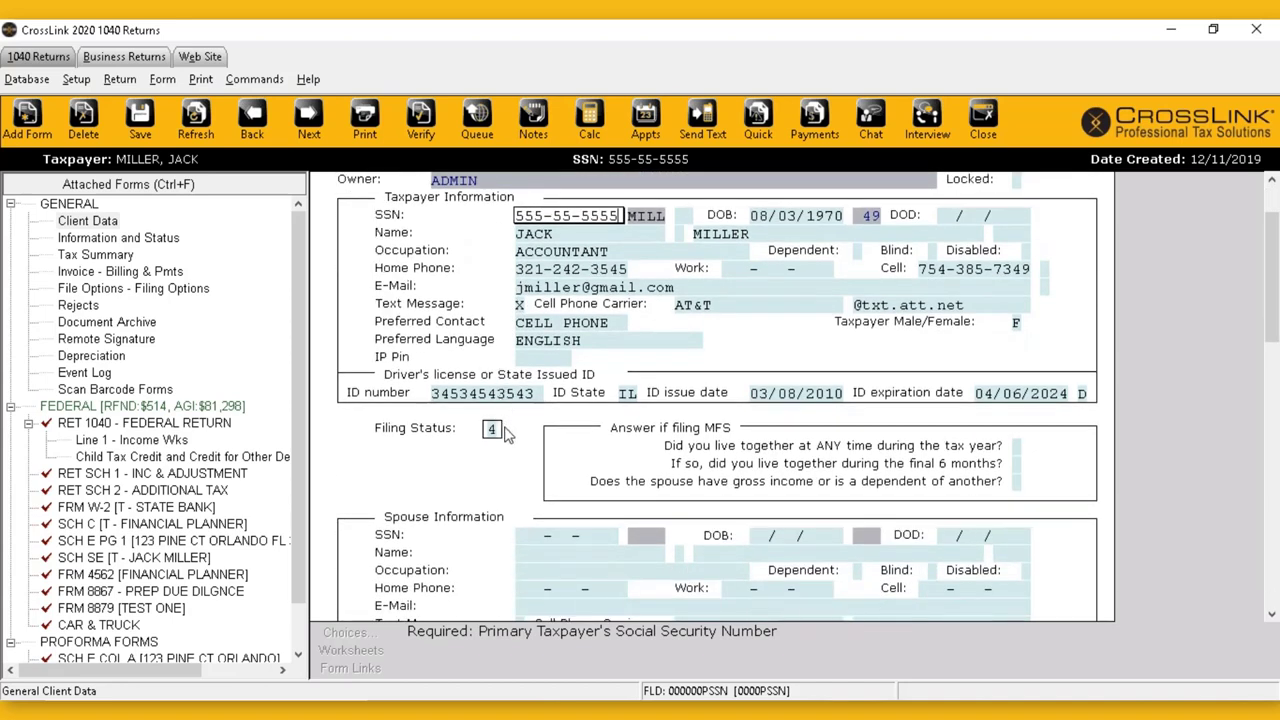
pyautogui.click(492, 428)
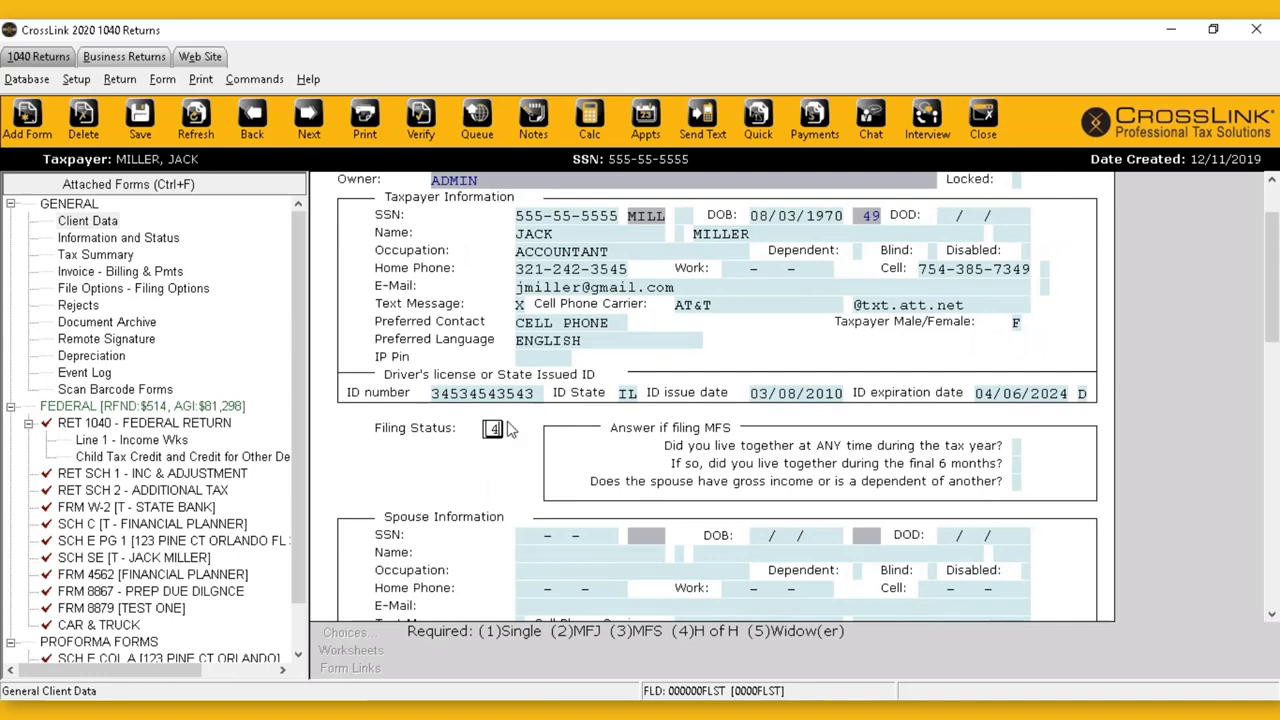
pyautogui.scroll(-6, 505, 429)
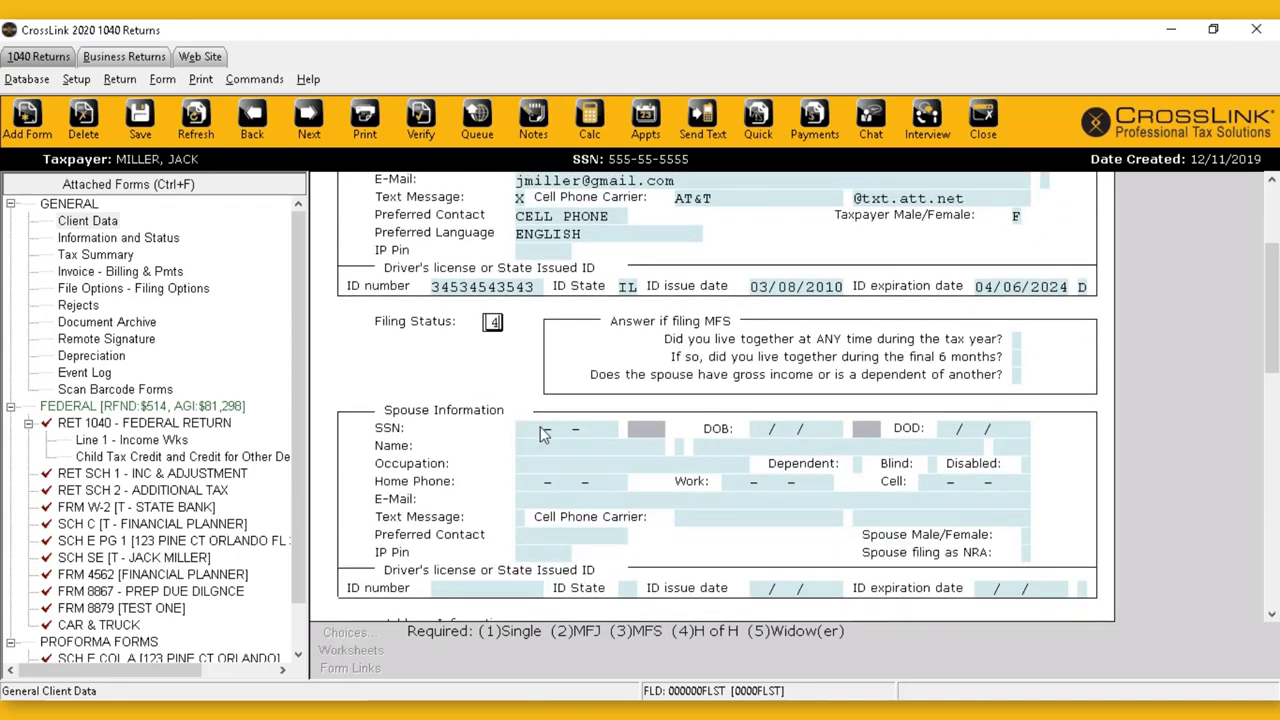
# Review the Client Data form from the spouse information through Marketplace health insurance to the dependents table.
pyautogui.click(544, 433)
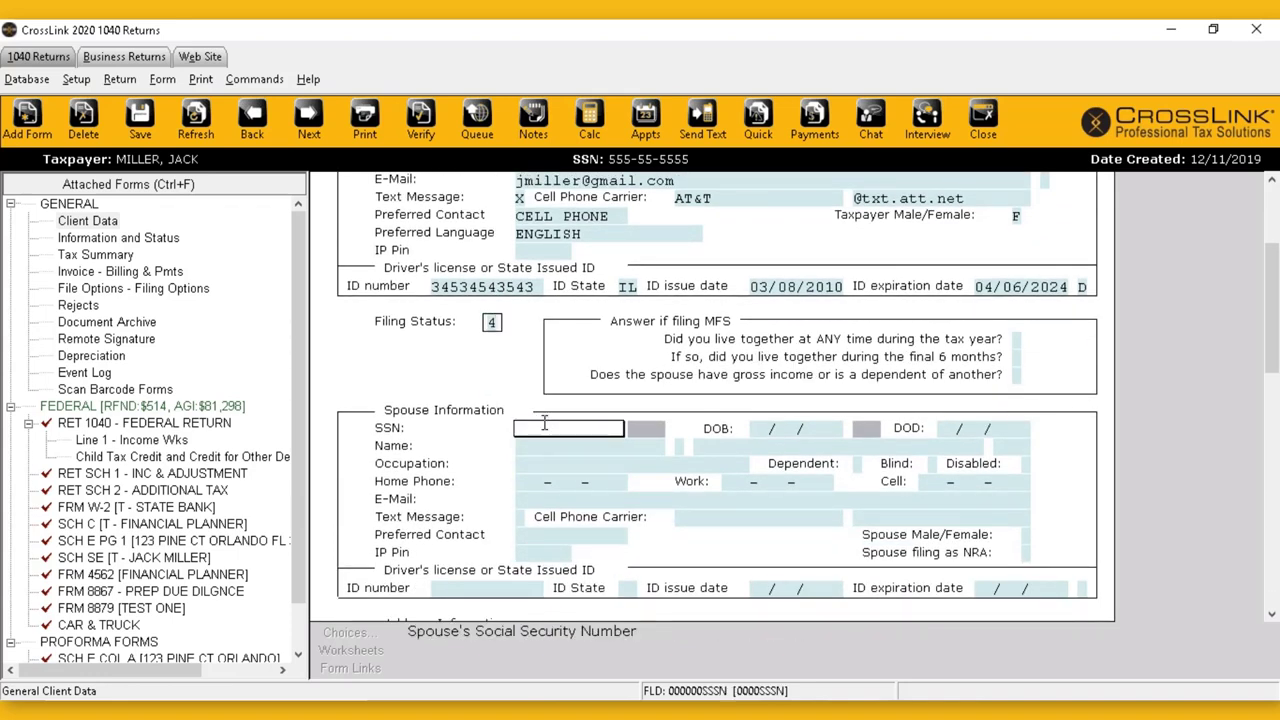
pyautogui.scroll(-12, 544, 423)
pyautogui.scroll(-18, 544, 417)
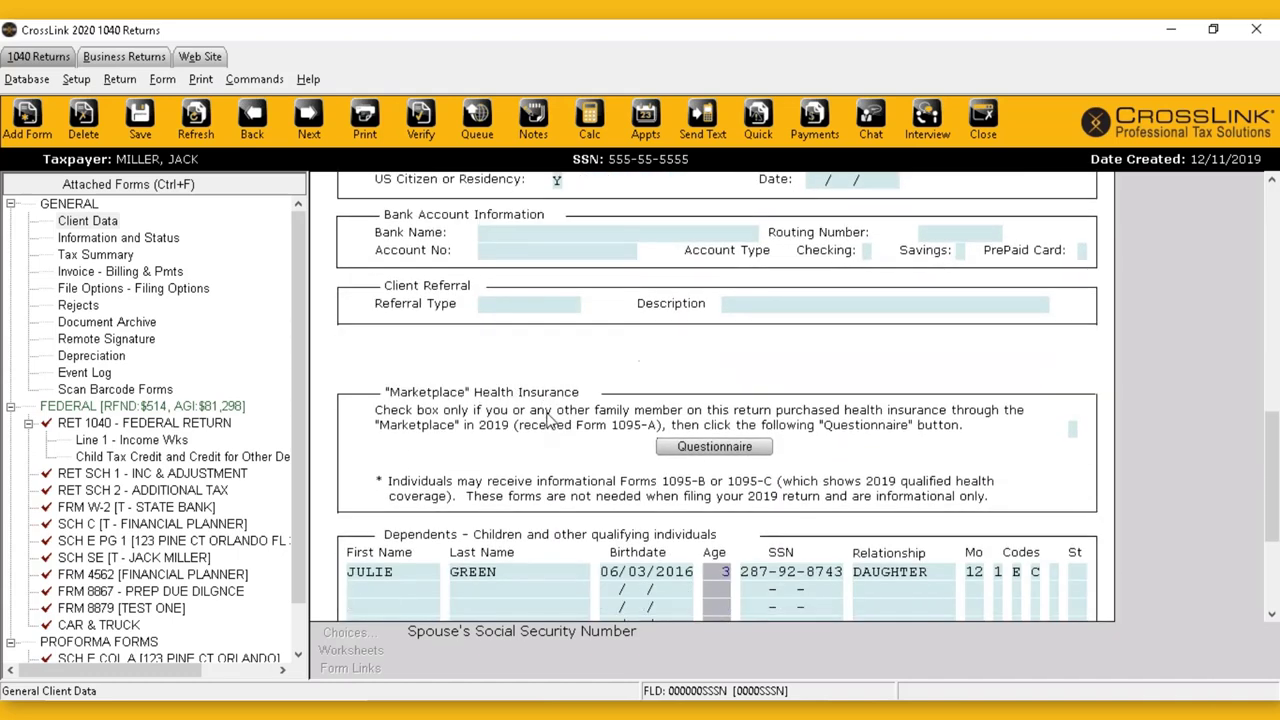
pyautogui.scroll(-2, 531, 422)
pyautogui.scroll(-3, 531, 400)
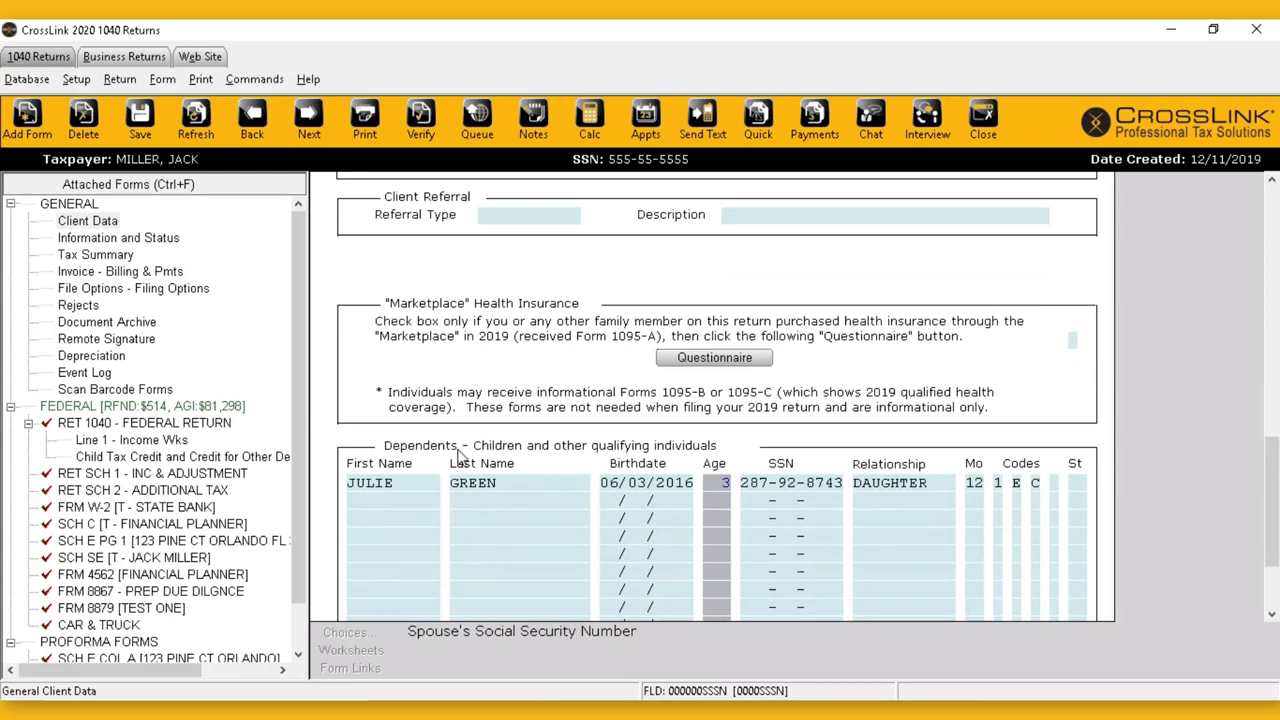
pyautogui.scroll(-2, 458, 455)
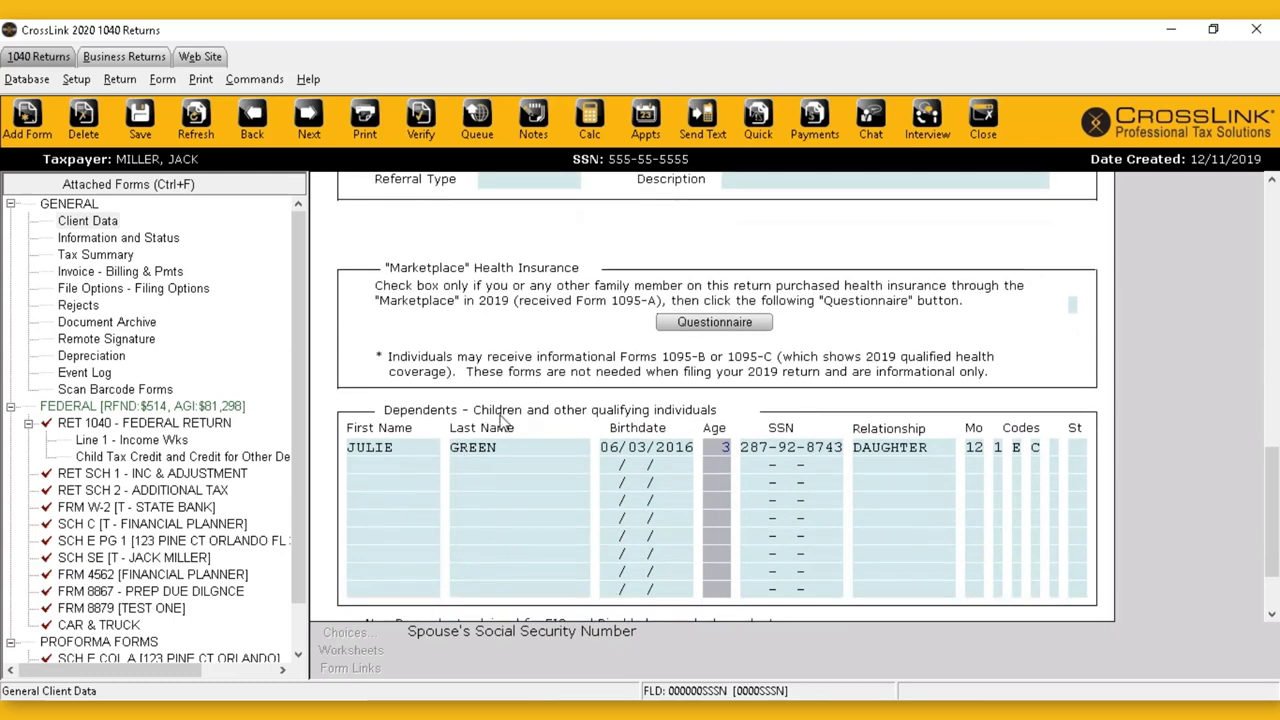
# Go back up the Client Data form to examine the address and bank account sections.
pyautogui.scroll(9, 537, 440)
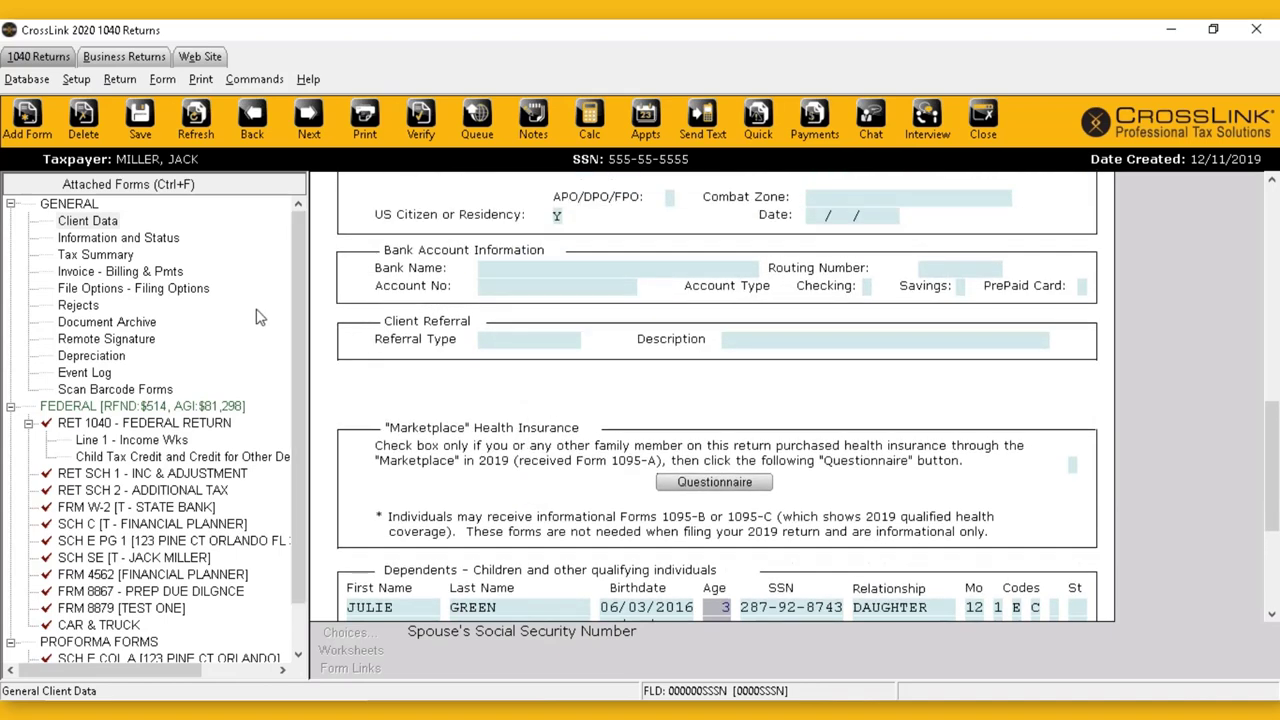
pyautogui.scroll(5, 395, 310)
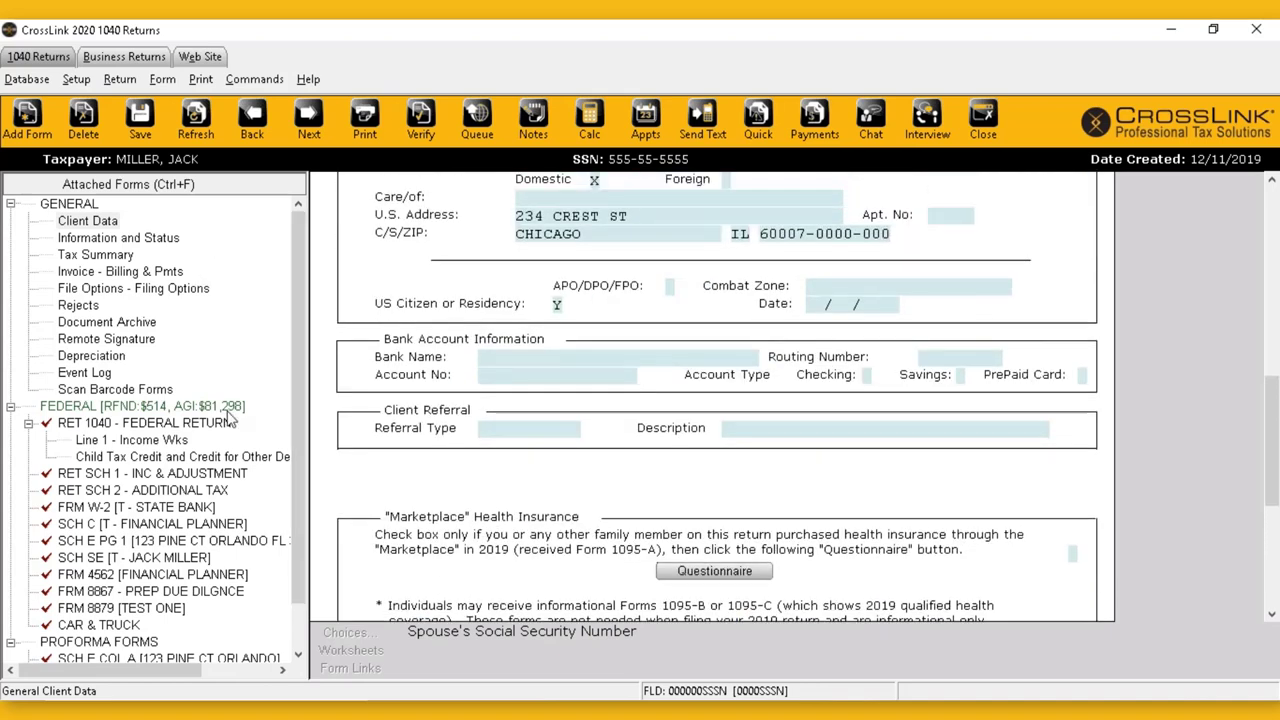
pyautogui.scroll(4, 427, 362)
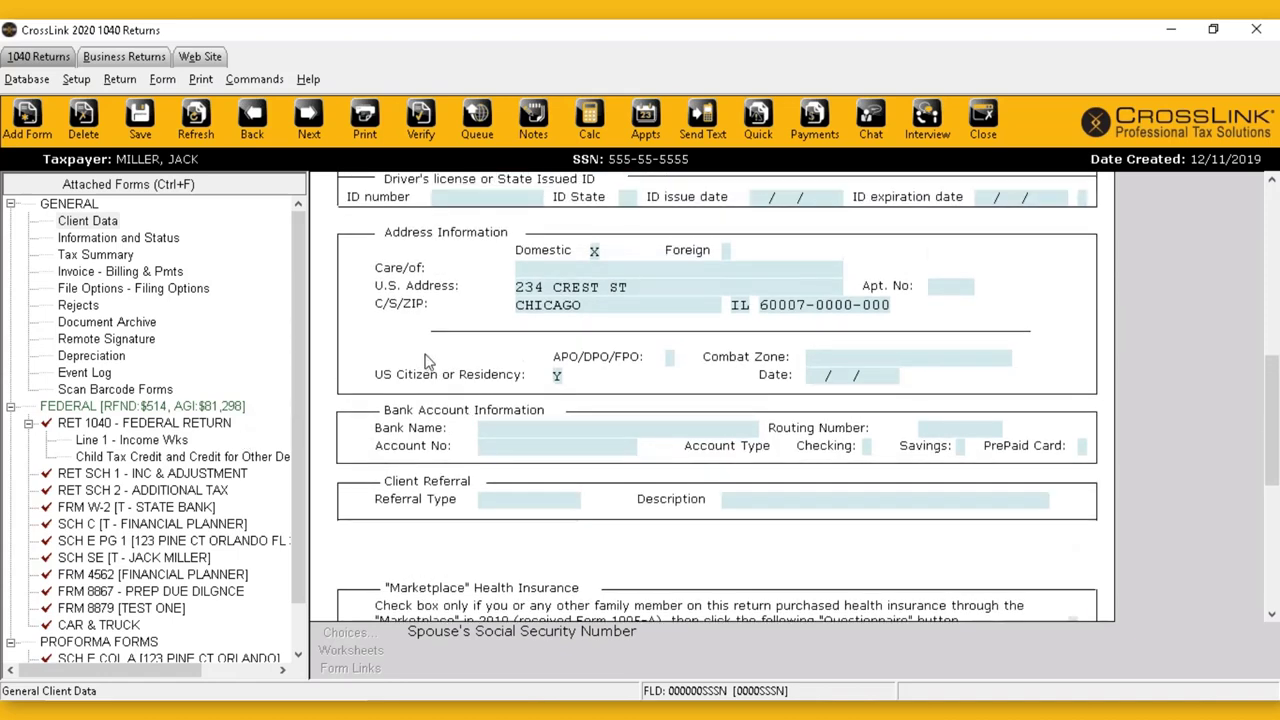
pyautogui.scroll(5, 427, 362)
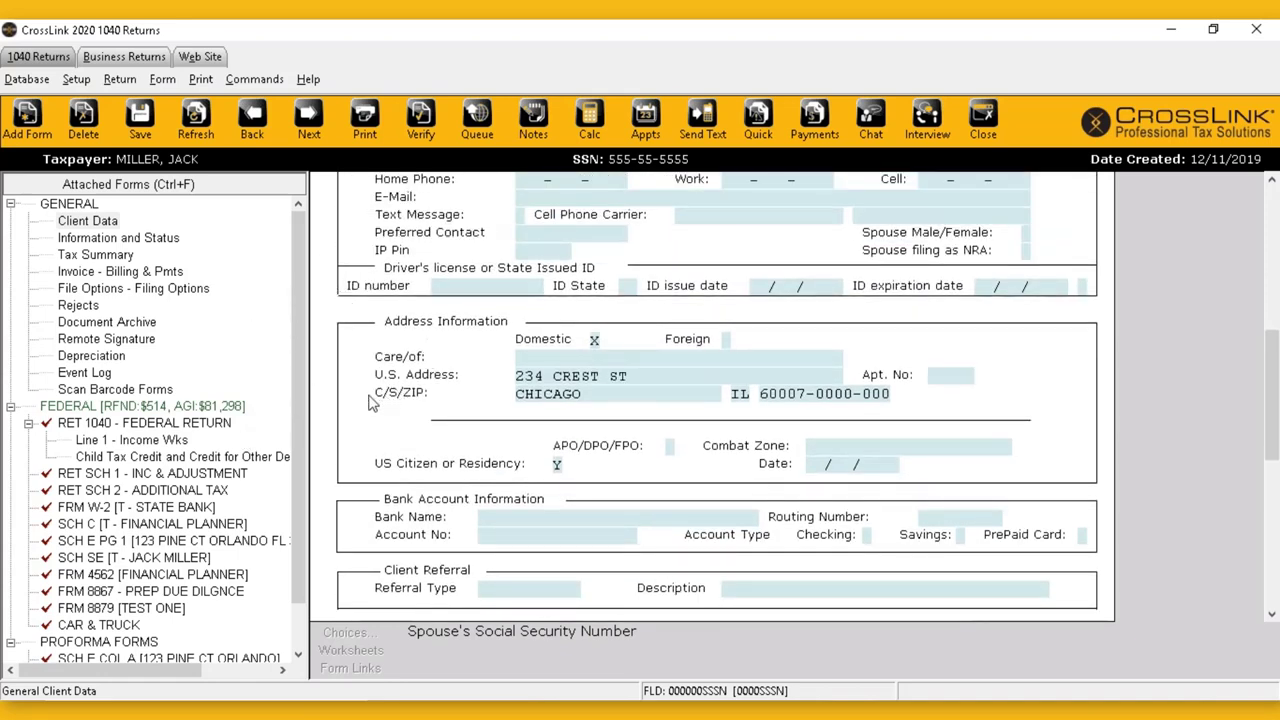
pyautogui.scroll(-2, 370, 398)
pyautogui.scroll(-1, 296, 410)
pyautogui.scroll(1, 296, 407)
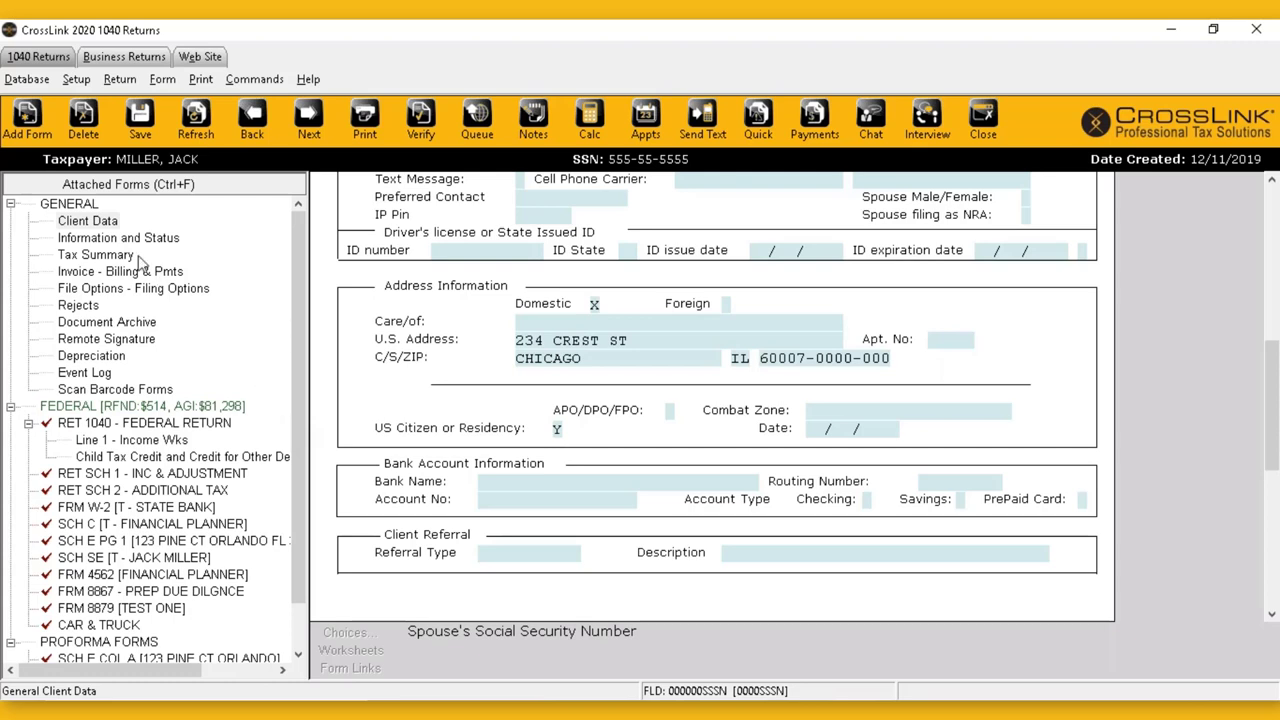
# Check the W-2 entry in the list of available forms and view the attached W-2 for State Bank.
pyautogui.click(27, 137)
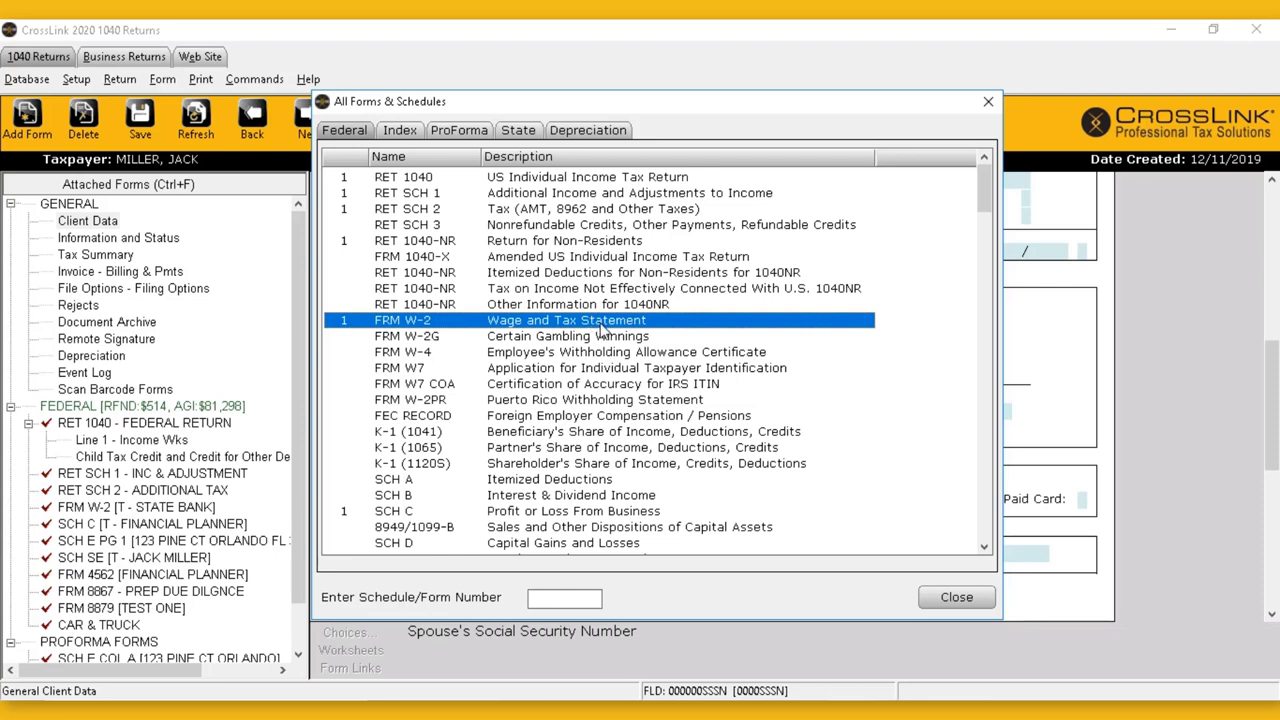
pyautogui.click(985, 103)
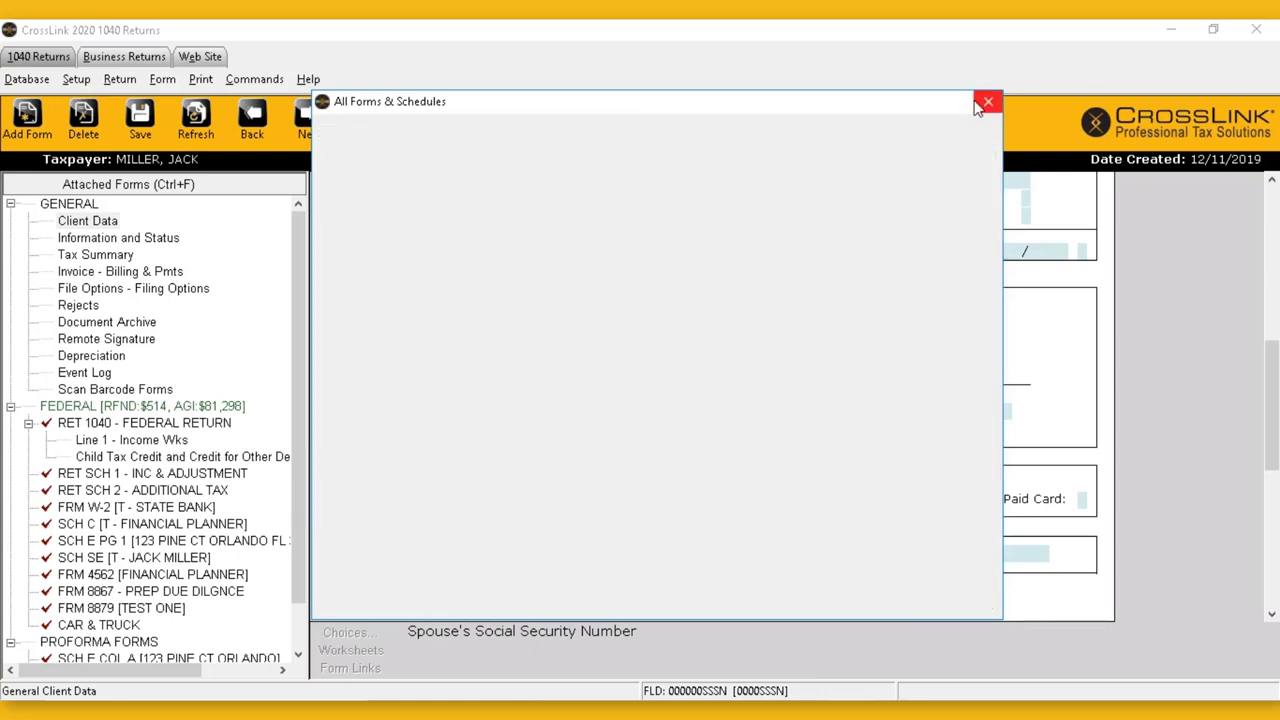
pyautogui.click(145, 507)
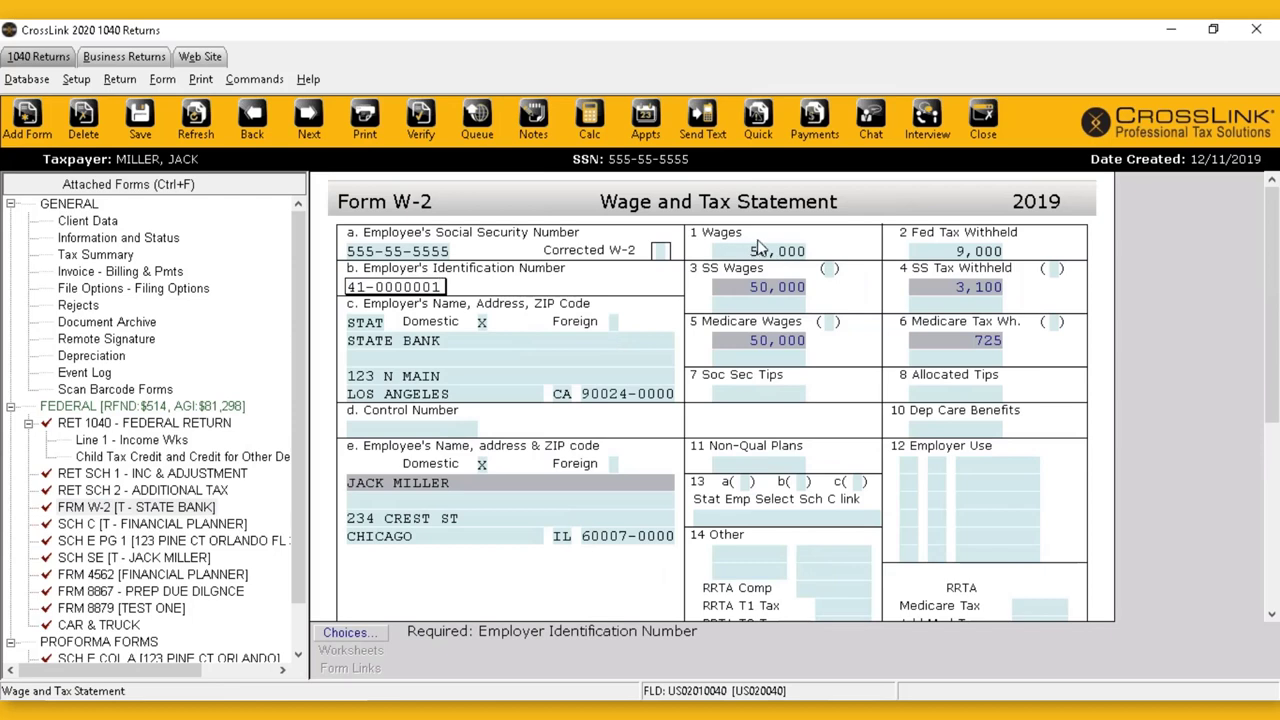
pyautogui.scroll(-1, 205, 456)
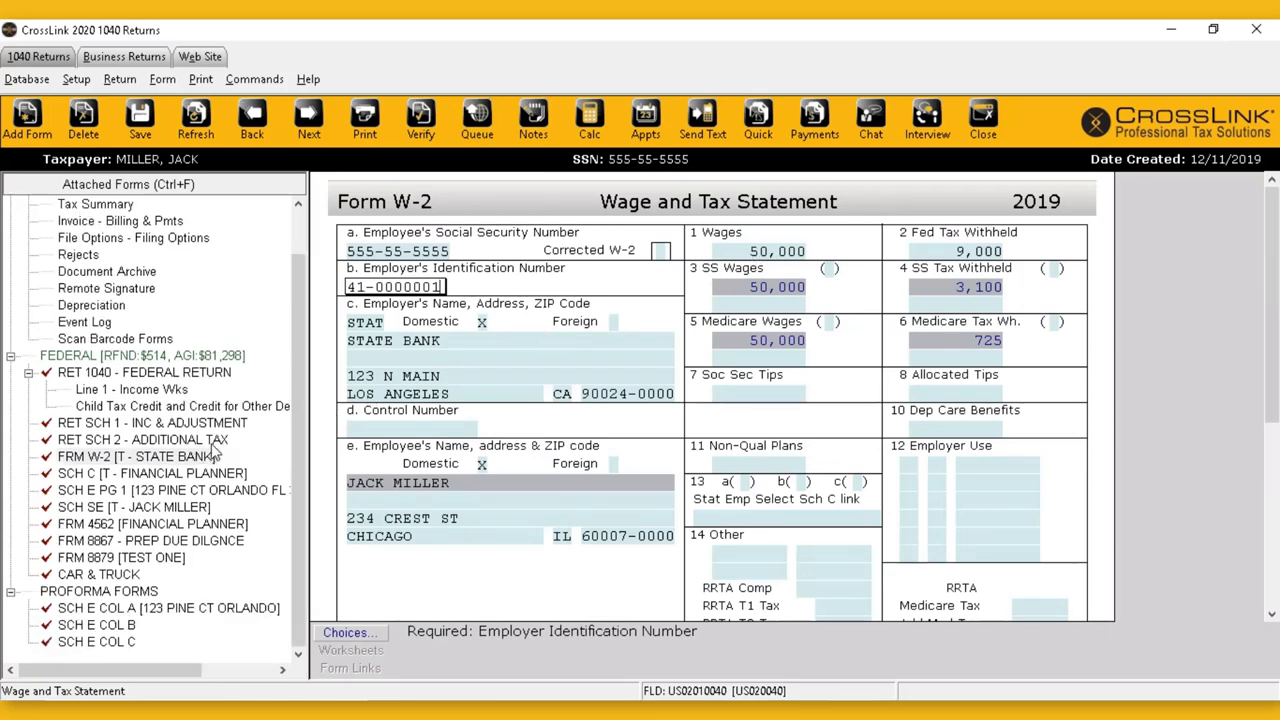
pyautogui.click(213, 455)
pyautogui.scroll(1, 290, 416)
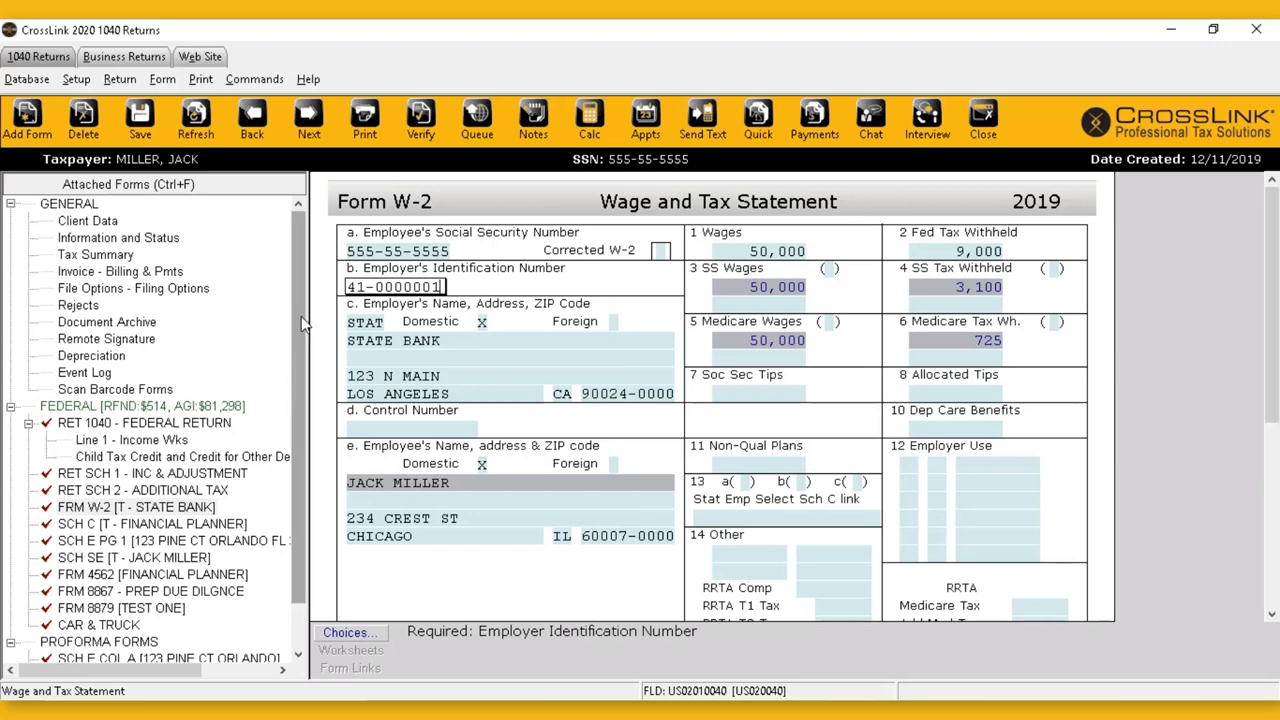
pyautogui.scroll(-1, 299, 314)
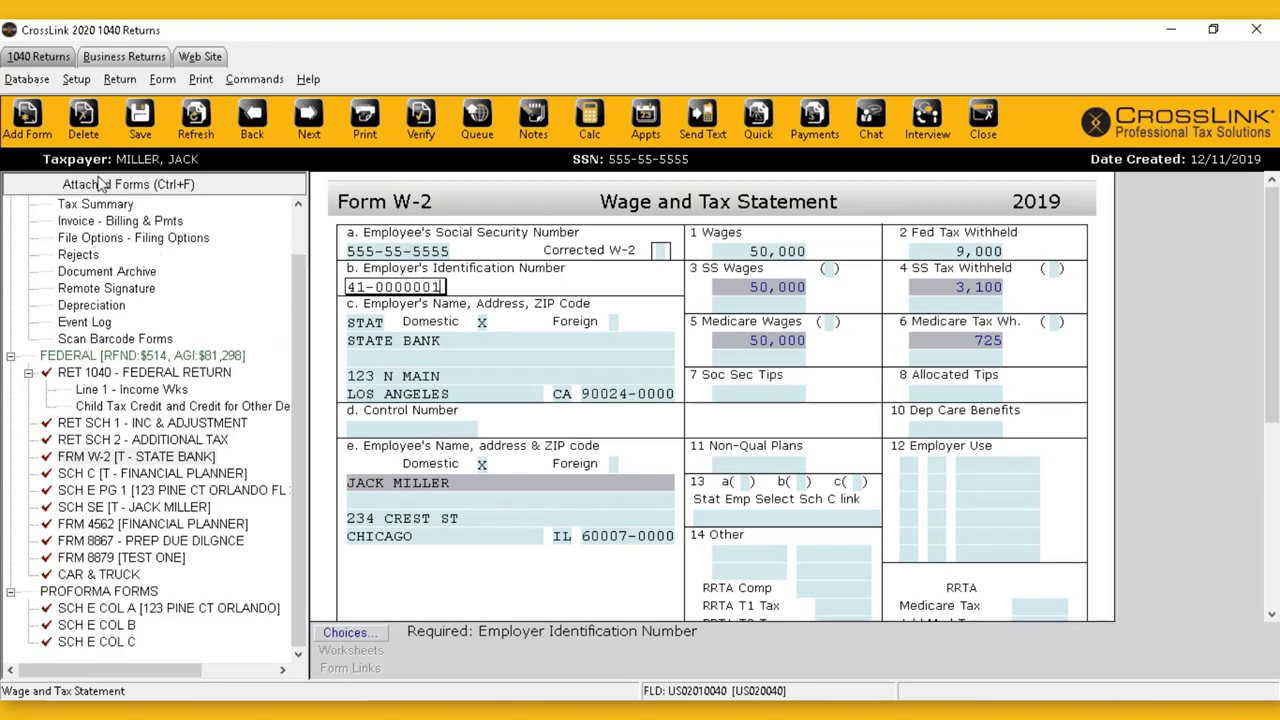
# Locate Schedule C in the list of available forms and view the attached Schedule C for the financial planner business.
pyautogui.click(28, 130)
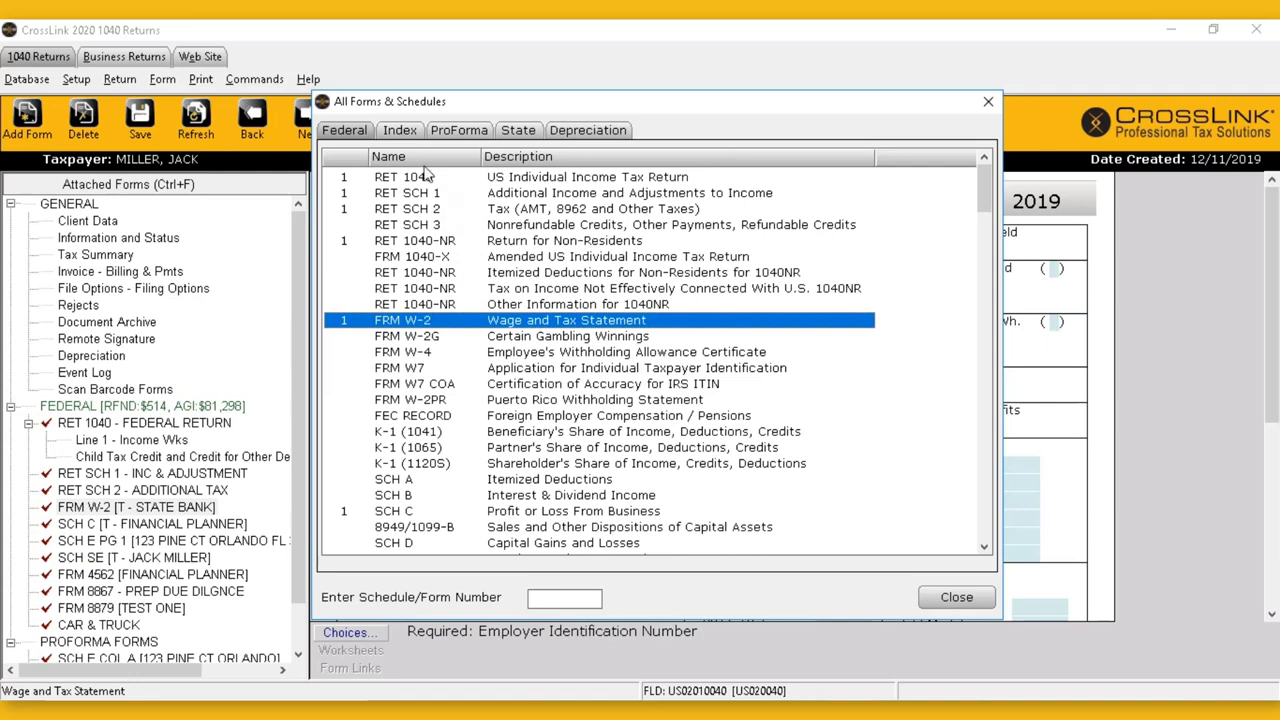
pyautogui.scroll(-2, 500, 398)
pyautogui.scroll(-1, 484, 422)
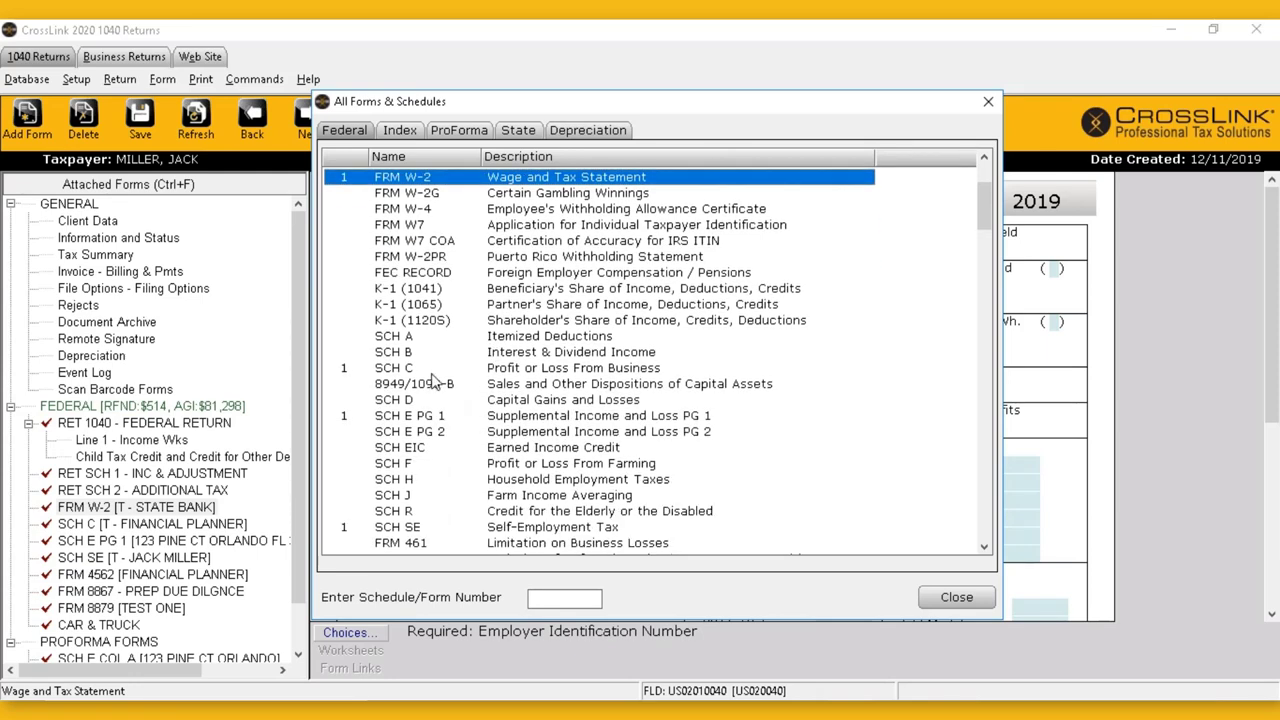
pyautogui.click(425, 370)
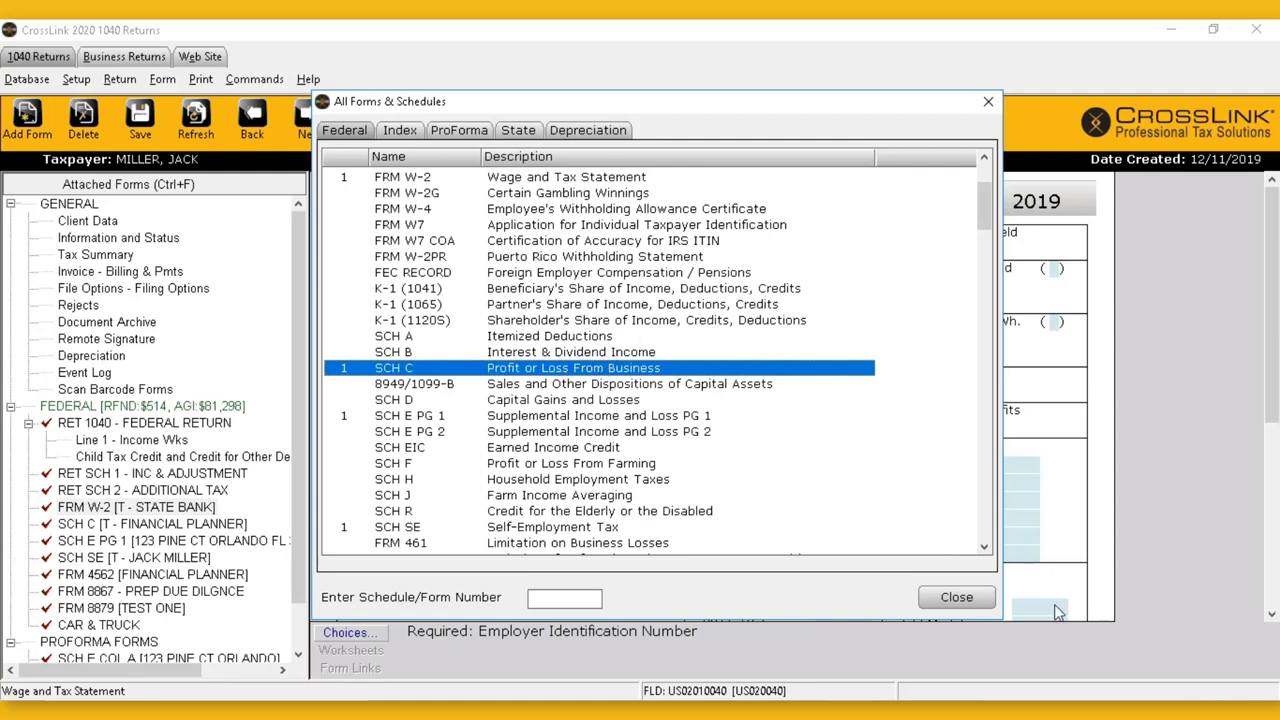
pyautogui.click(975, 601)
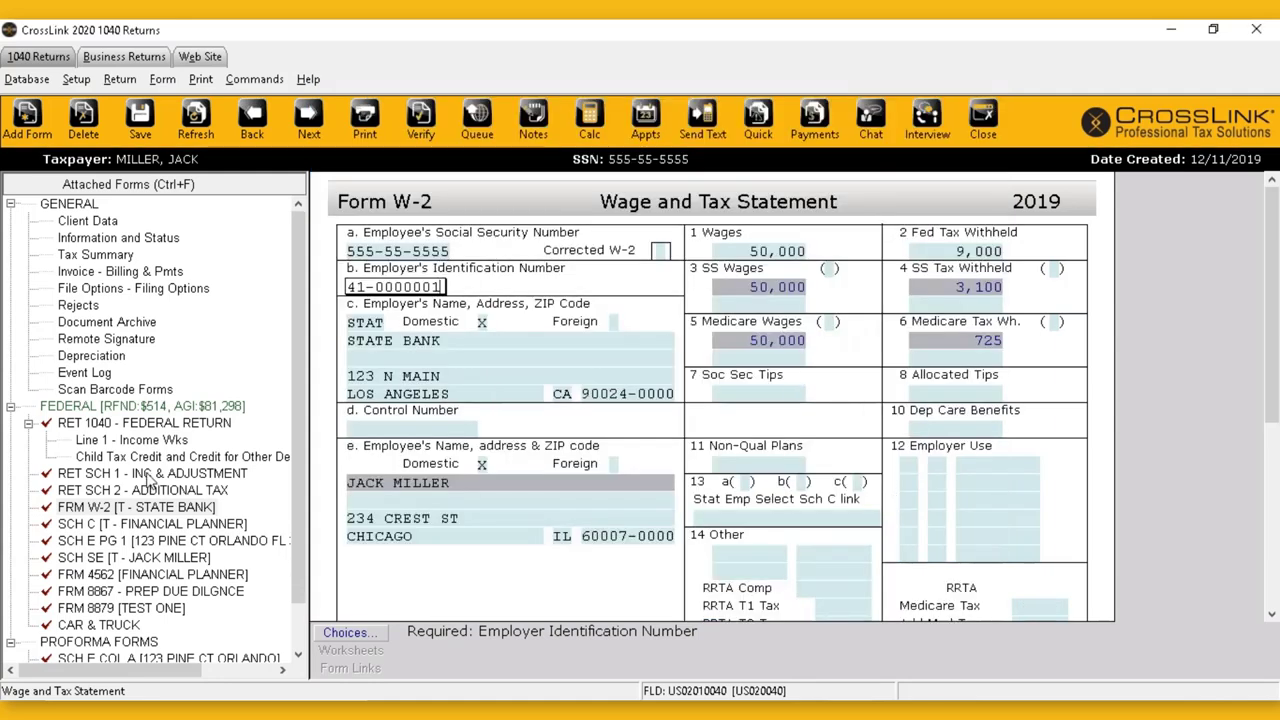
pyautogui.scroll(-1, 150, 482)
pyautogui.doubleClick(141, 474)
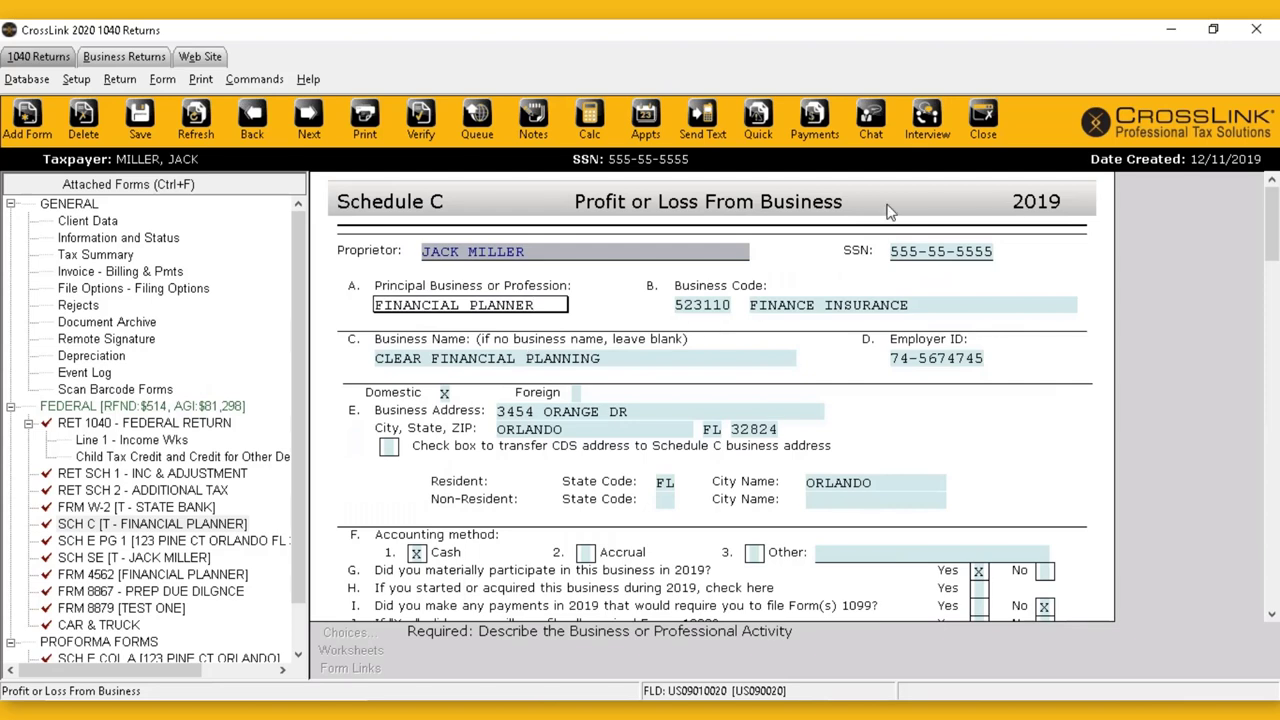
# Switch to the unnamed return created 01/09/2020 and set its filing status to 1 (Single).
pyautogui.click(987, 133)
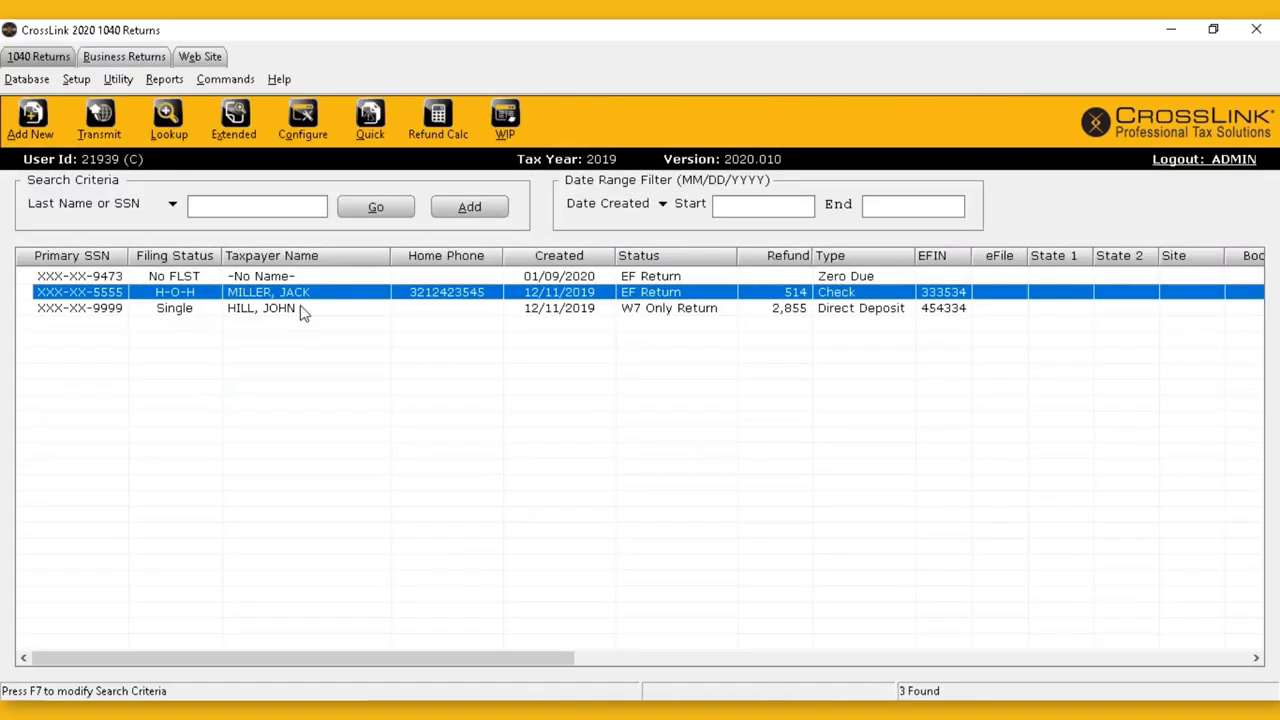
pyautogui.doubleClick(316, 276)
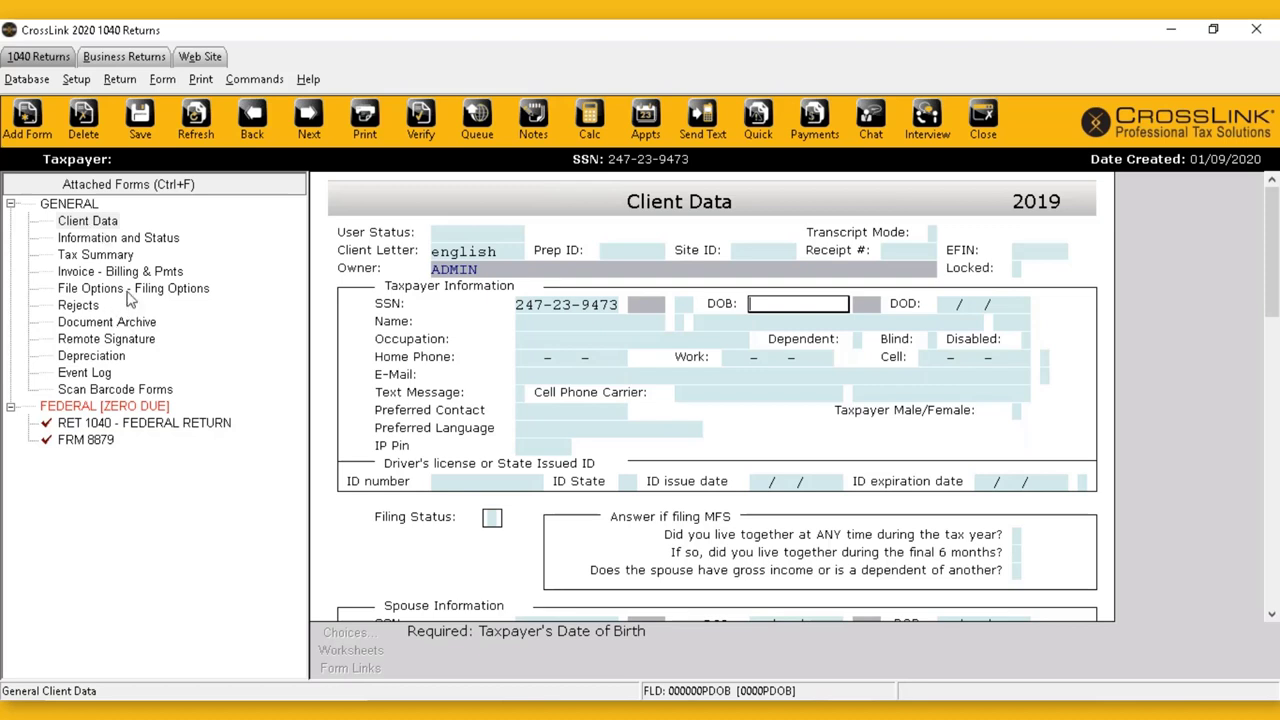
pyautogui.click(89, 362)
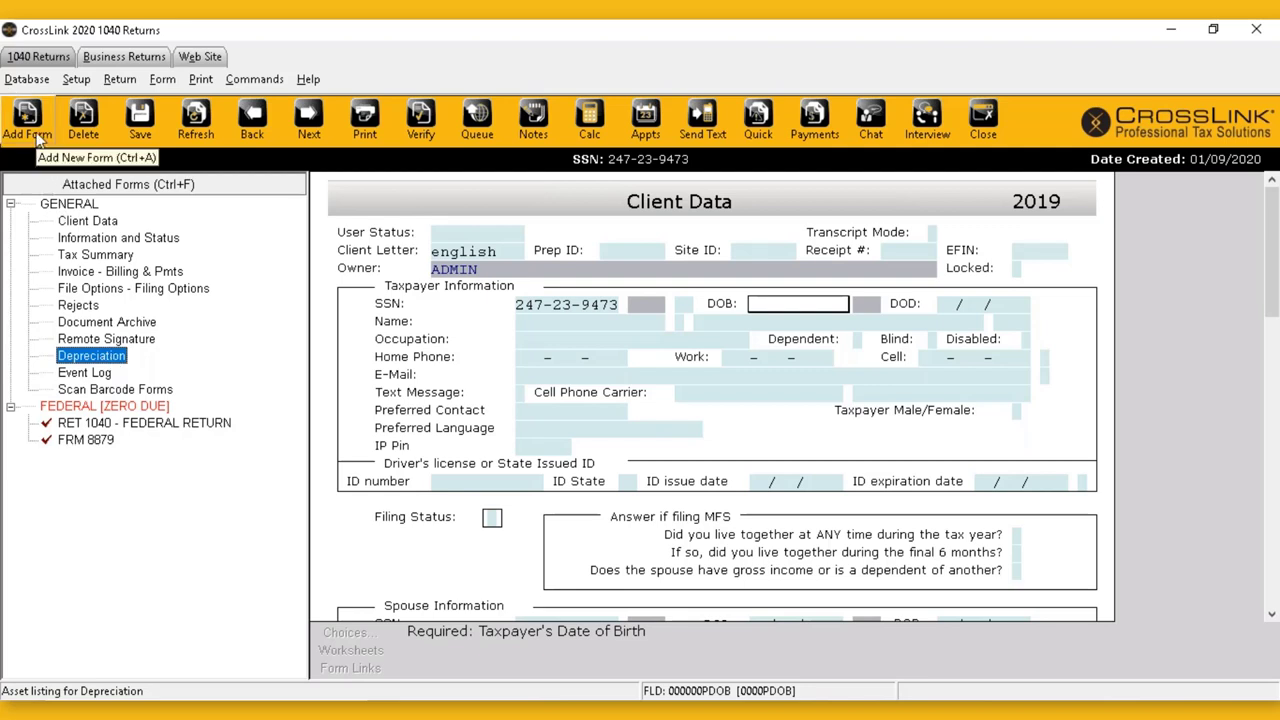
pyautogui.click(37, 140)
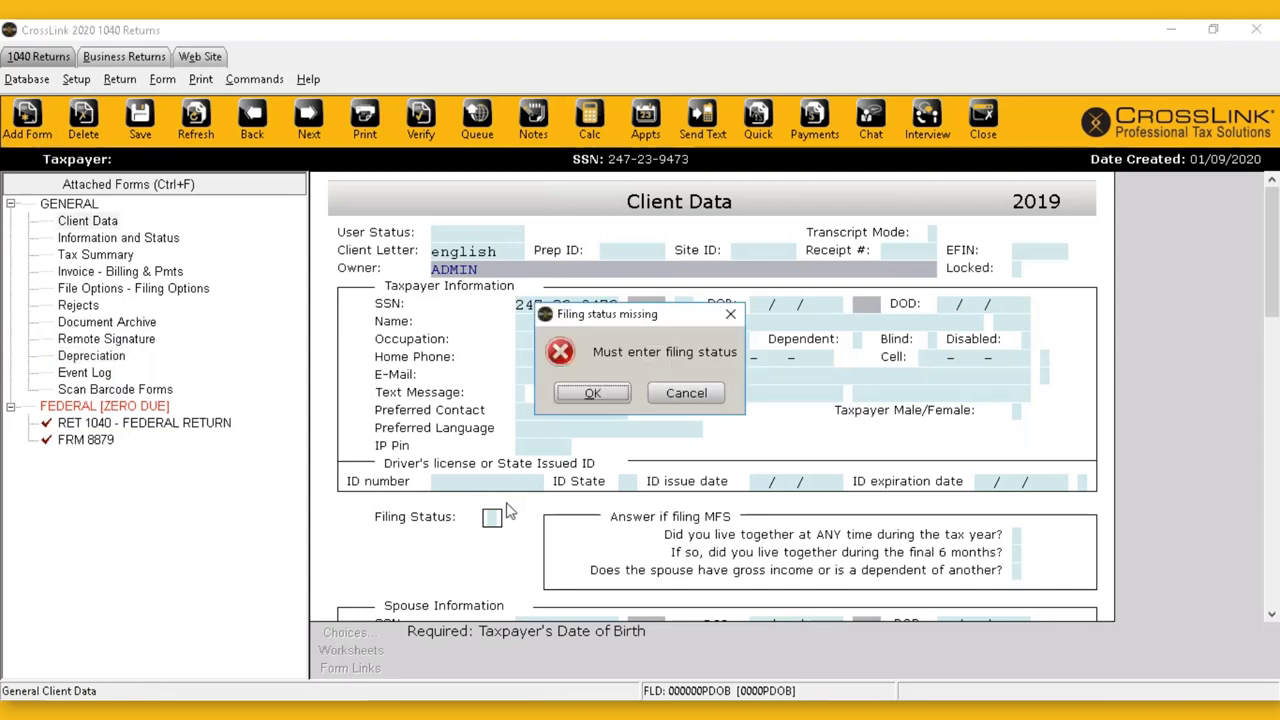
pyautogui.click(682, 393)
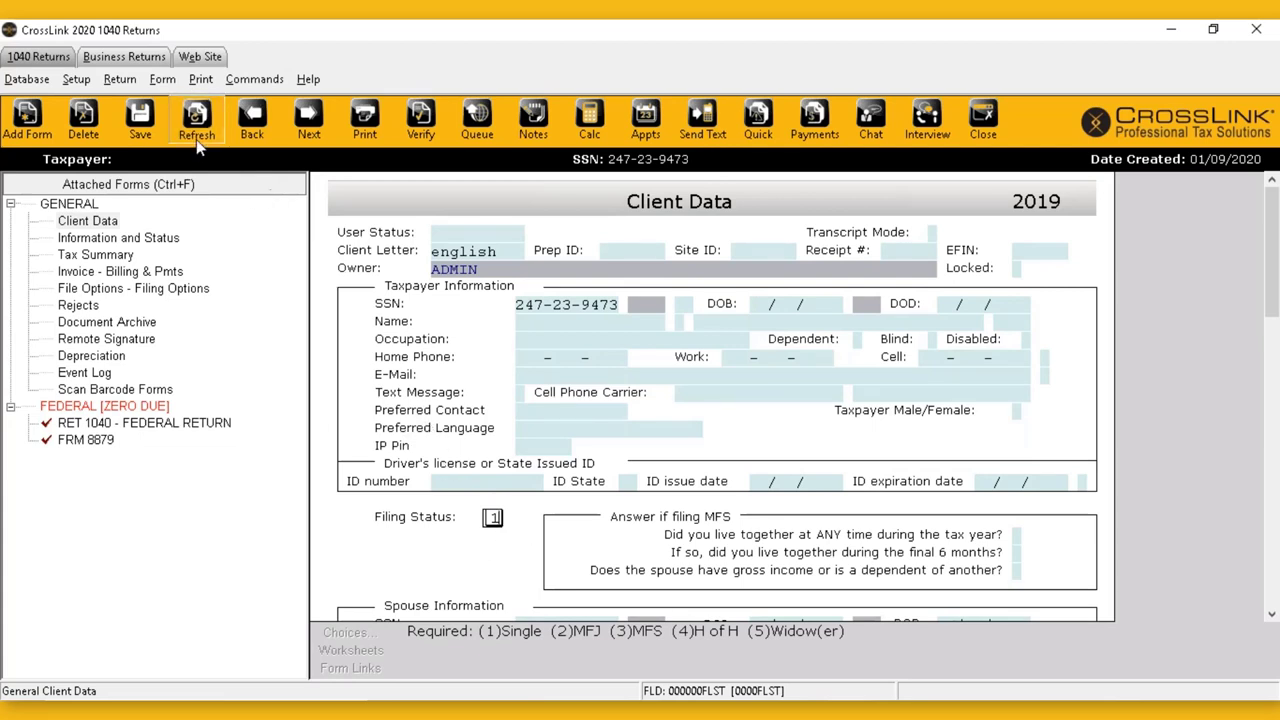
# Add a federal SCH C (Profit or Loss From Business) form to the return from the name-sorted list of all forms.
pyautogui.click(27, 120)
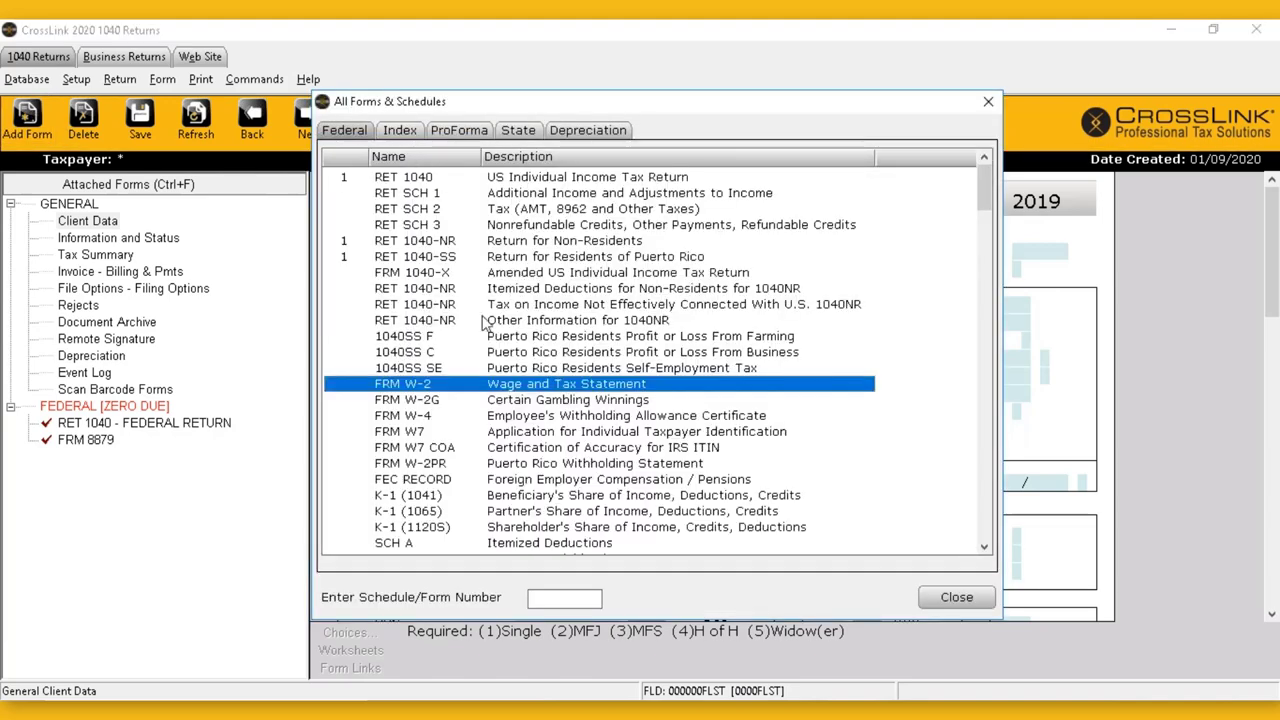
pyautogui.click(398, 165)
pyautogui.scroll(-14, 445, 392)
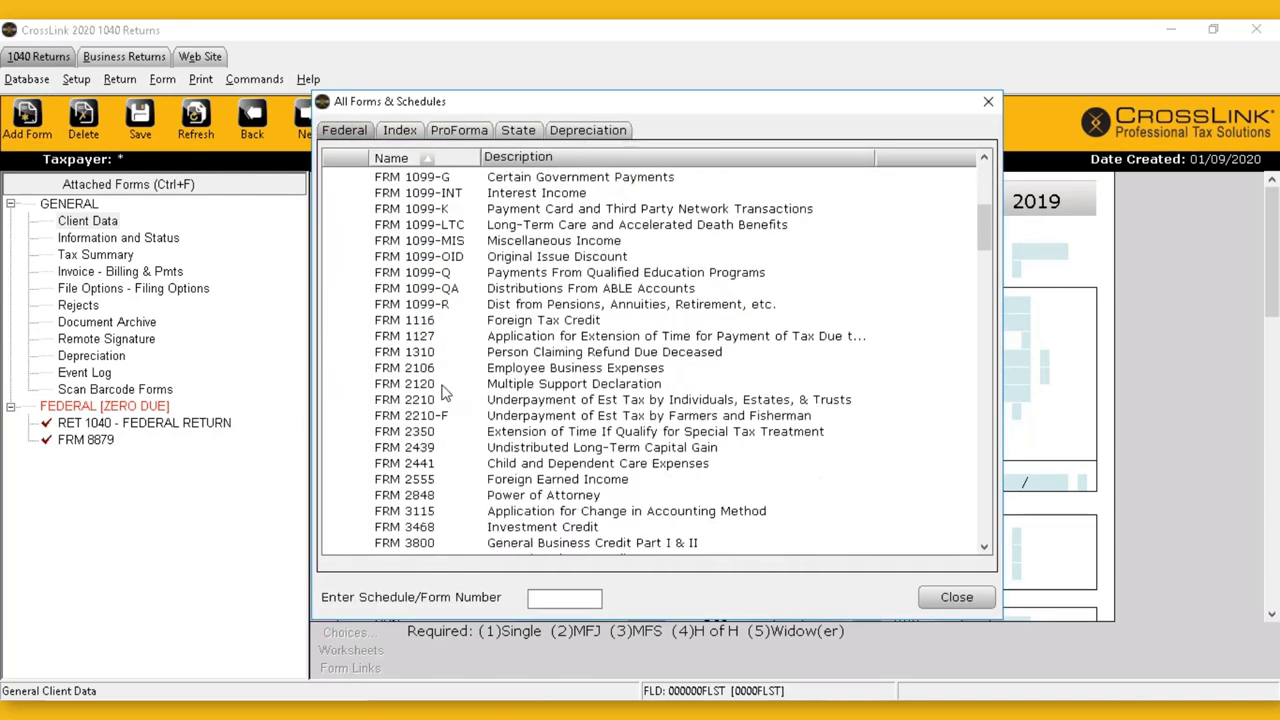
pyautogui.scroll(-20, 445, 392)
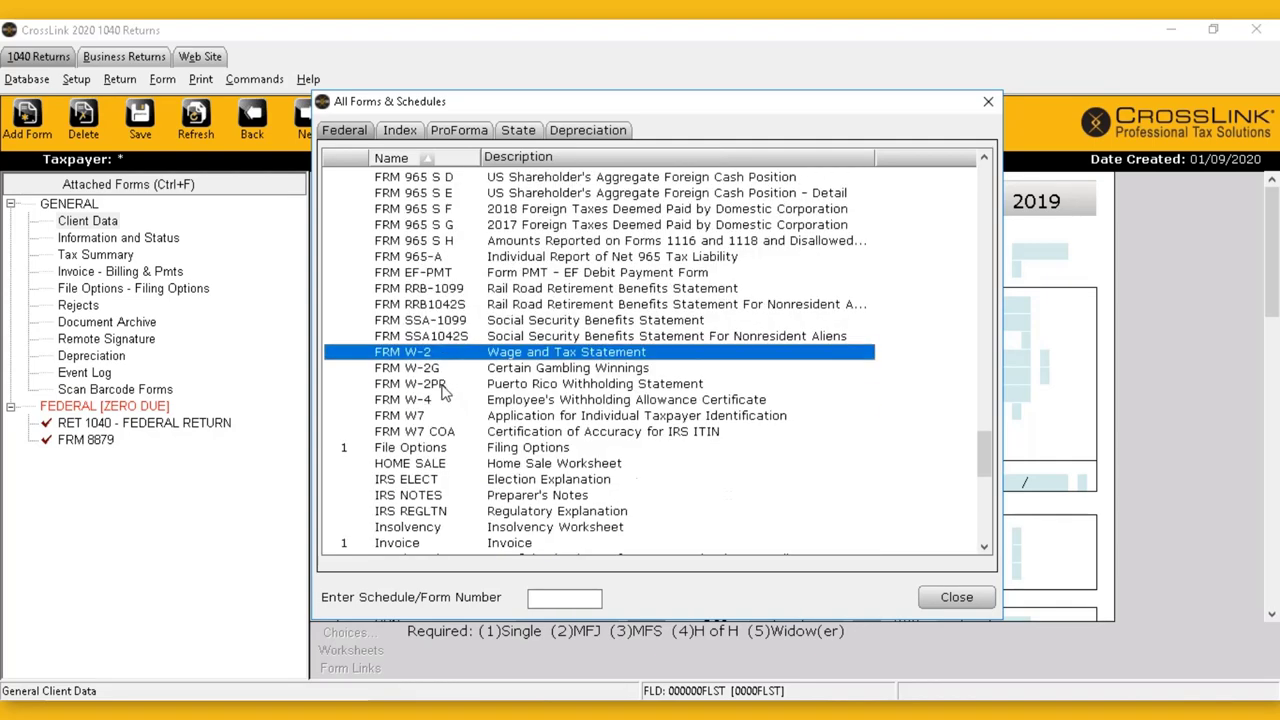
pyautogui.scroll(-5, 445, 392)
pyautogui.click(415, 435)
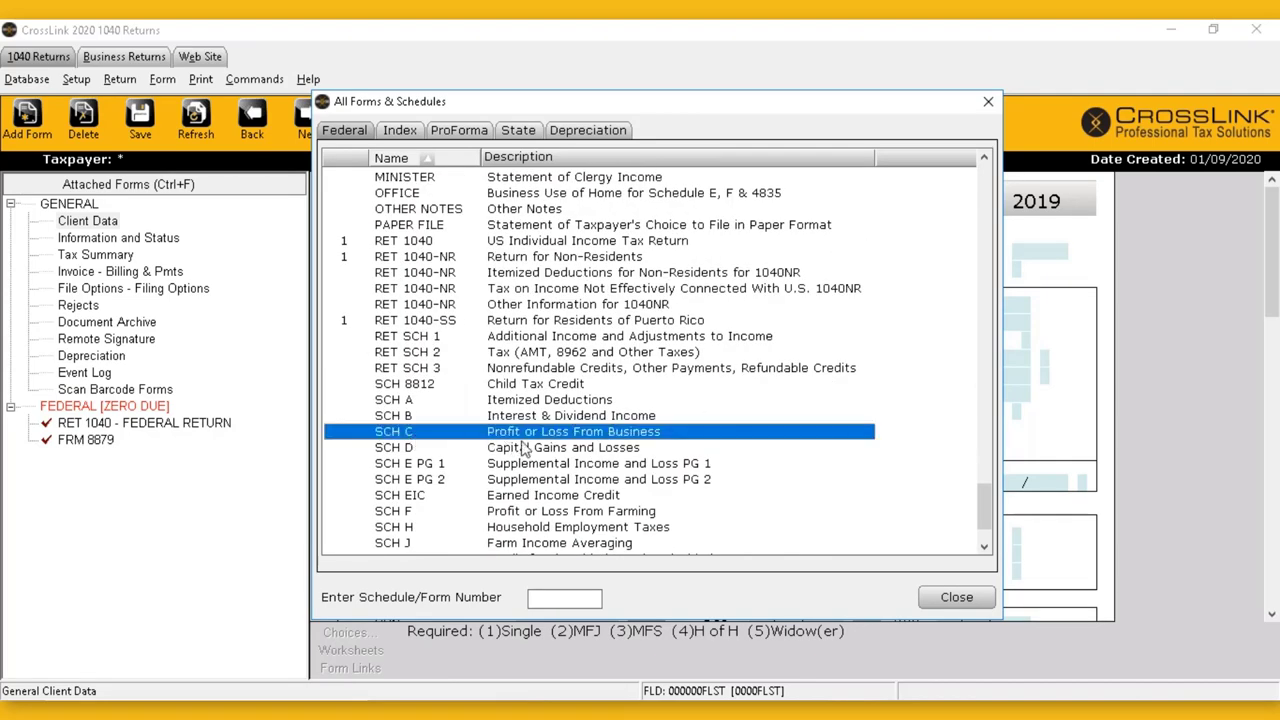
pyautogui.doubleClick(535, 436)
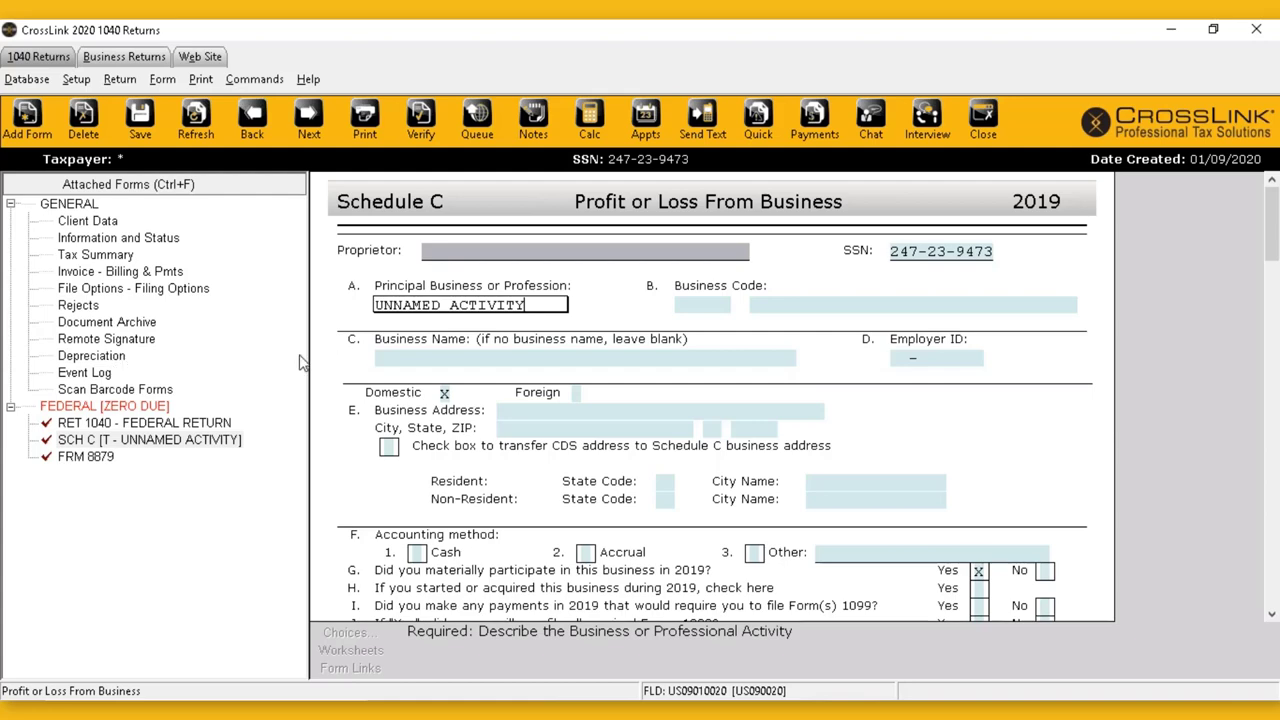
# Check the list of depreciation forms, and set the principal business or profession on Schedule C to ACCOUNT.
pyautogui.click(84, 362)
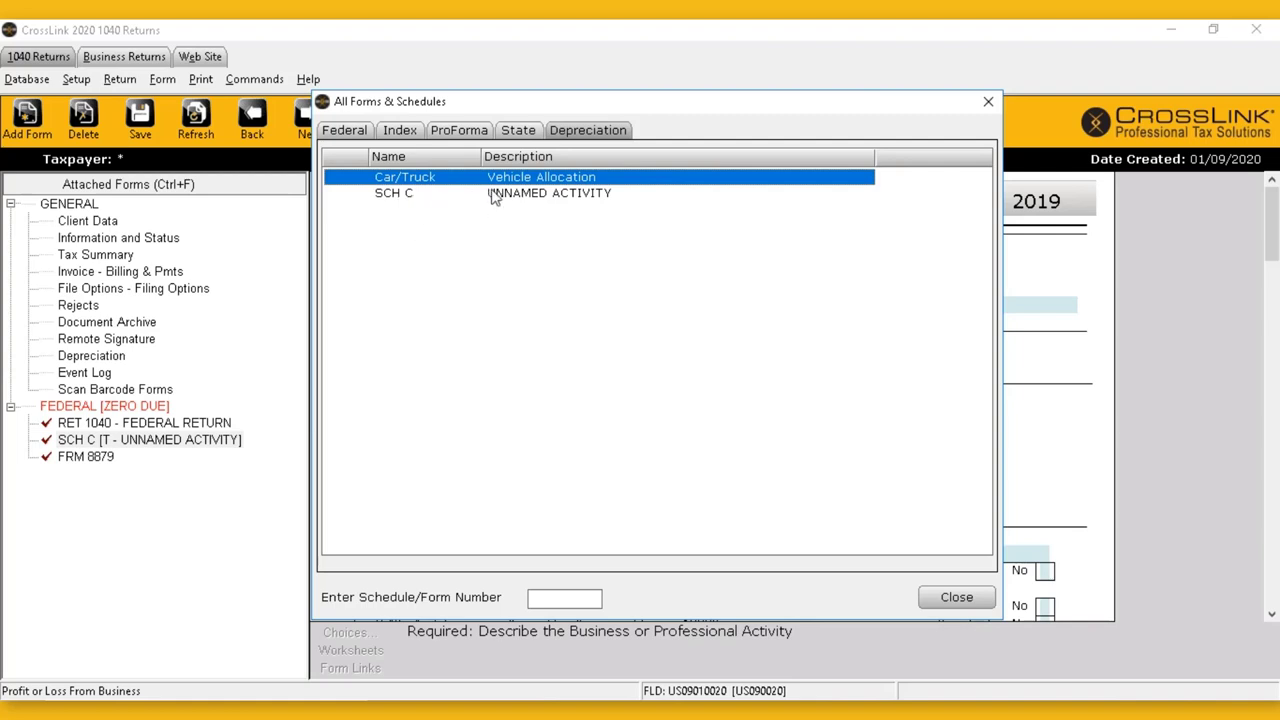
pyautogui.click(987, 102)
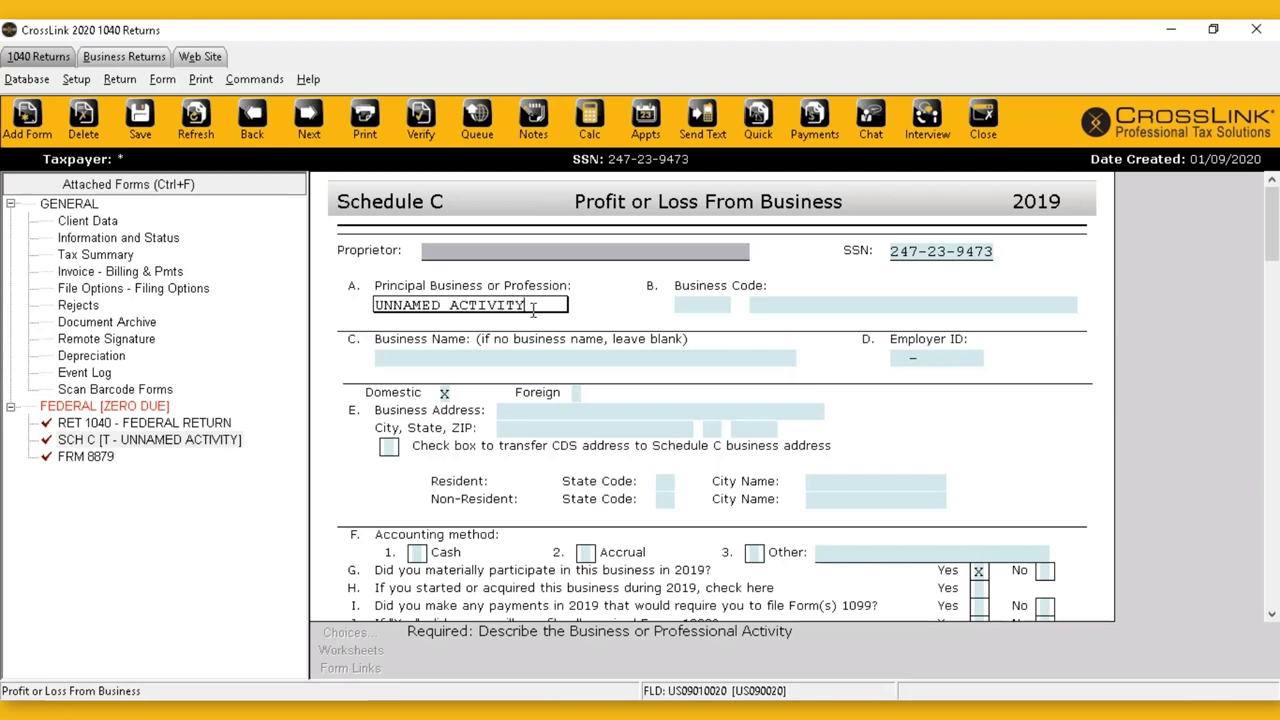
pyautogui.moveTo(538, 311); pyautogui.dragTo(363, 304)
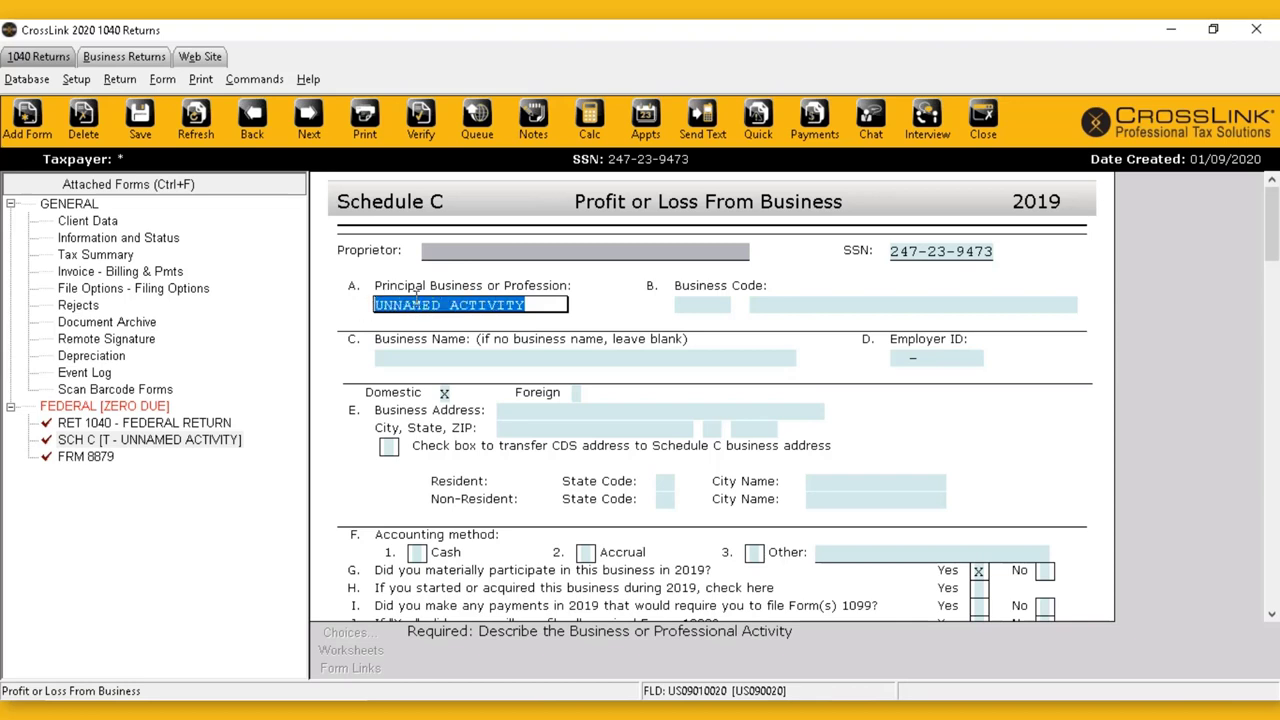
pyautogui.write('ACCOUNT')
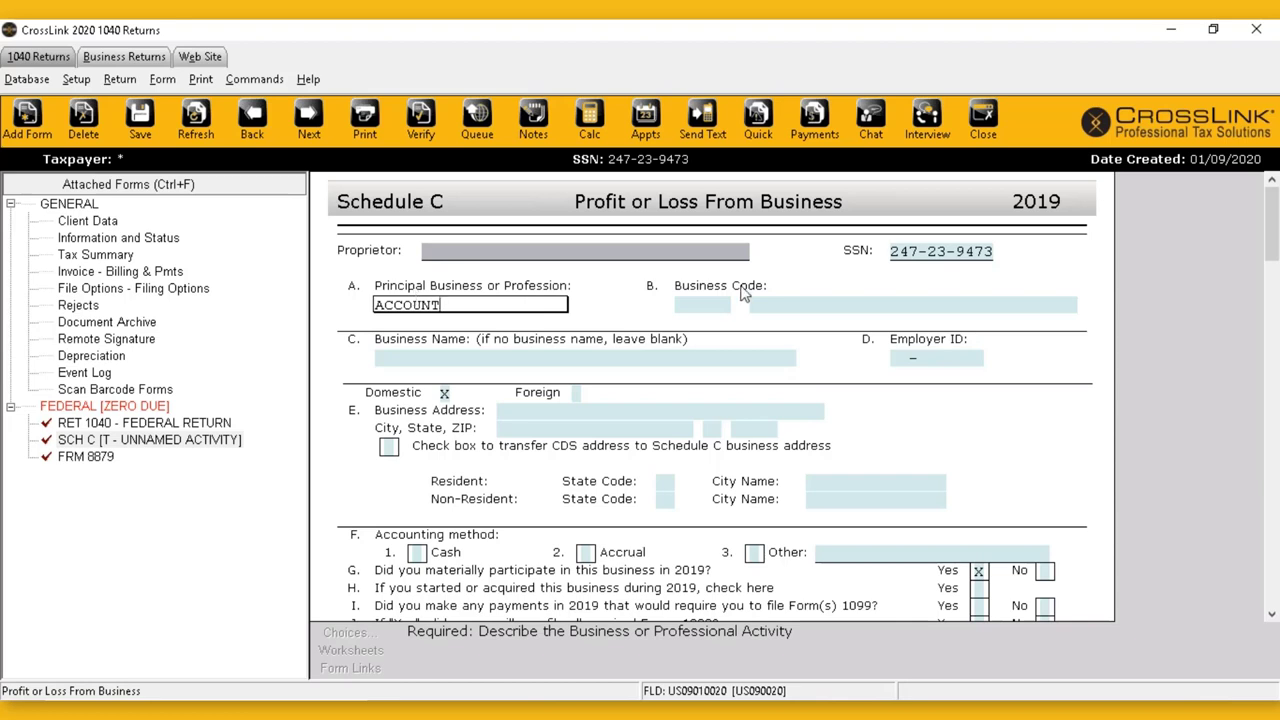
# Set the Schedule C business code to 334000, Computer & Electronic Product Mfg, from the available choices.
pyautogui.click(715, 311)
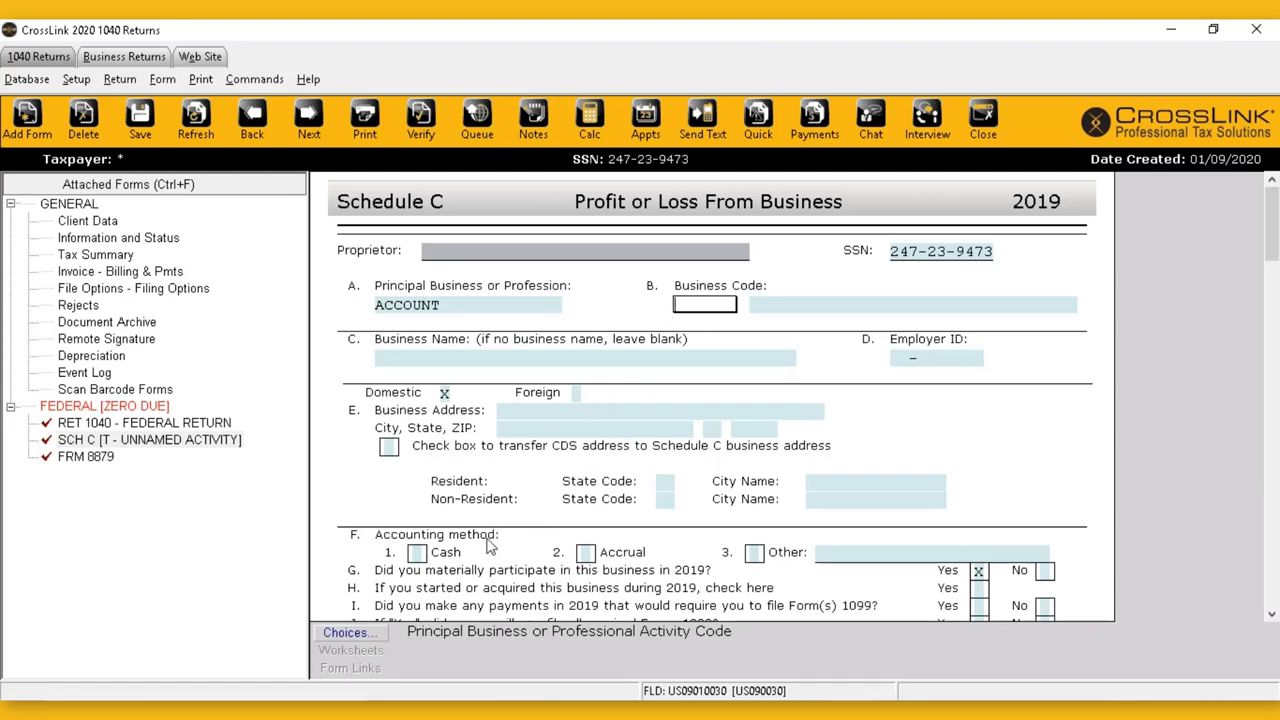
pyautogui.click(360, 634)
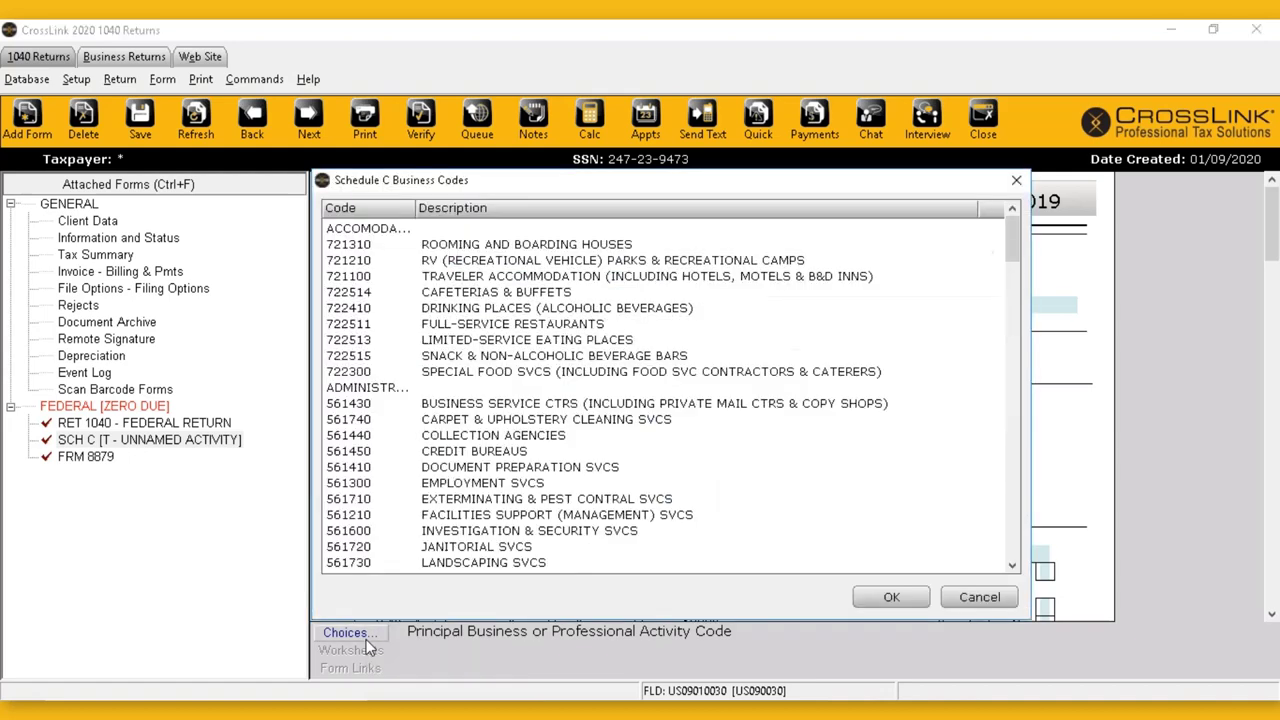
pyautogui.click(1014, 248)
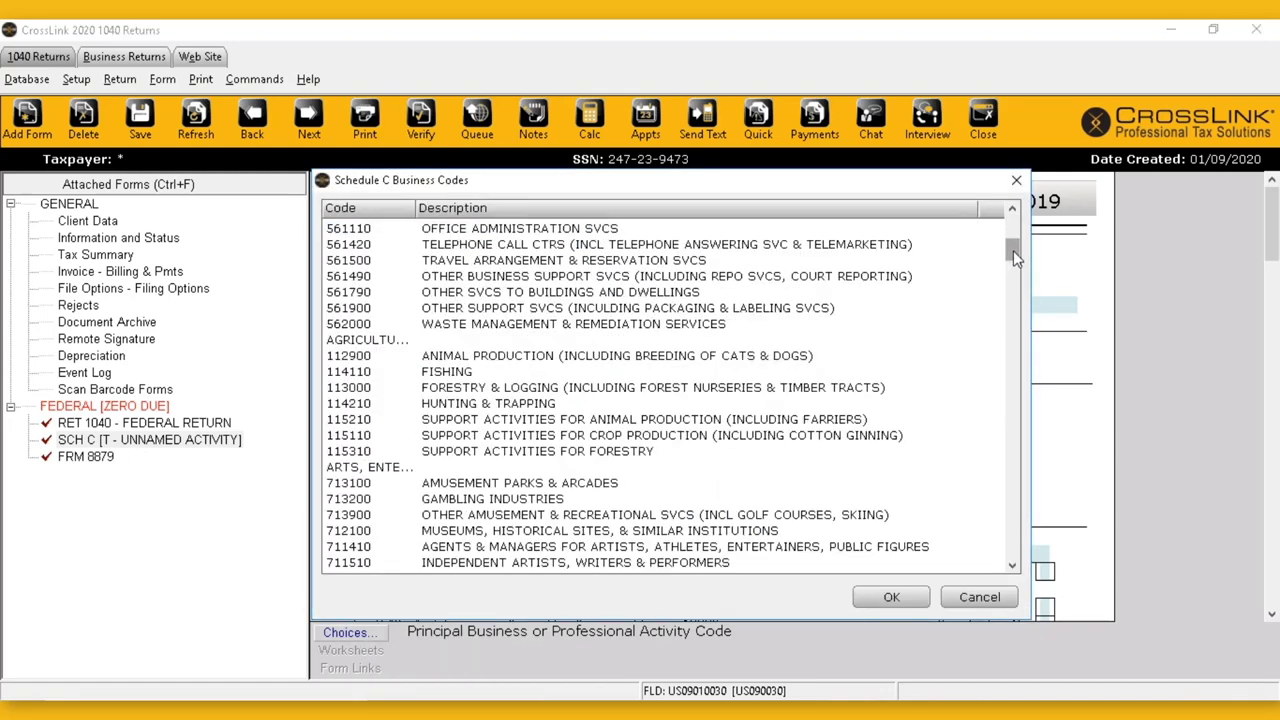
pyautogui.moveTo(1014, 248); pyautogui.dragTo(1012, 312)
pyautogui.scroll(-7, 684, 505)
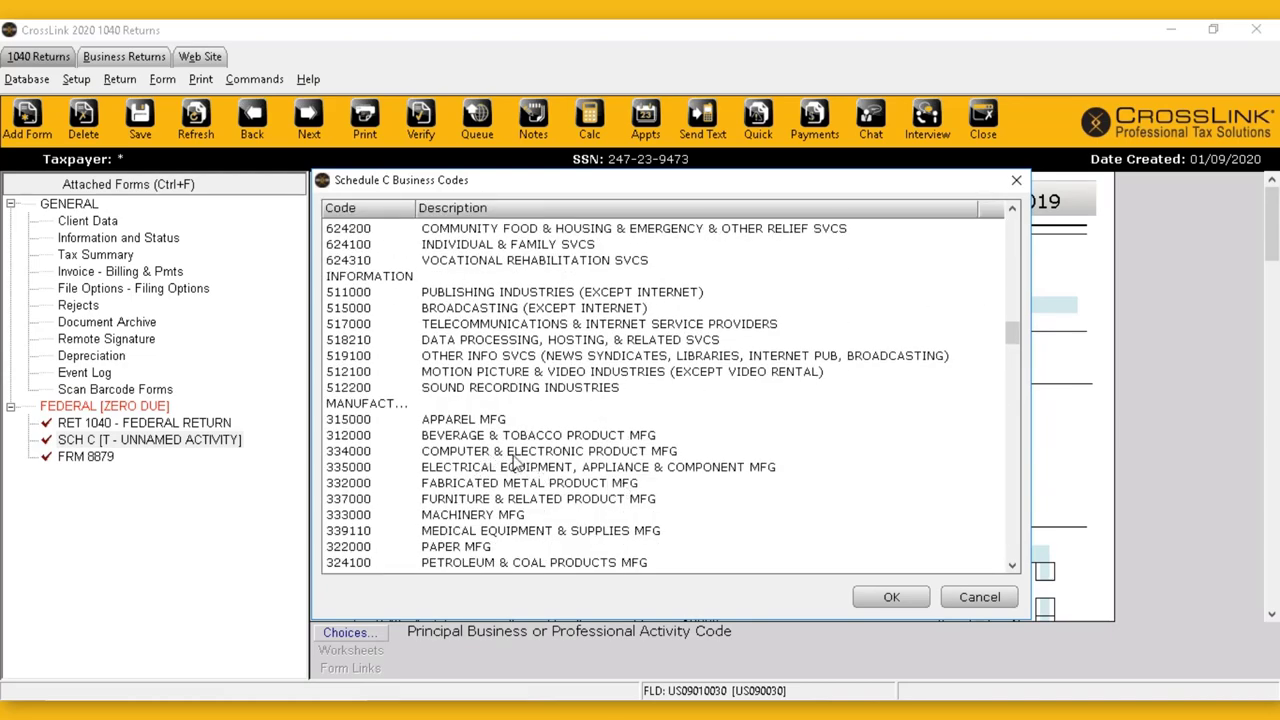
pyautogui.doubleClick(532, 455)
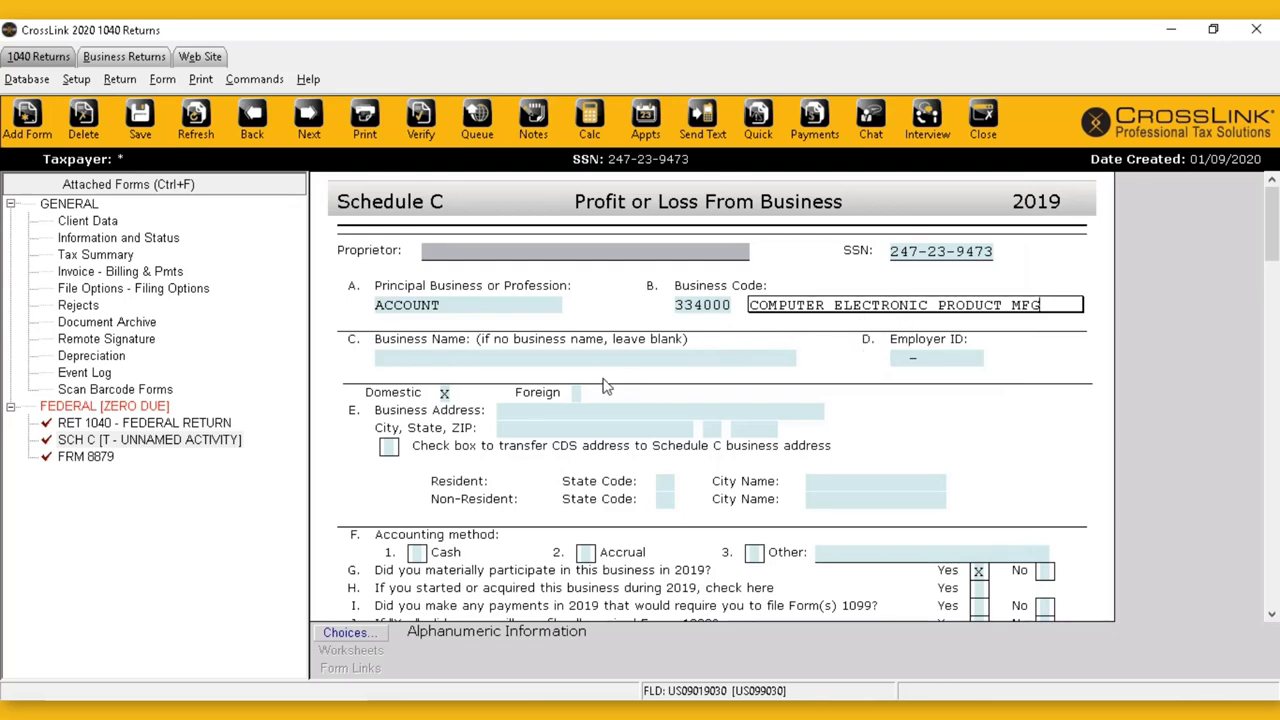
# Enter TEST as the business name and fill in the business street address on Schedule C.
pyautogui.scroll(-1, 598, 380)
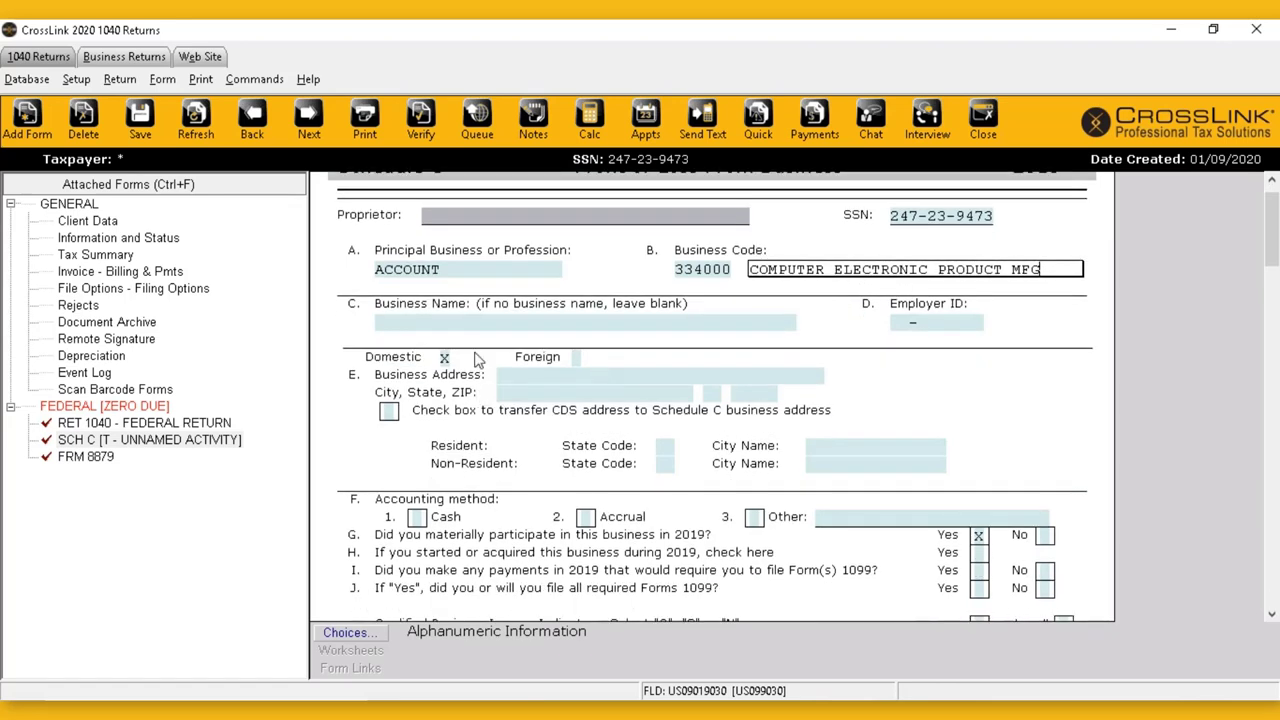
pyautogui.click(502, 326)
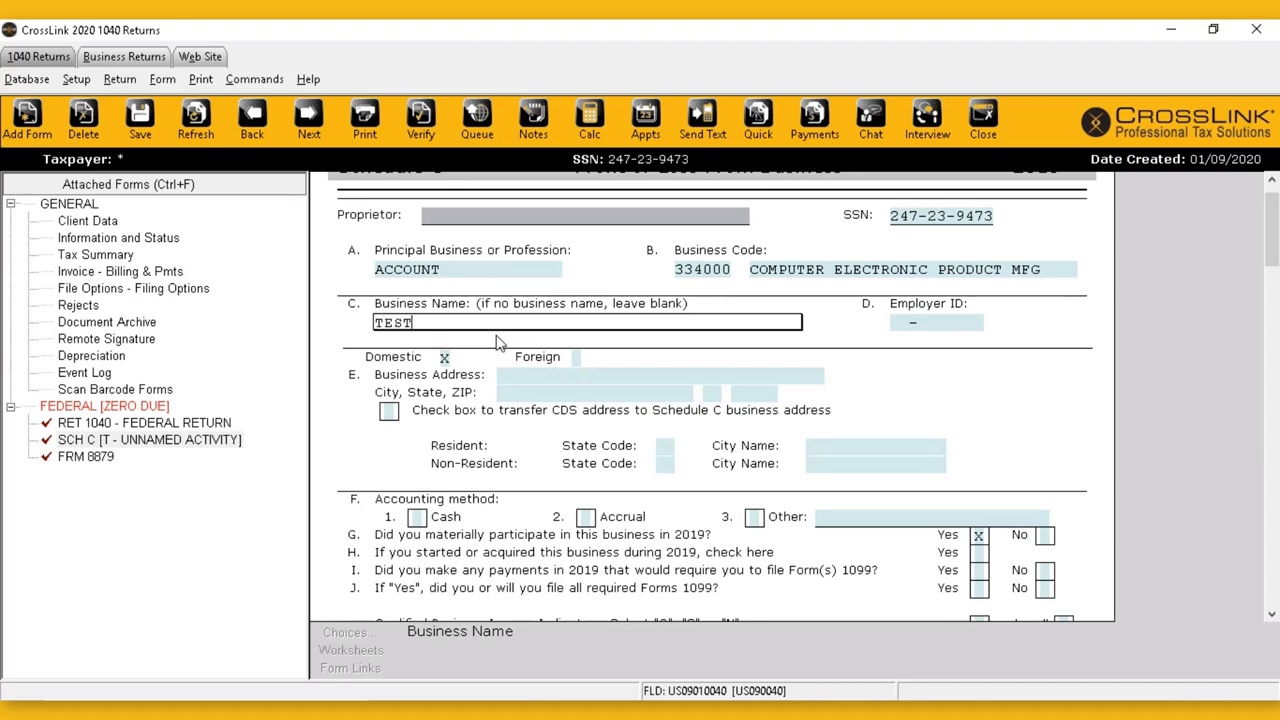
pyautogui.click(566, 376)
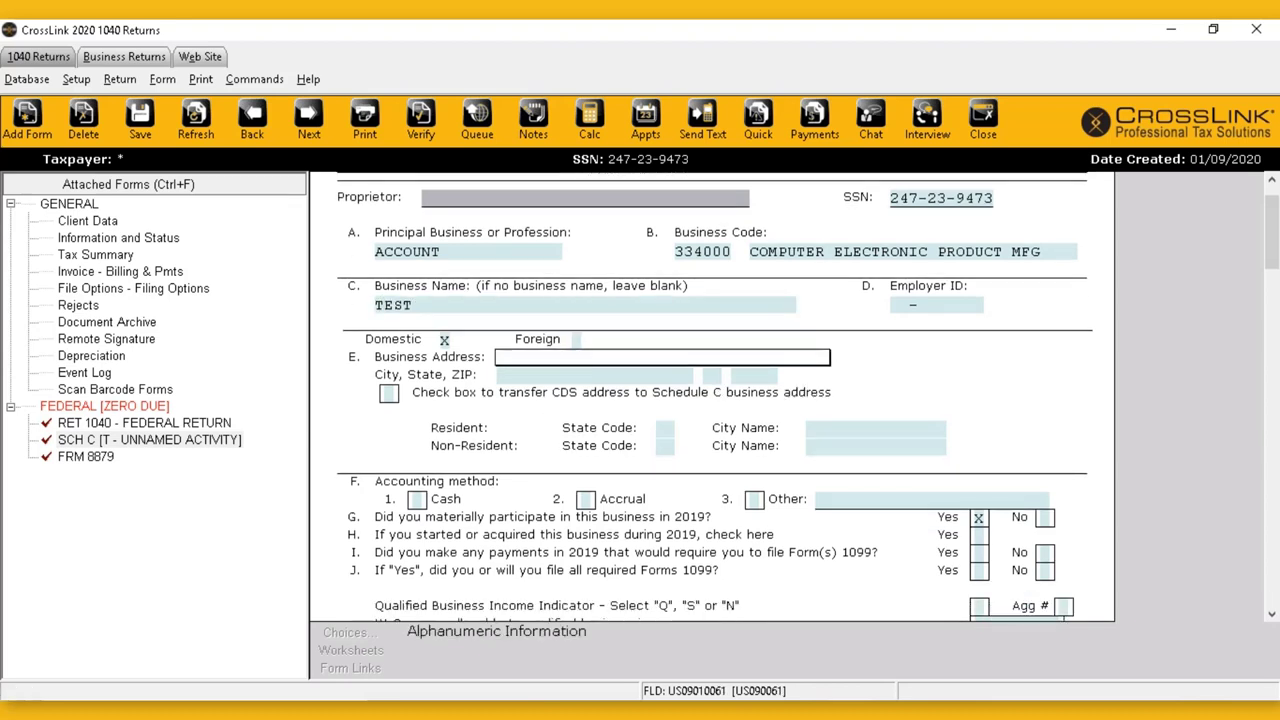
pyautogui.scroll(-1, 546, 362)
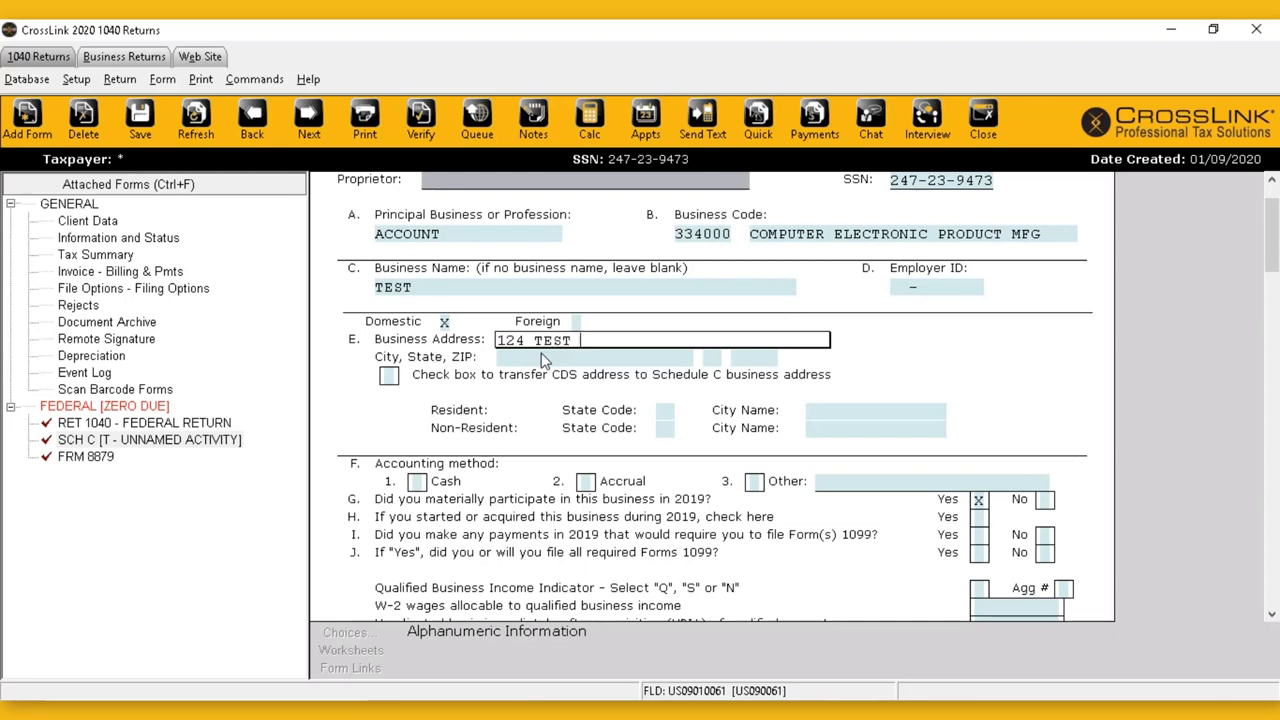
# Fill in the business city, state and ZIP with the first Orlando, FL entry from the available choices.
pyautogui.click(550, 360)
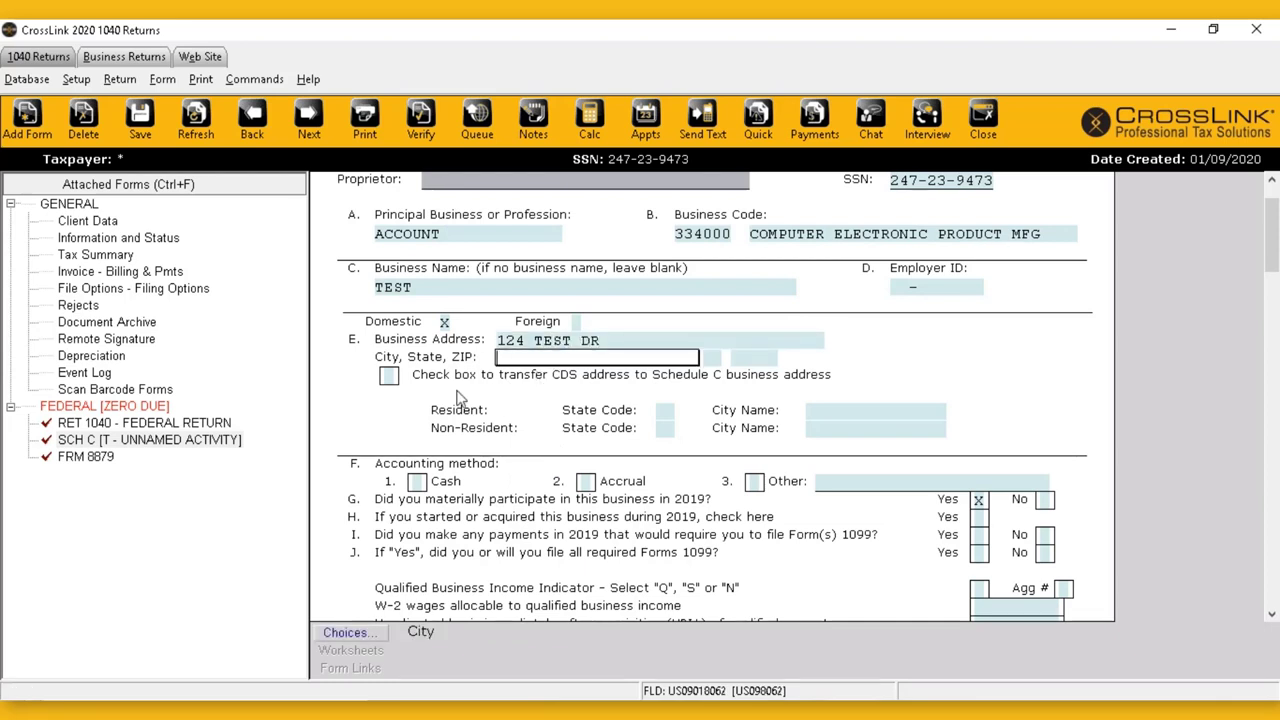
pyautogui.scroll(-1, 487, 432)
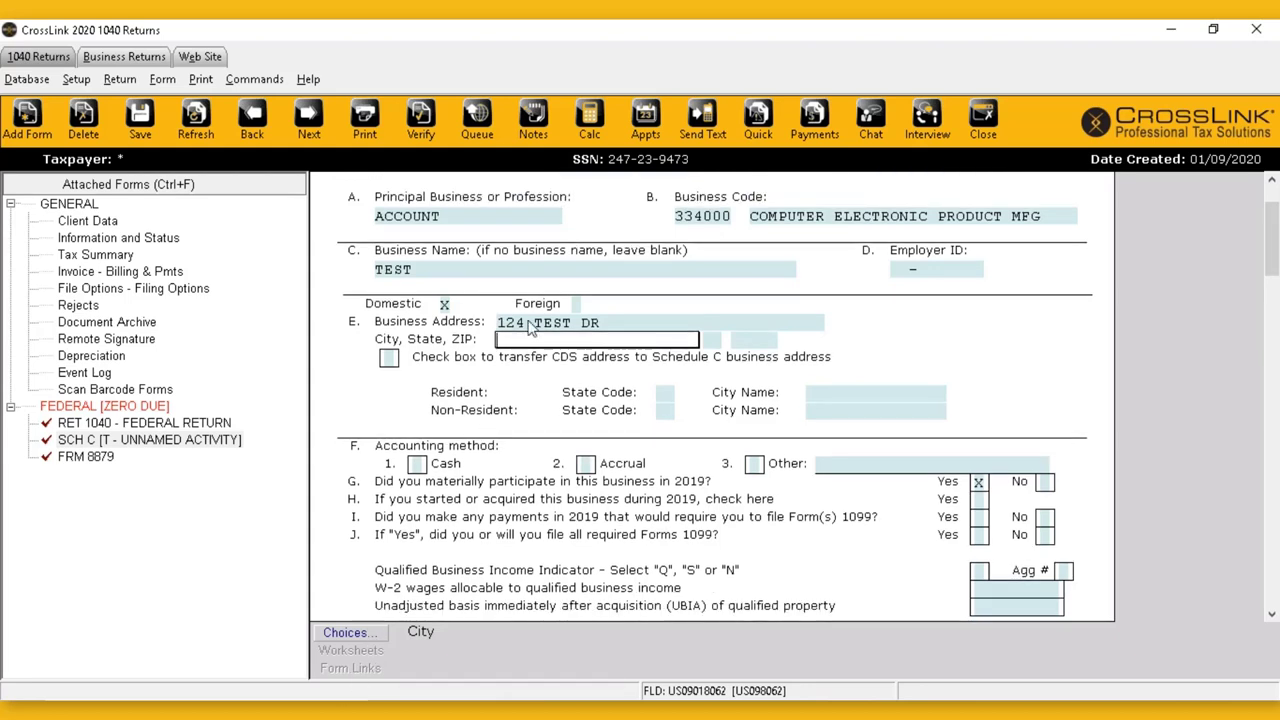
pyautogui.click(355, 636)
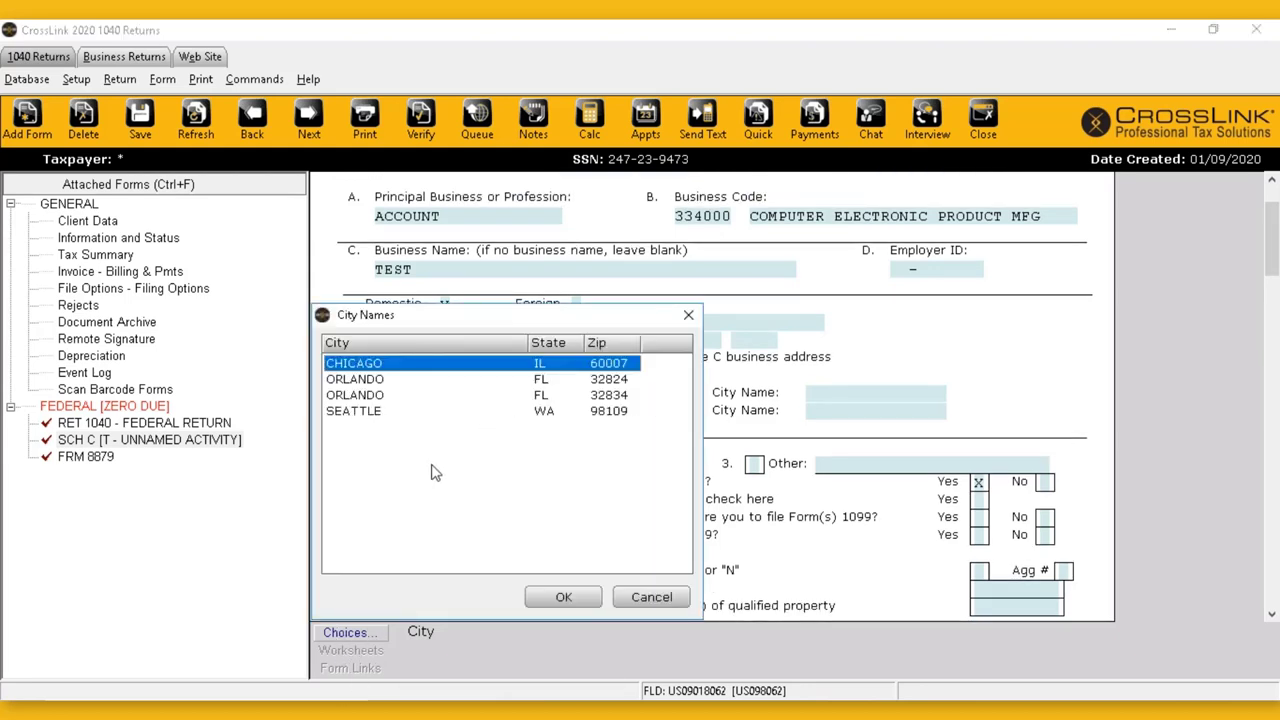
pyautogui.doubleClick(412, 382)
pyautogui.click(665, 396)
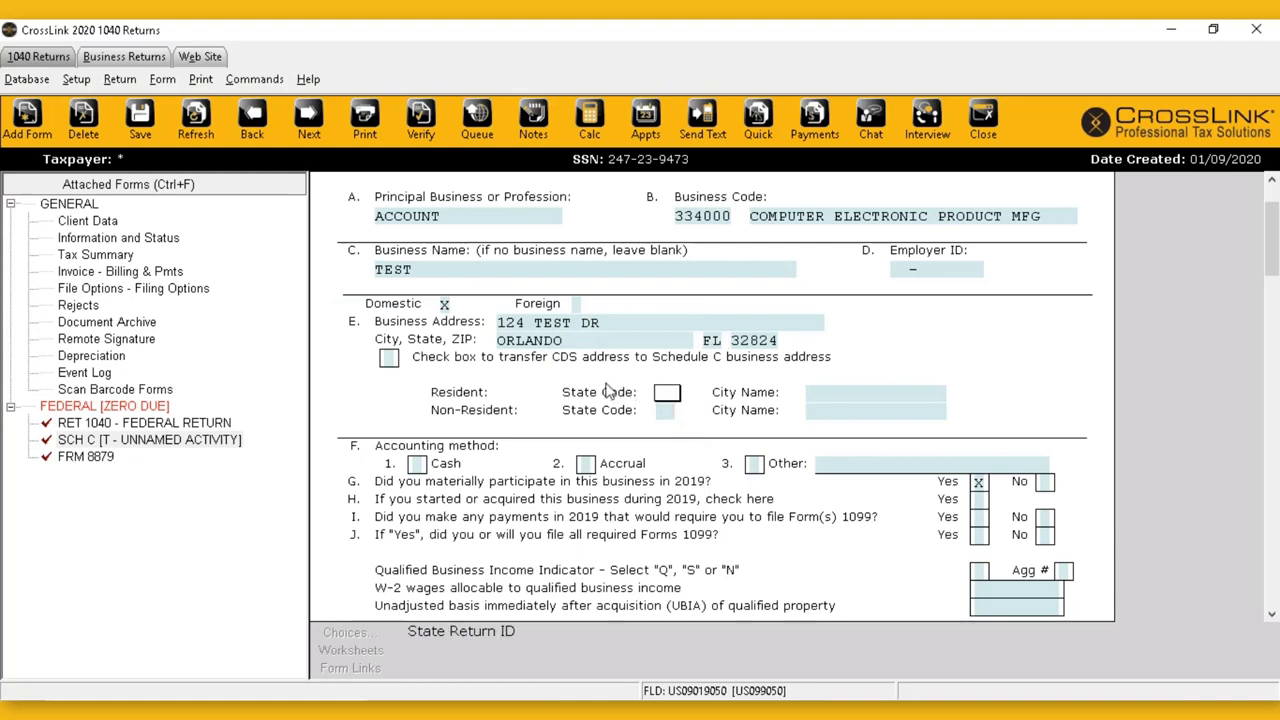
# Mark Cash as the accounting method on line F of Schedule C.
pyautogui.scroll(-4, 608, 390)
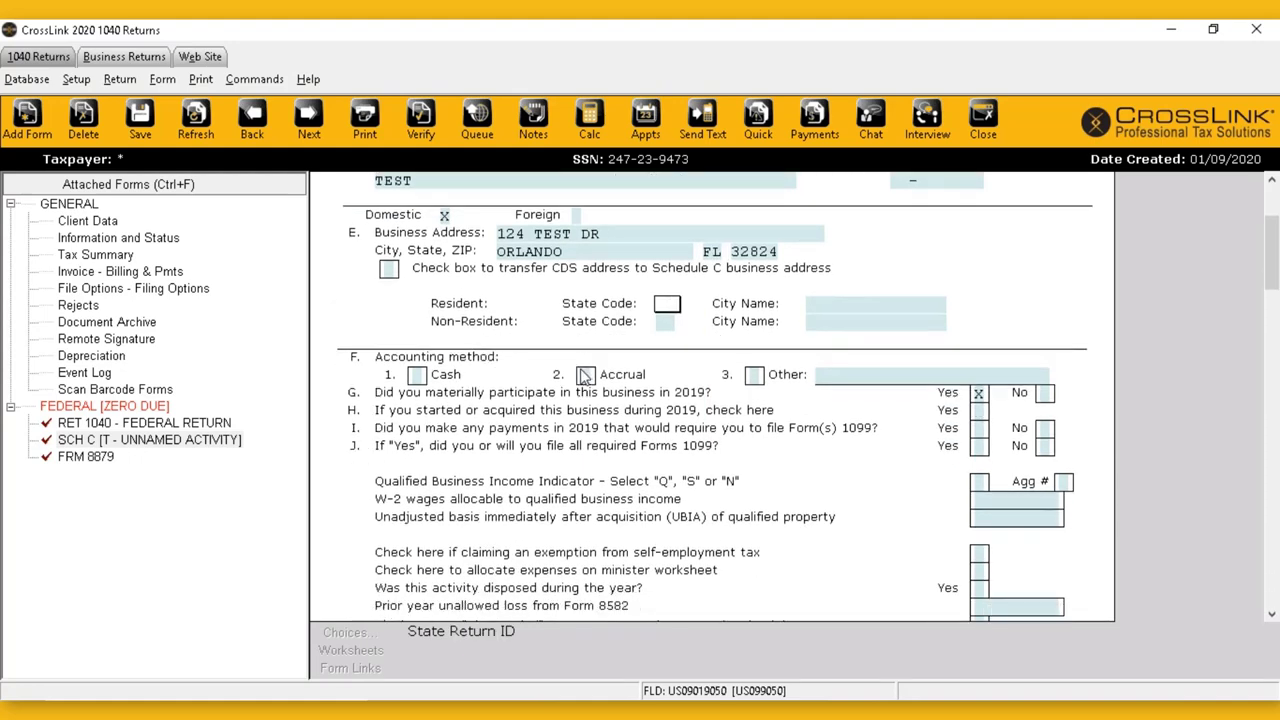
pyautogui.scroll(-2, 580, 374)
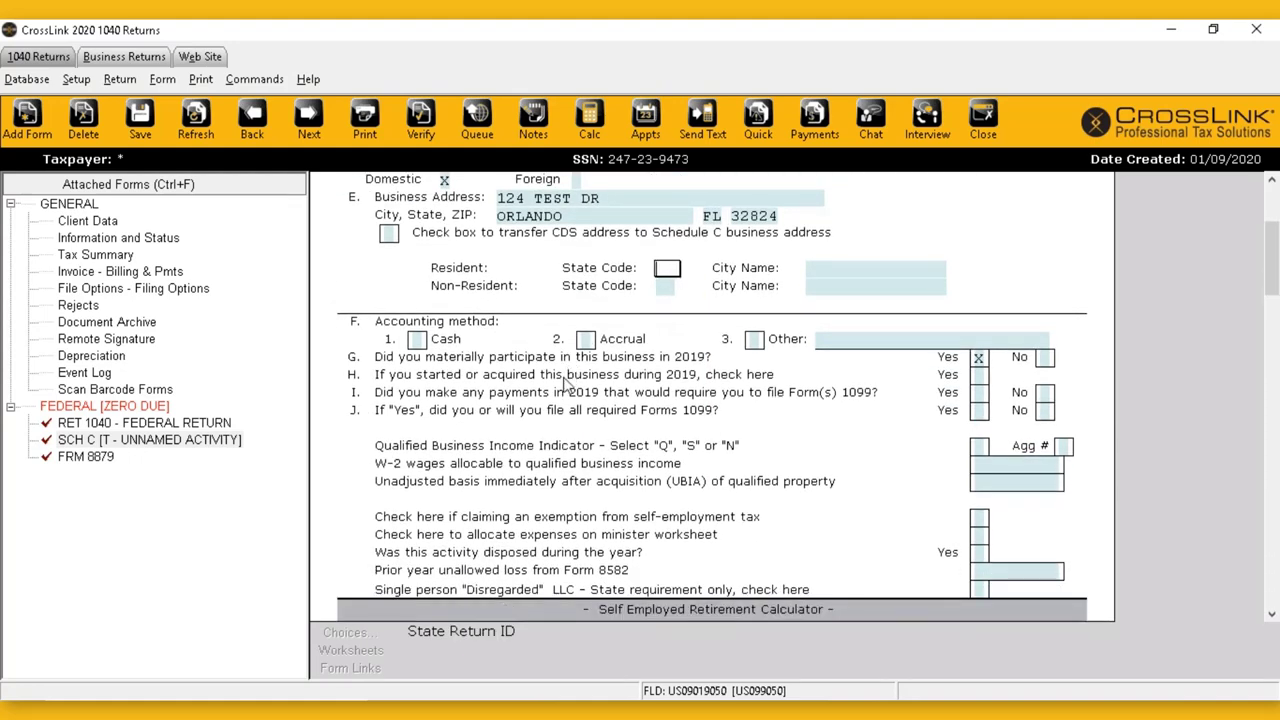
pyautogui.scroll(-3, 552, 414)
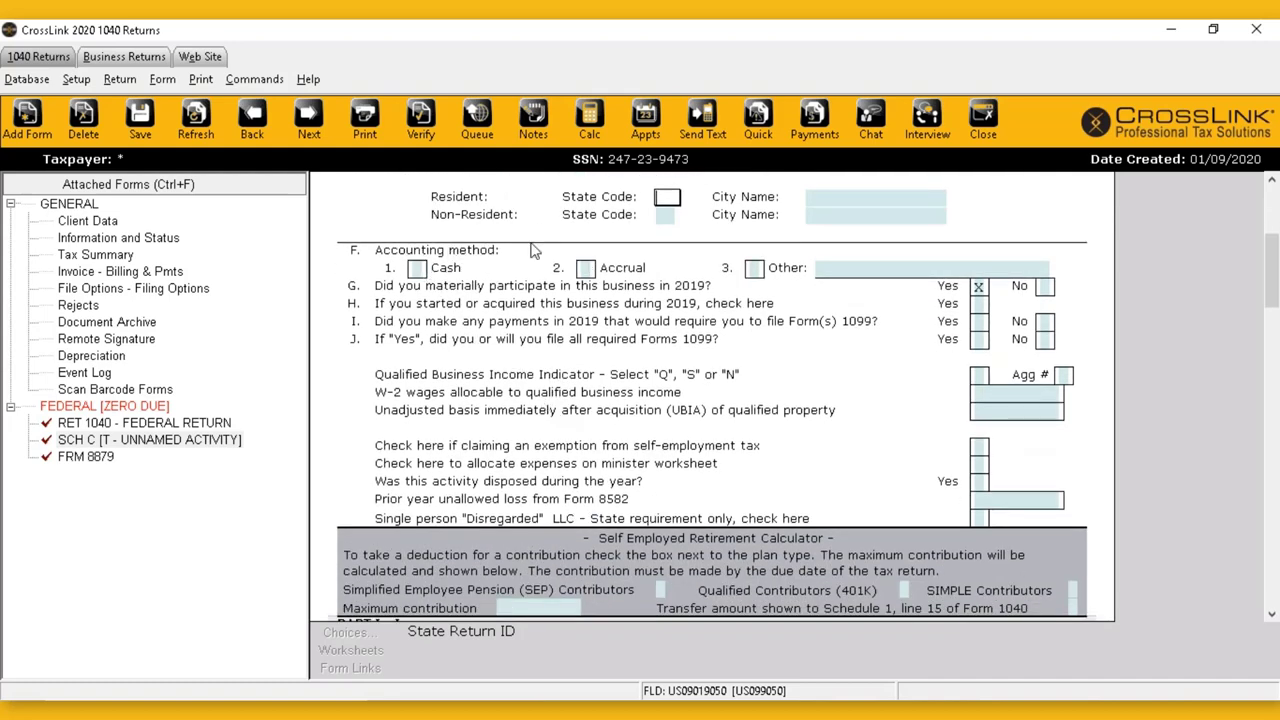
pyautogui.click(418, 272)
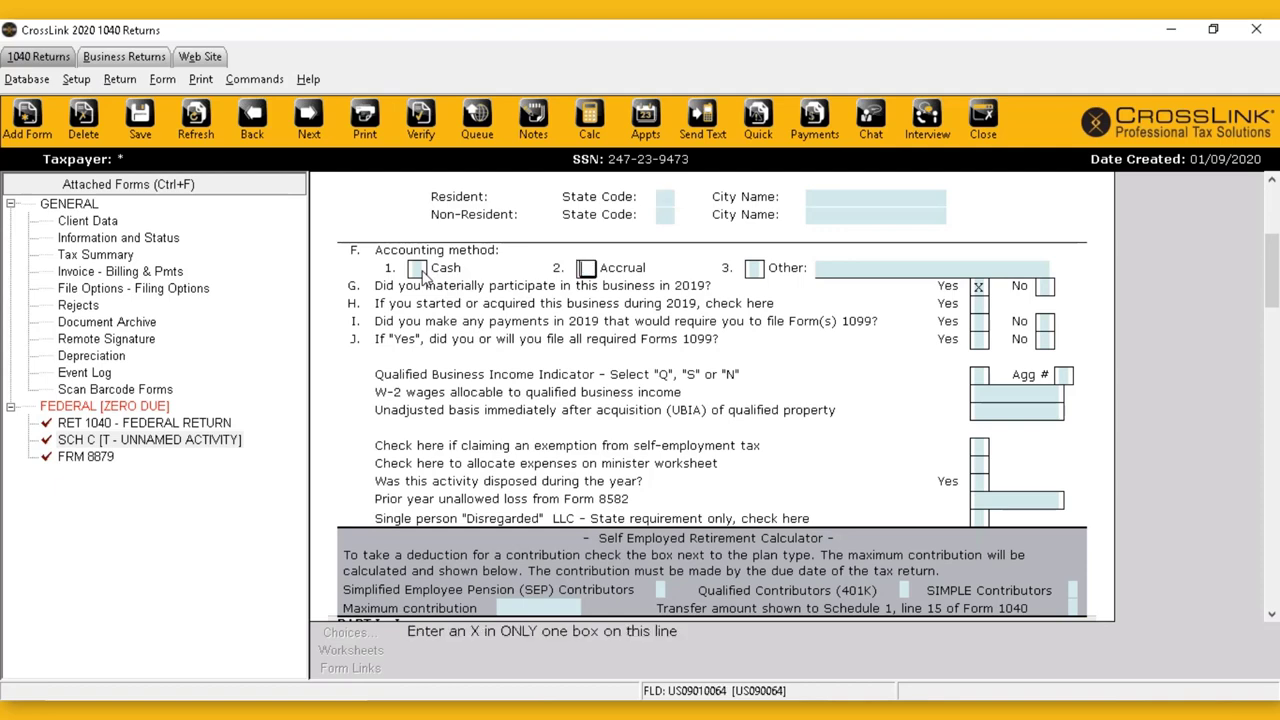
pyautogui.write('x')
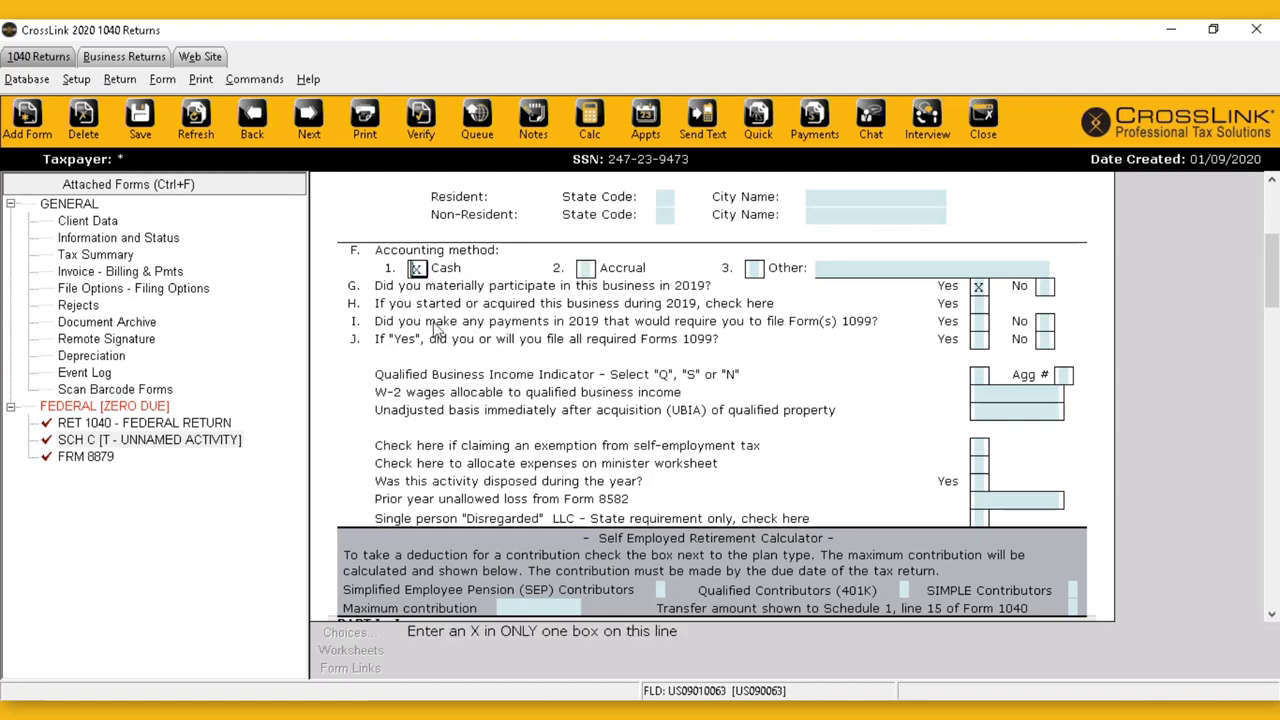
# Examine the retirement calculator, Part I income lines including gross receipts, and Part II expense lines of Schedule C.
pyautogui.scroll(-2, 437, 330)
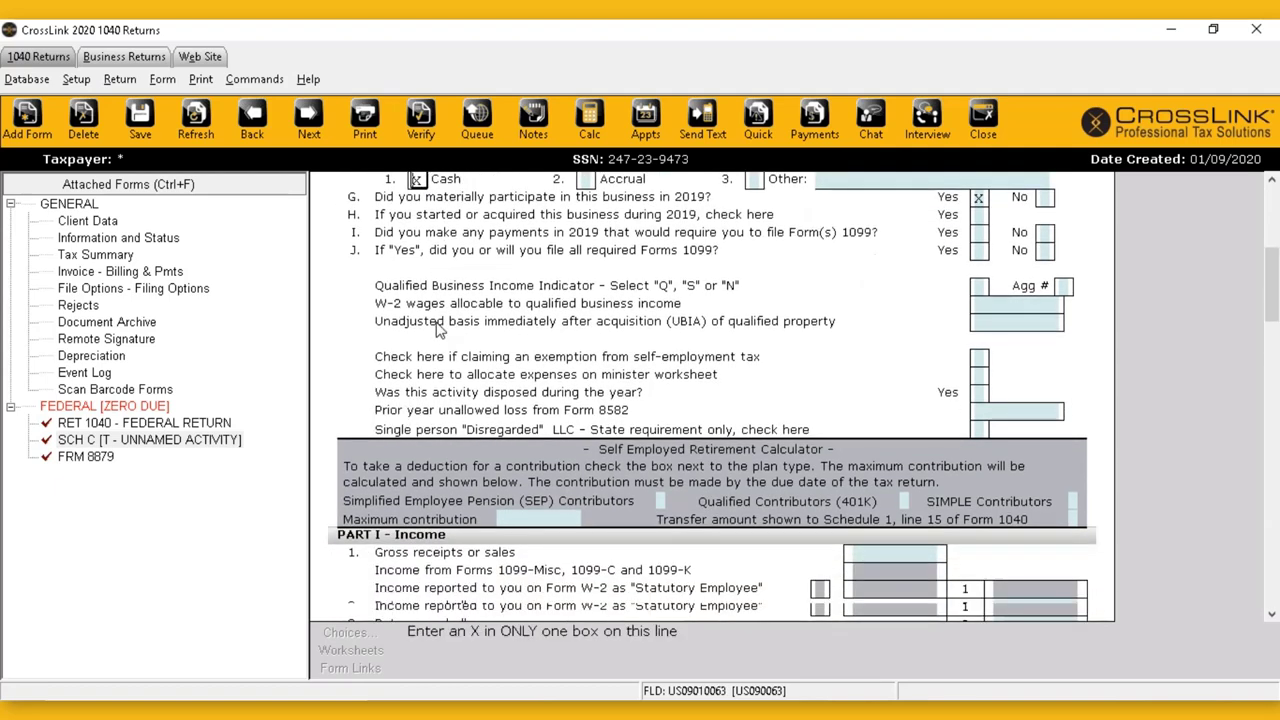
pyautogui.scroll(-3, 436, 330)
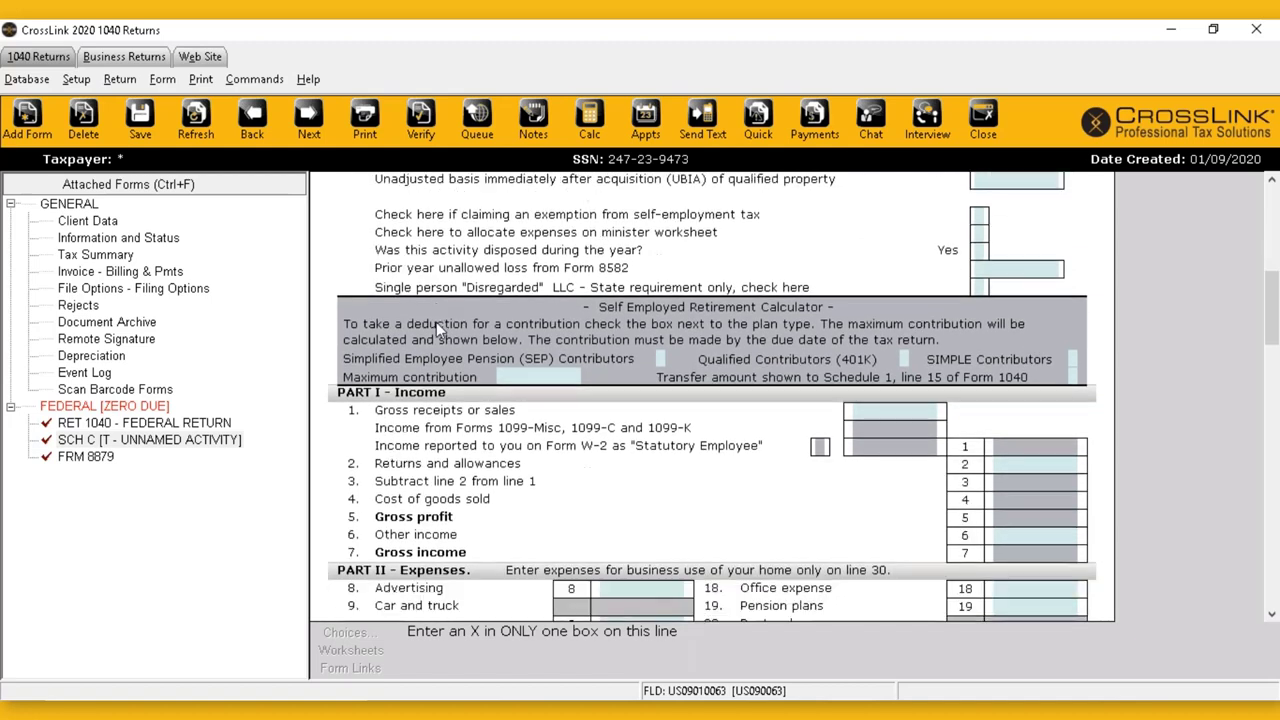
pyautogui.scroll(-2, 436, 322)
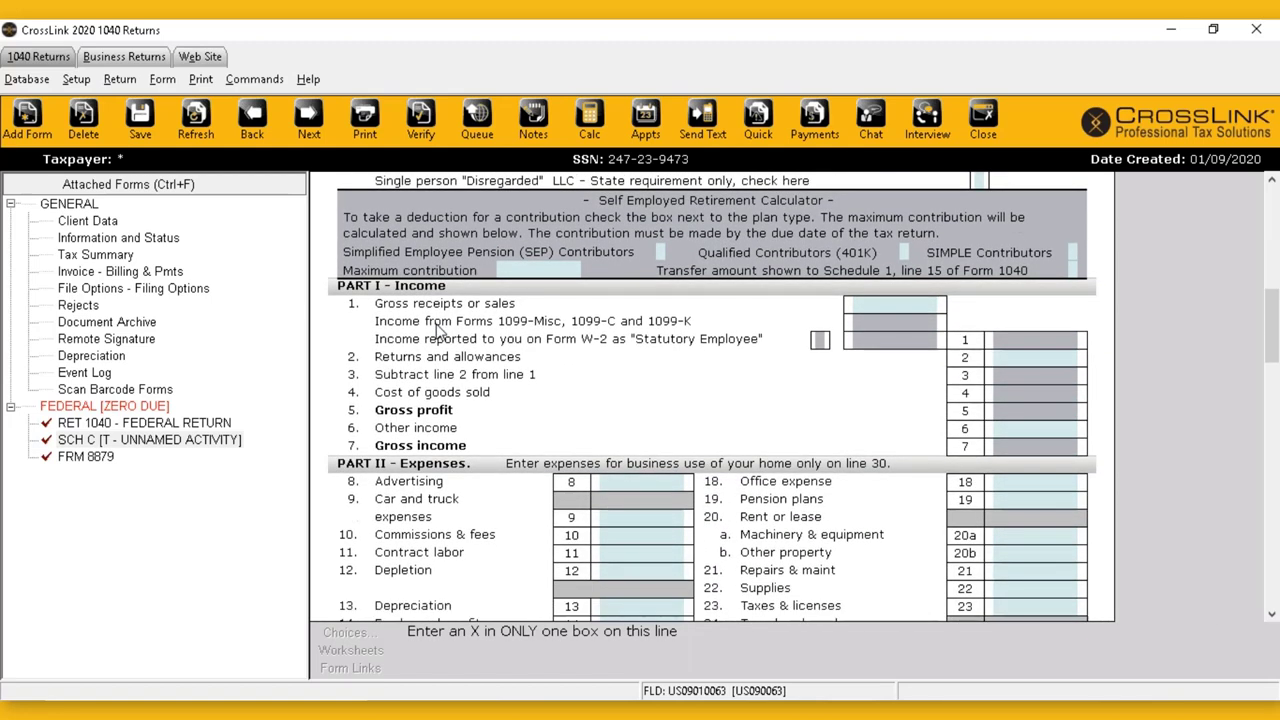
pyautogui.scroll(-1, 440, 318)
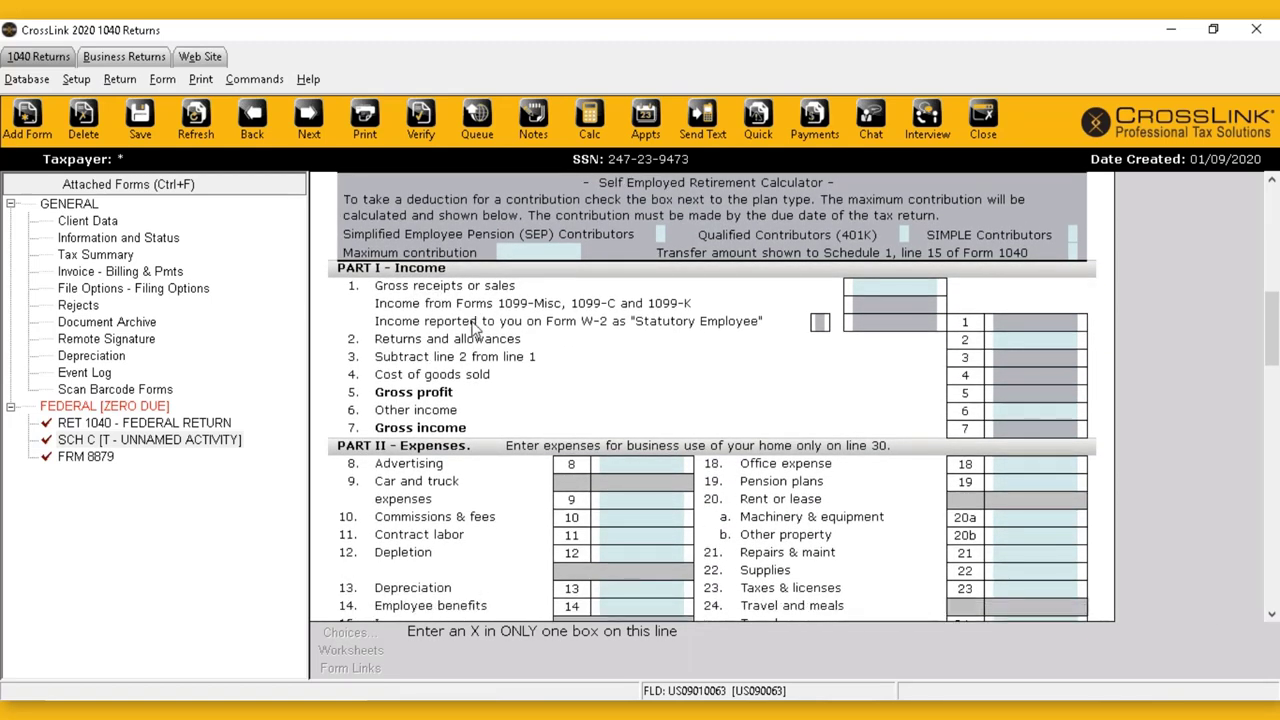
pyautogui.scroll(-1, 460, 315)
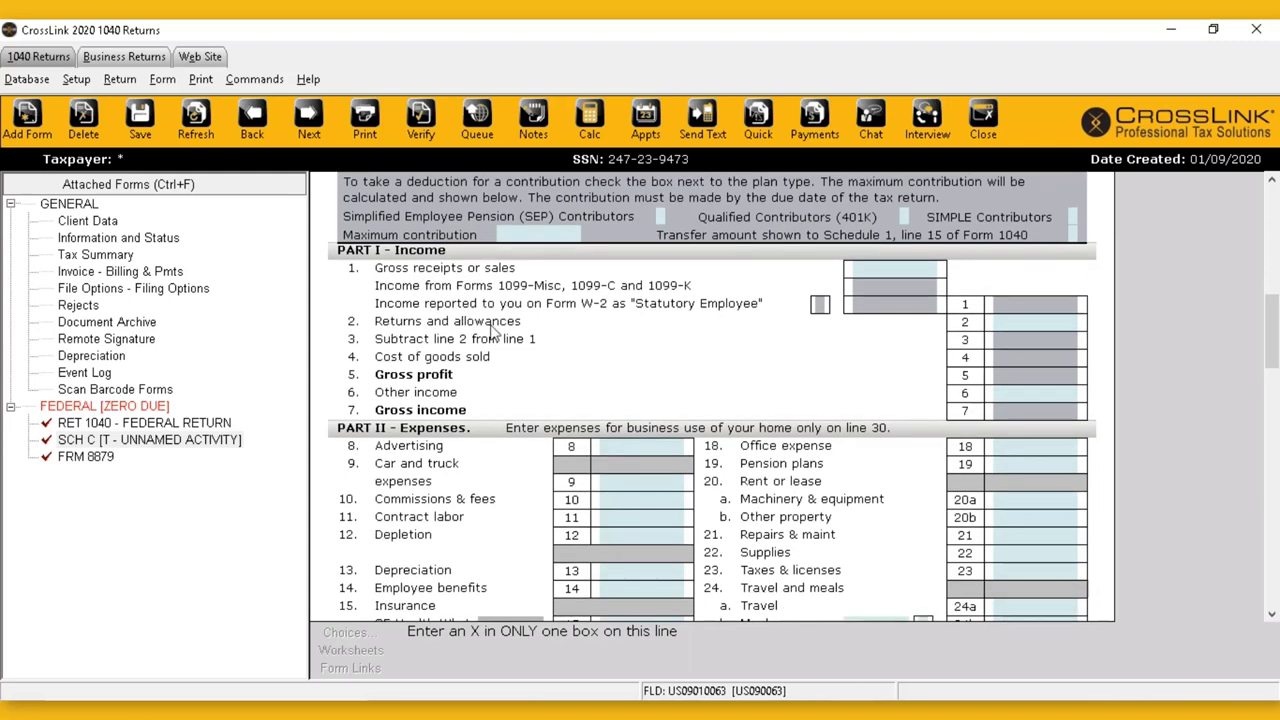
pyautogui.click(866, 276)
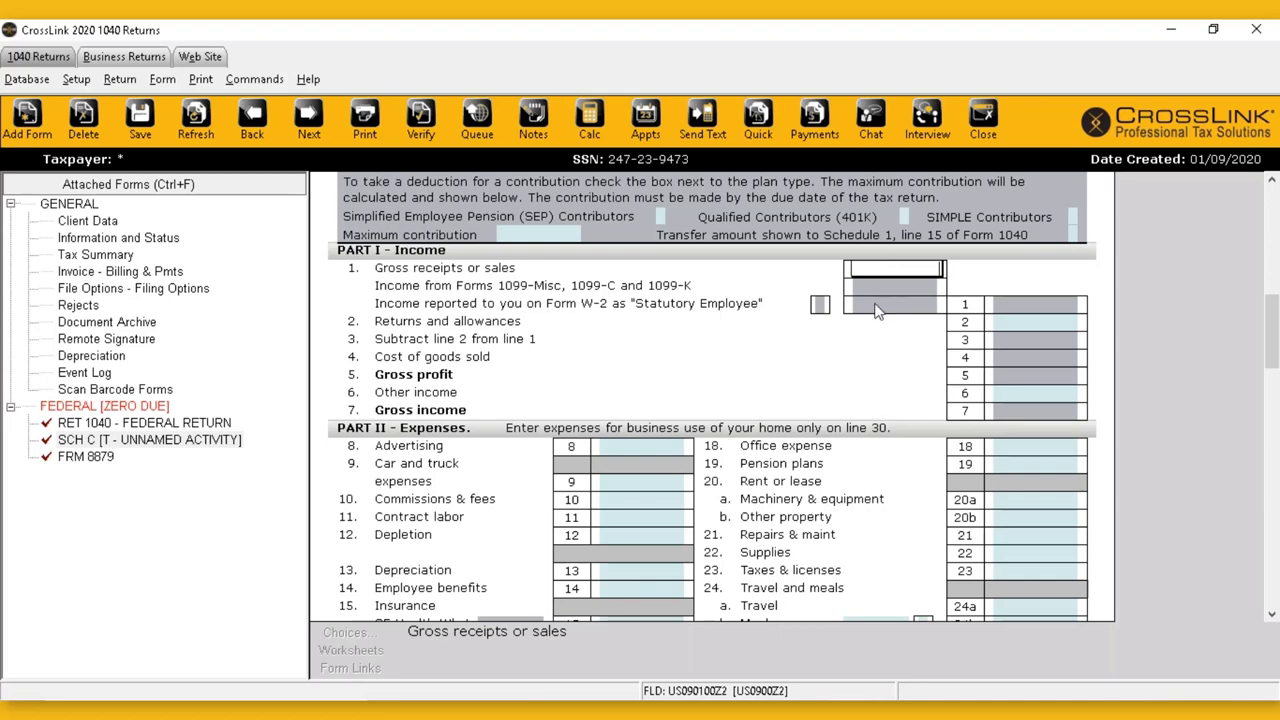
pyautogui.scroll(-3, 837, 388)
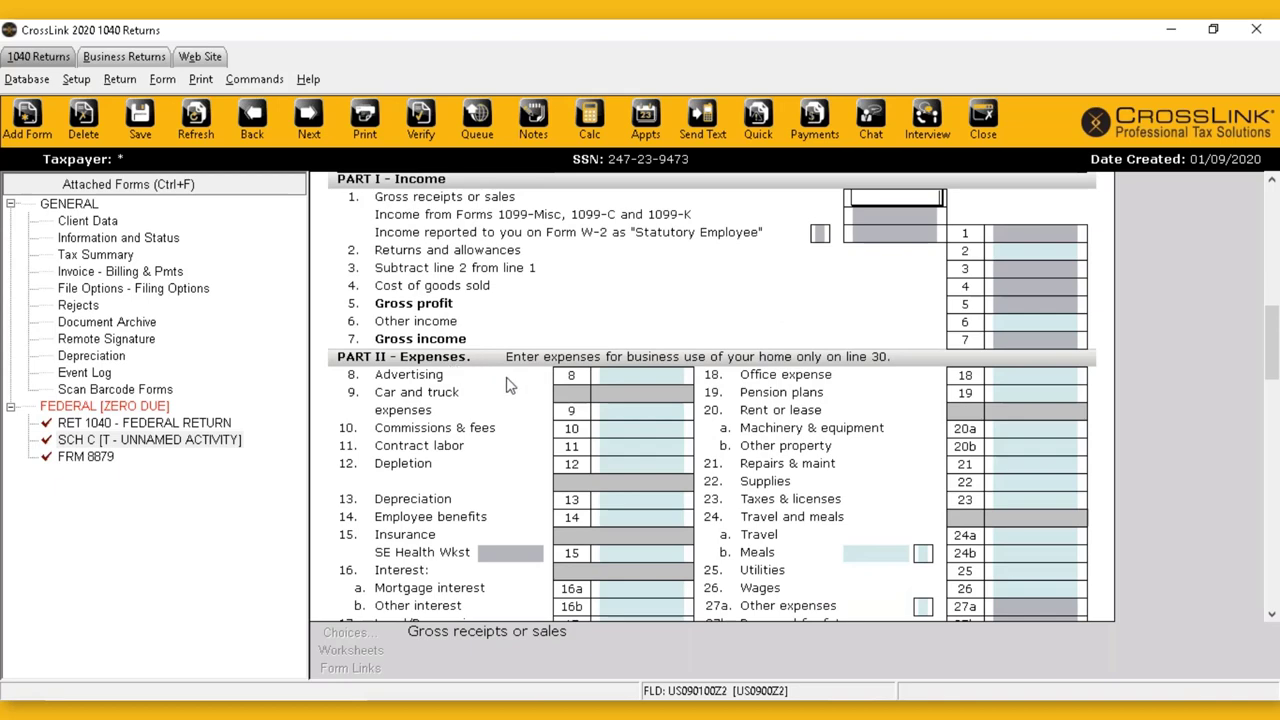
pyautogui.scroll(-3, 512, 385)
pyautogui.scroll(-1, 517, 387)
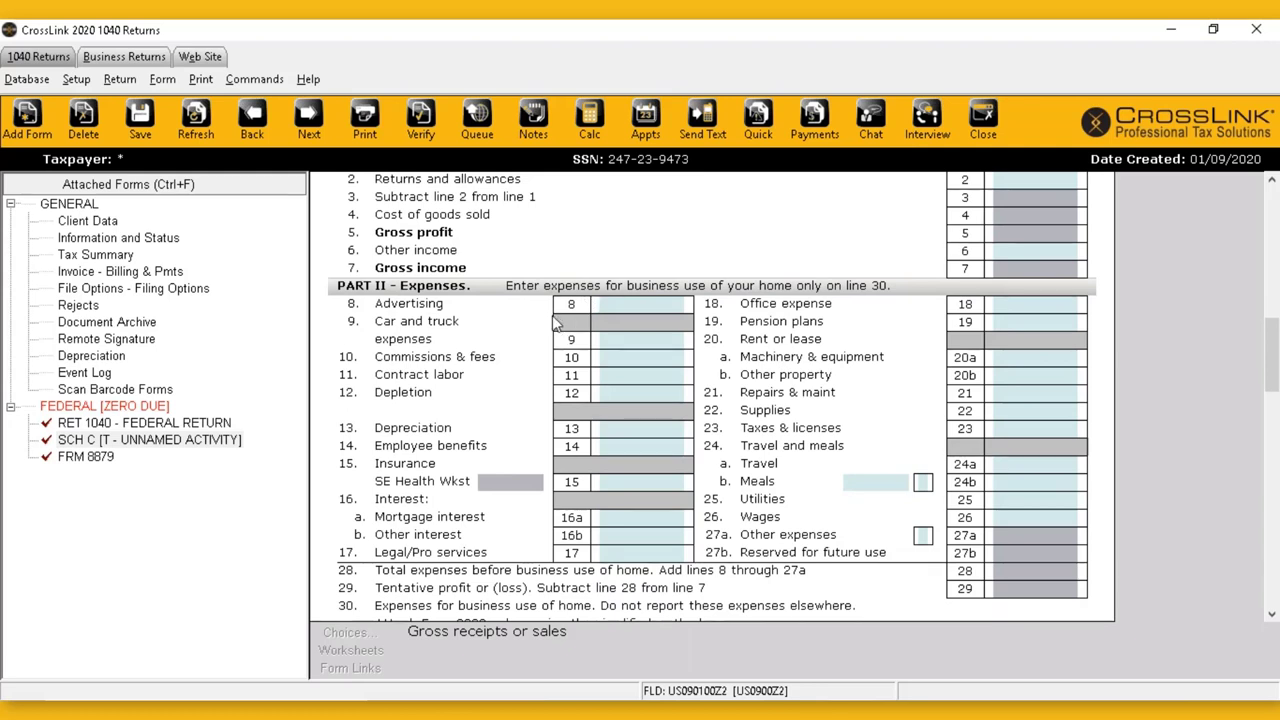
# Check the entry sources for car and truck expenses, depreciation and other expenses on Schedule C lines 9, 13 and 27a.
pyautogui.click(619, 342)
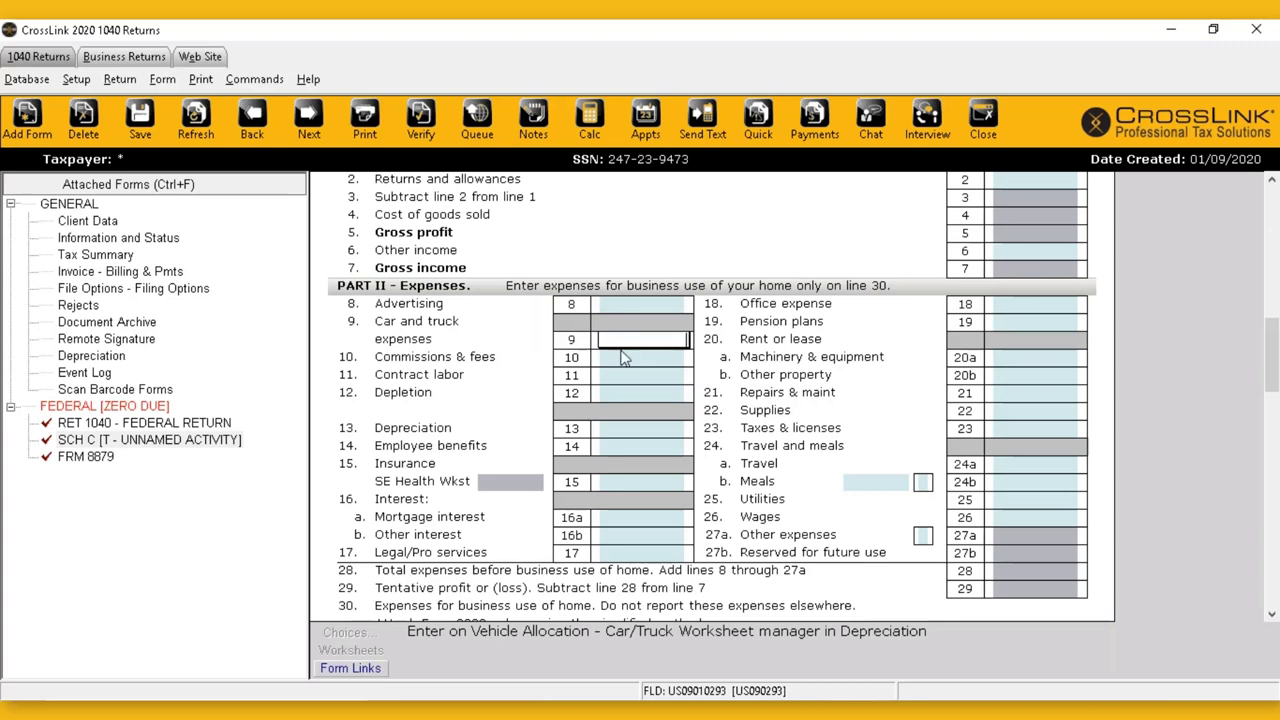
pyautogui.click(643, 429)
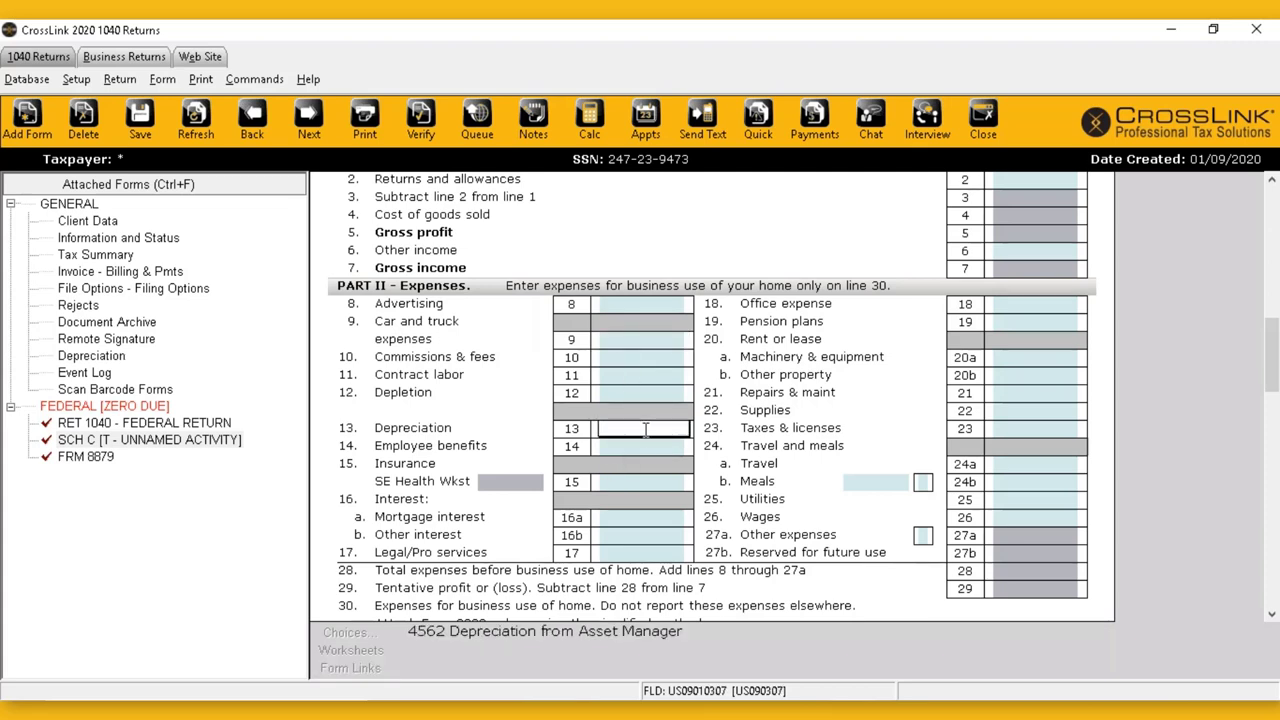
pyautogui.click(1014, 538)
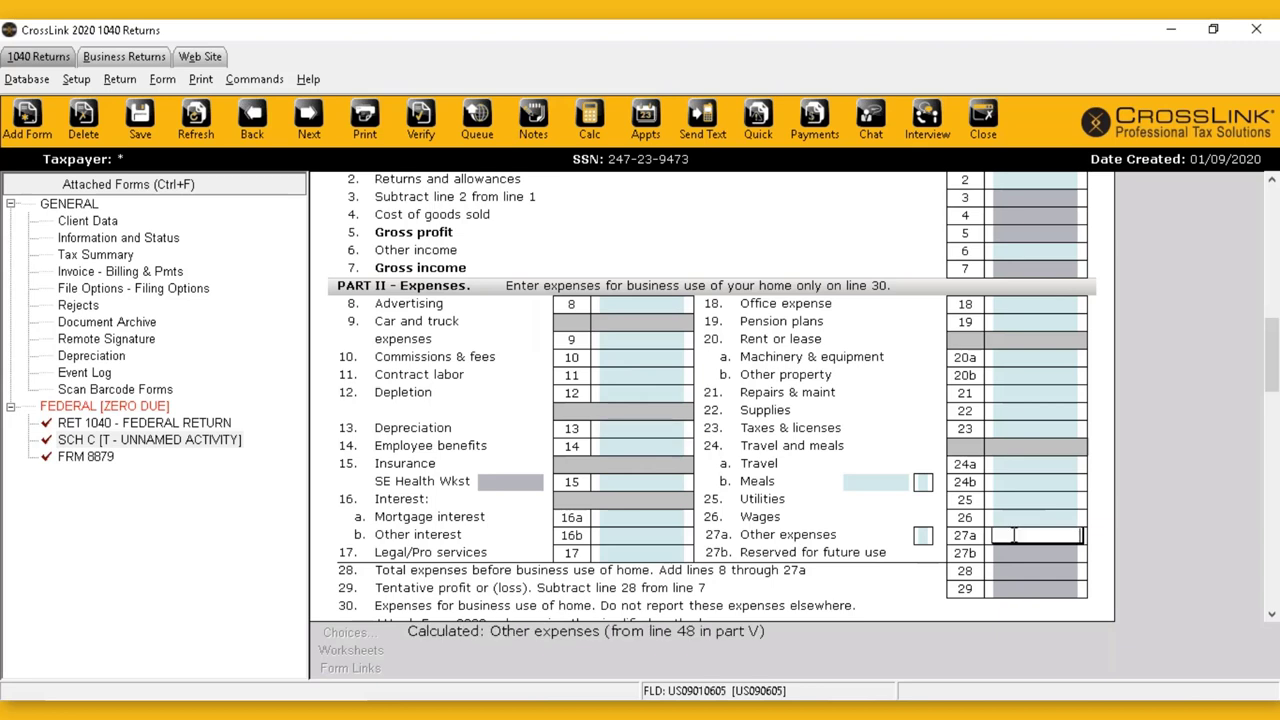
pyautogui.click(614, 340)
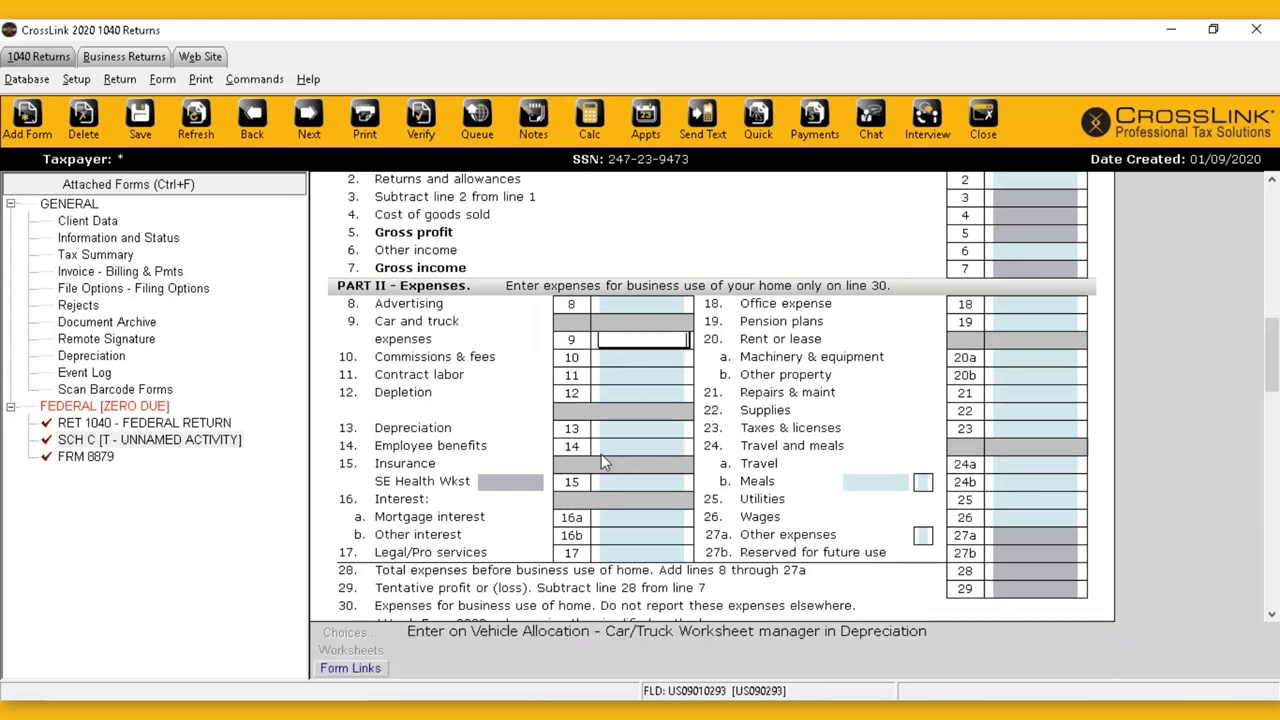
pyautogui.click(630, 431)
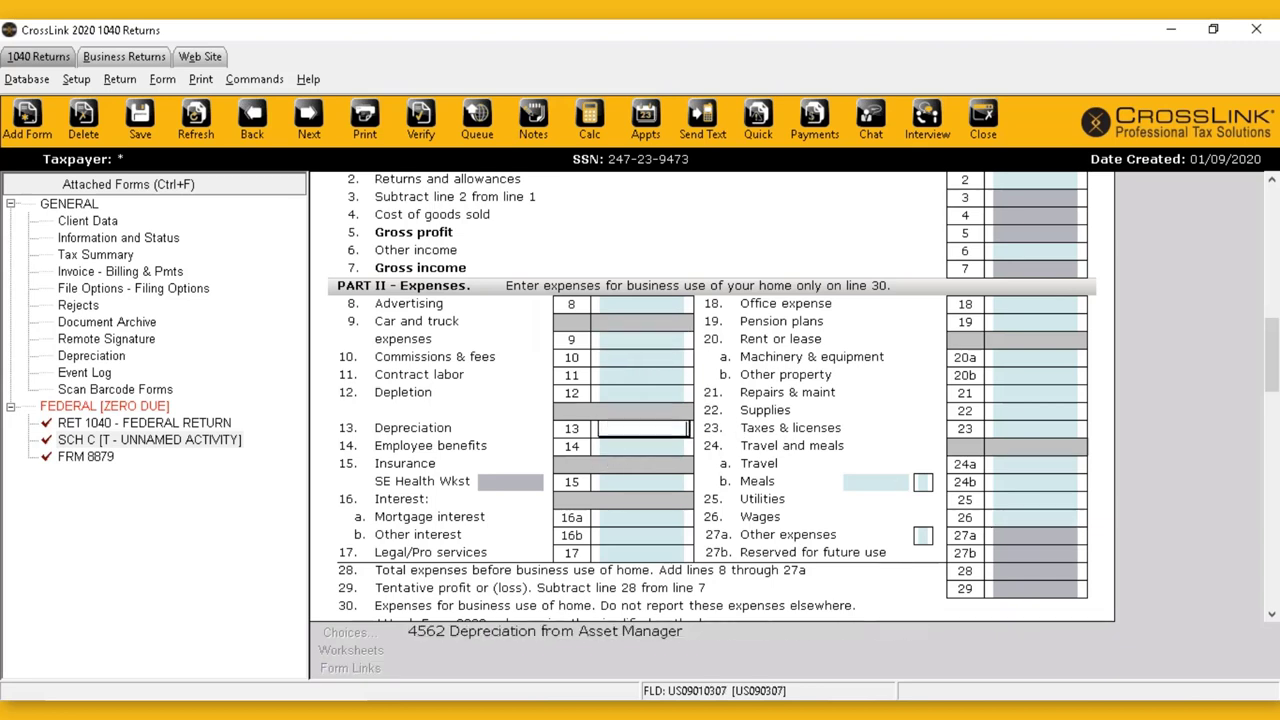
# View the return's depreciation listing and its Car/Truck and SCH C entries, and close it.
pyautogui.click(98, 358)
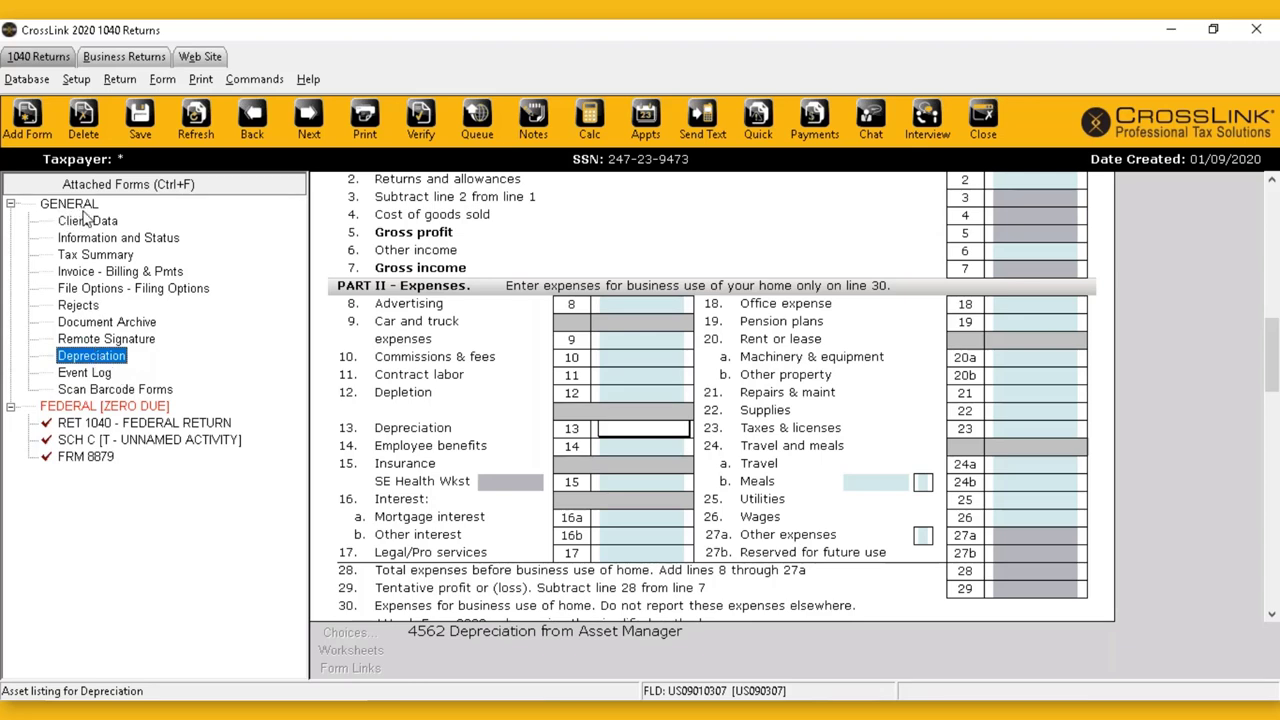
pyautogui.doubleClick(100, 358)
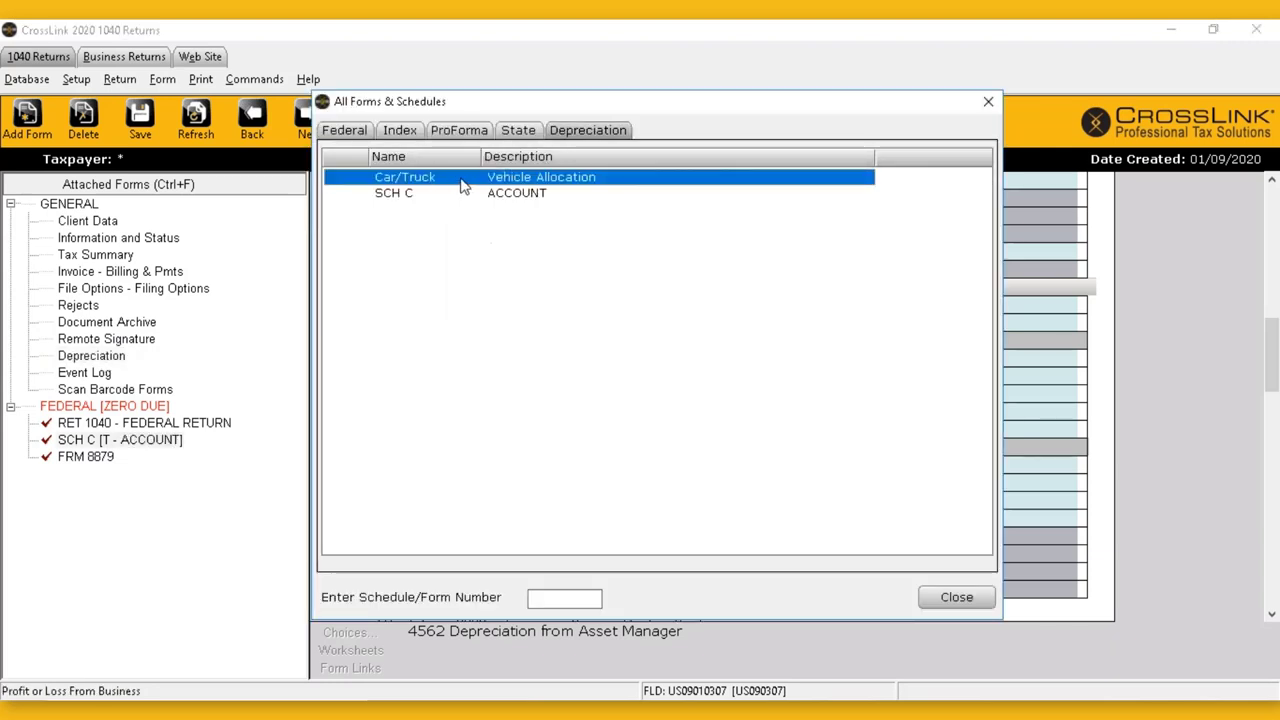
pyautogui.click(416, 197)
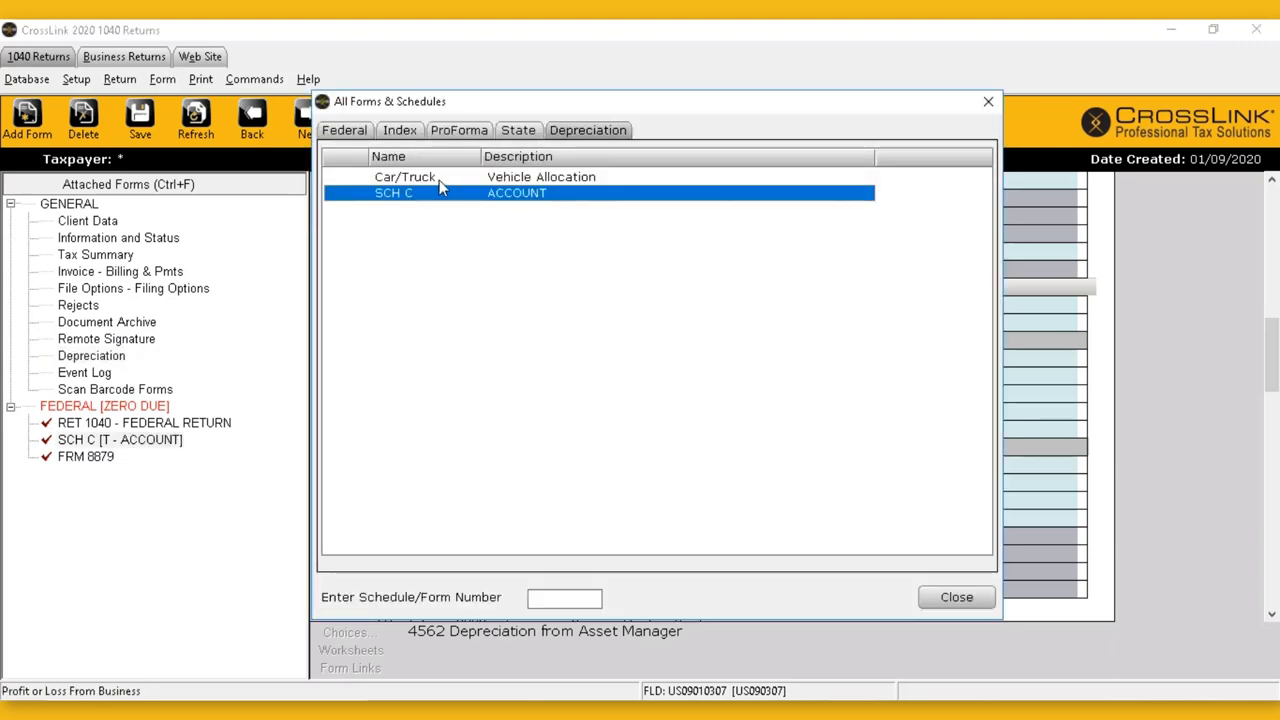
pyautogui.click(445, 182)
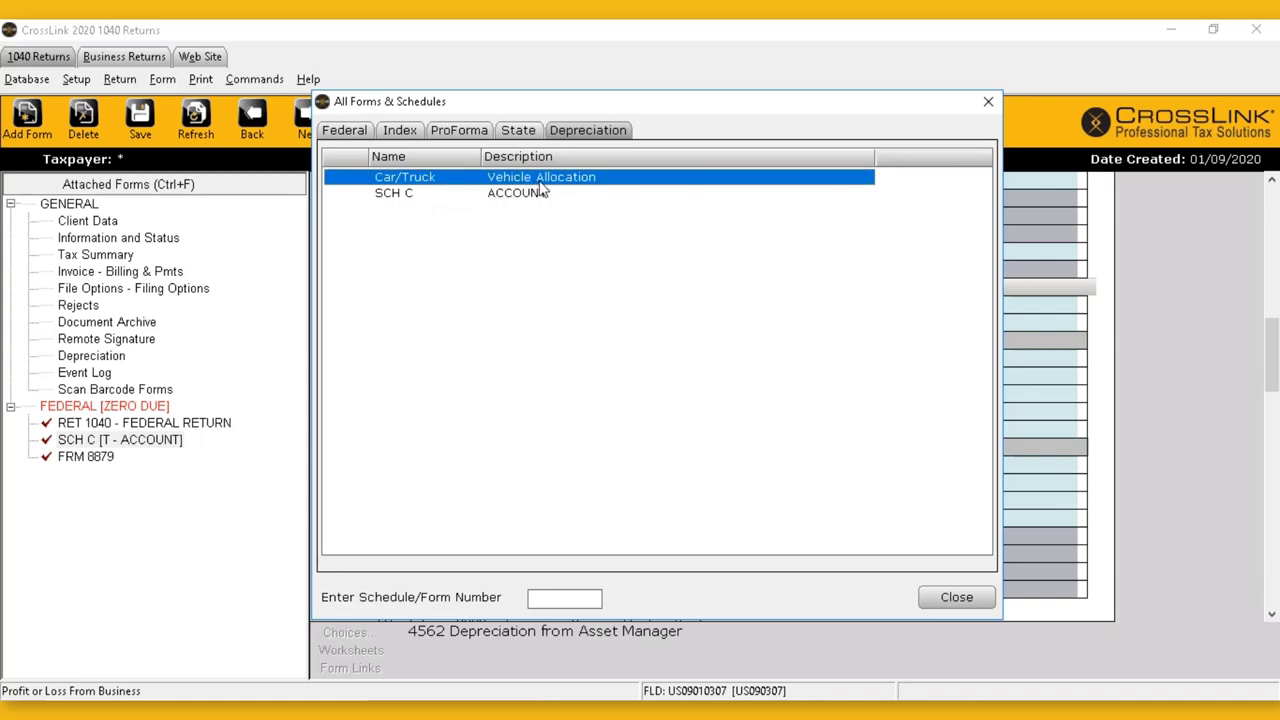
pyautogui.click(990, 101)
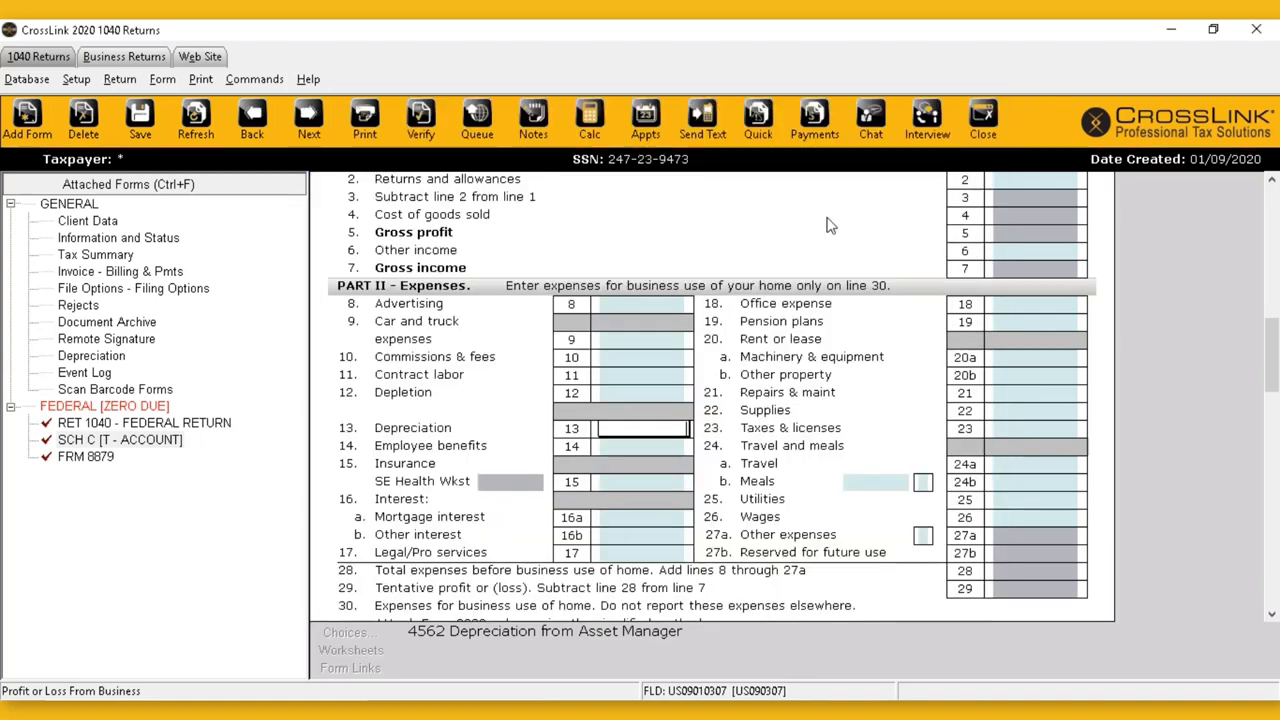
# Bring up the depreciation listing through the All Forms & Schedules window as an alternative route, and close the window.
pyautogui.click(27, 120)
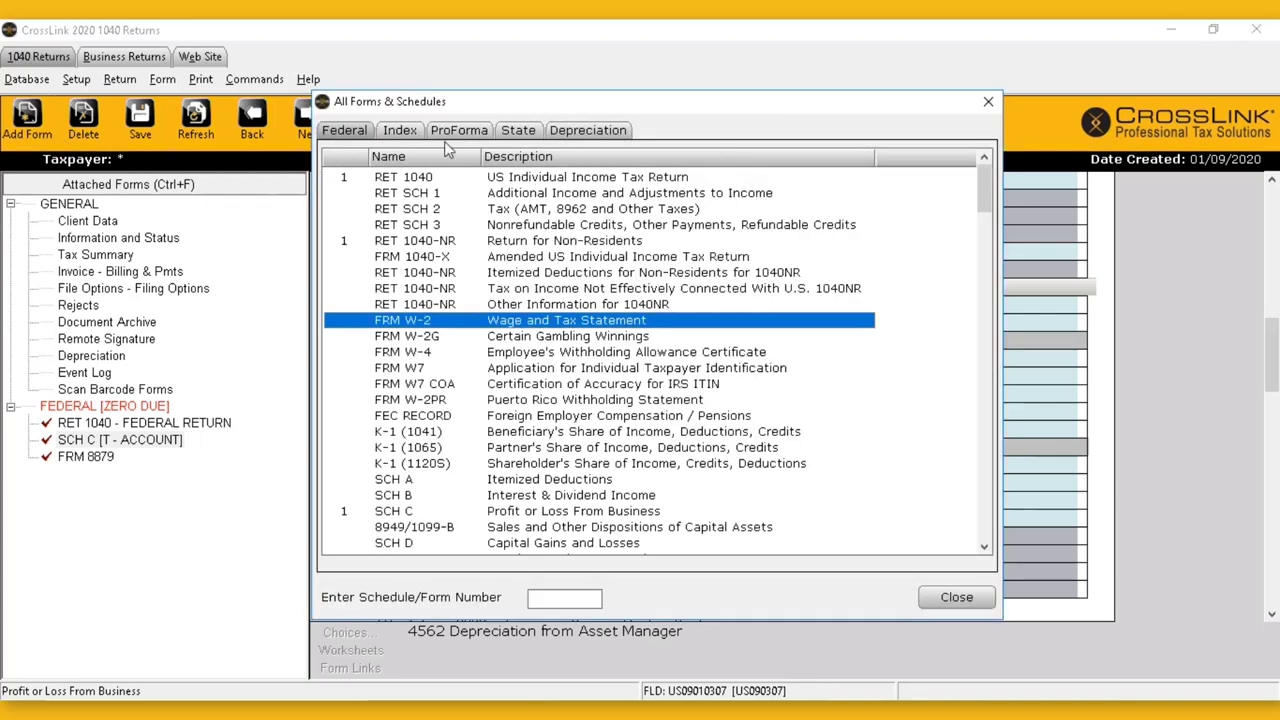
pyautogui.click(591, 133)
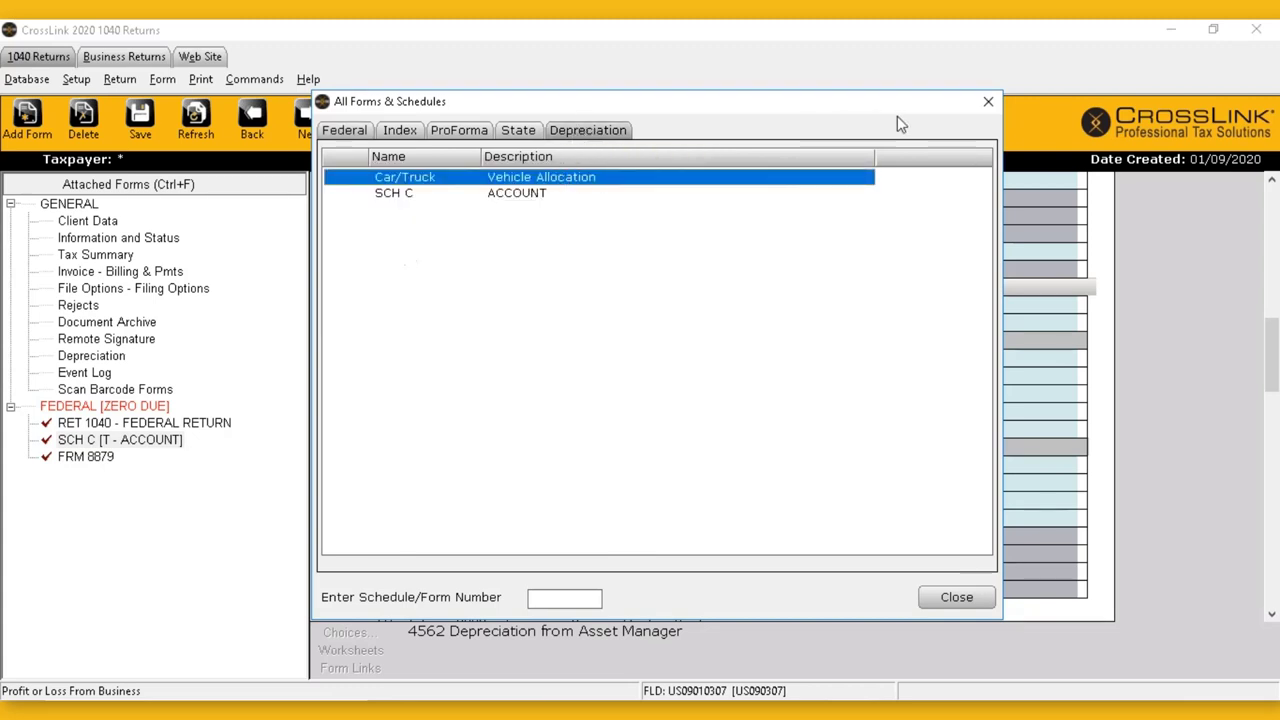
pyautogui.click(987, 103)
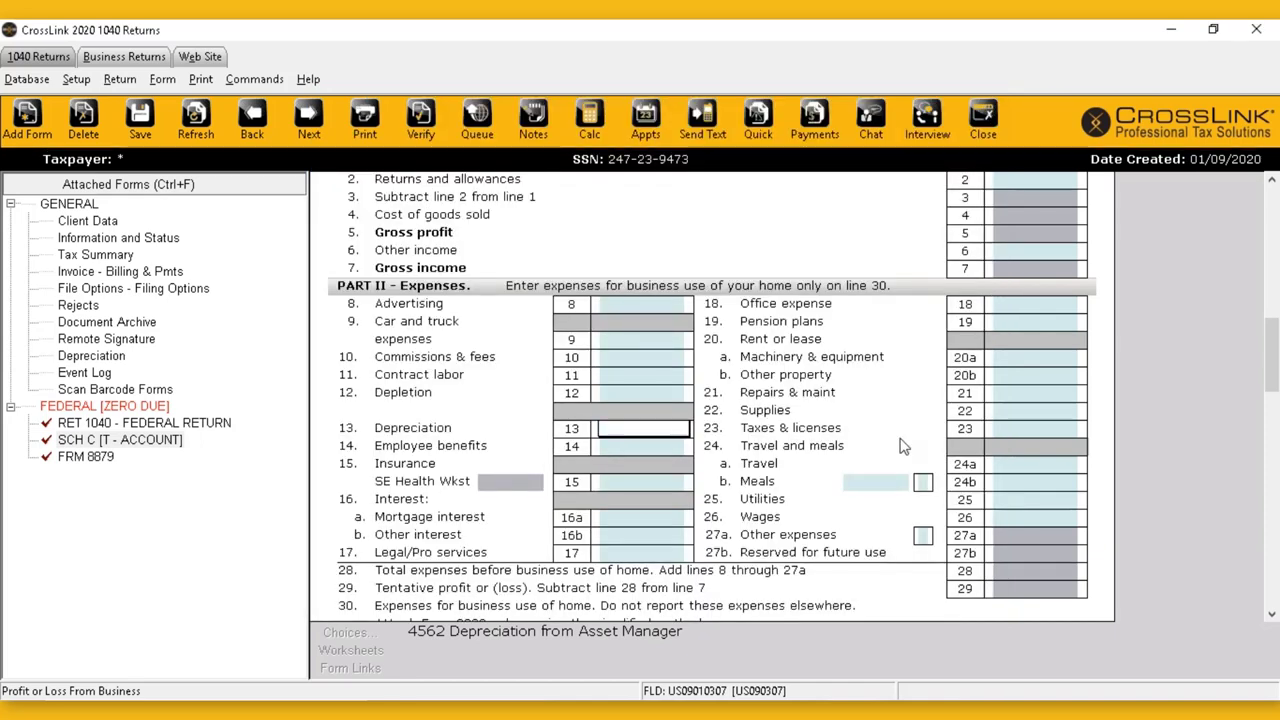
pyautogui.hotkey('ctrl', 'f')
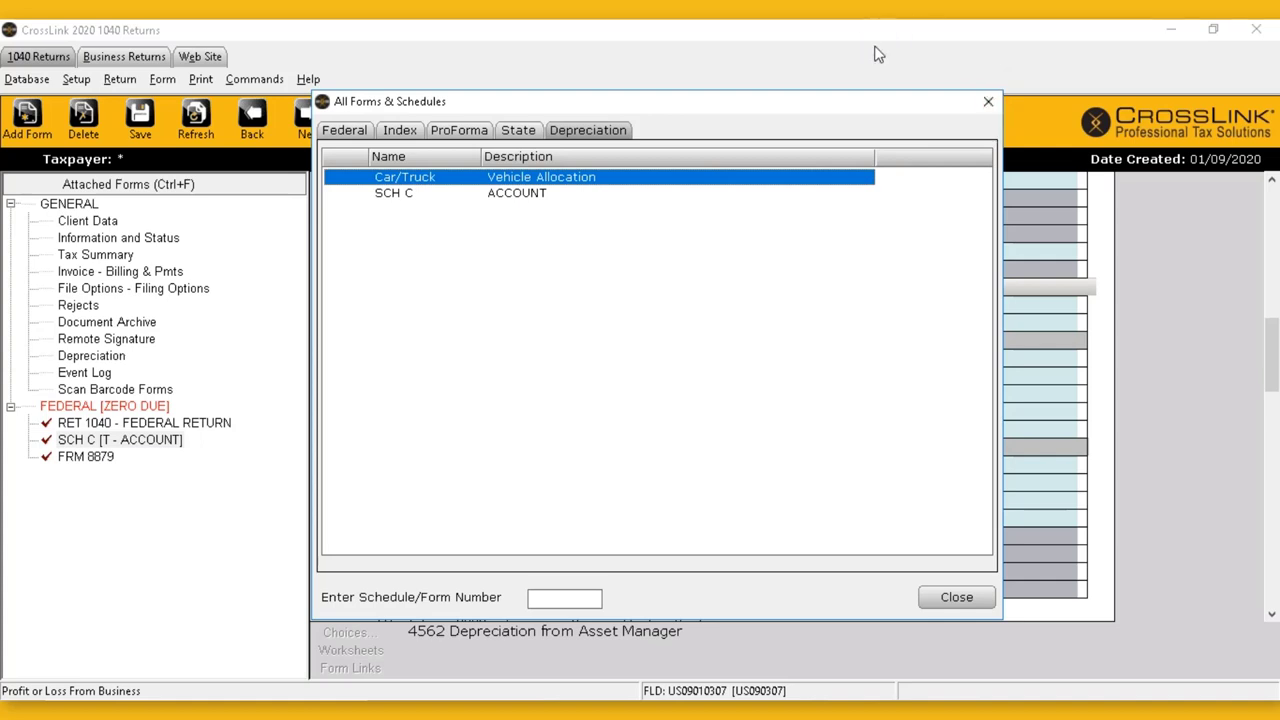
pyautogui.click(986, 104)
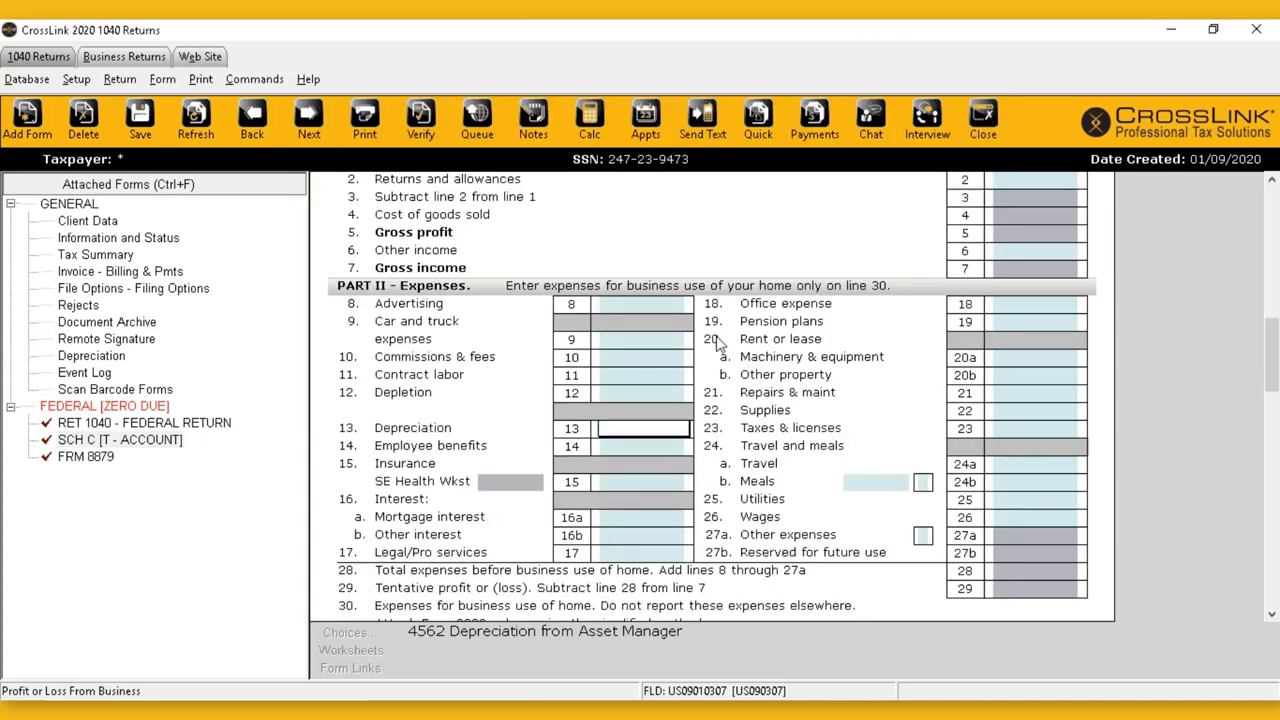
# Open the business activity assets for the Car/Truck Vehicle Allocation entry in the depreciation listing.
pyautogui.click(104, 360)
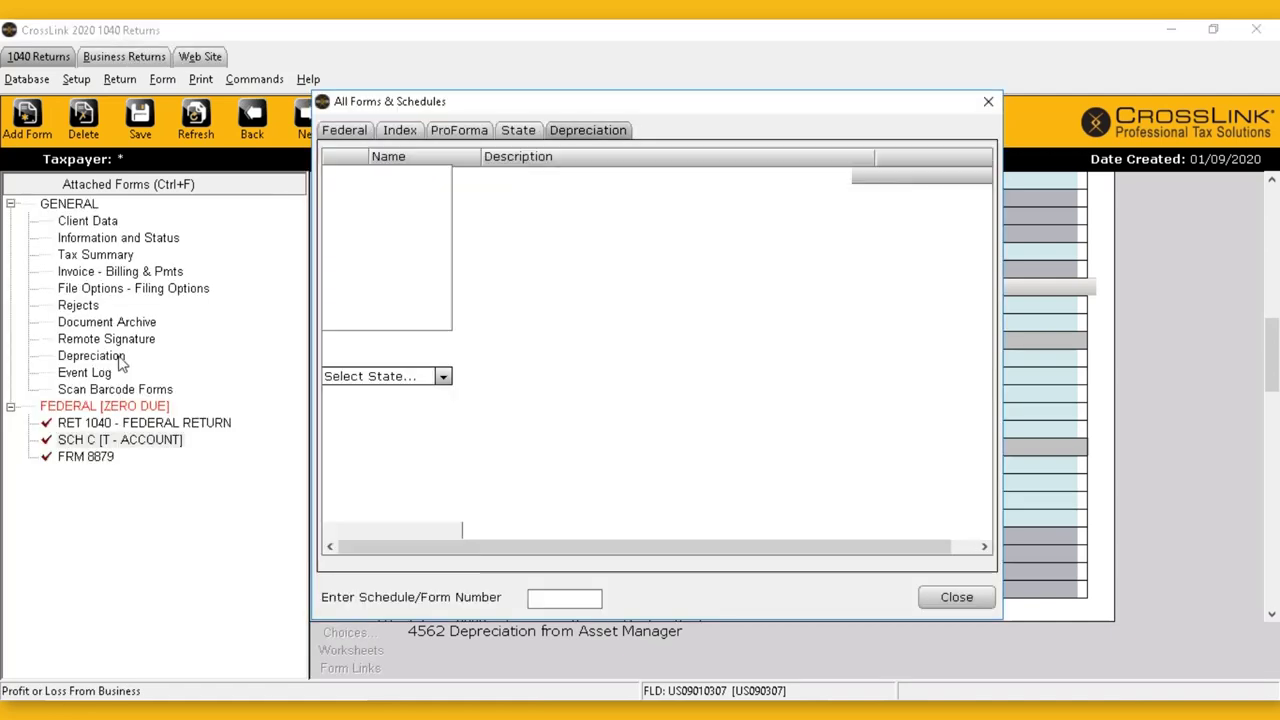
pyautogui.click(408, 200)
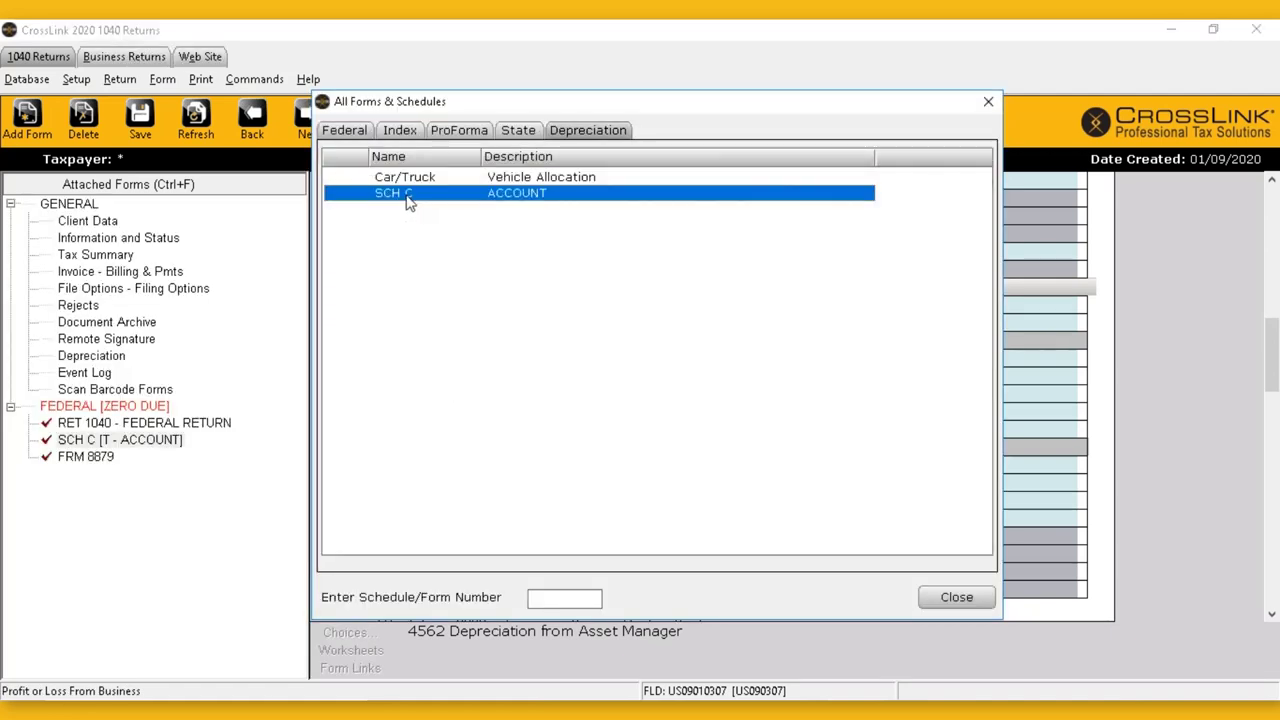
pyautogui.click(422, 180)
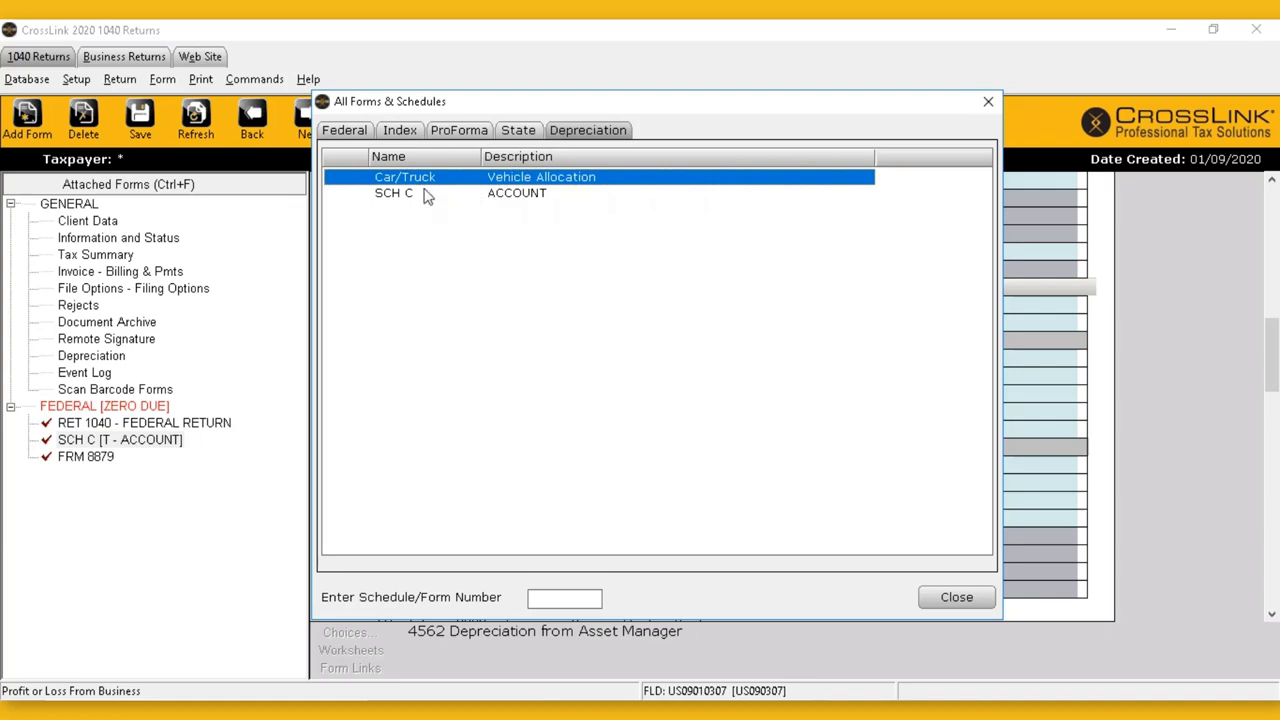
pyautogui.doubleClick(527, 180)
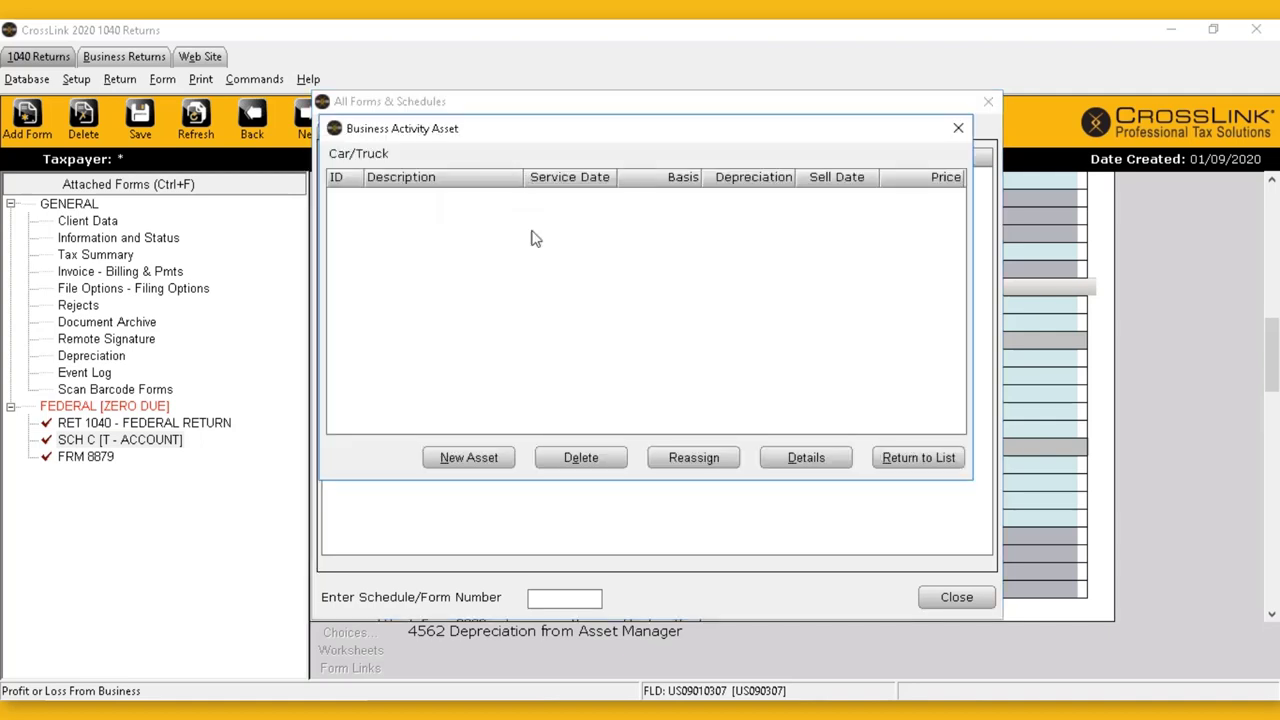
pyautogui.moveTo(480, 130); pyautogui.dragTo(481, 165)
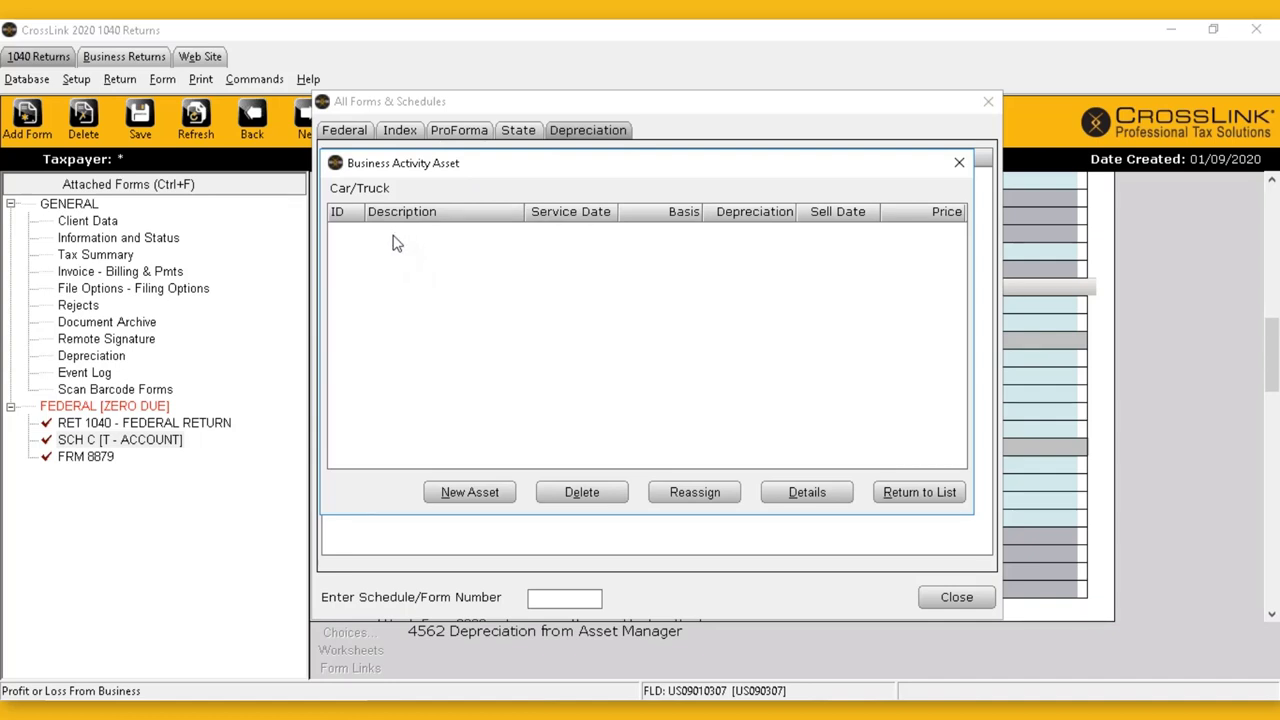
# Create a new vehicle asset described as CAR, class Electric Automobiles, placed in service 01/01/2019.
pyautogui.click(462, 497)
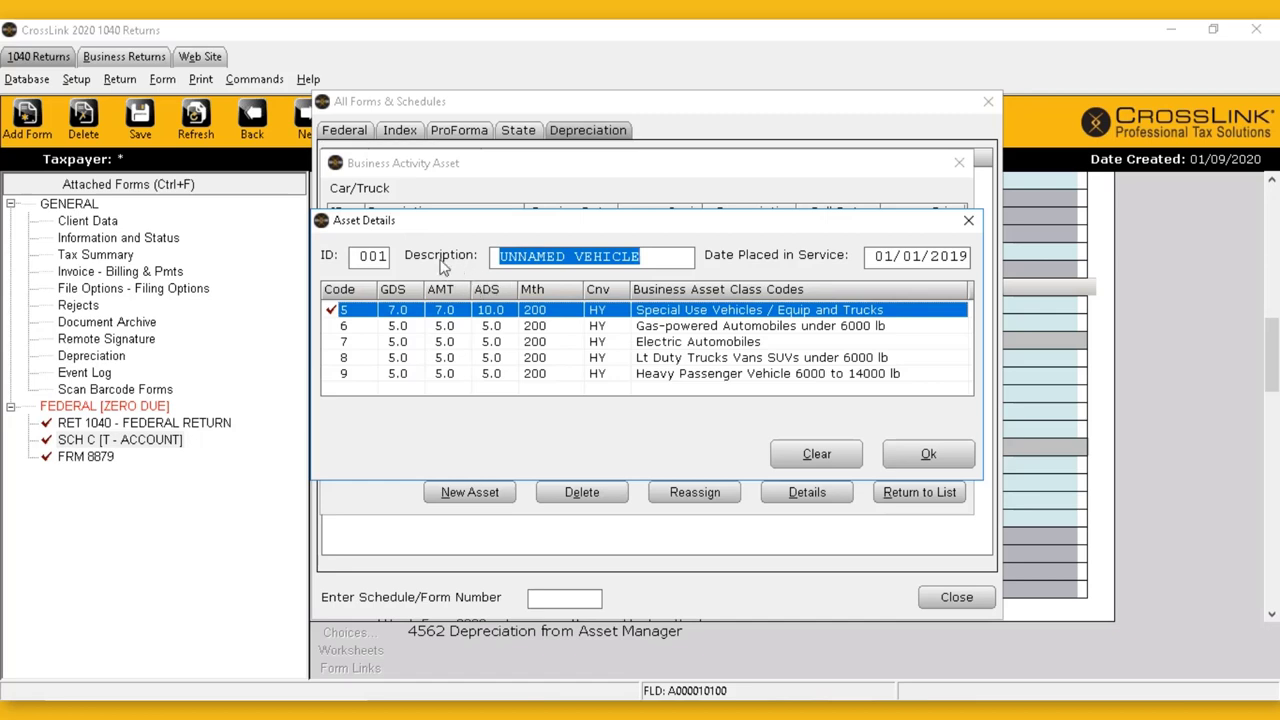
pyautogui.click(651, 262)
pyautogui.doubleClick(567, 256)
pyautogui.press('BackSpace')
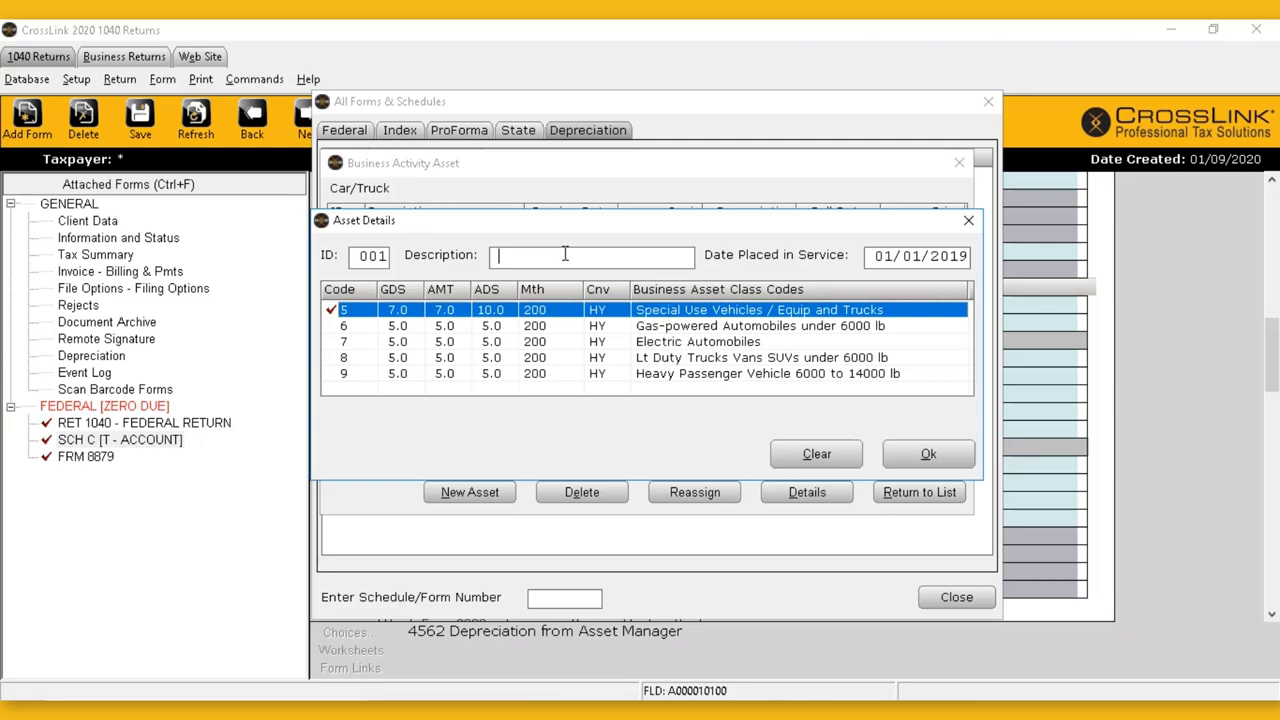
pyautogui.click(672, 345)
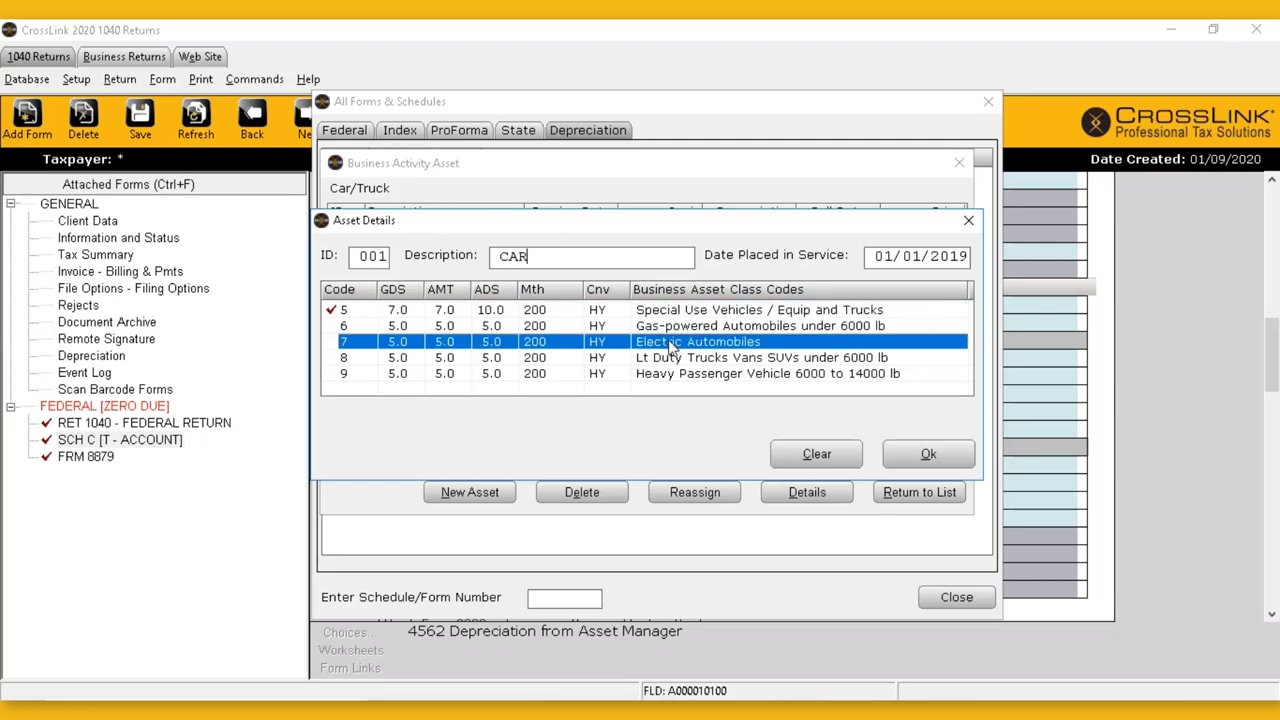
pyautogui.click(893, 257)
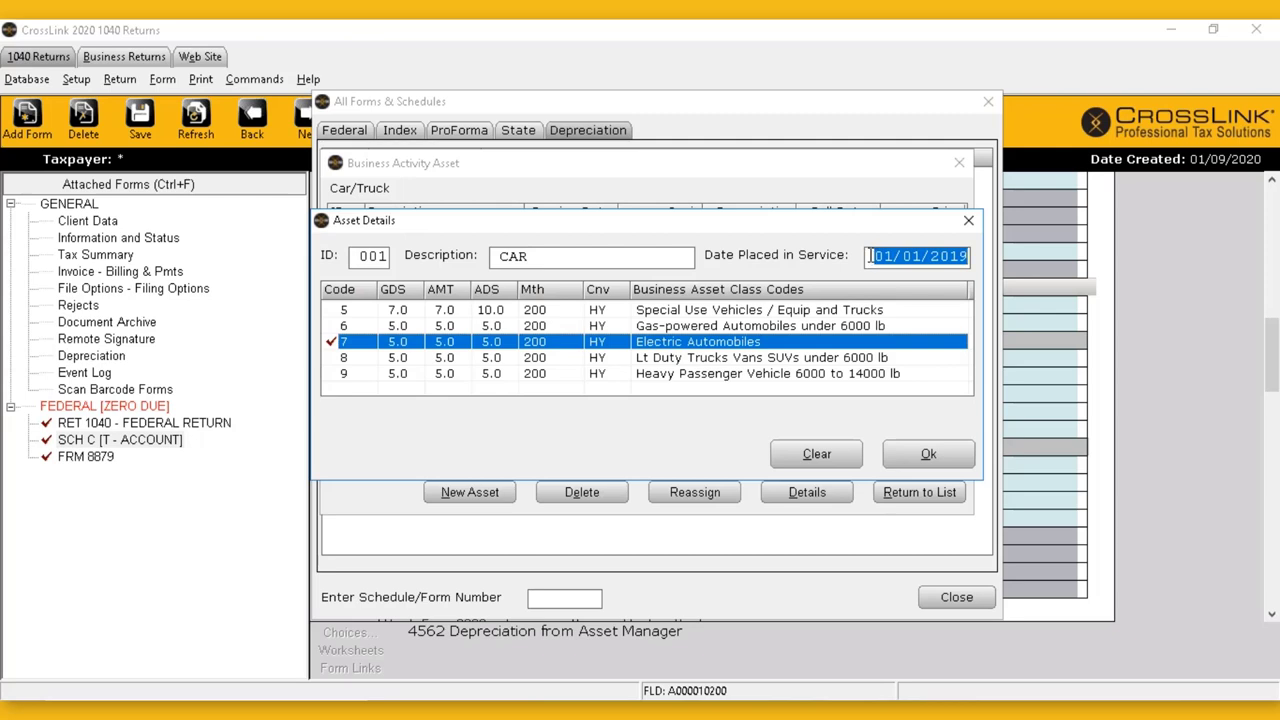
pyautogui.write('01/01')
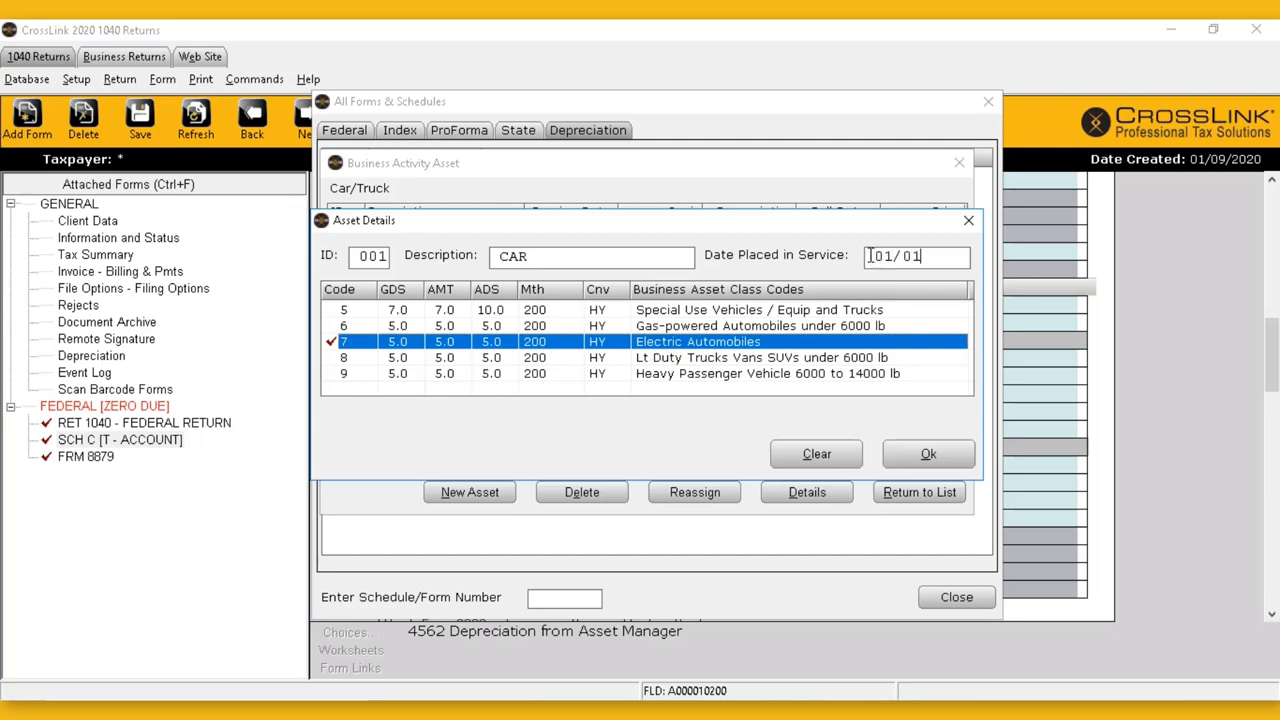
pyautogui.write('/2019')
pyautogui.press('Return')
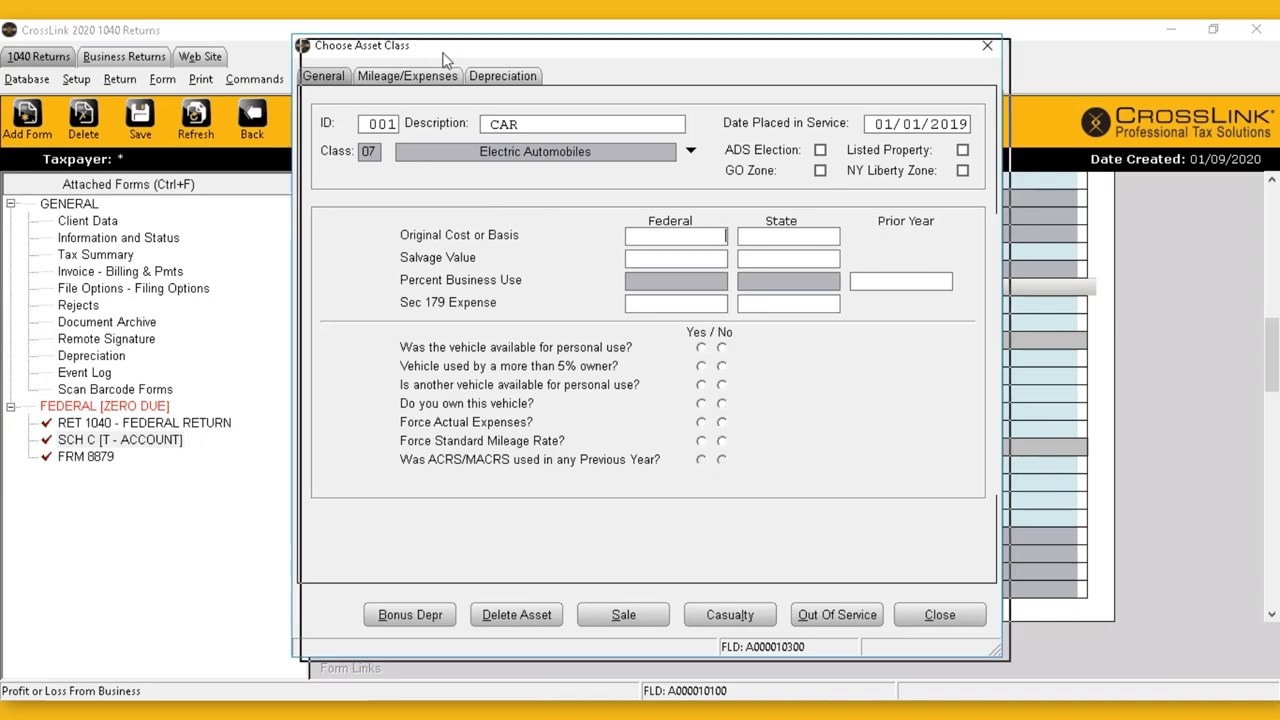
# Set the vehicle's original cost or basis to 15000 for federal and state.
pyautogui.moveTo(448, 47); pyautogui.dragTo(456, 53)
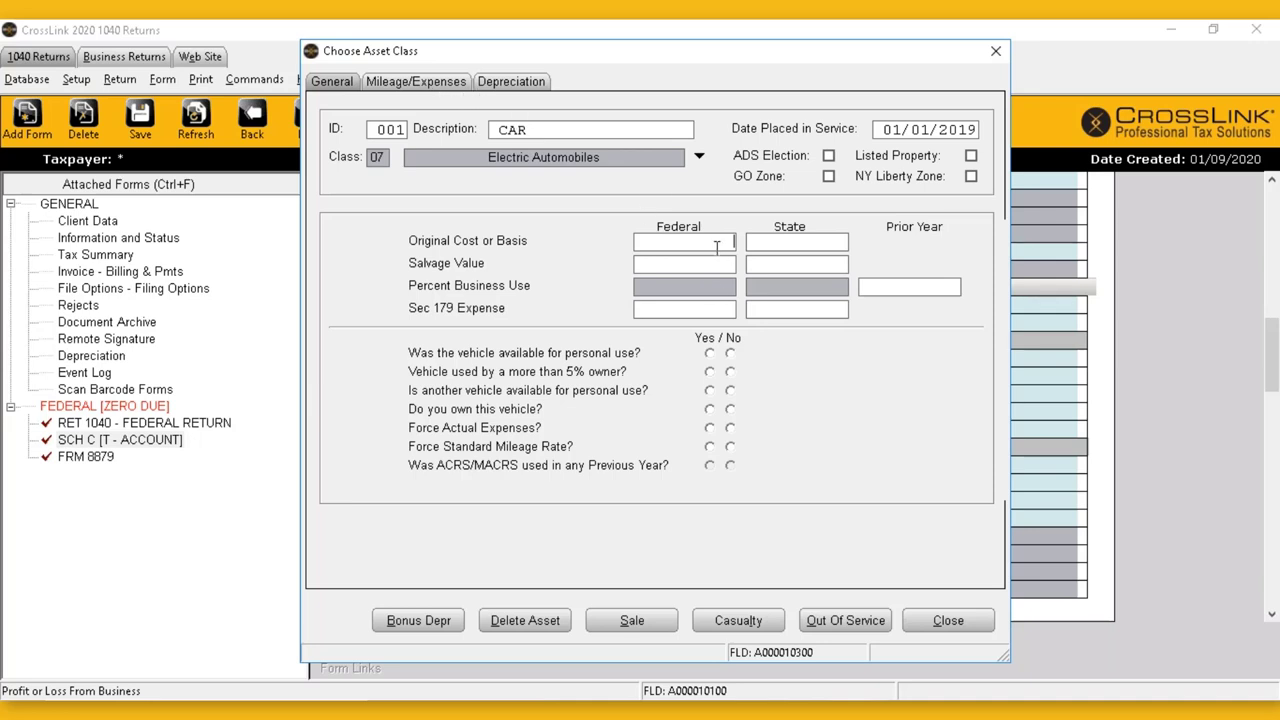
pyautogui.write('000')
pyautogui.click(767, 240)
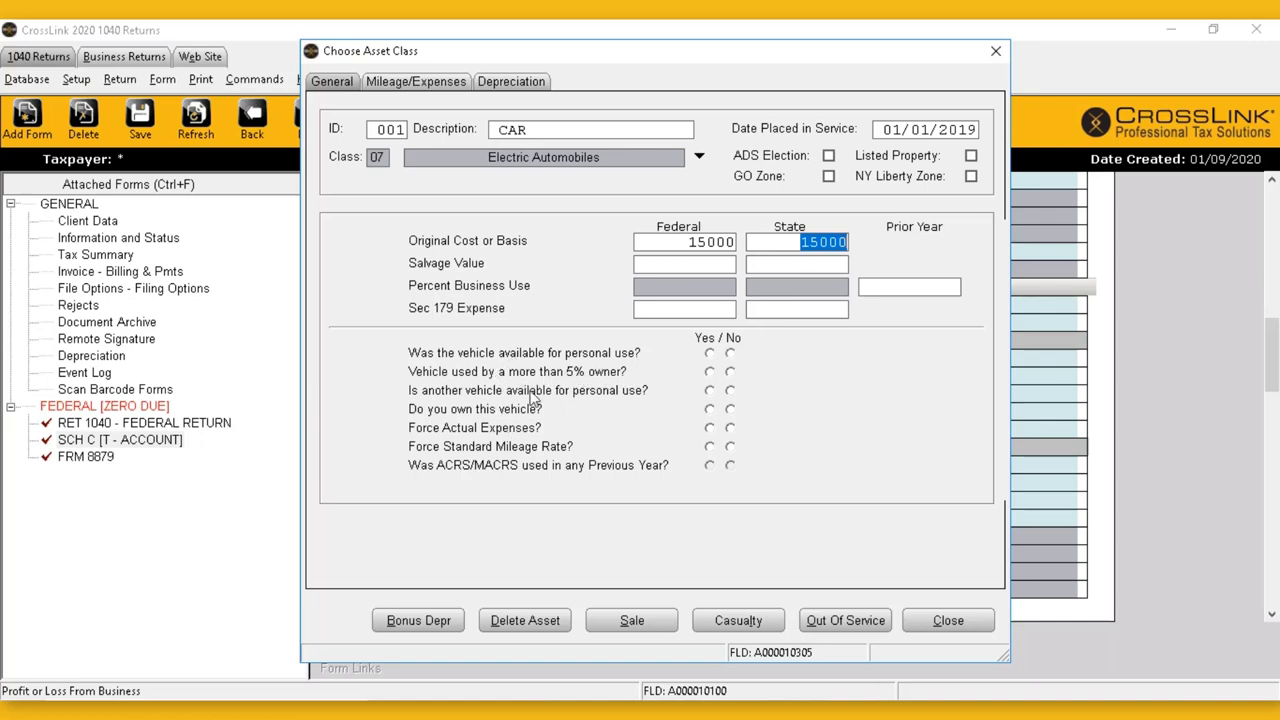
# Answer Yes to use by a more than 5% owner and No to personal use, another vehicle, ownership, actual expenses and standard mileage rate.
pyautogui.click(730, 355)
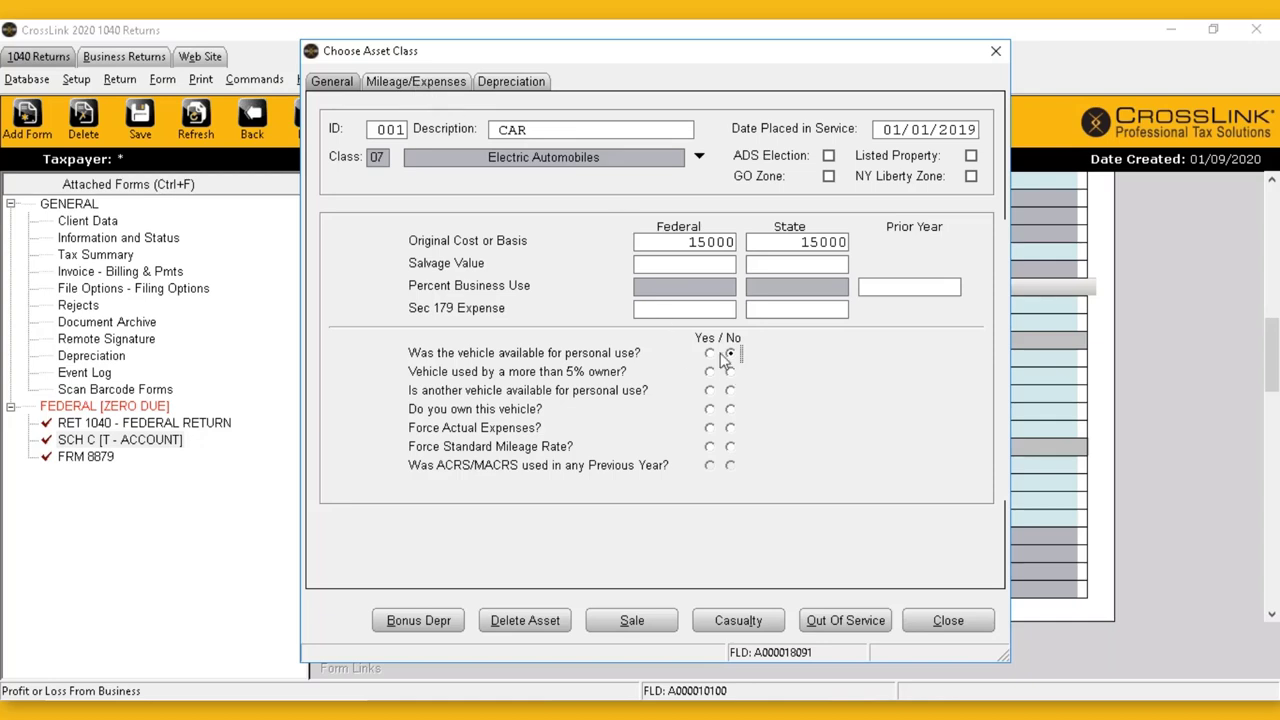
pyautogui.click(435, 90)
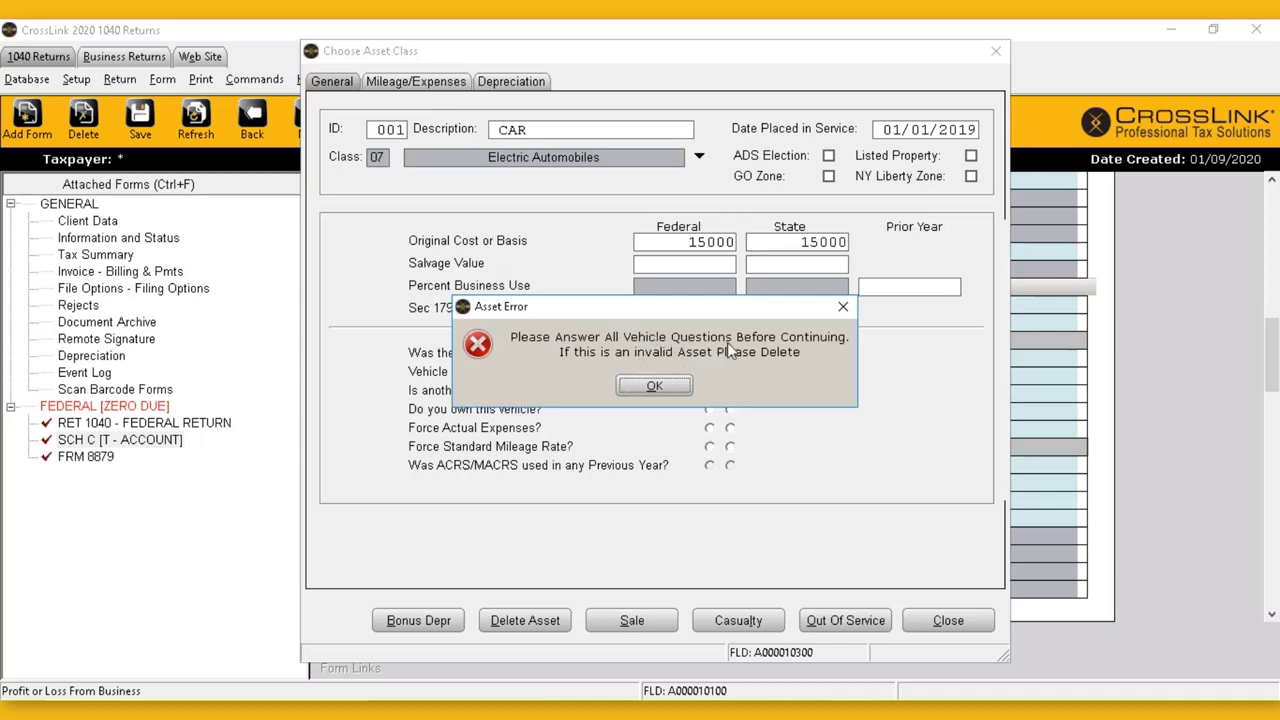
pyautogui.click(681, 389)
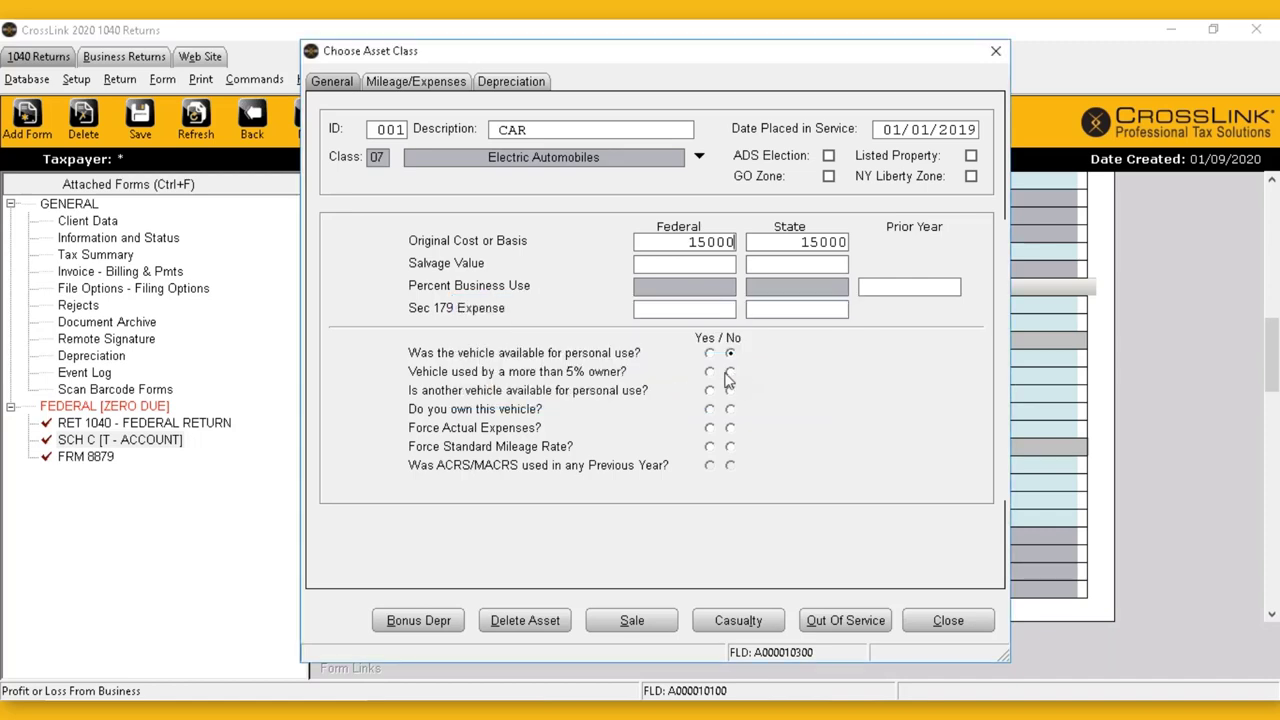
pyautogui.click(709, 371)
pyautogui.click(730, 390)
pyautogui.click(730, 409)
pyautogui.click(730, 427)
pyautogui.click(730, 446)
# Set the vehicle's total mileage for the year to 10000 and its total commute mileage to 5000.
pyautogui.click(437, 85)
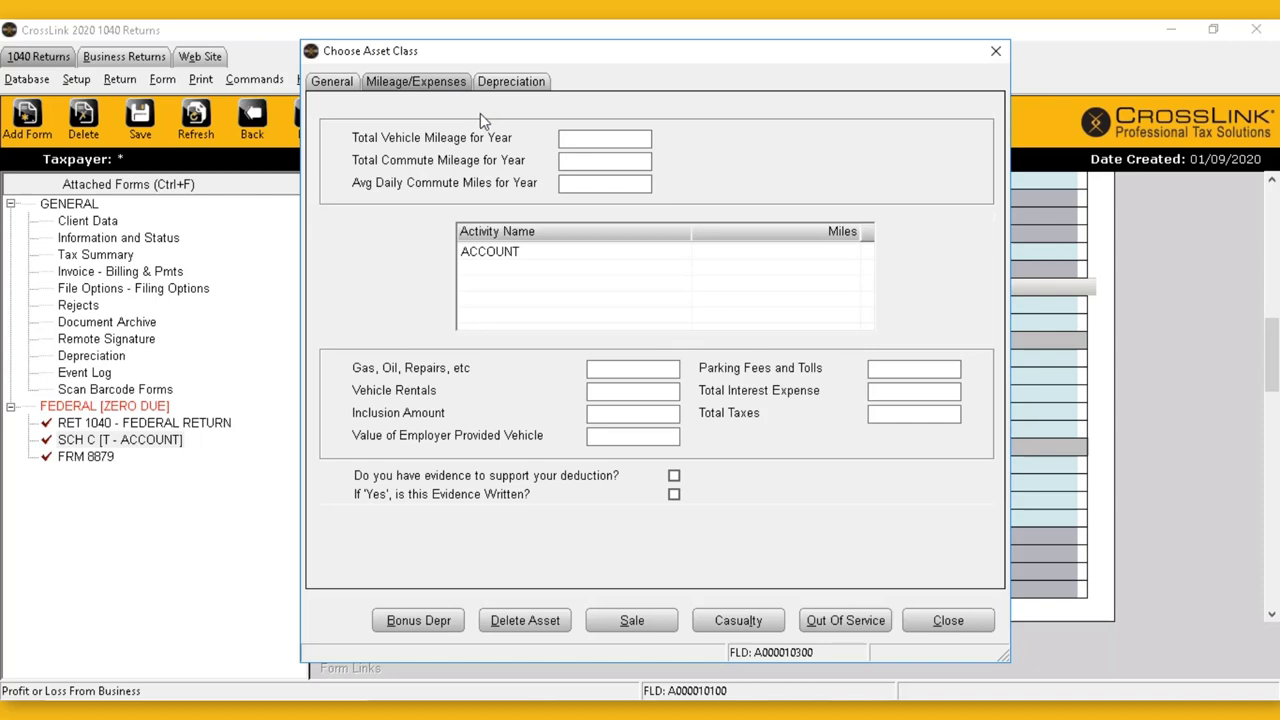
pyautogui.click(593, 143)
pyautogui.write('1')
pyautogui.write('0000')
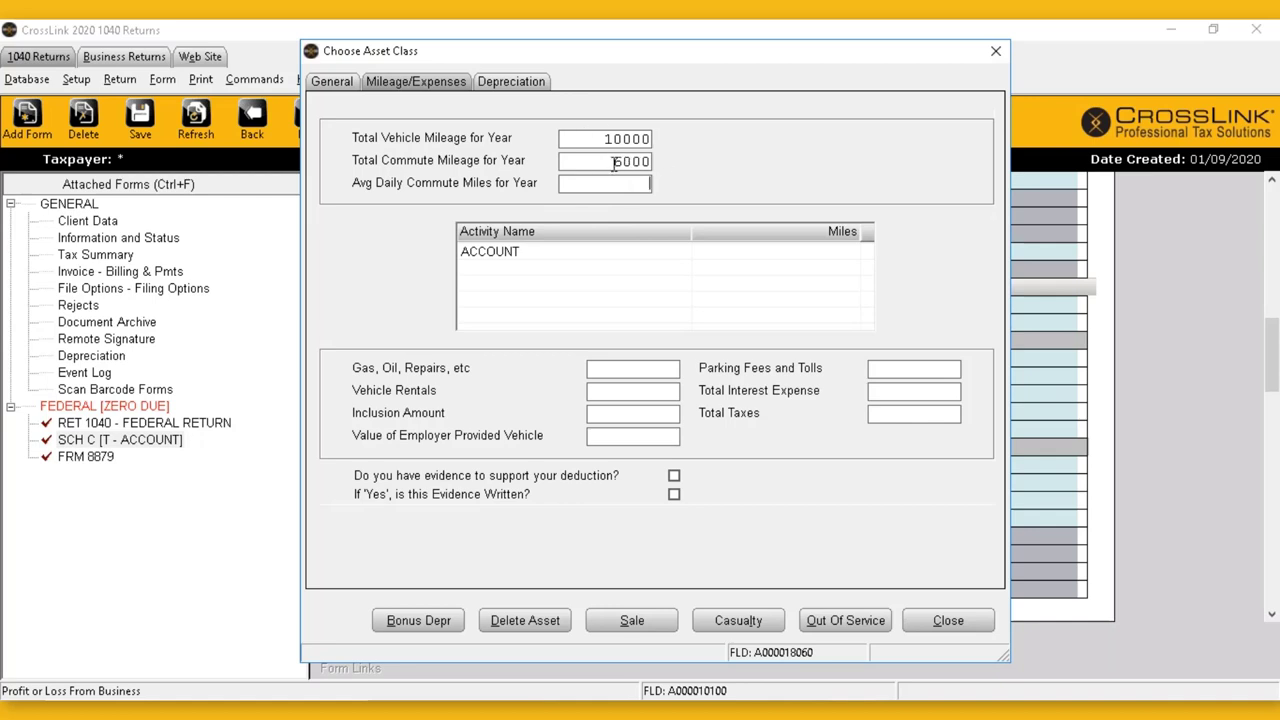
# Try to set the total commute mileage to 15000 and continue to the vehicle's depreciation details.
pyautogui.moveTo(614, 165); pyautogui.dragTo(656, 163)
pyautogui.write('15000')
pyautogui.click(648, 188)
pyautogui.click(517, 86)
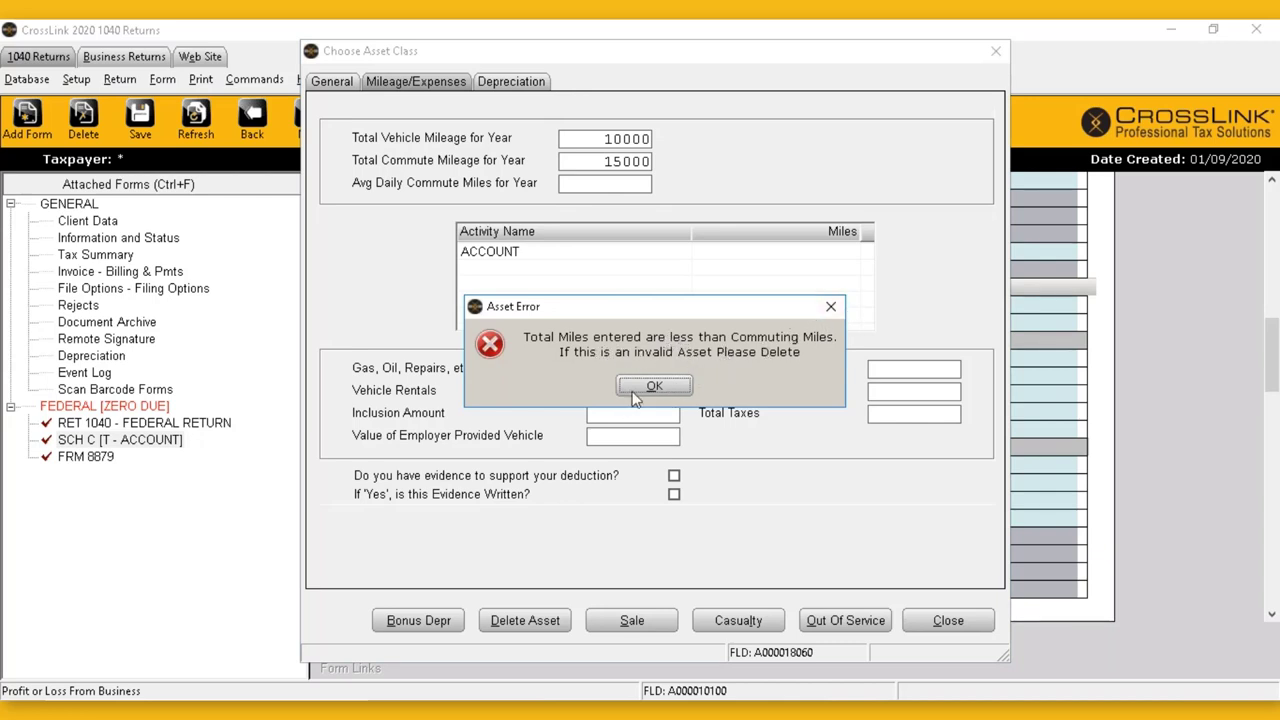
pyautogui.click(670, 387)
# Set the total commute mileage for the year to 5000 and the average daily commute miles to 14.
pyautogui.moveTo(603, 163); pyautogui.dragTo(675, 168)
pyautogui.write('50')
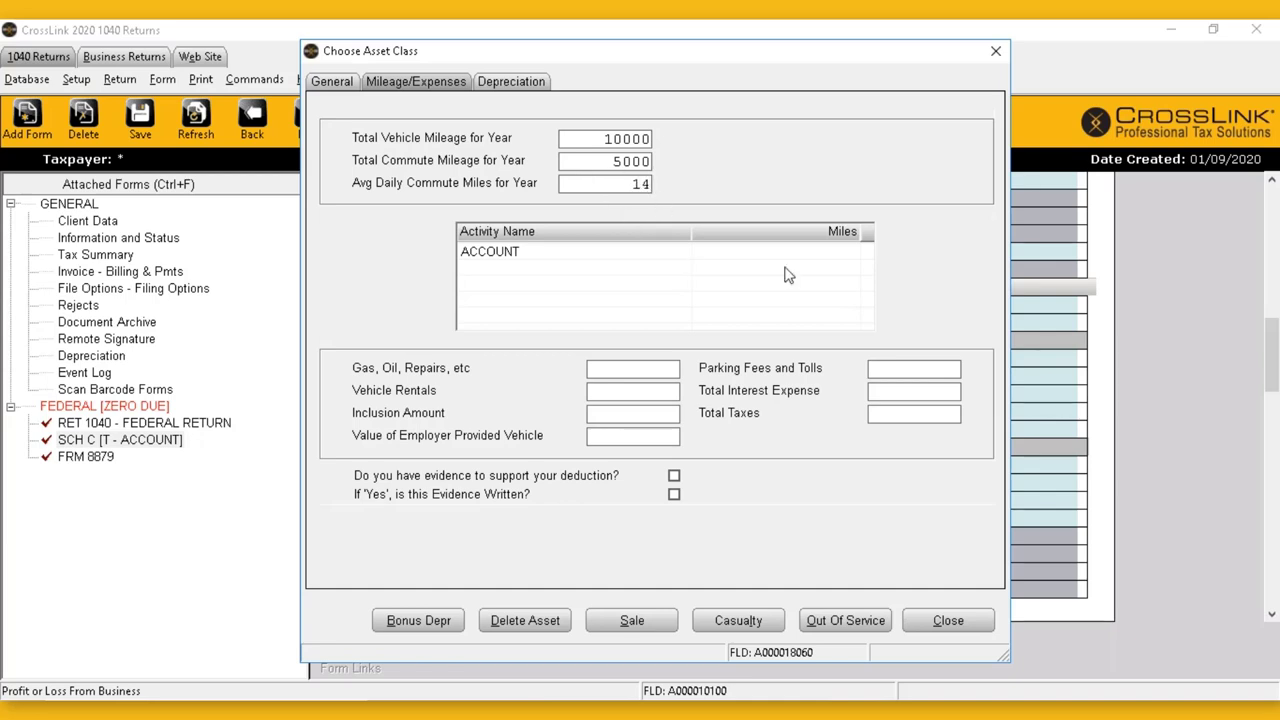
# Allocate 5000 vehicle miles to the ACCOUNT activity and fill in the vehicle's parking fees and tolls.
pyautogui.click(615, 256)
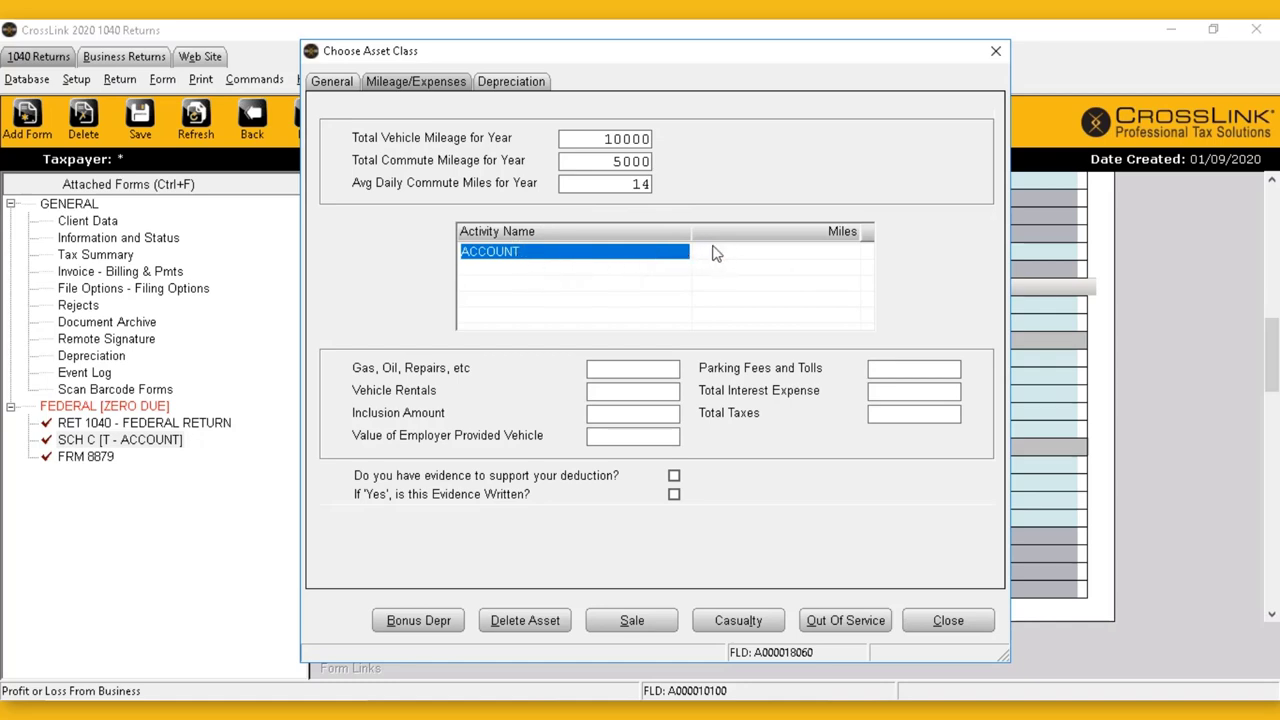
pyautogui.click(714, 253)
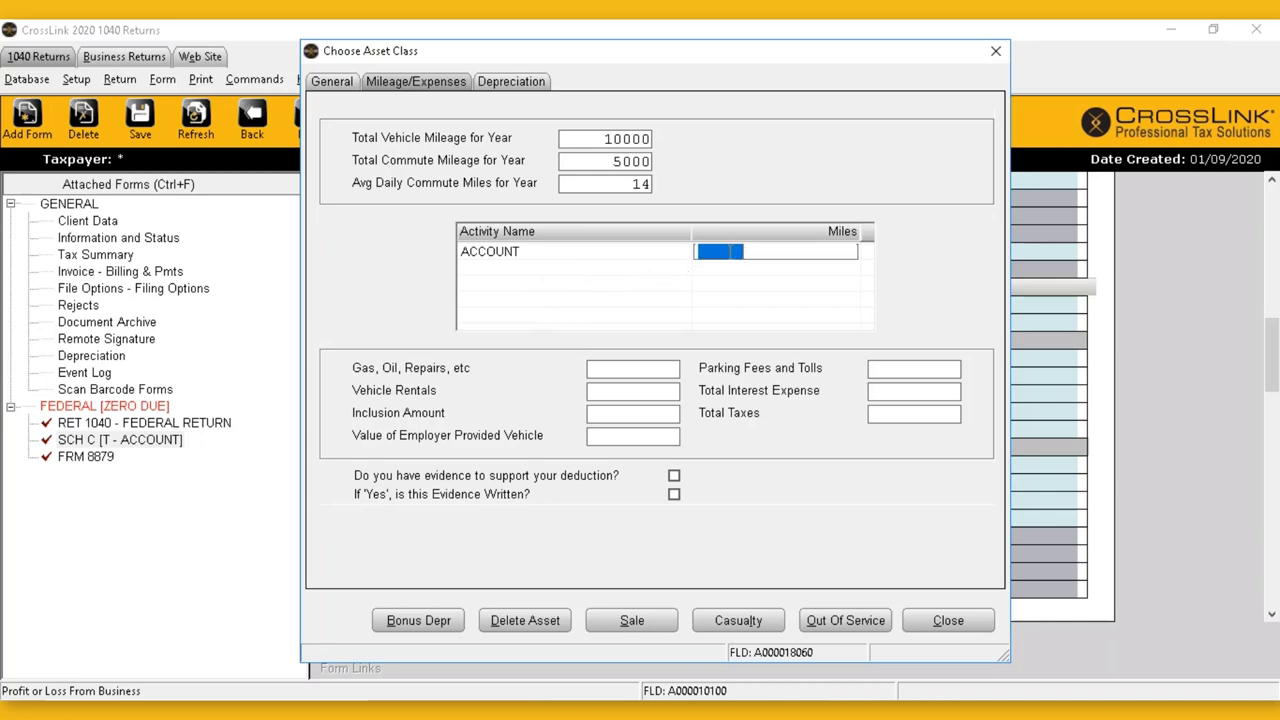
pyautogui.write('5000')
pyautogui.click(620, 374)
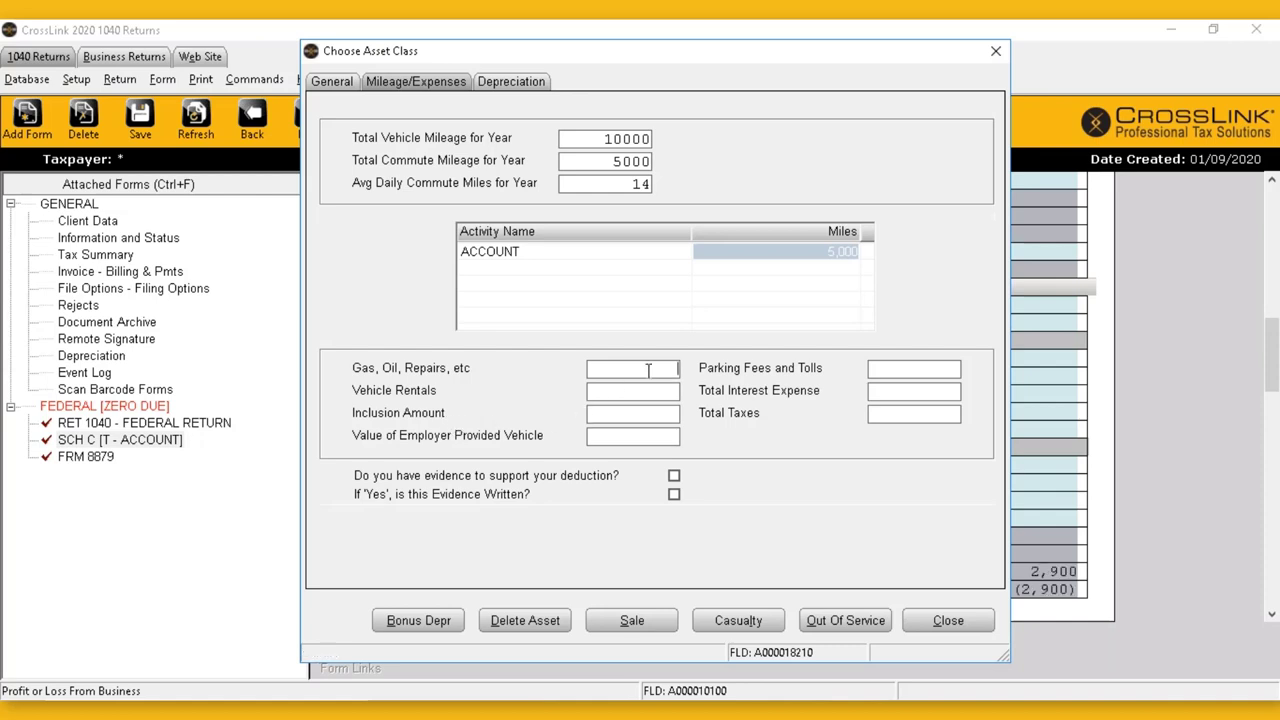
pyautogui.click(886, 372)
# Check the vehicle's depreciation details, close the asset without any special depreciation election, and return to the Schedule C expenses.
pyautogui.click(515, 84)
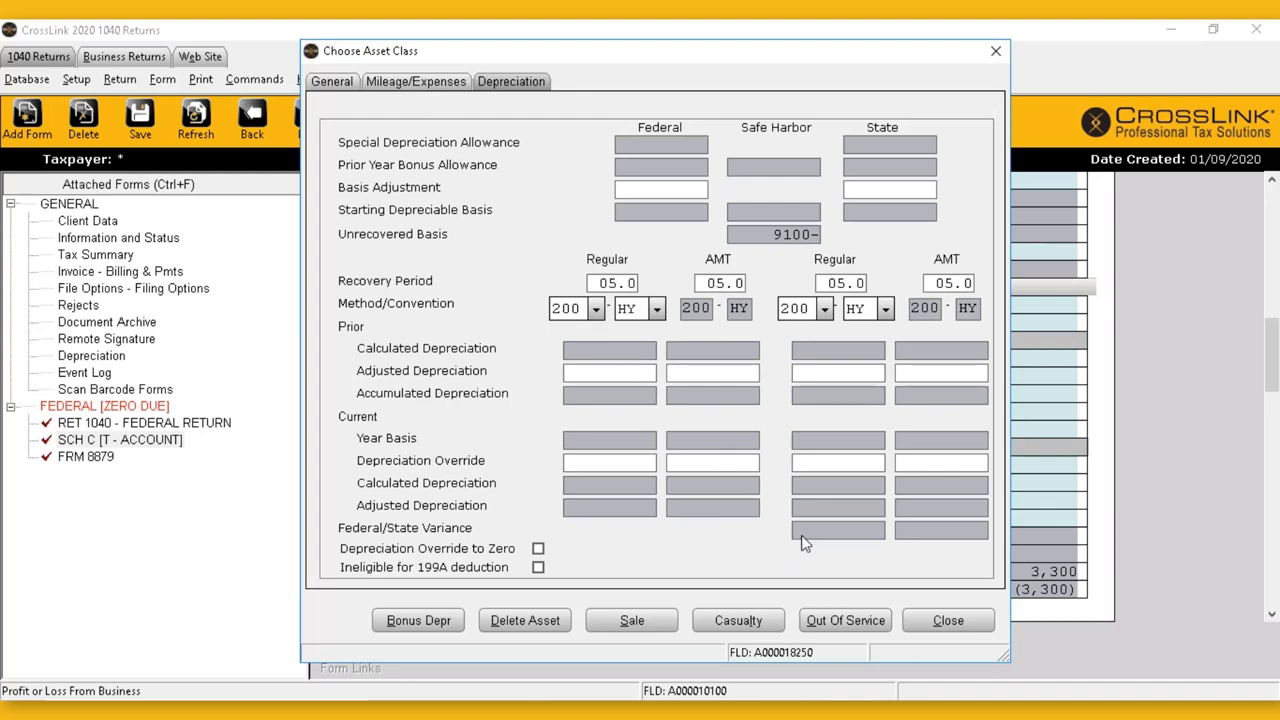
pyautogui.click(945, 621)
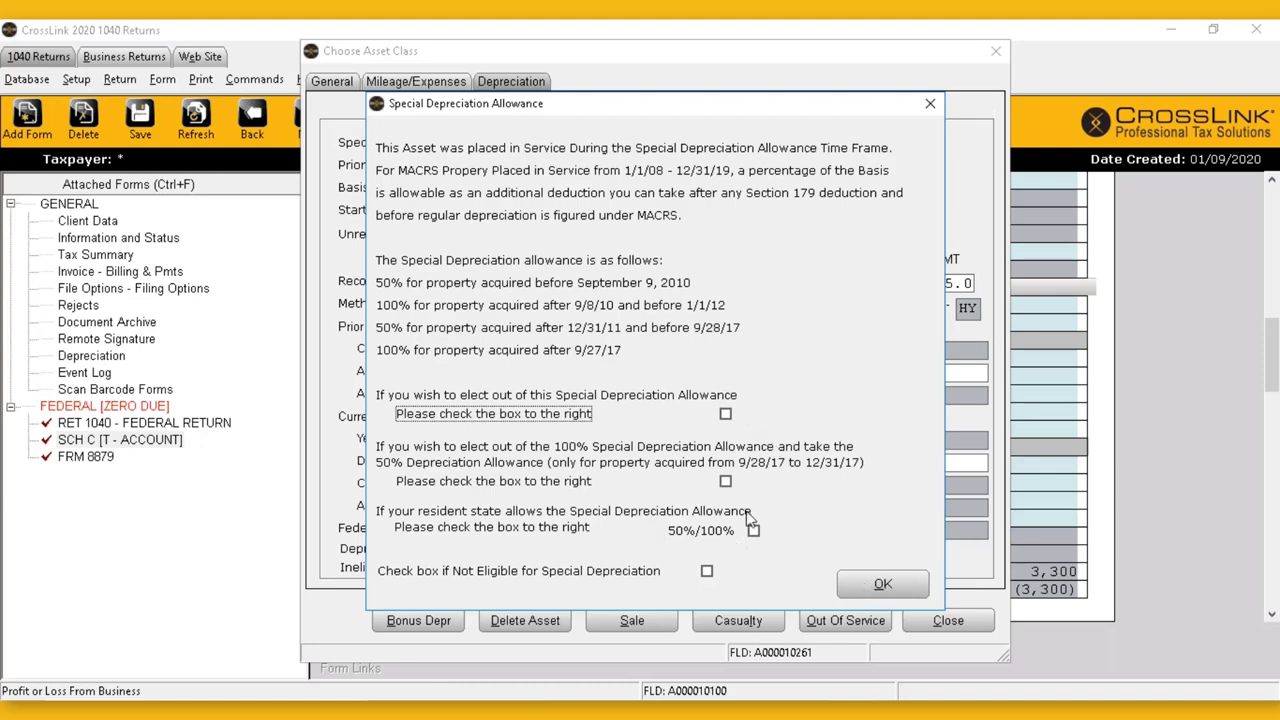
pyautogui.click(880, 585)
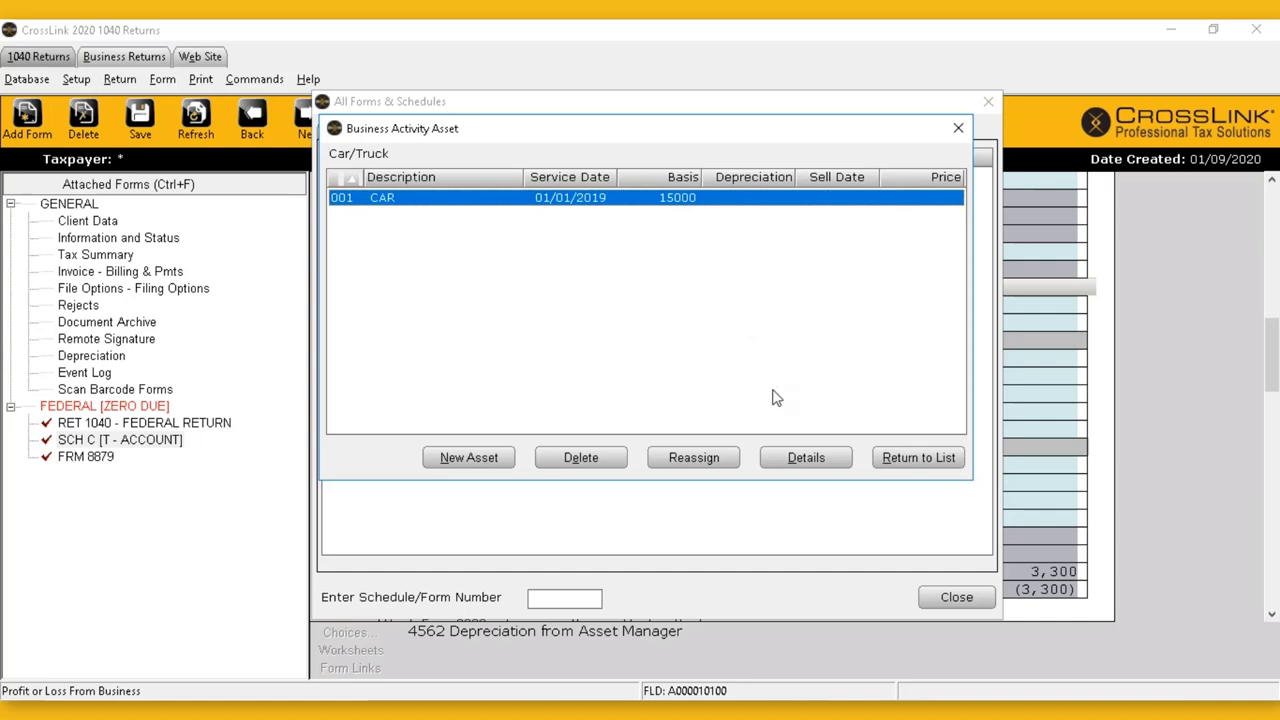
pyautogui.click(910, 462)
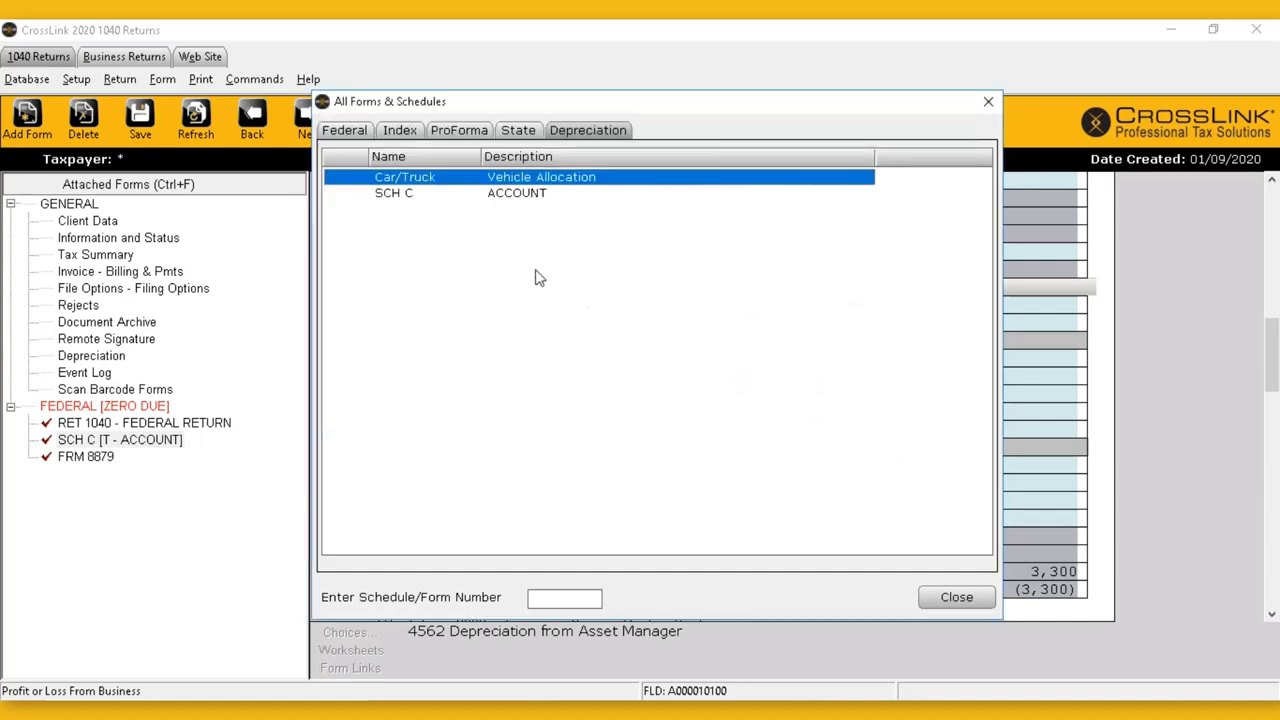
pyautogui.click(988, 102)
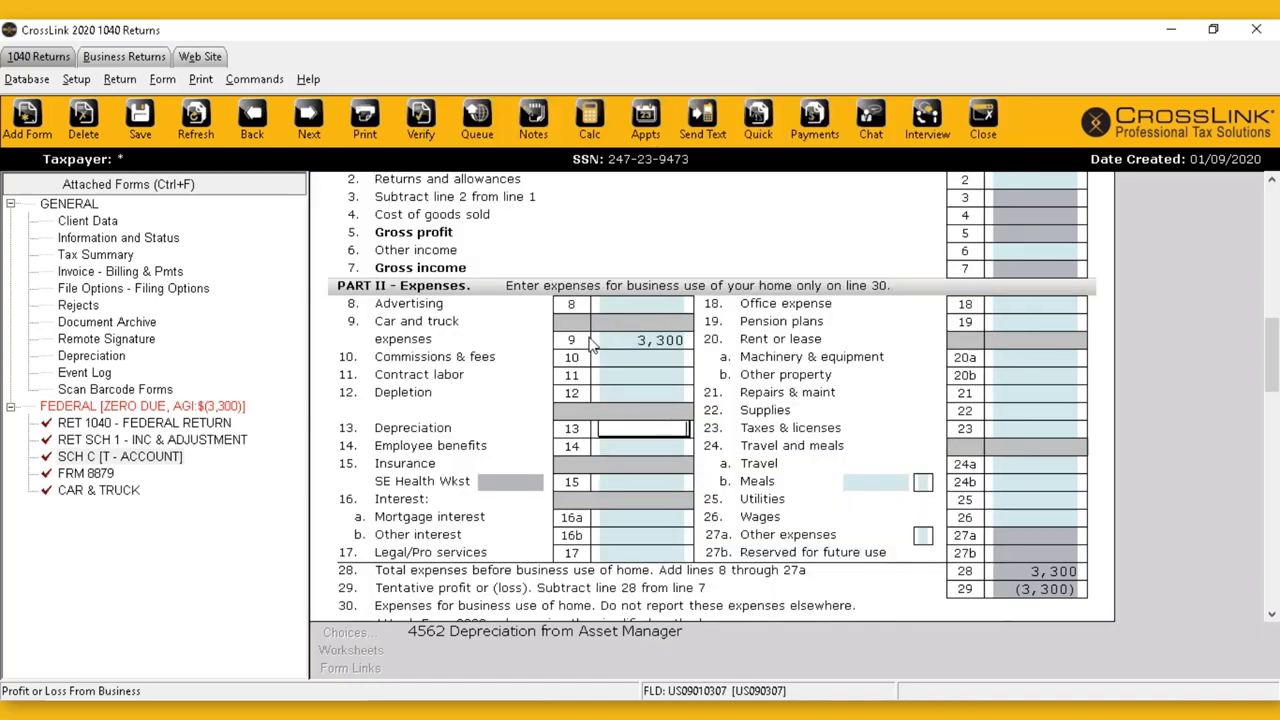
pyautogui.scroll(-3, 627, 335)
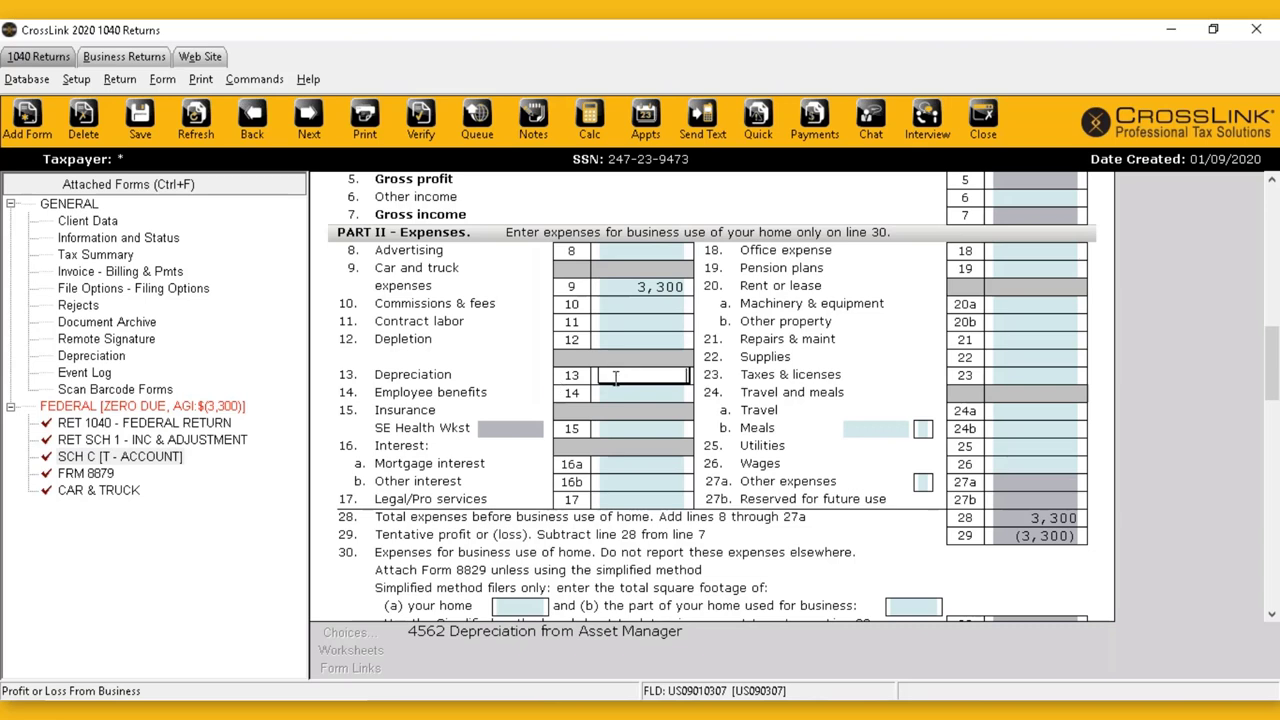
# Add a new depreciation asset to the SCH C ACCOUNT activity with class 02, Computers and Peripheral Equipment.
pyautogui.click(112, 360)
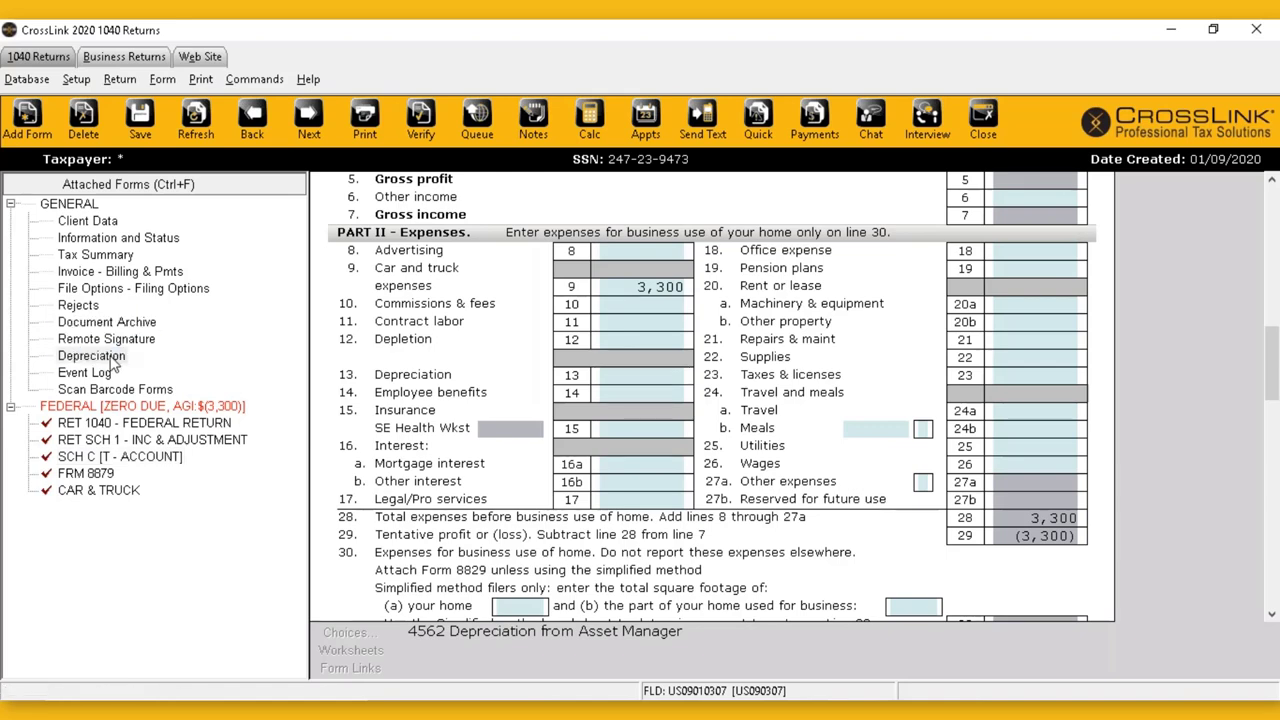
pyautogui.click(398, 196)
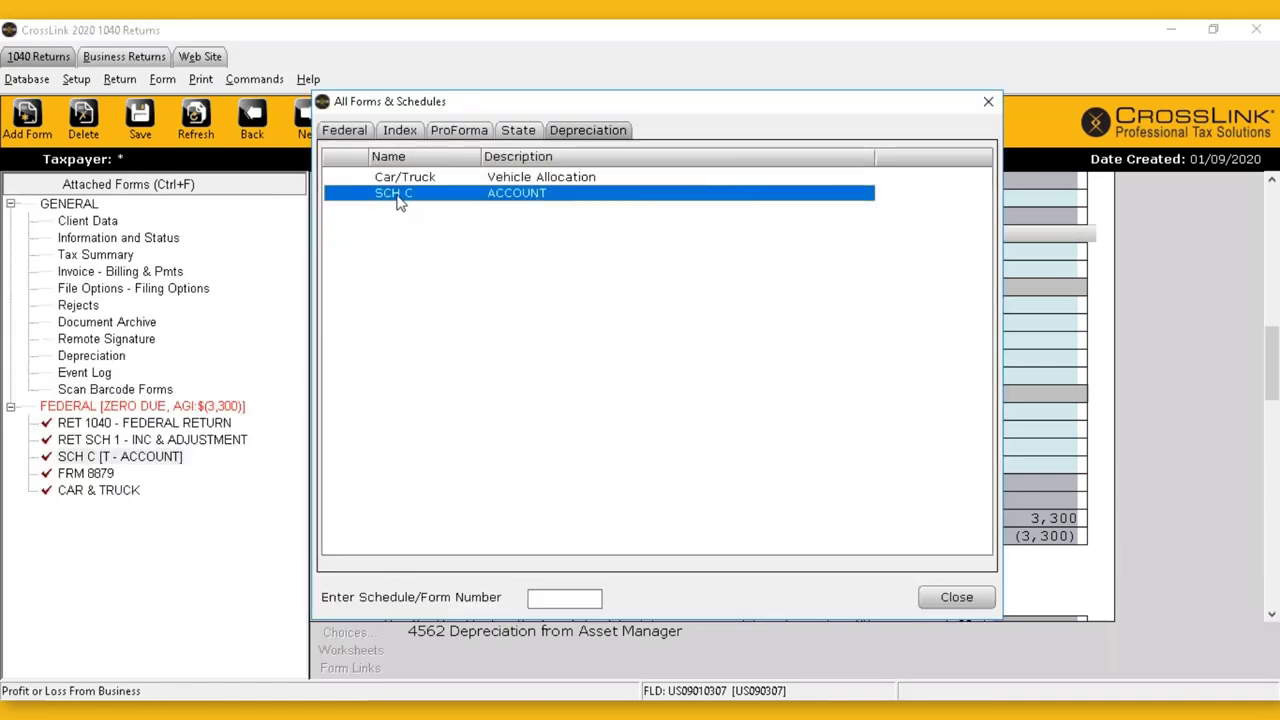
pyautogui.doubleClick(507, 201)
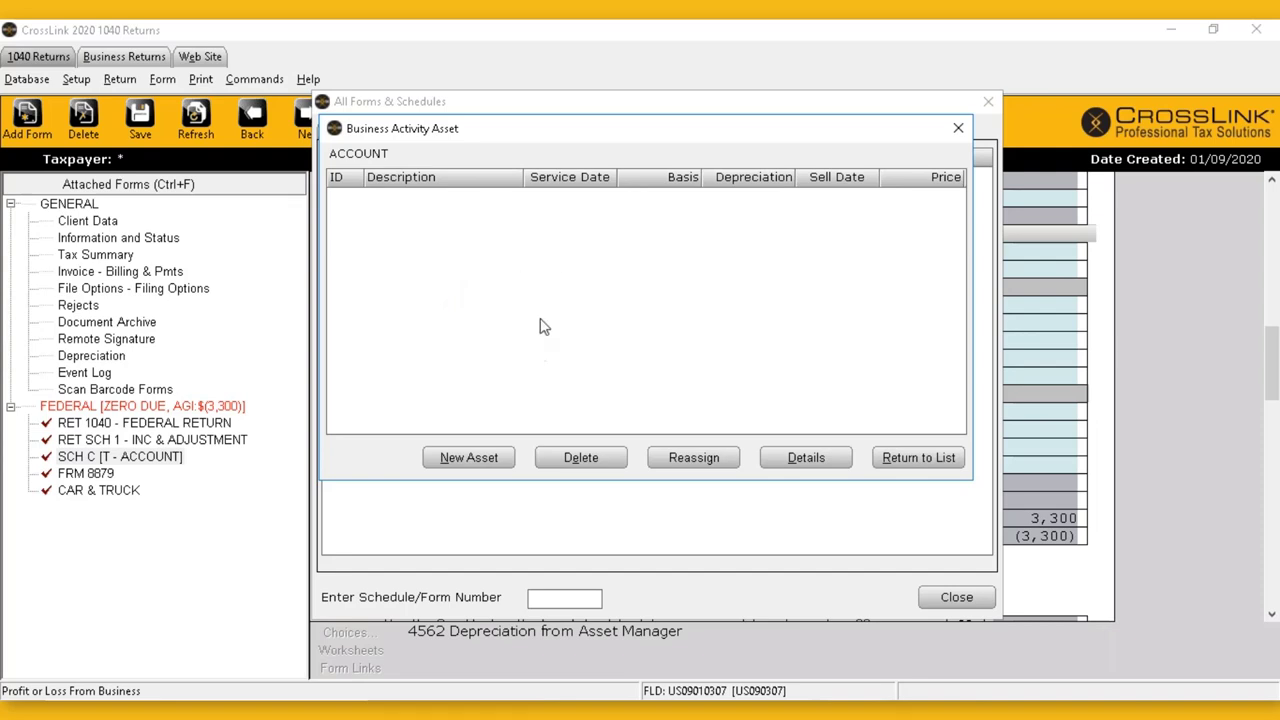
pyautogui.click(474, 461)
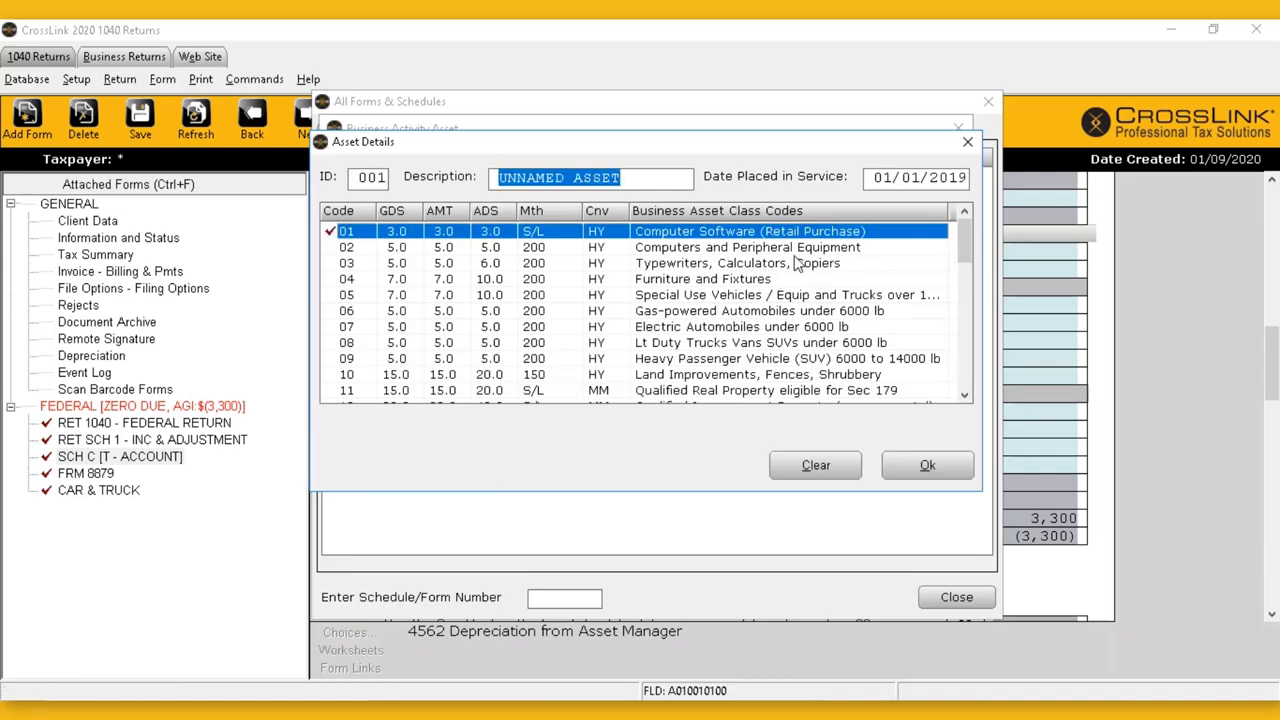
pyautogui.scroll(-15, 795, 262)
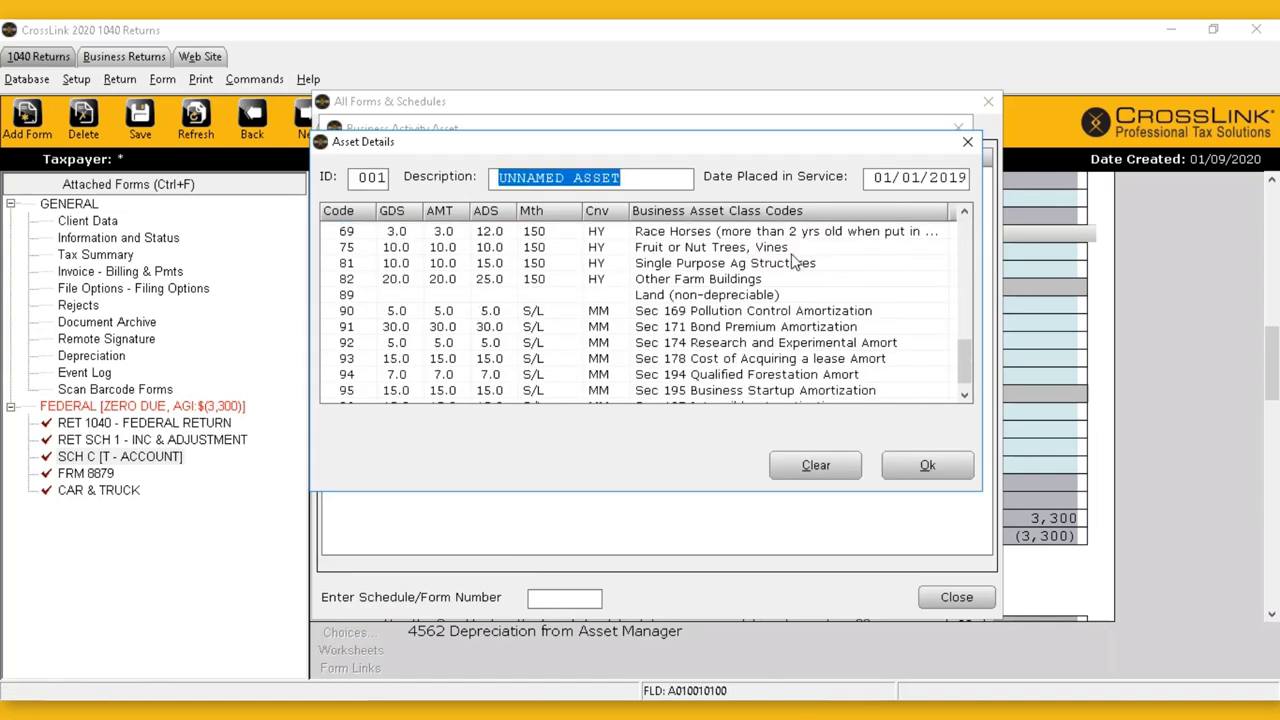
pyautogui.scroll(15, 795, 262)
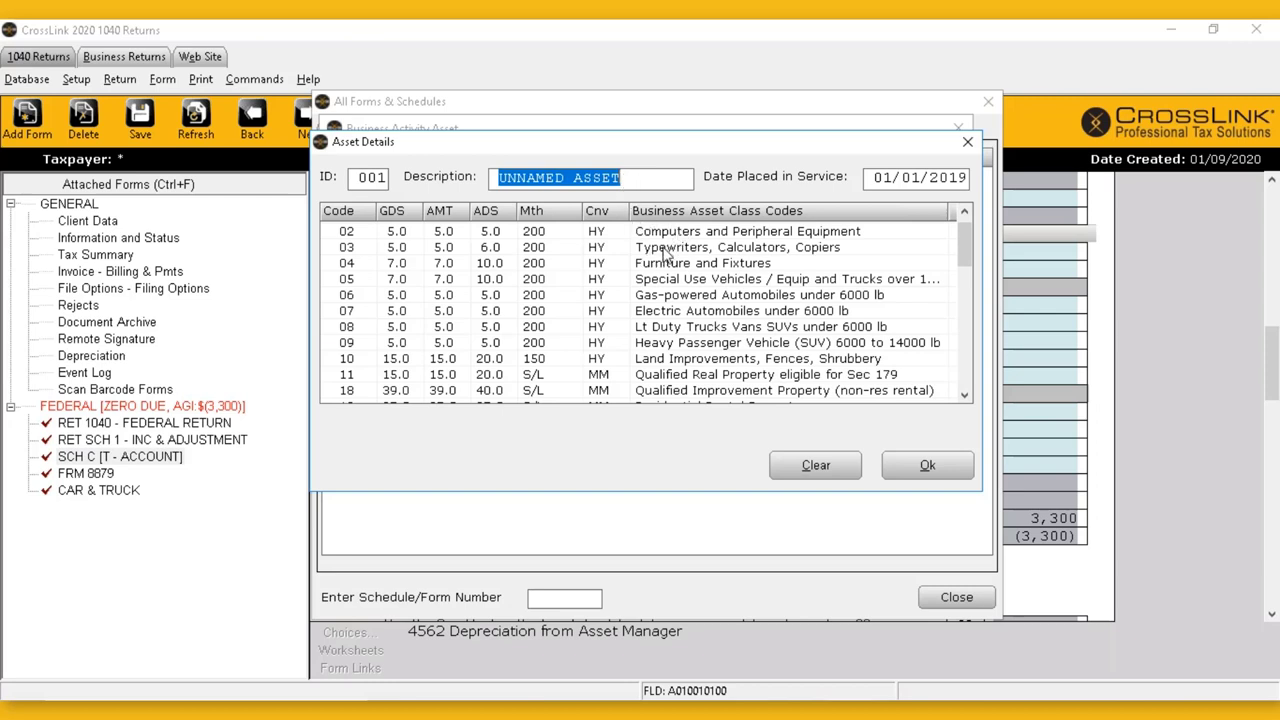
pyautogui.doubleClick(692, 234)
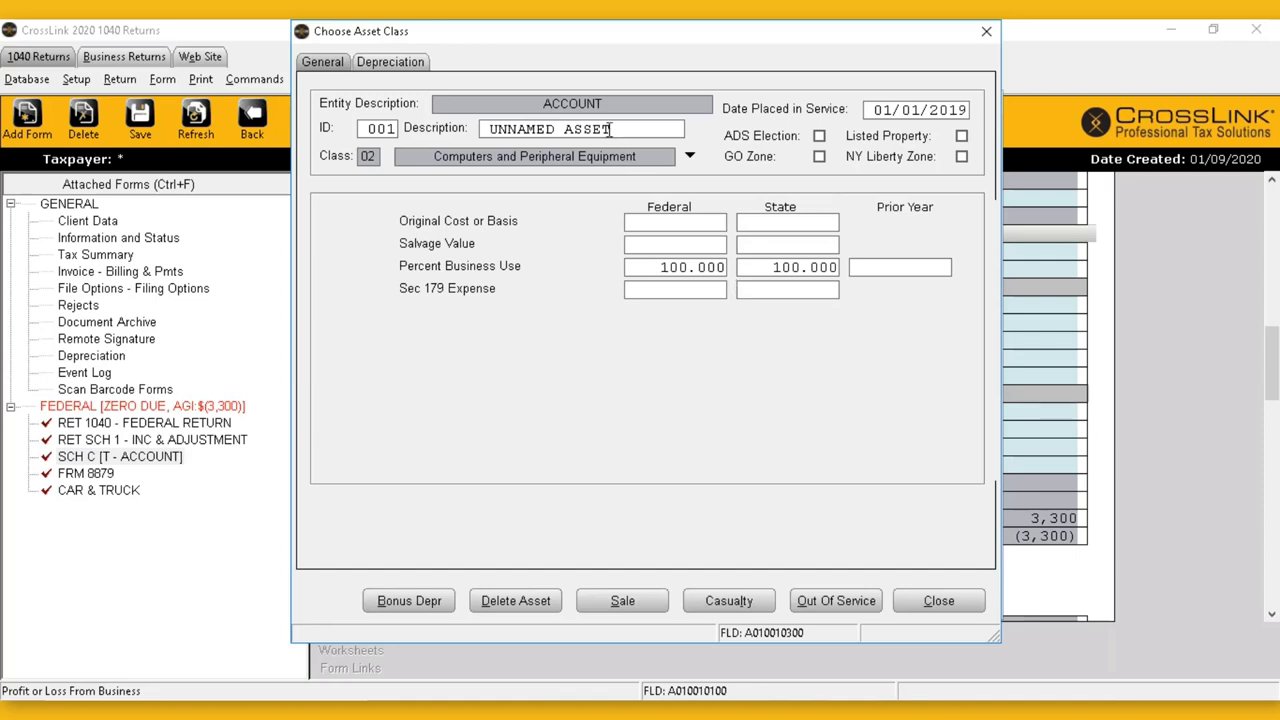
# Describe the new asset as COMPUTER and set its original cost or basis to 1000.
pyautogui.moveTo(490, 128); pyautogui.dragTo(648, 128)
pyautogui.write('COMPUTER')
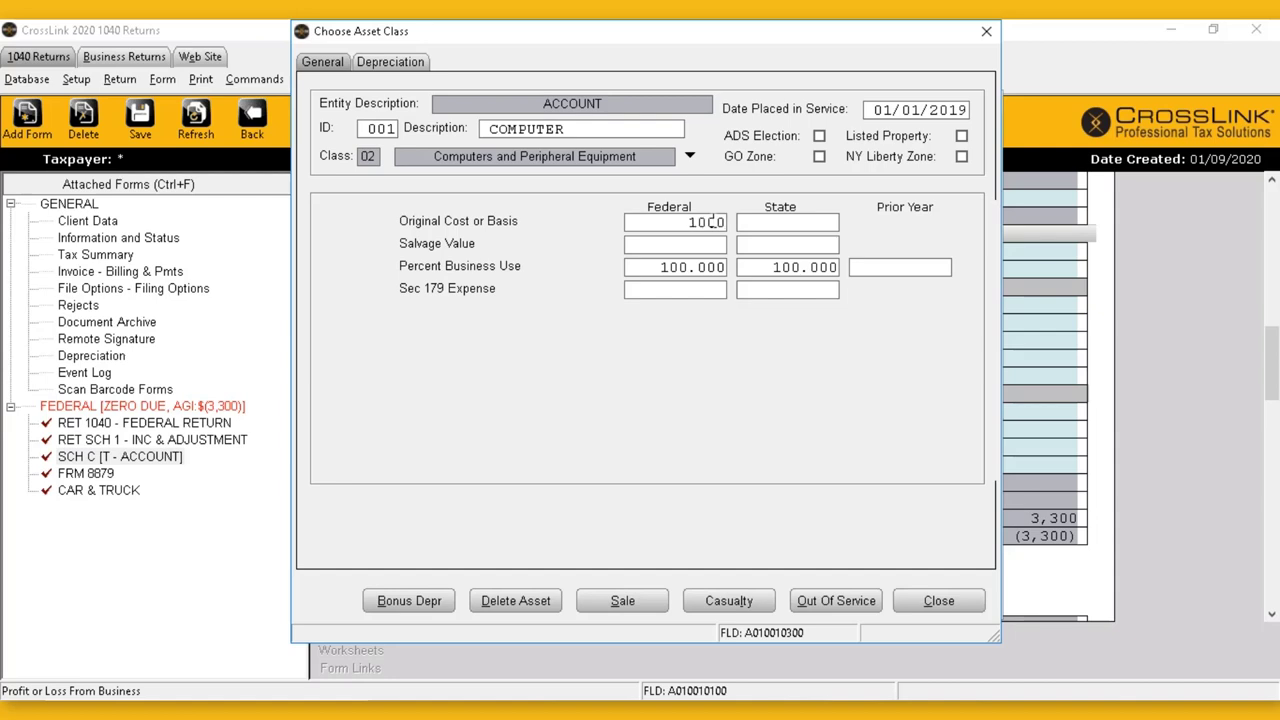
pyautogui.click(764, 222)
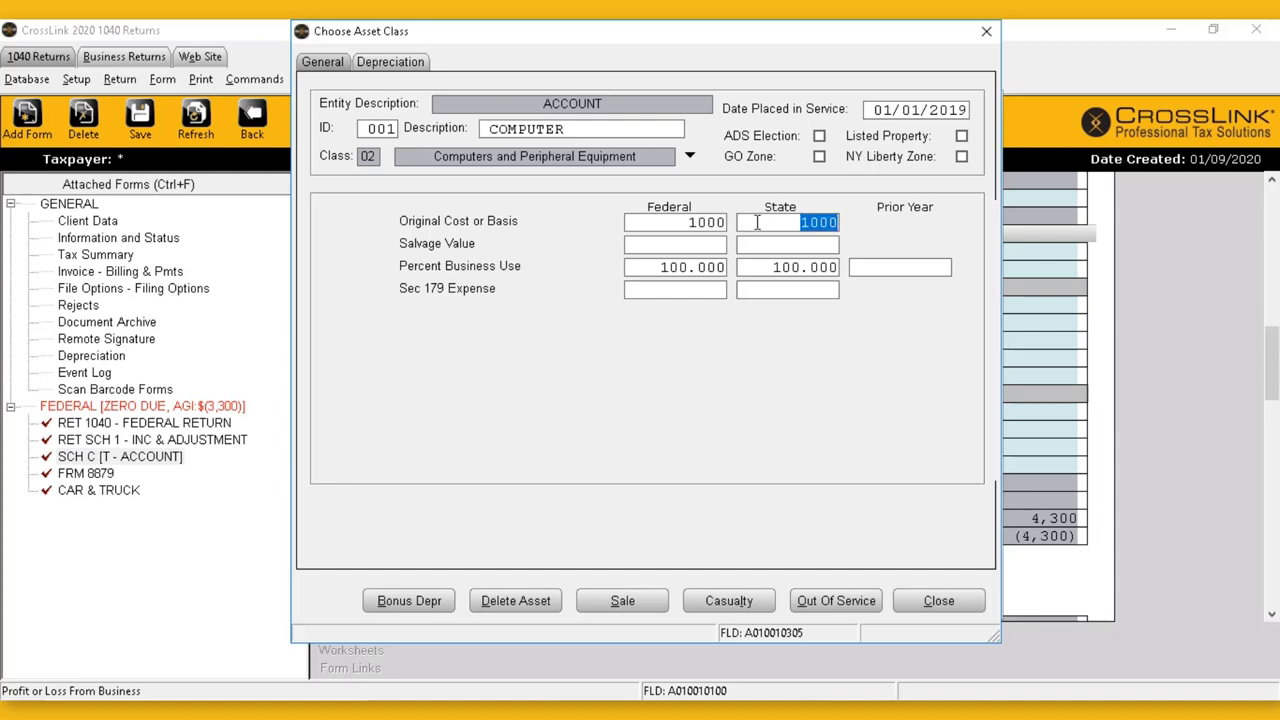
pyautogui.hotkey('shift', 'Tab')
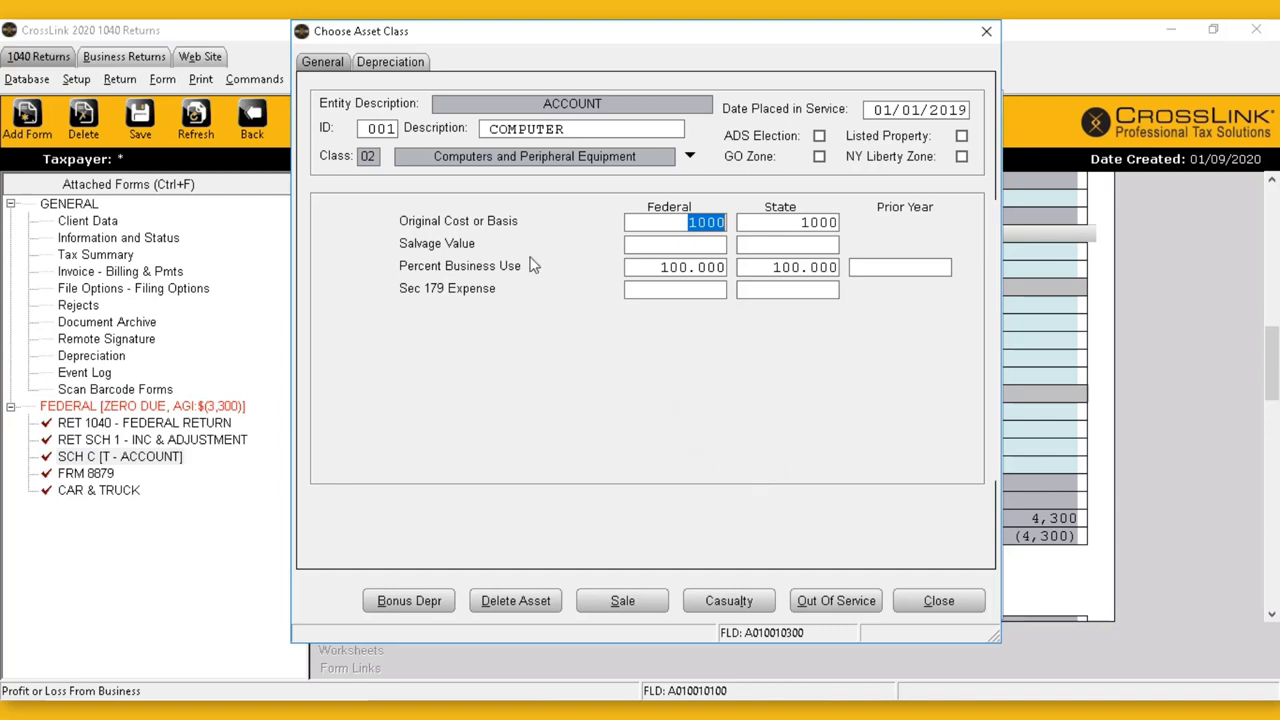
# Set the computer's date placed in service to 01/01/2019 and close the asset without any special depreciation election.
pyautogui.click(392, 64)
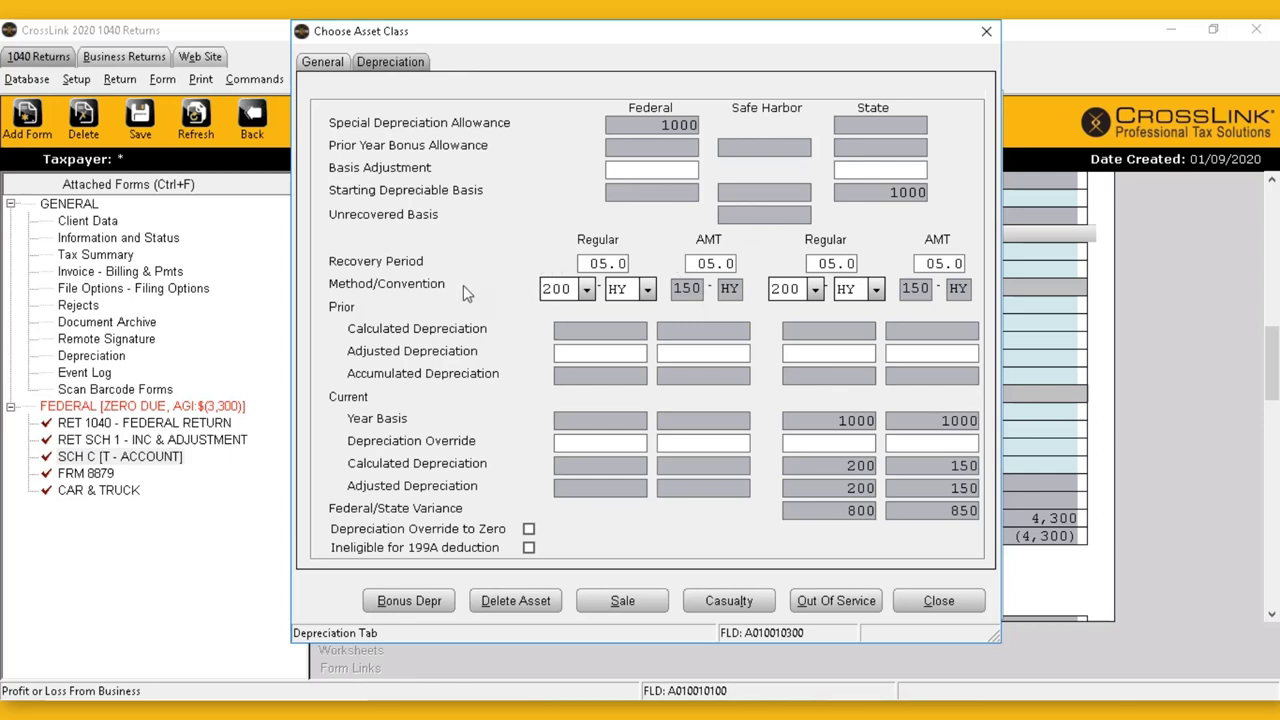
pyautogui.click(323, 64)
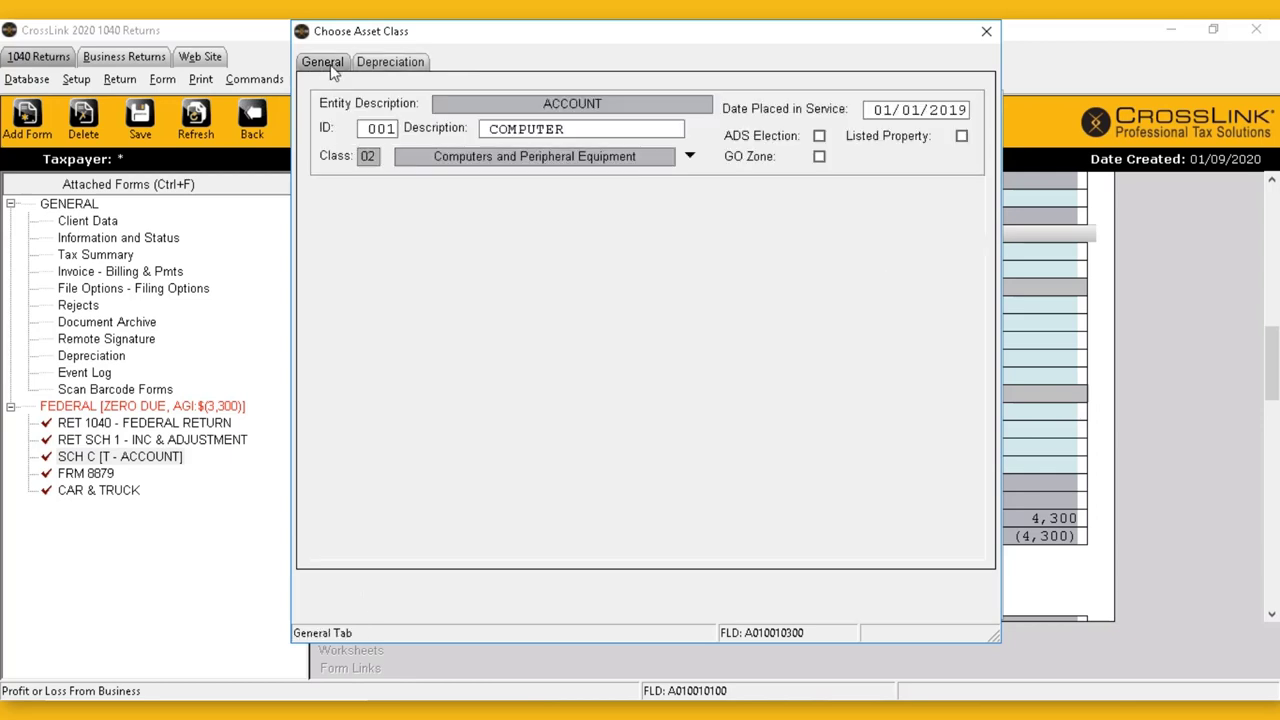
pyautogui.click(866, 111)
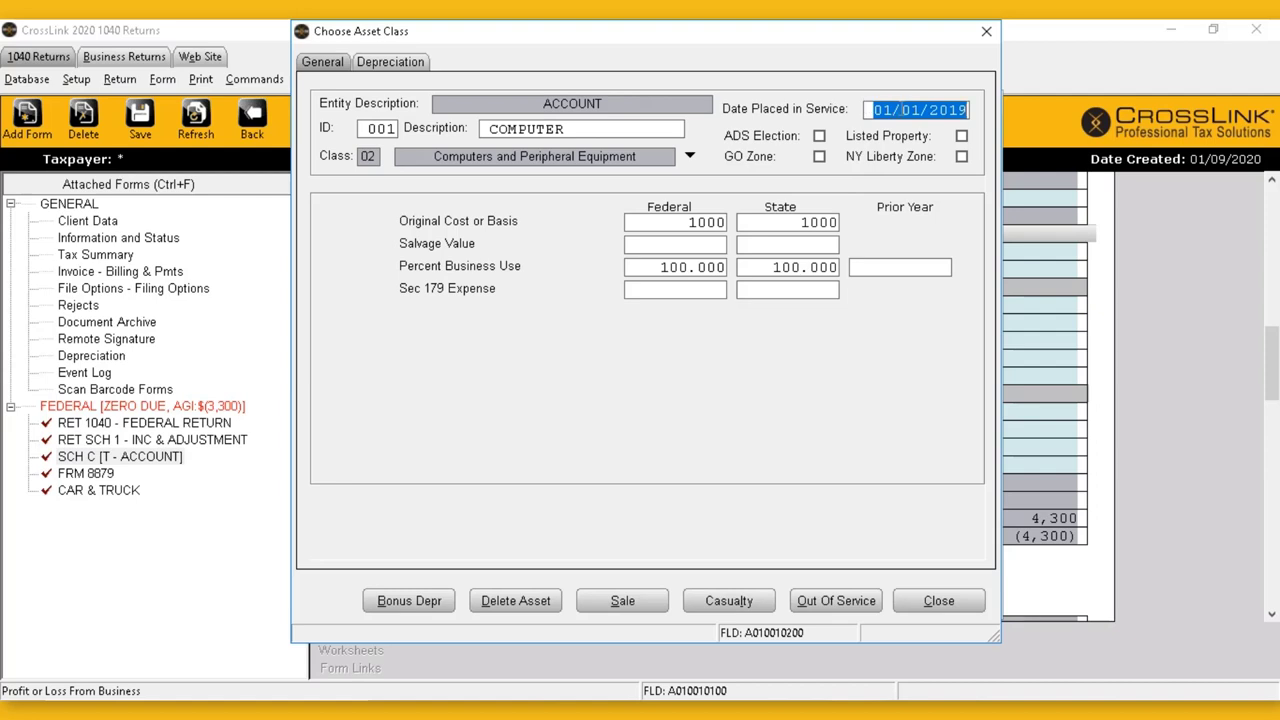
pyautogui.write('01/01')
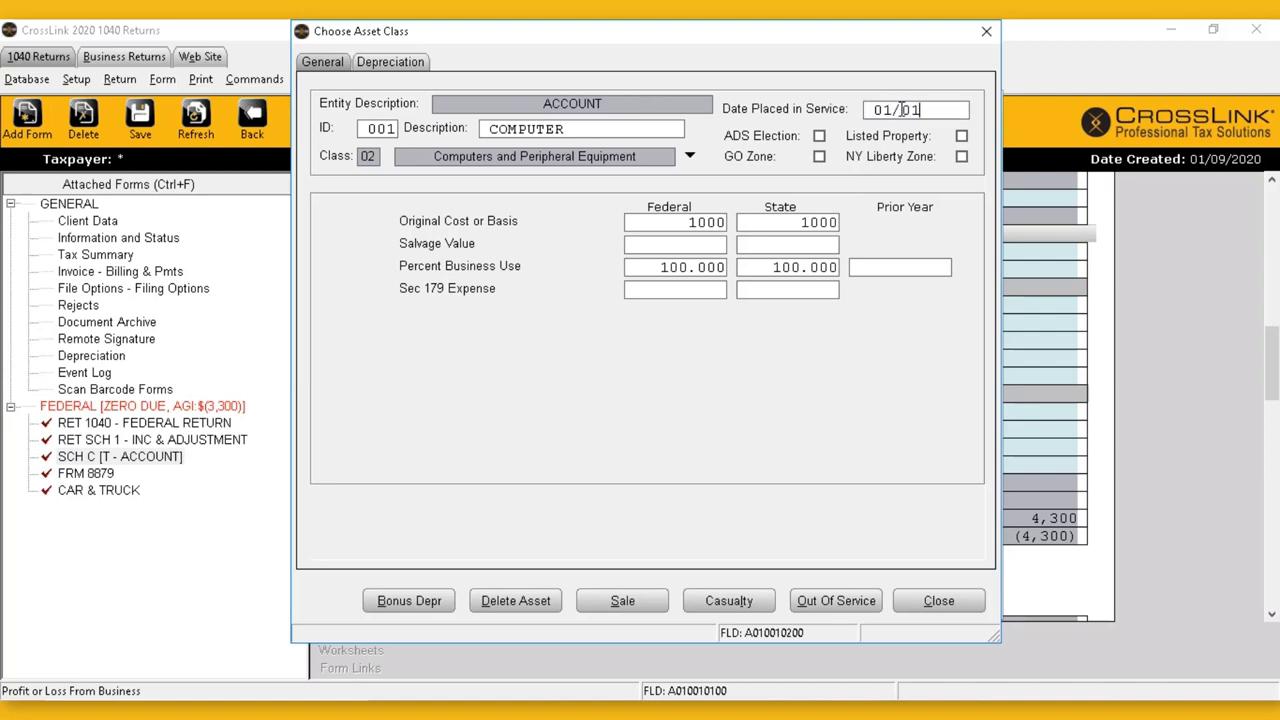
pyautogui.write('/2019')
pyautogui.click(925, 601)
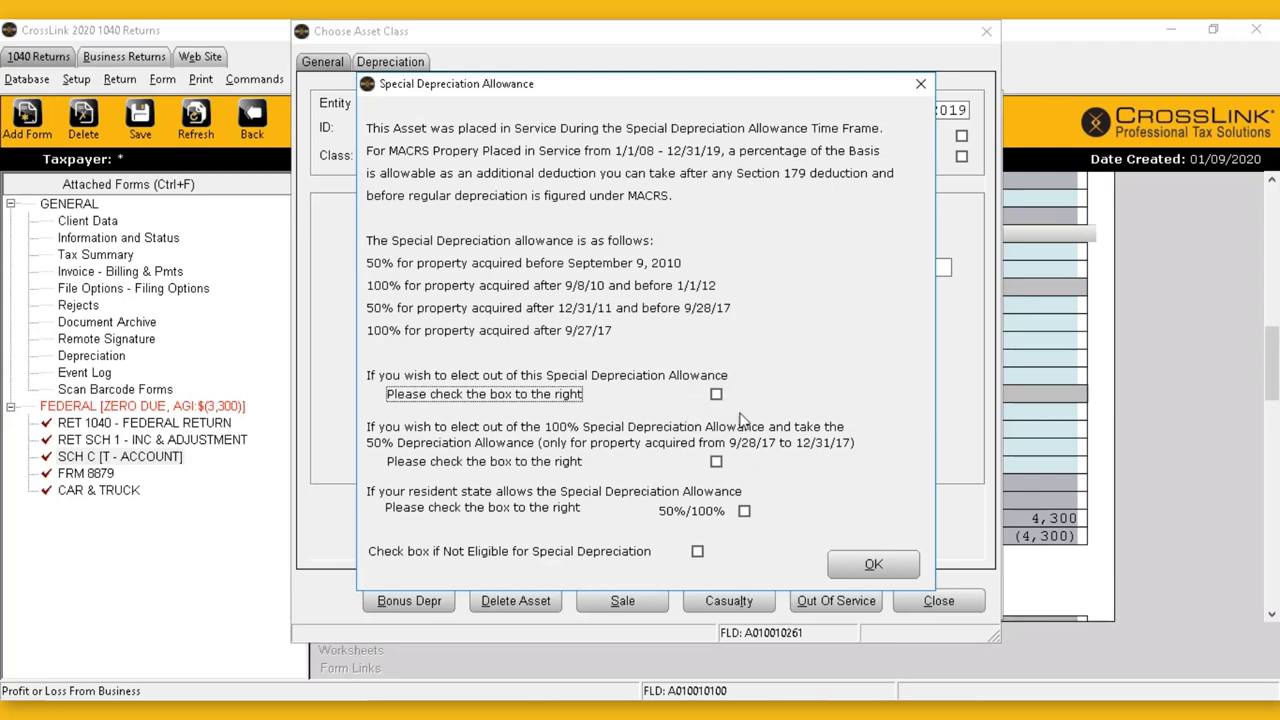
pyautogui.click(875, 565)
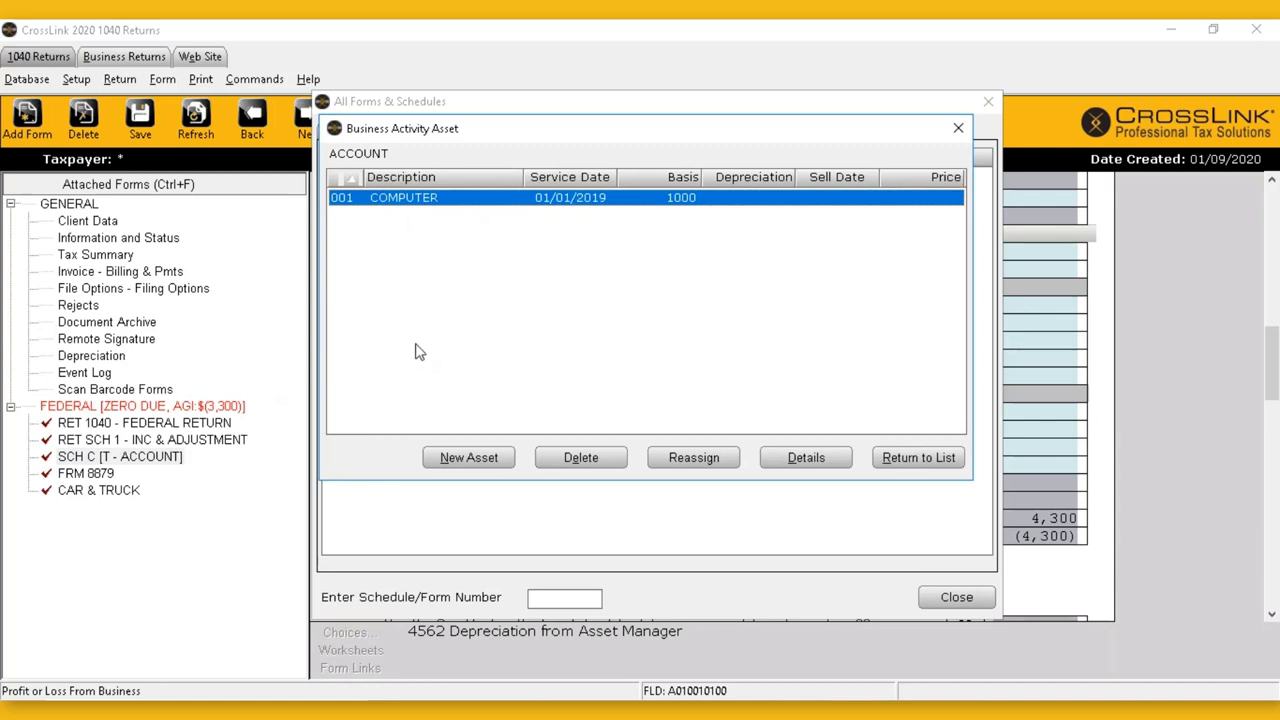
# Add a second asset described as OFFICE CHAIR, class 04 Furniture and Fixtures, placed in service 01/01/2019.
pyautogui.click(468, 457)
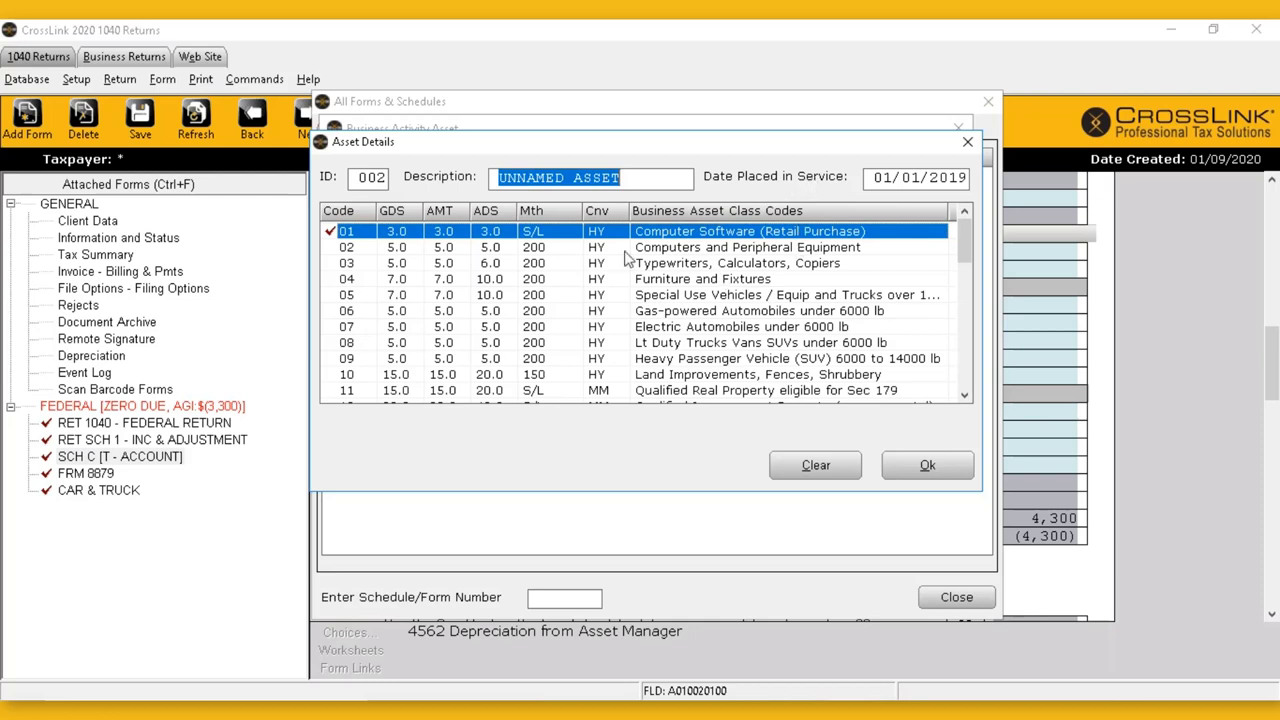
pyautogui.click(720, 280)
pyautogui.click(652, 180)
pyautogui.write('OFFICE CHAIR')
pyautogui.click(876, 178)
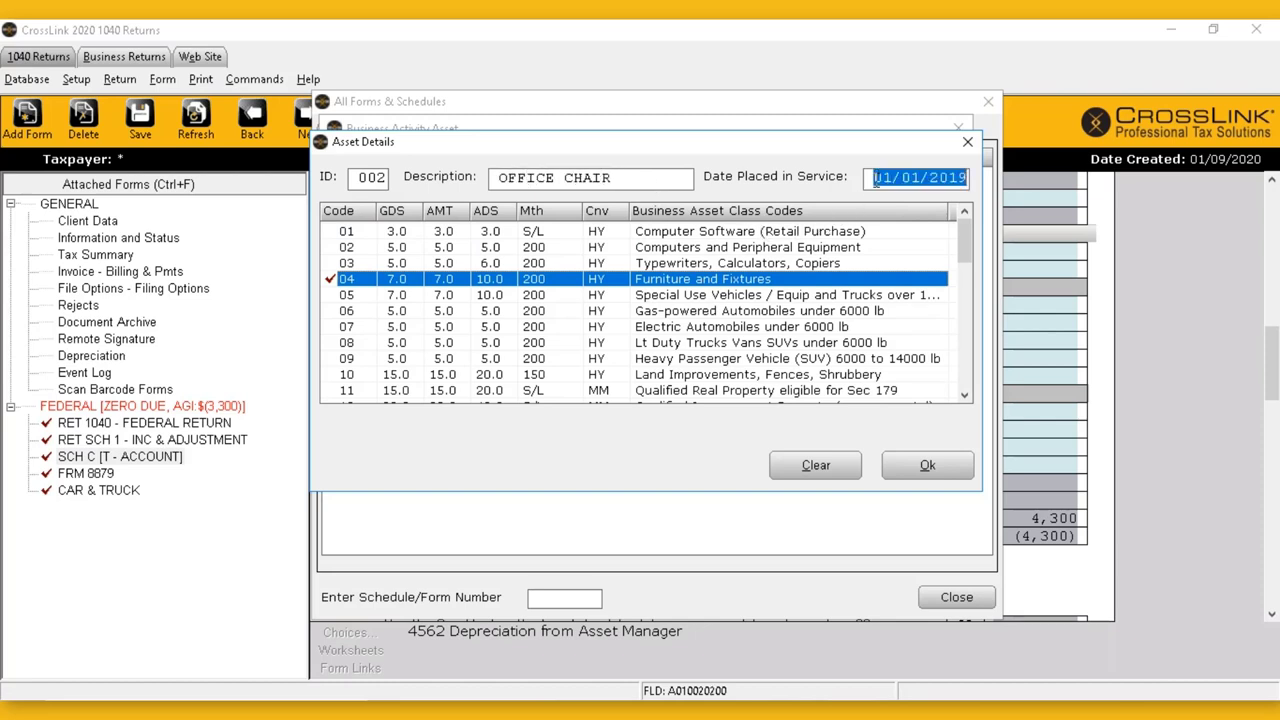
pyautogui.write('01/01/20')
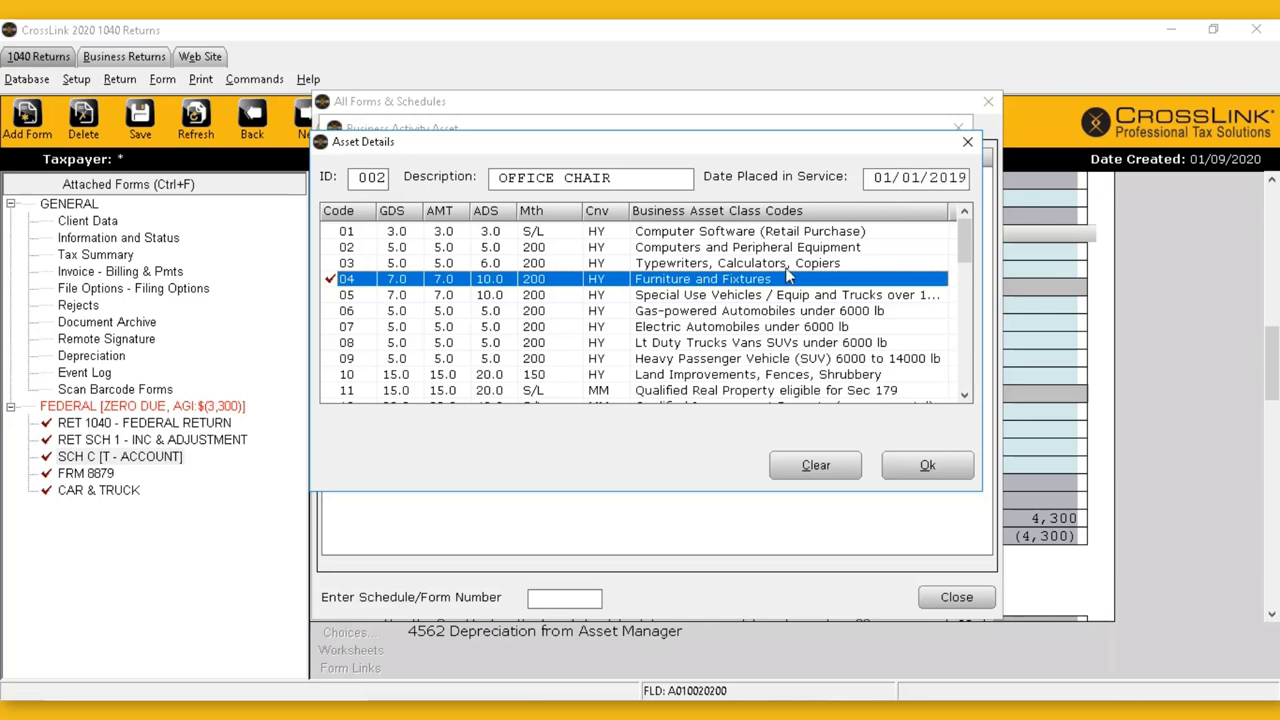
pyautogui.doubleClick(688, 284)
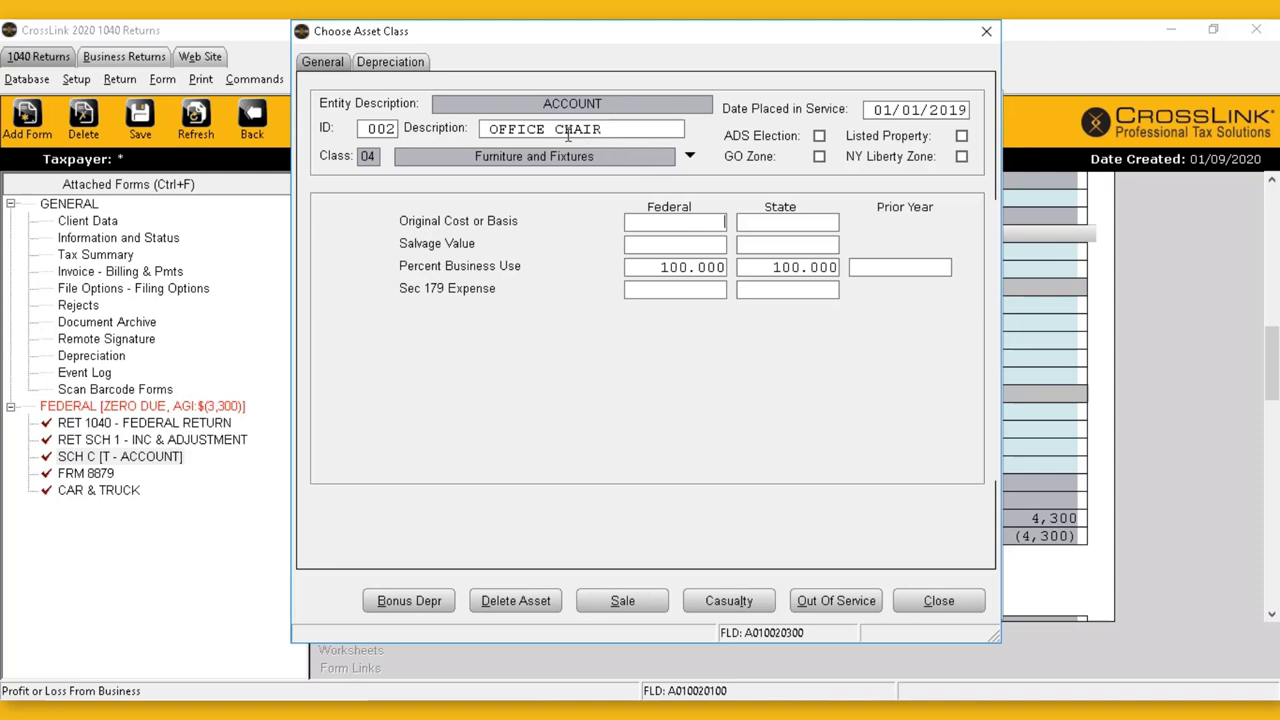
# Set the office chair's original cost to 500, close it without any special depreciation election, and select it in the asset list.
pyautogui.moveTo(490, 129); pyautogui.dragTo(601, 129)
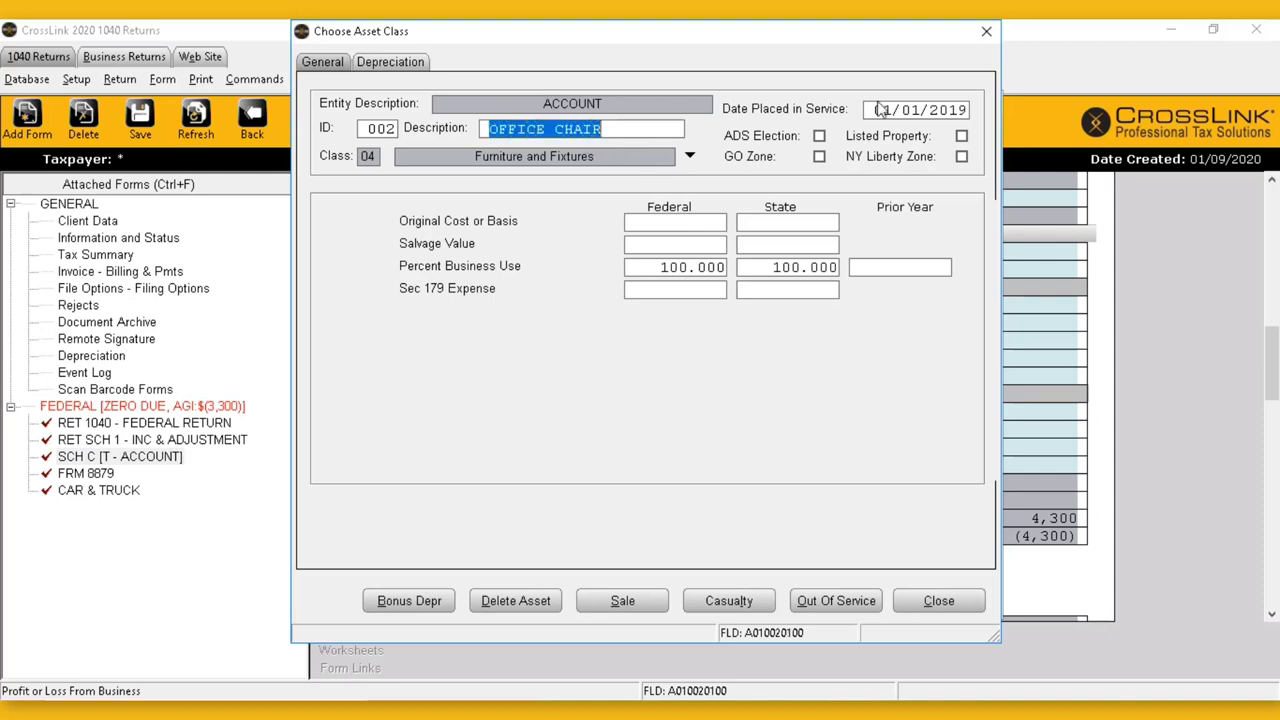
pyautogui.moveTo(873, 109); pyautogui.dragTo(953, 108)
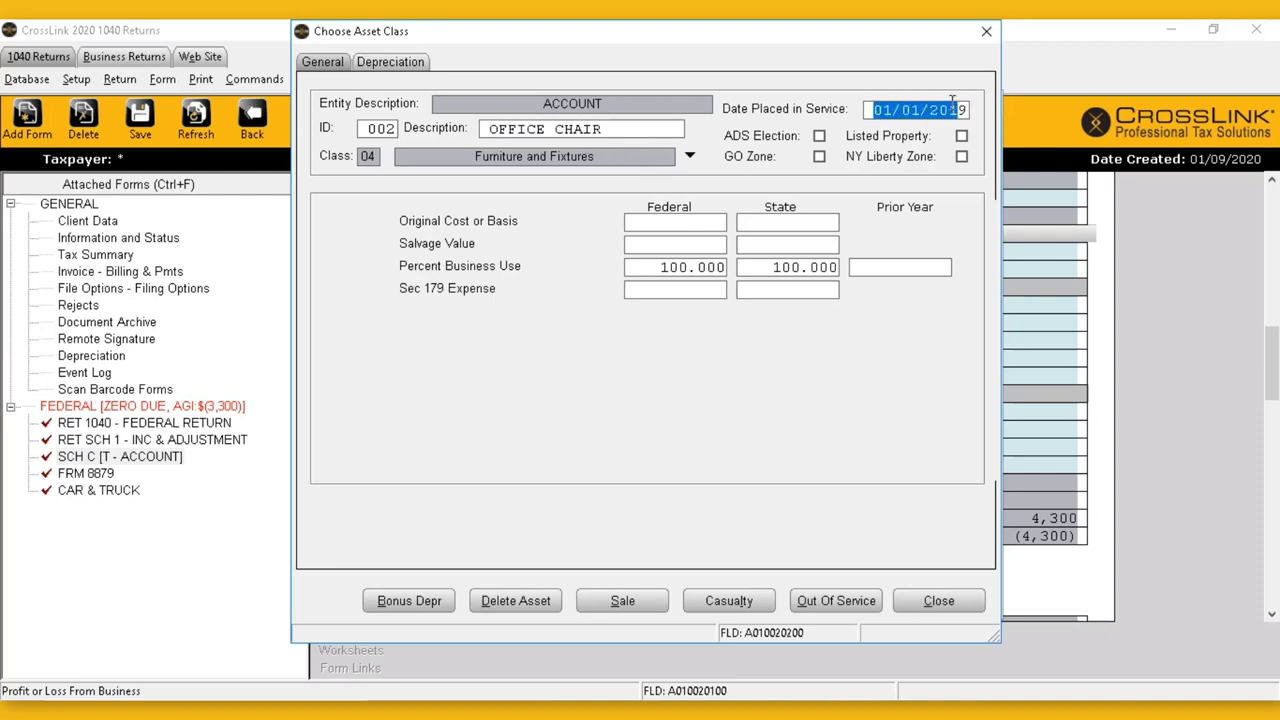
pyautogui.click(690, 226)
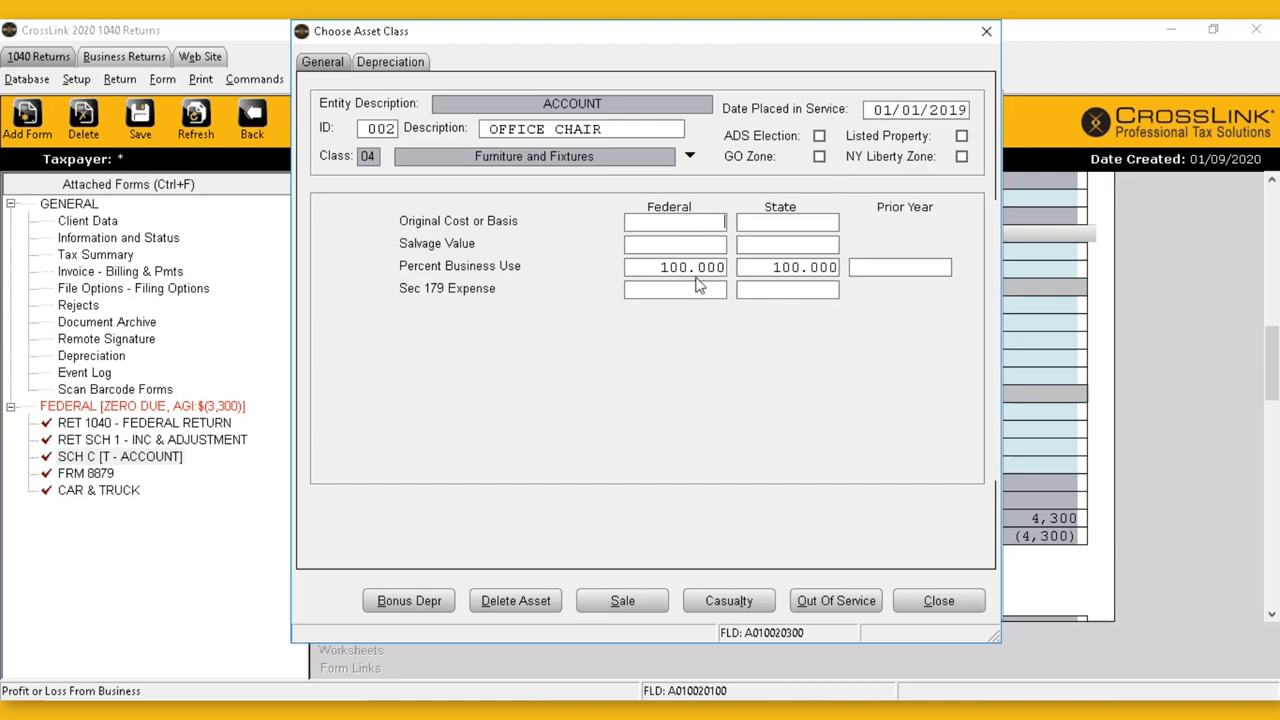
pyautogui.write('500')
pyautogui.press('Tab')
pyautogui.hotkey('shift', 'Tab')
pyautogui.click(929, 604)
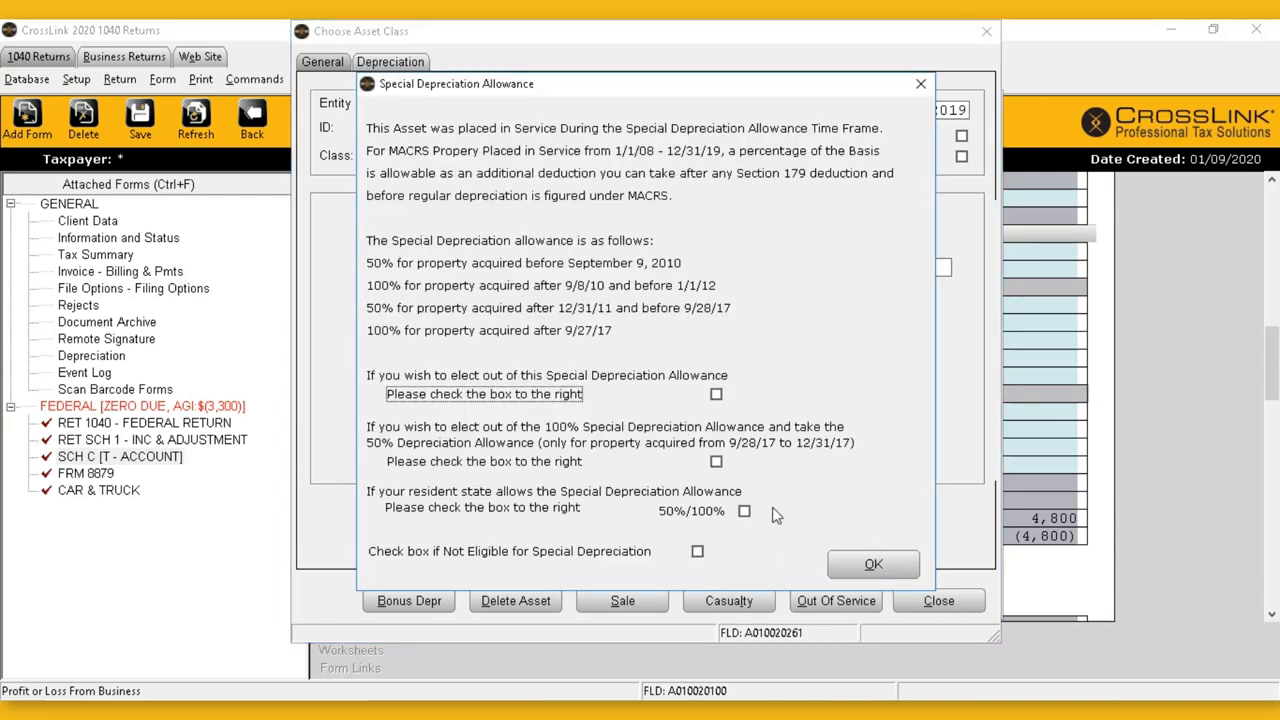
pyautogui.click(860, 565)
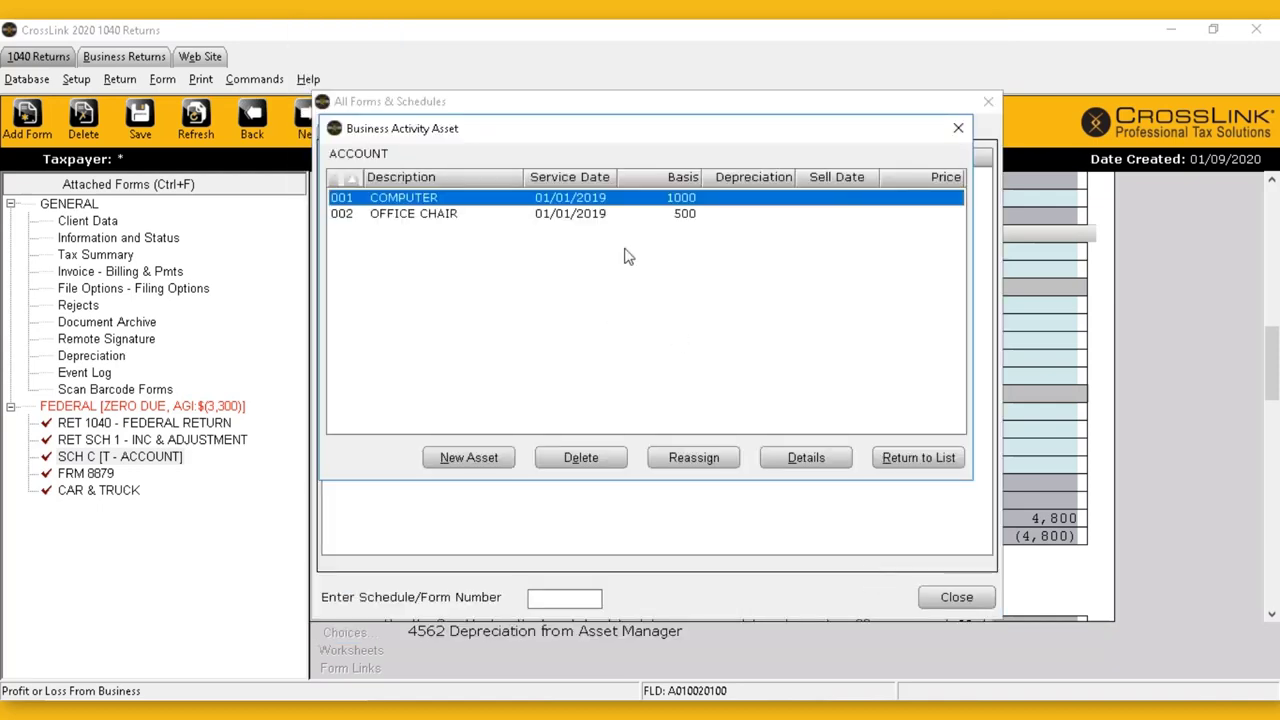
pyautogui.click(686, 217)
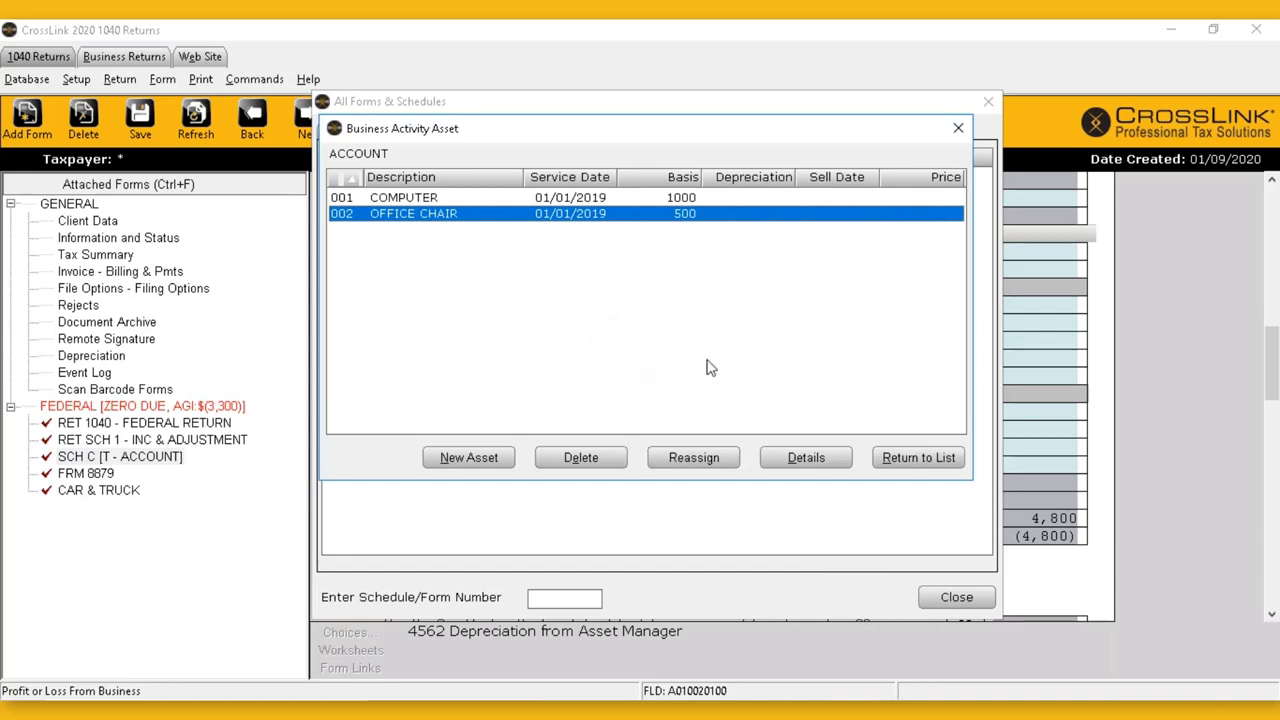
# Leave the Schedule C asset list and close the depreciation listing to return to Schedule C.
pyautogui.click(912, 458)
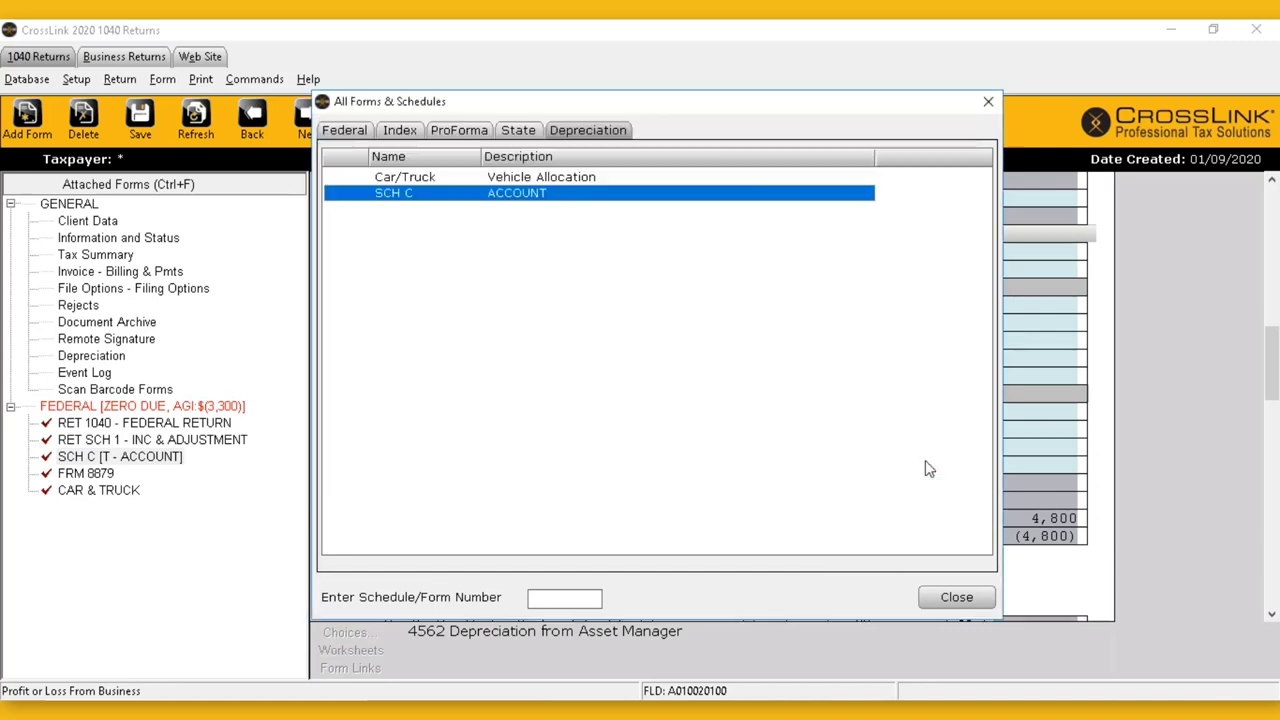
pyautogui.click(524, 180)
pyautogui.click(513, 196)
pyautogui.click(955, 602)
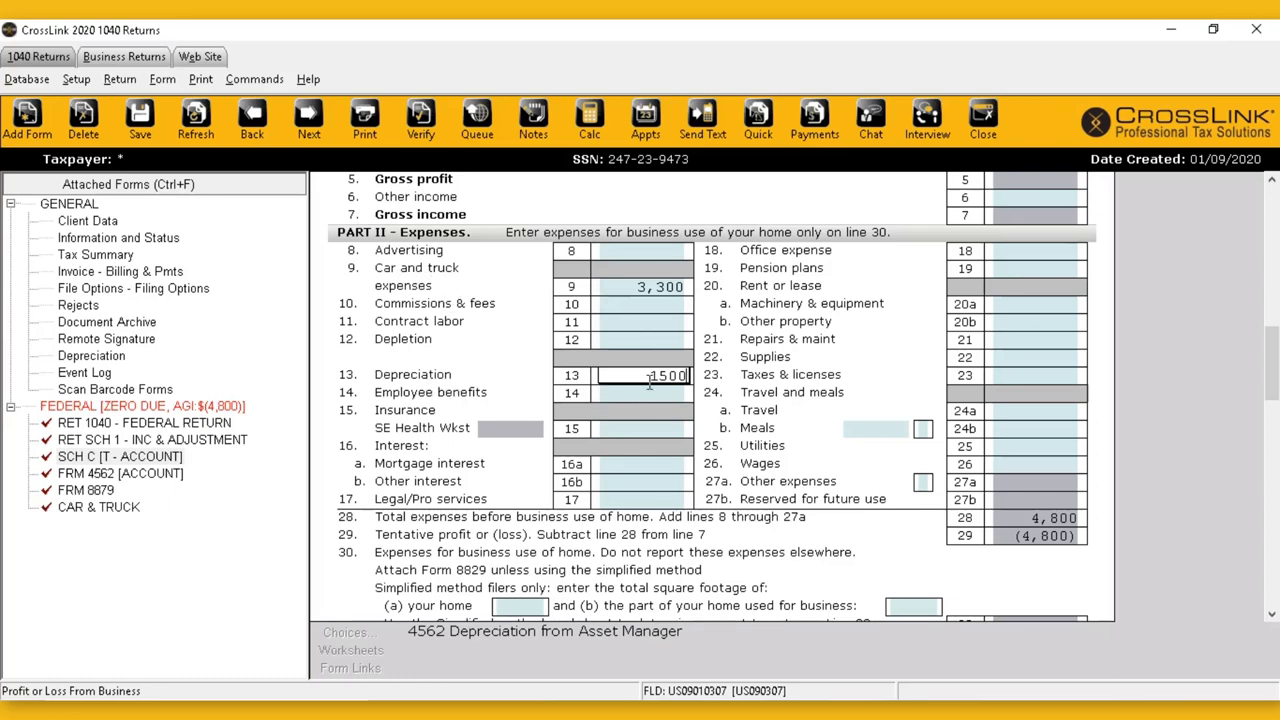
pyautogui.click(111, 360)
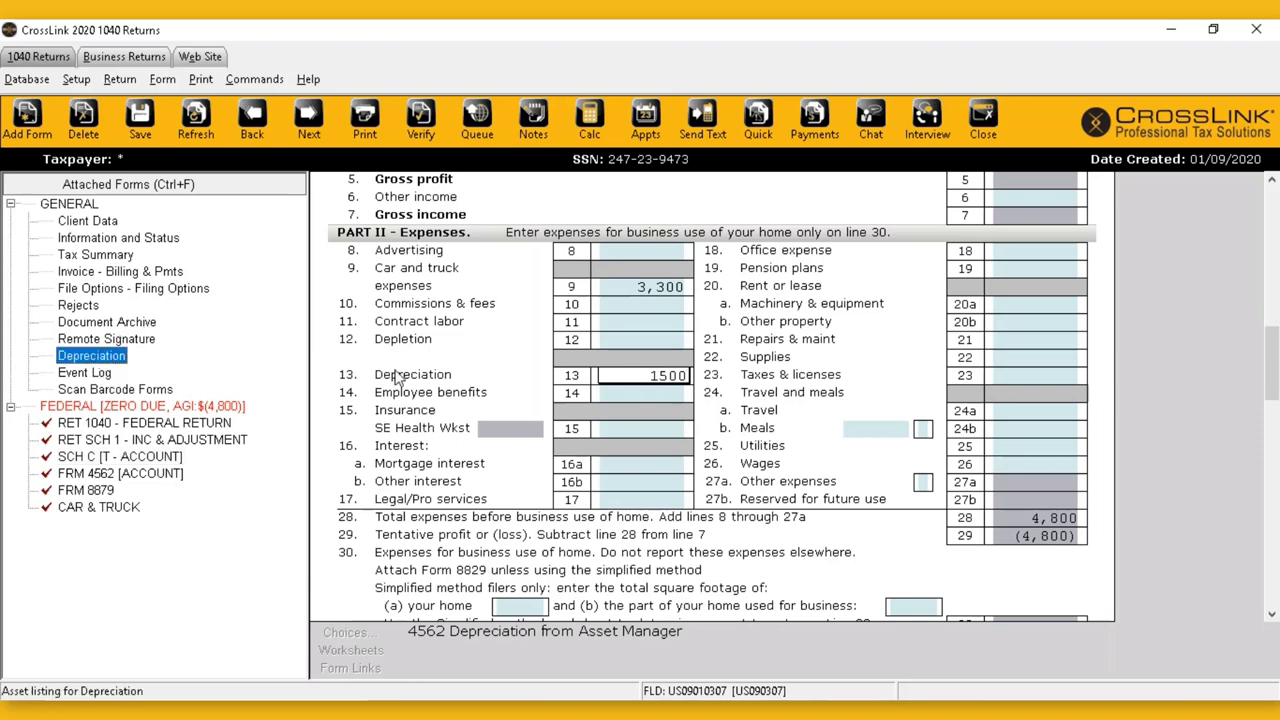
# Add TELEPHONE with an amount of 2000 as the first available other expense in Part V of Schedule C.
pyautogui.click(749, 341)
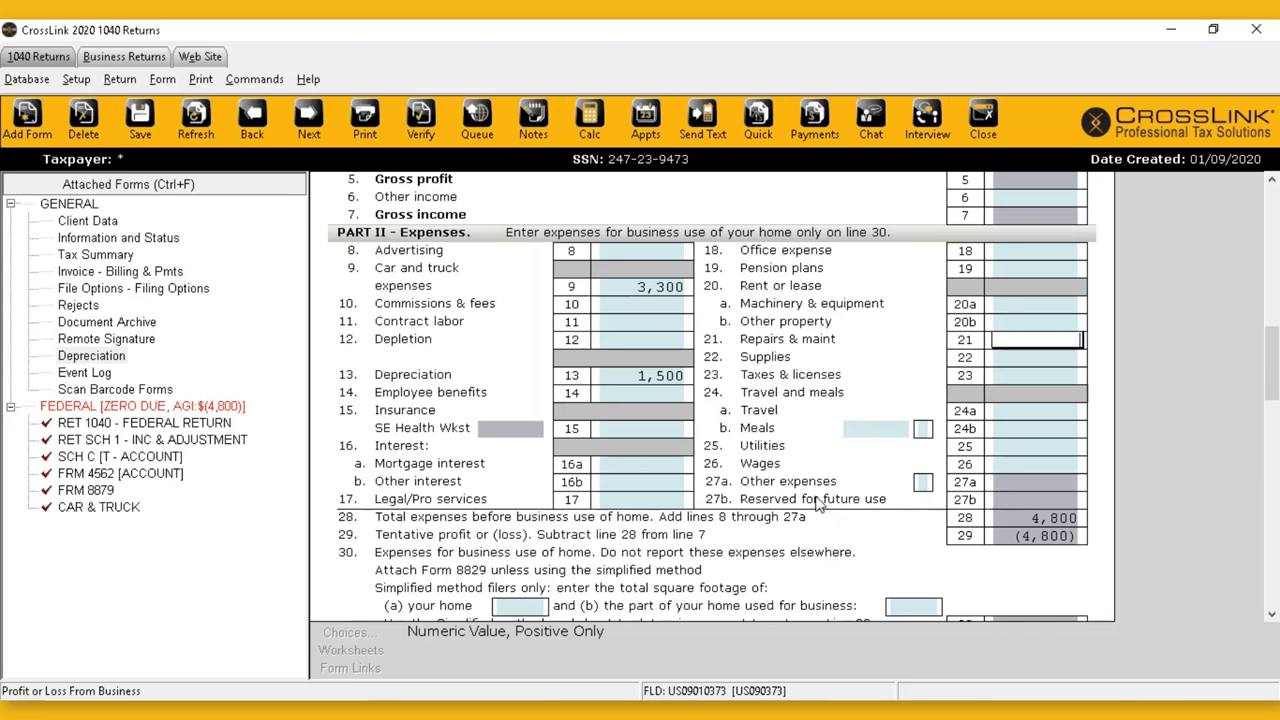
pyautogui.click(1015, 483)
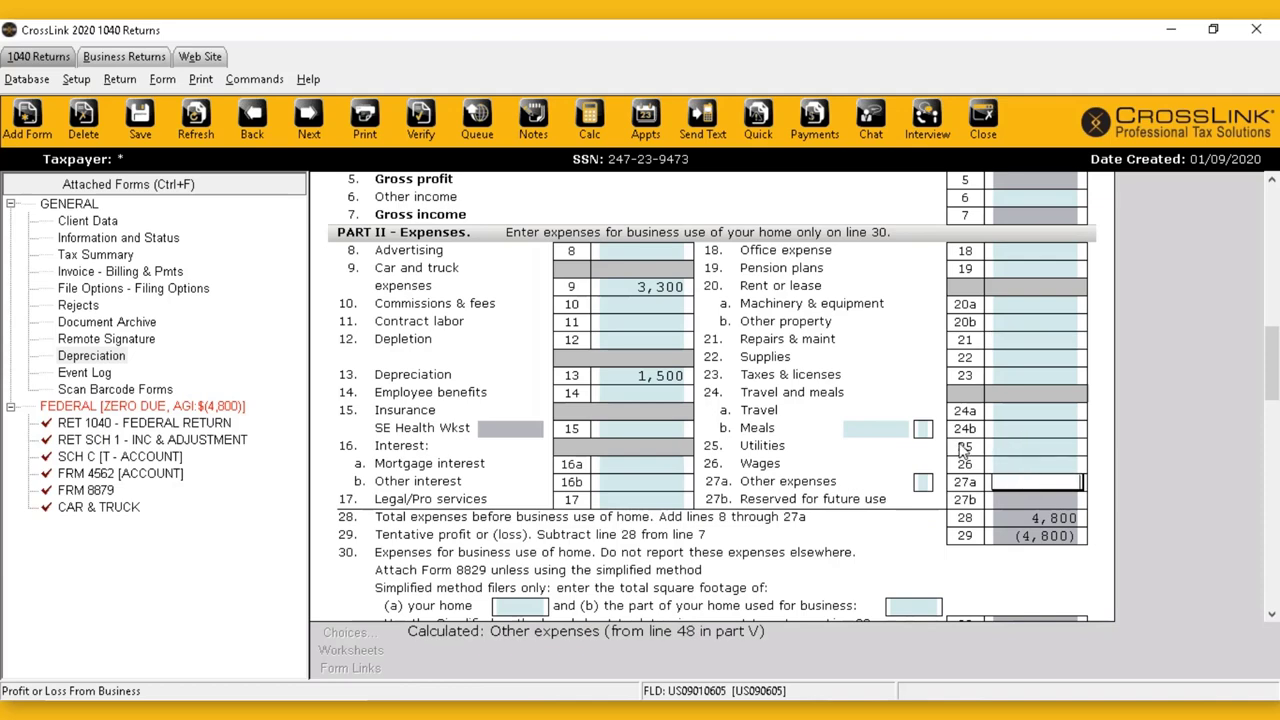
pyautogui.scroll(-5, 936, 449)
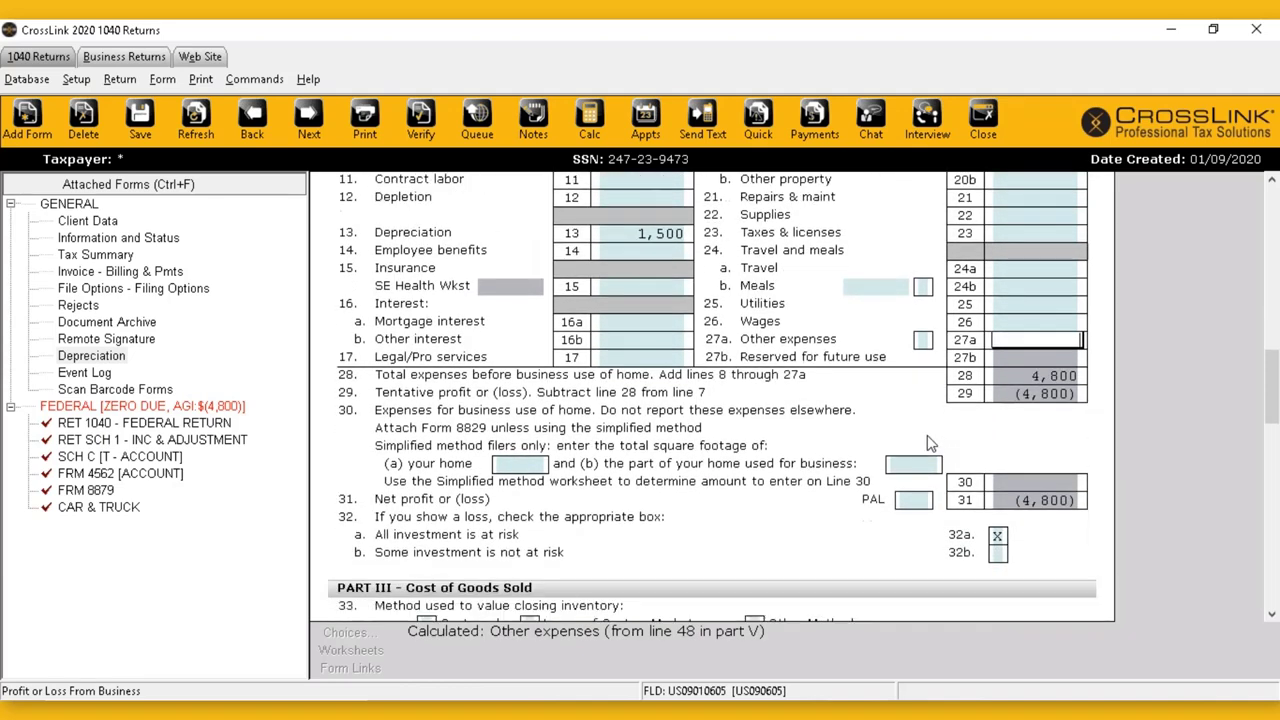
pyautogui.scroll(-10, 928, 441)
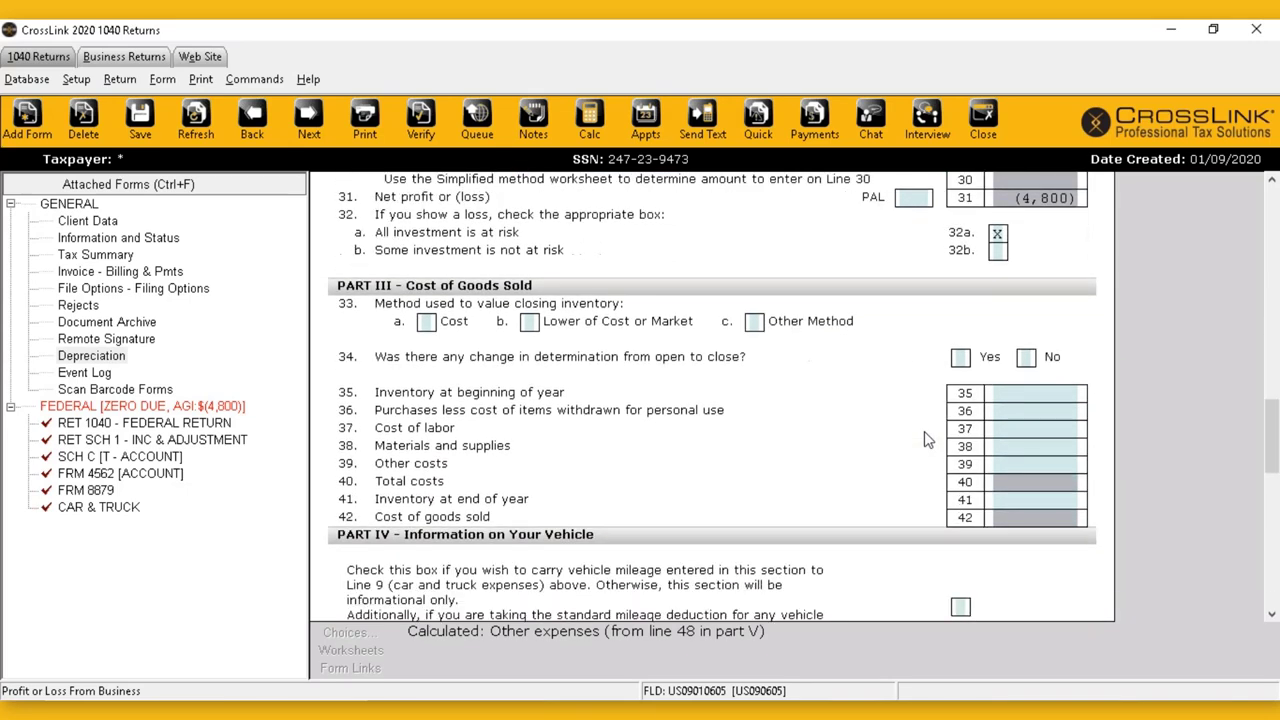
pyautogui.scroll(-9, 923, 431)
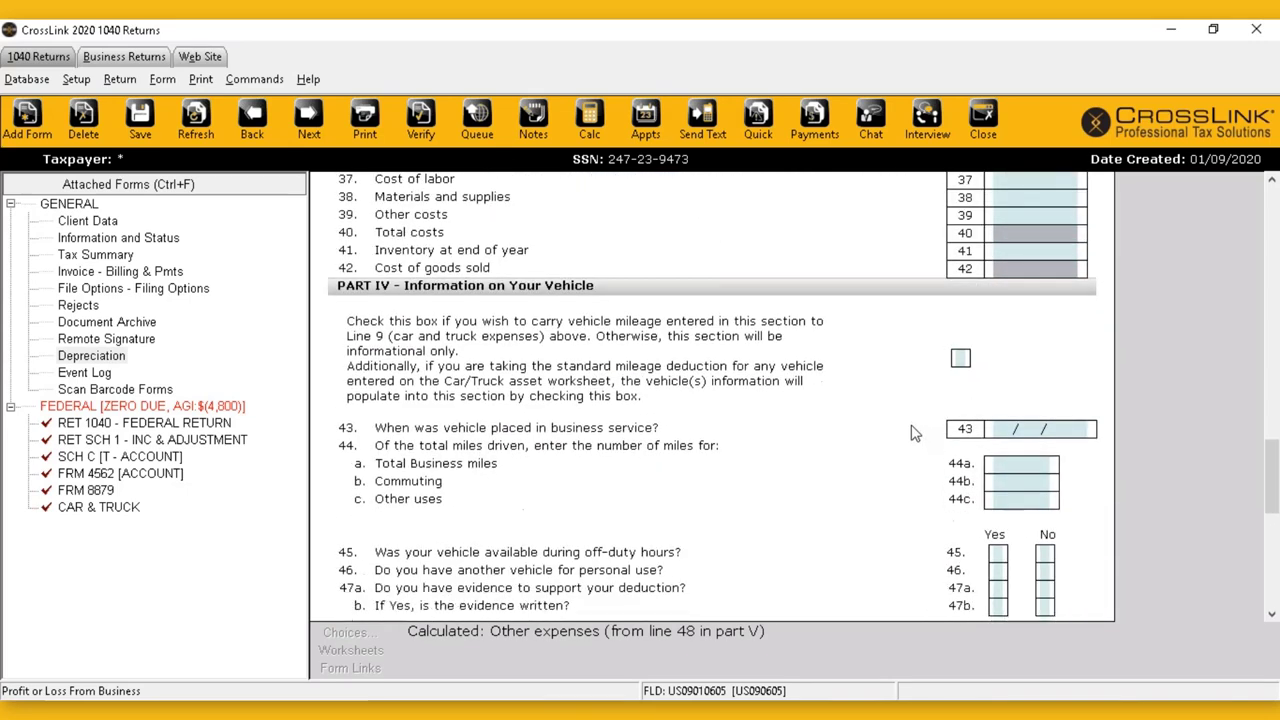
pyautogui.scroll(-2, 908, 430)
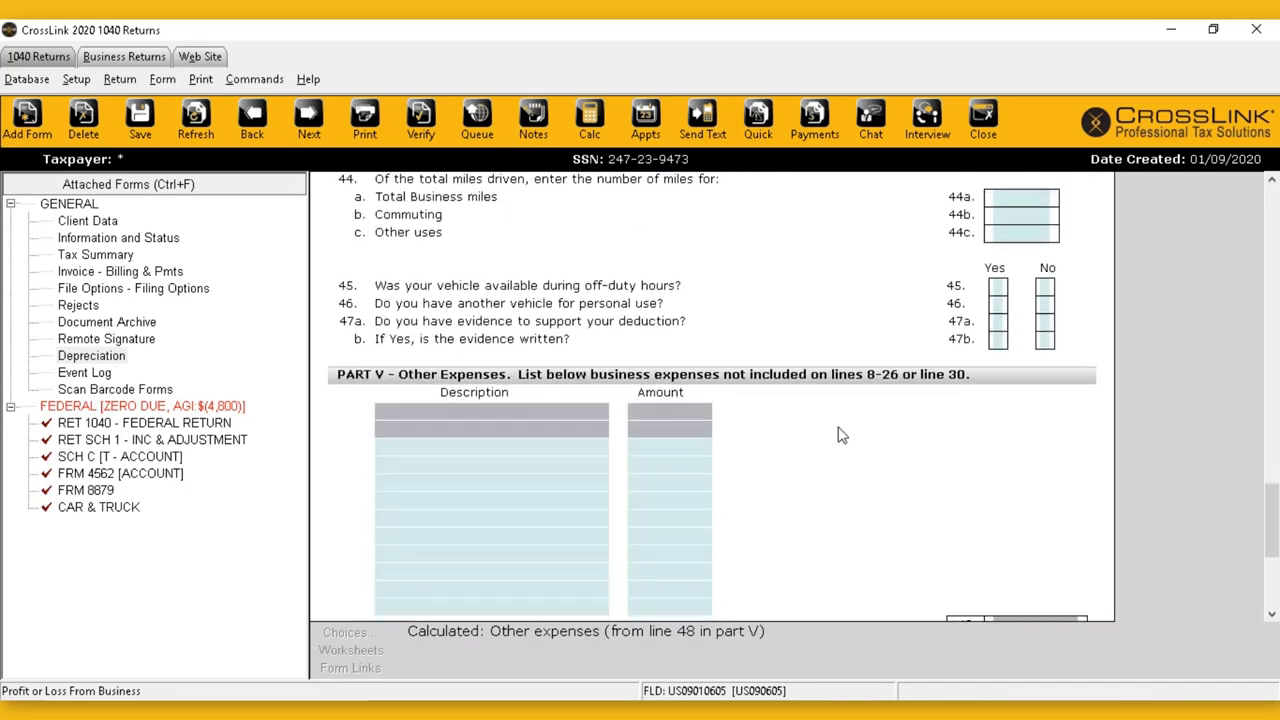
pyautogui.scroll(-1, 842, 431)
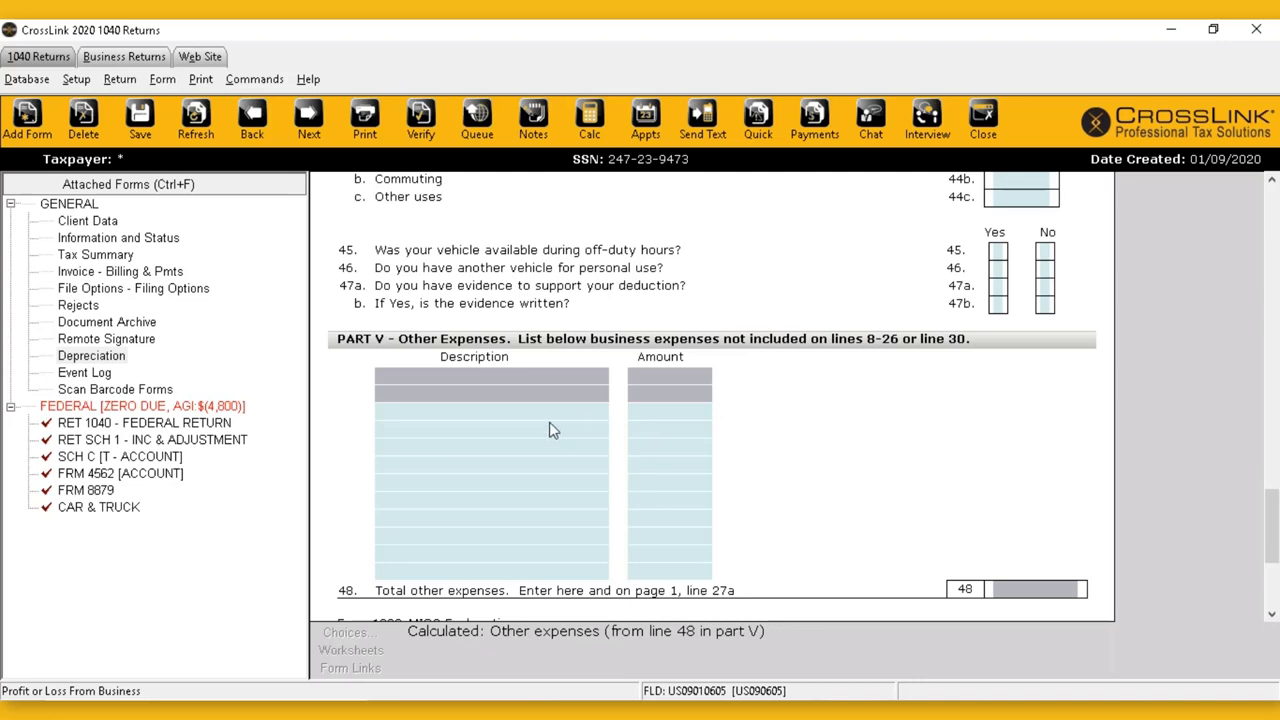
pyautogui.click(503, 409)
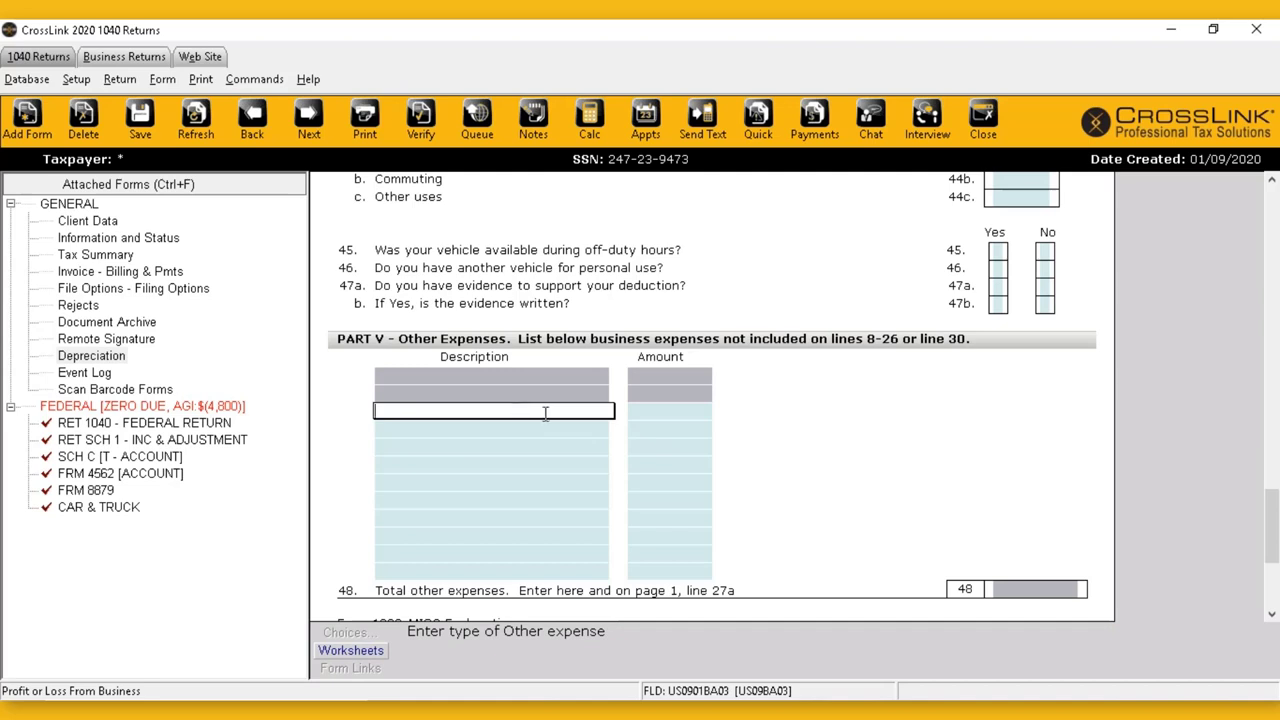
pyautogui.scroll(3, 620, 423)
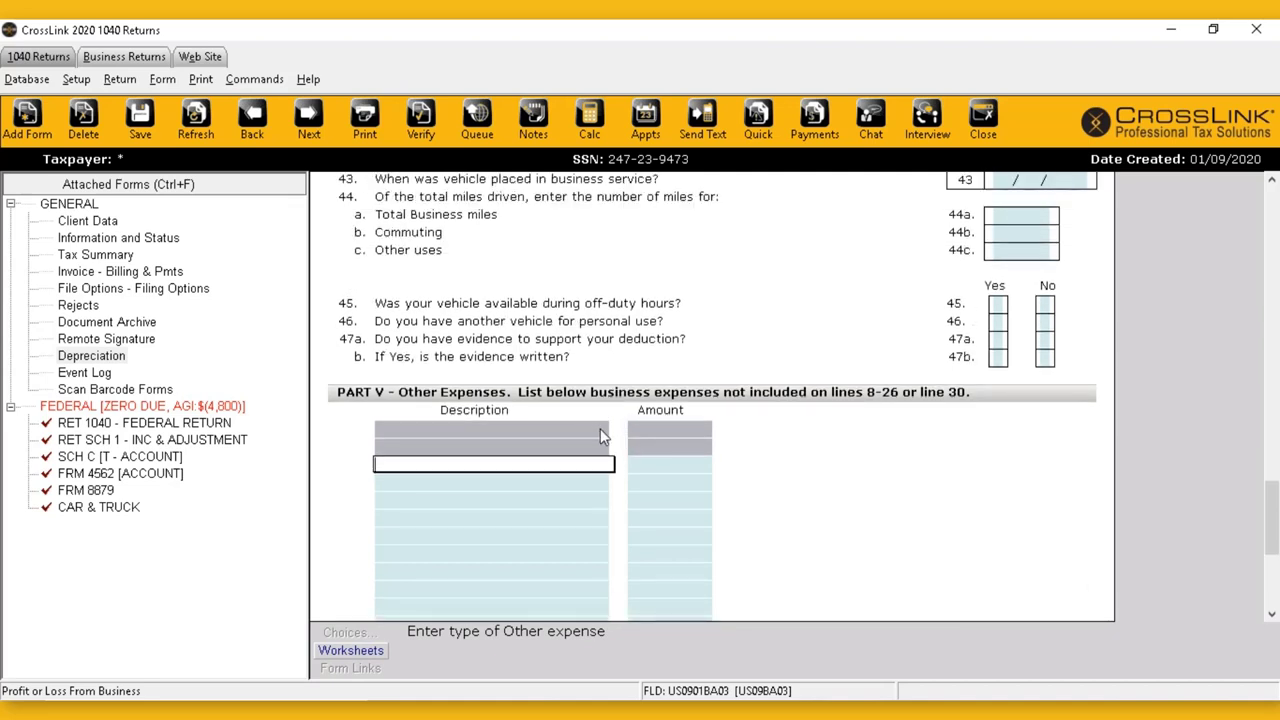
pyautogui.write('TELEPHONE')
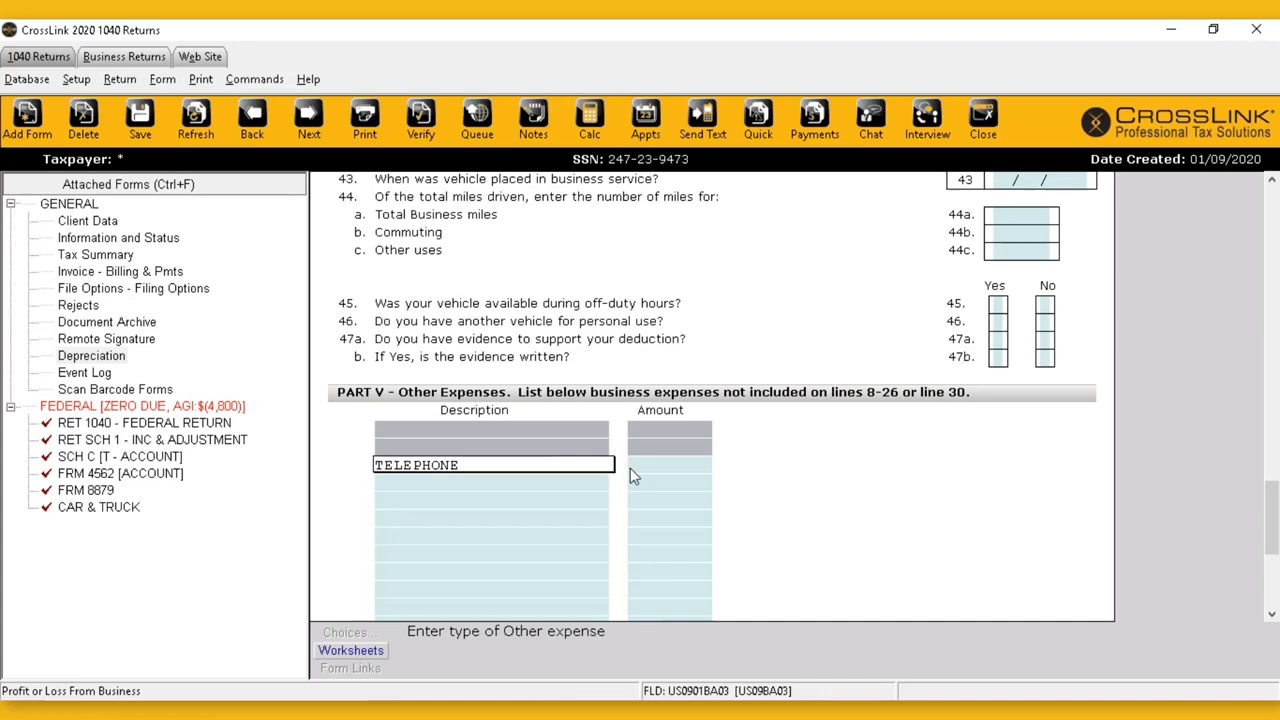
pyautogui.click(632, 466)
pyautogui.write('2000')
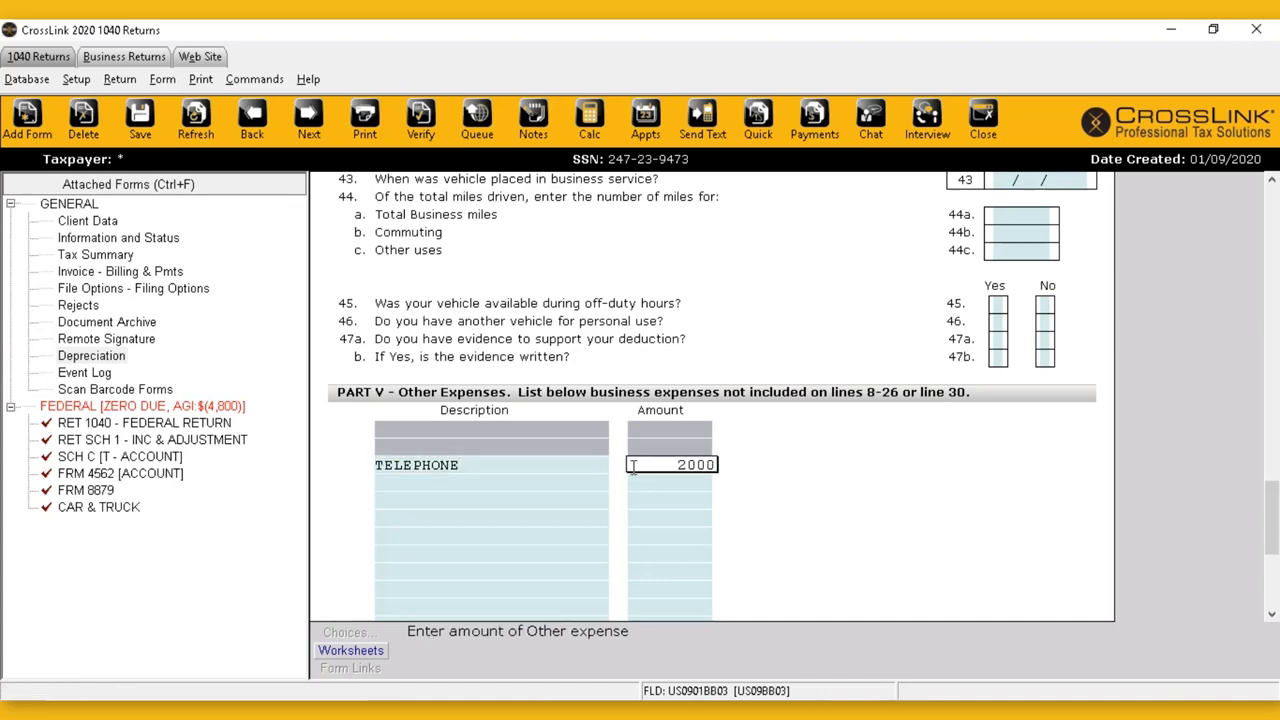
pyautogui.press('Return')
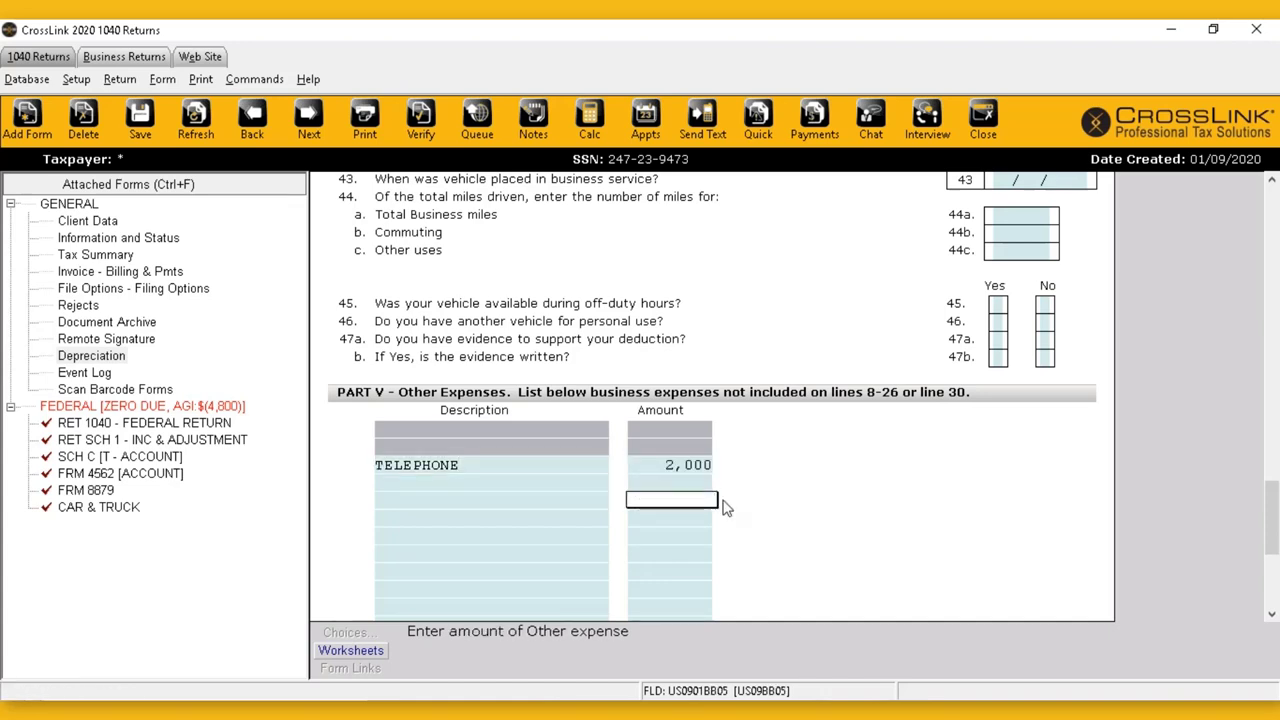
# Examine how the Part V other expenses carry over to line 27a and the Part II totals.
pyautogui.scroll(-1, 590, 463)
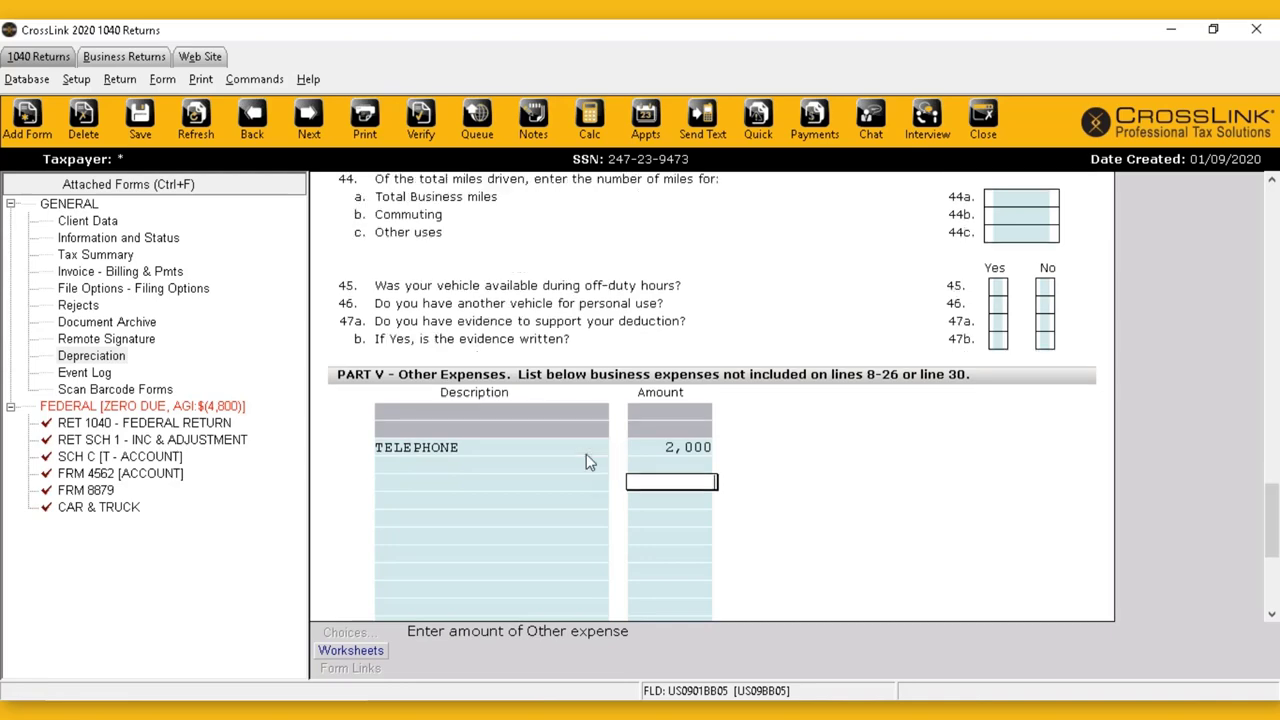
pyautogui.scroll(-1, 548, 472)
pyautogui.scroll(4, 623, 466)
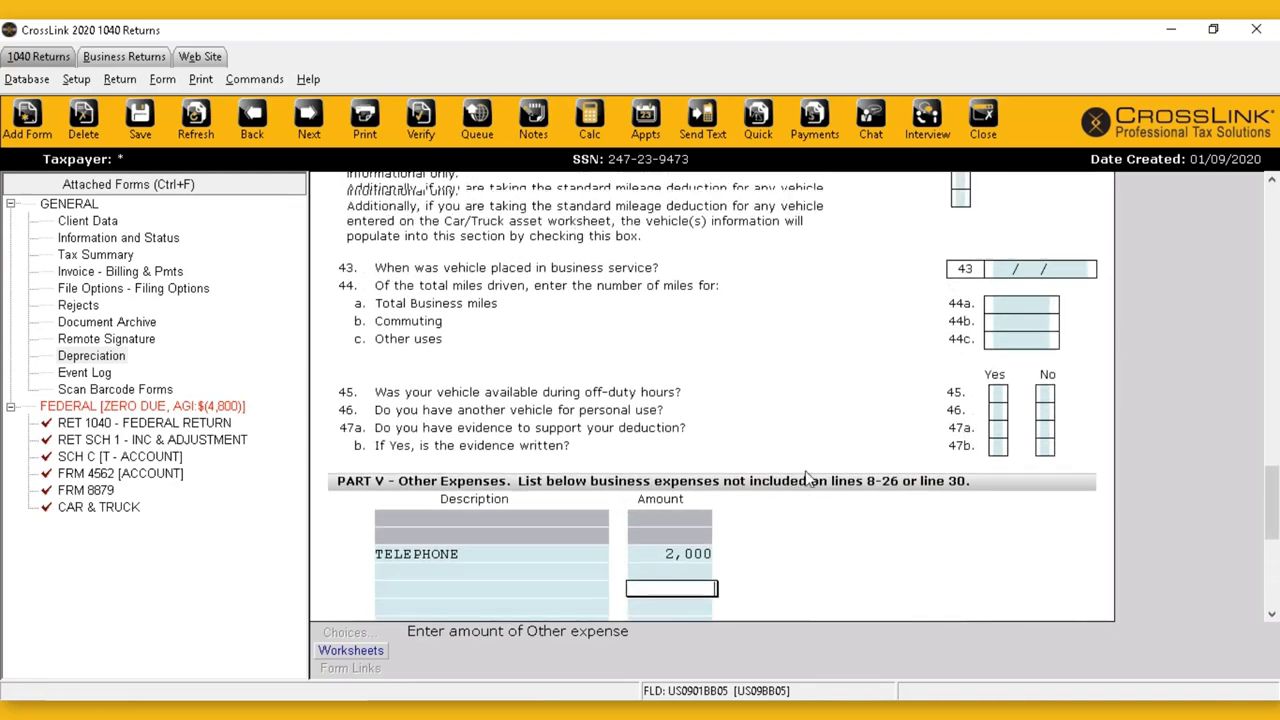
pyautogui.scroll(10, 800, 478)
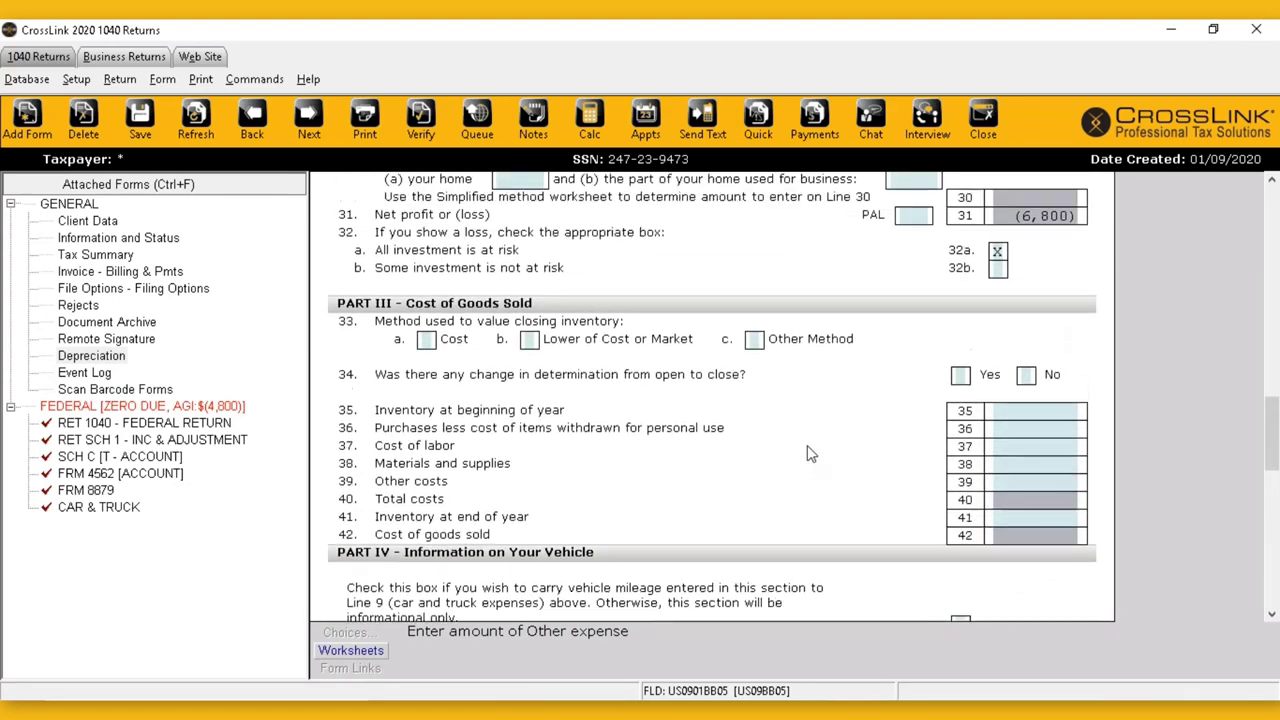
pyautogui.scroll(5, 810, 453)
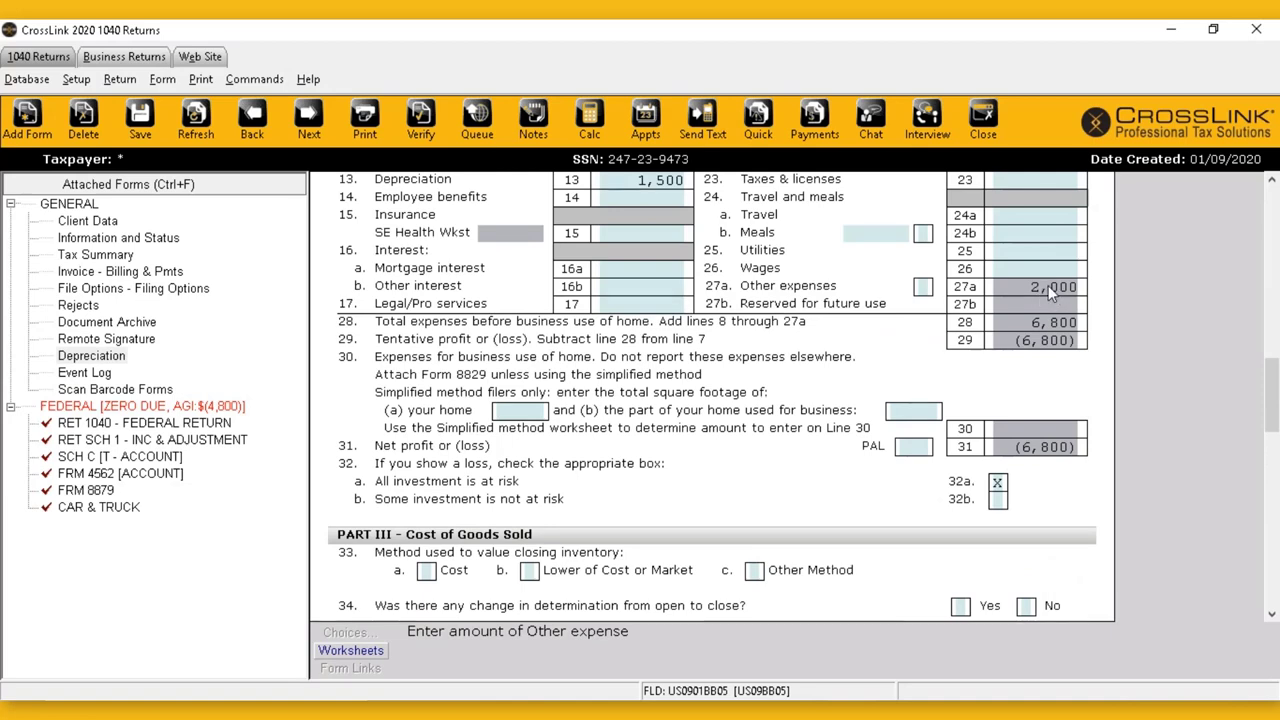
pyautogui.scroll(4, 1033, 288)
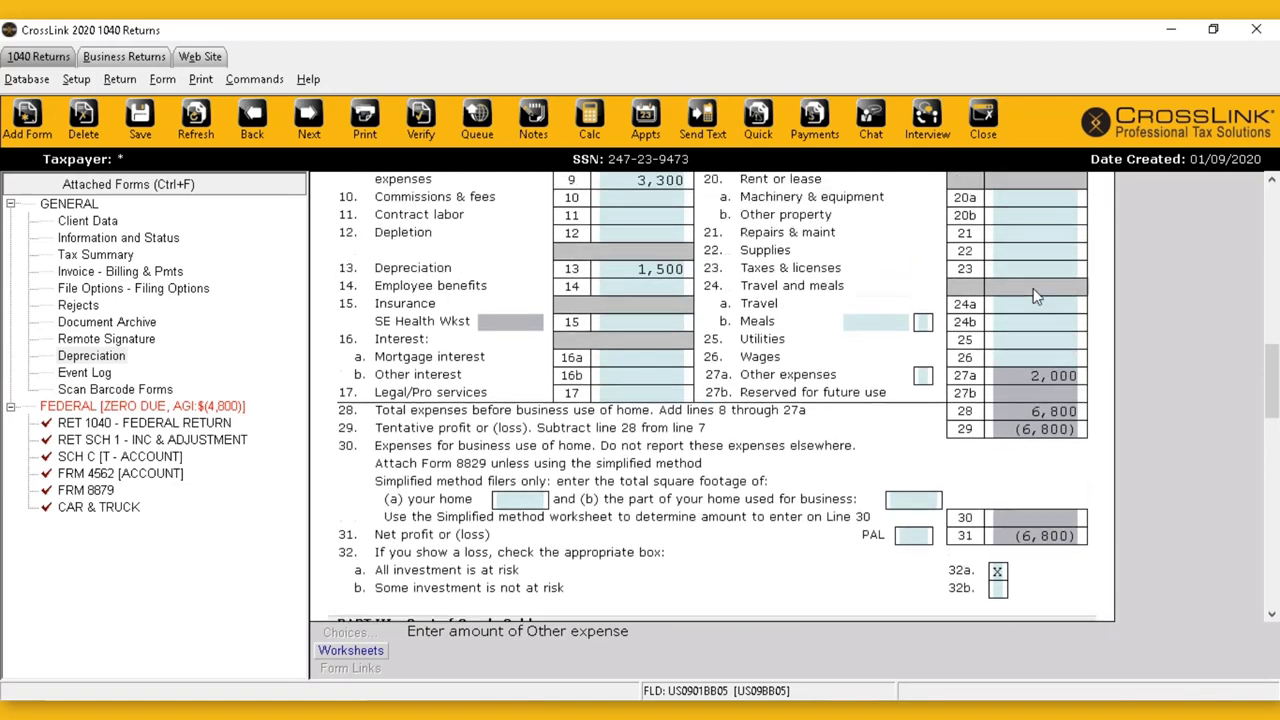
pyautogui.scroll(1, 1033, 288)
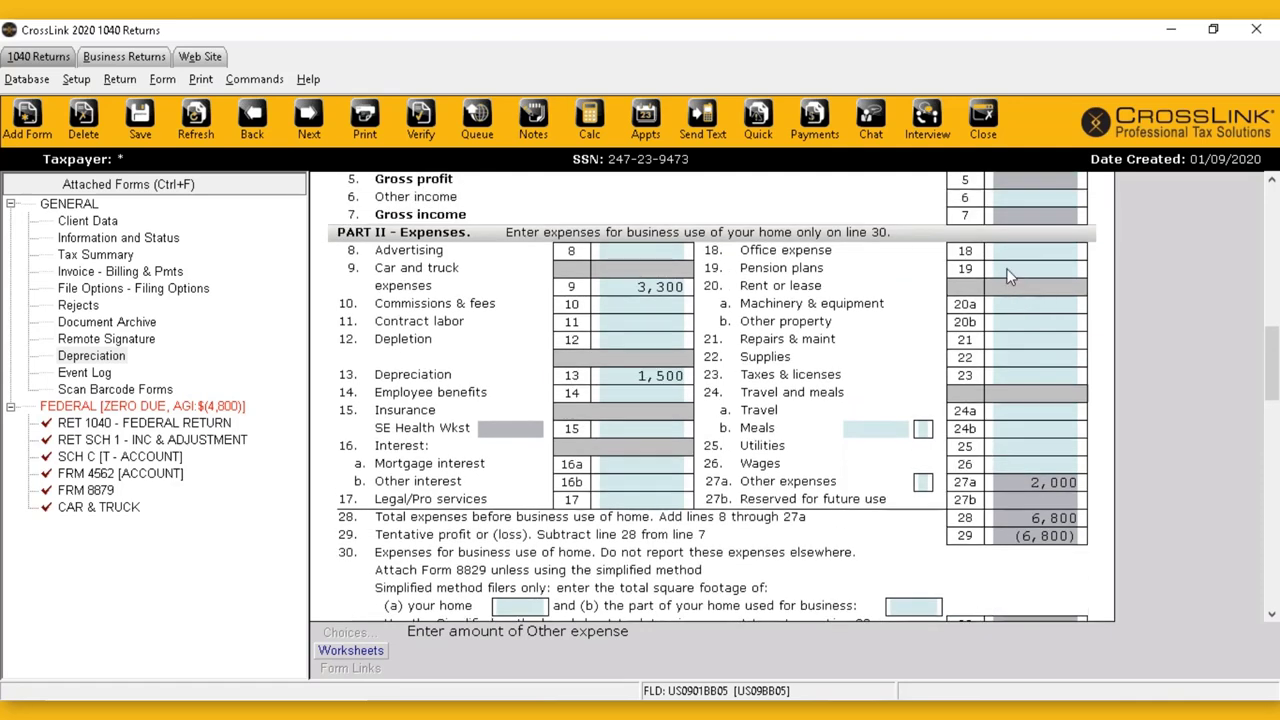
# Review the car and truck expenses, depreciation and other expenses entries on lines 9, 13 and 27a.
pyautogui.click(654, 294)
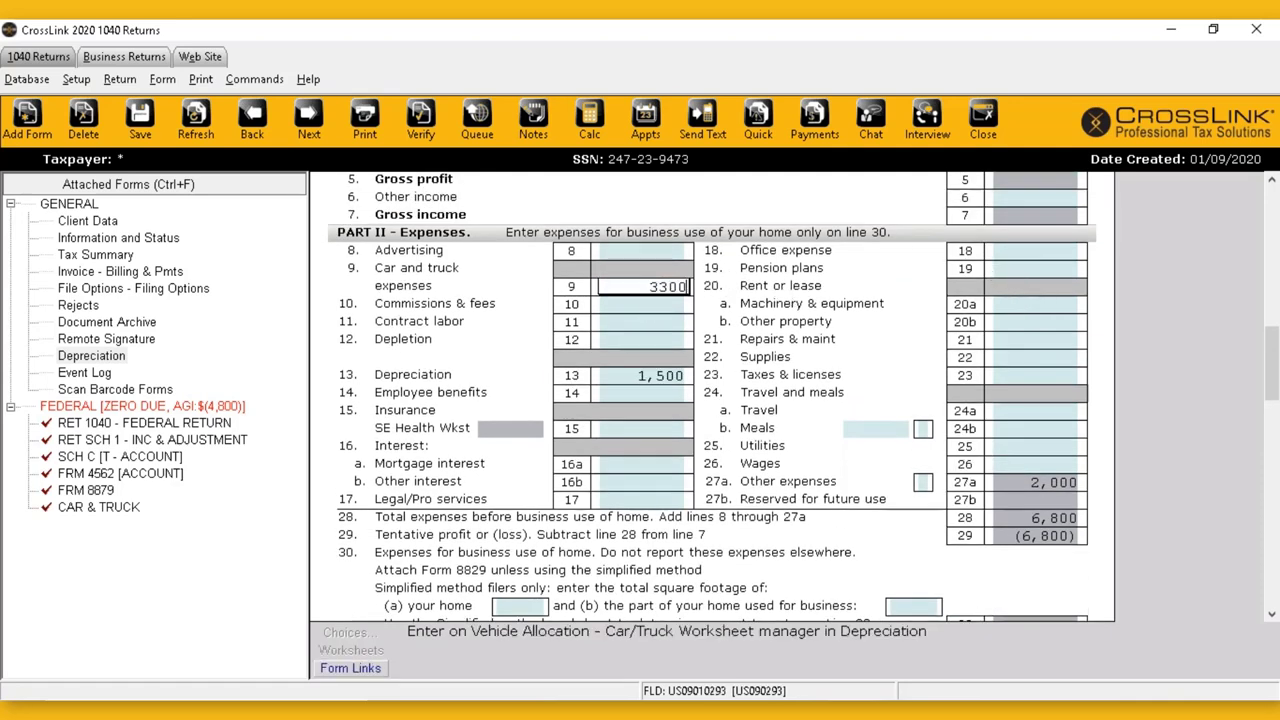
pyautogui.click(650, 376)
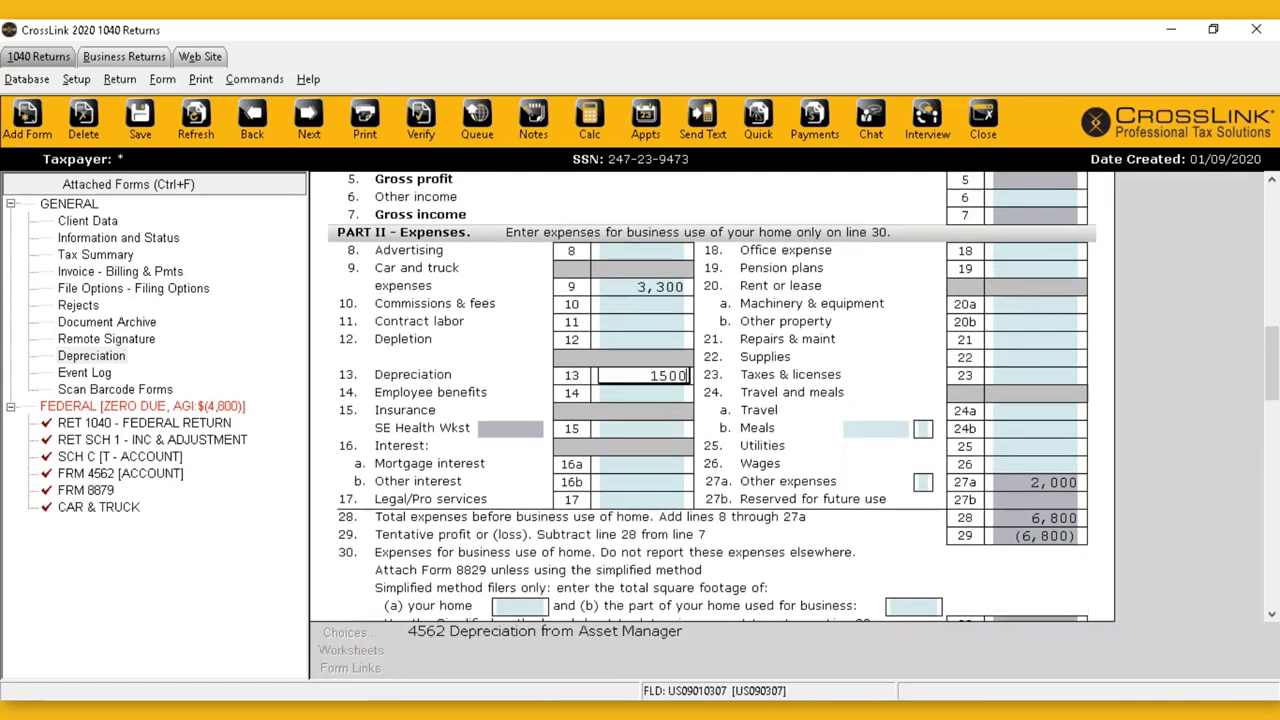
pyautogui.click(1020, 485)
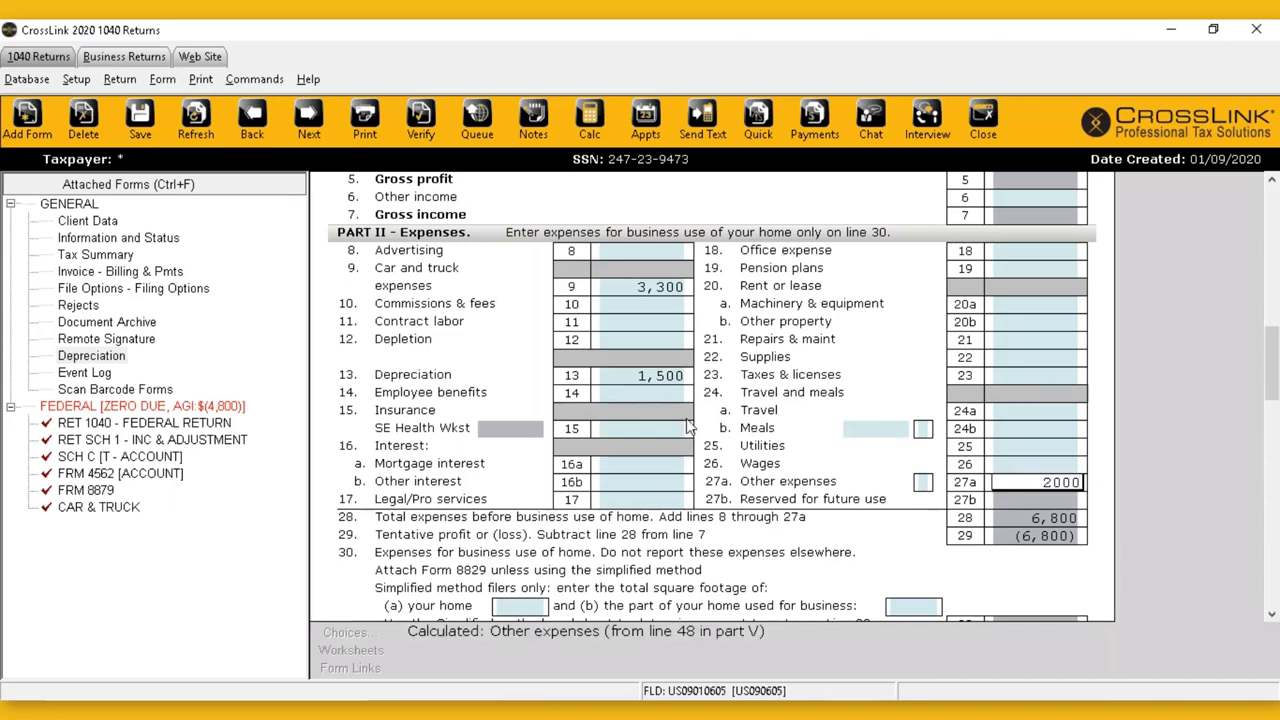
pyautogui.scroll(-1, 785, 400)
pyautogui.scroll(1, 720, 380)
pyautogui.click(636, 378)
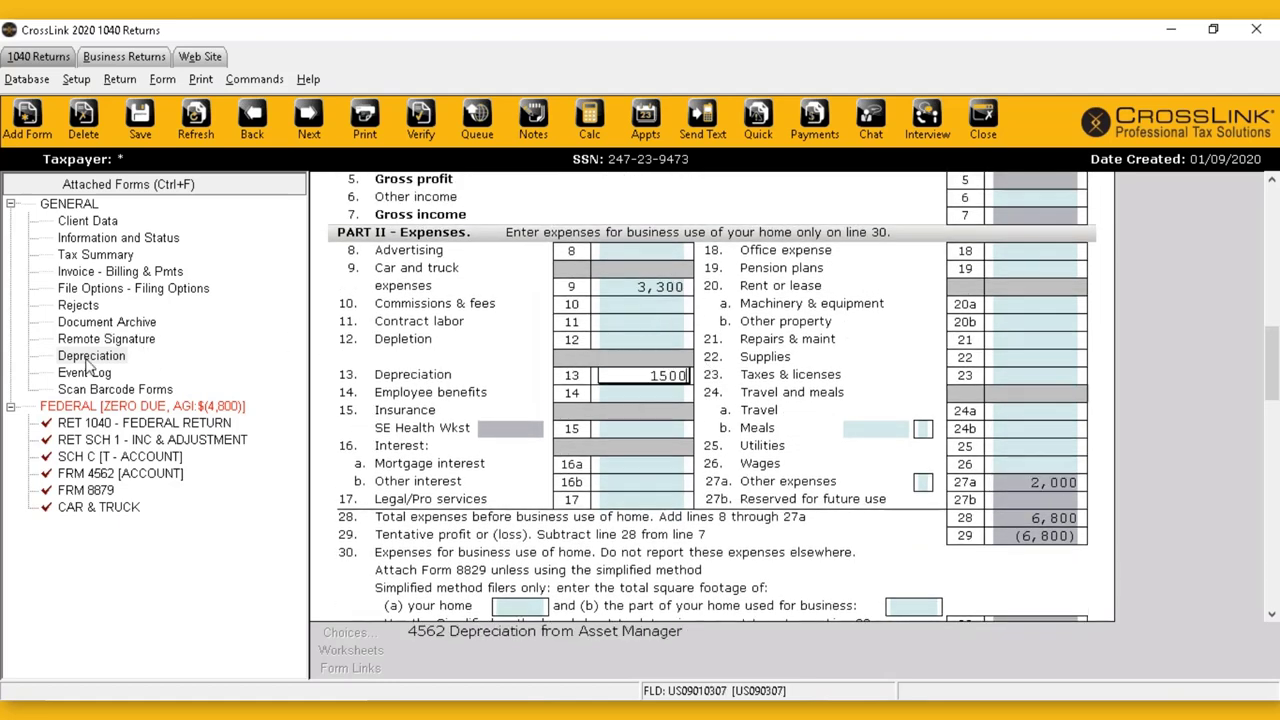
pyautogui.click(1035, 484)
pyautogui.scroll(-3, 1033, 481)
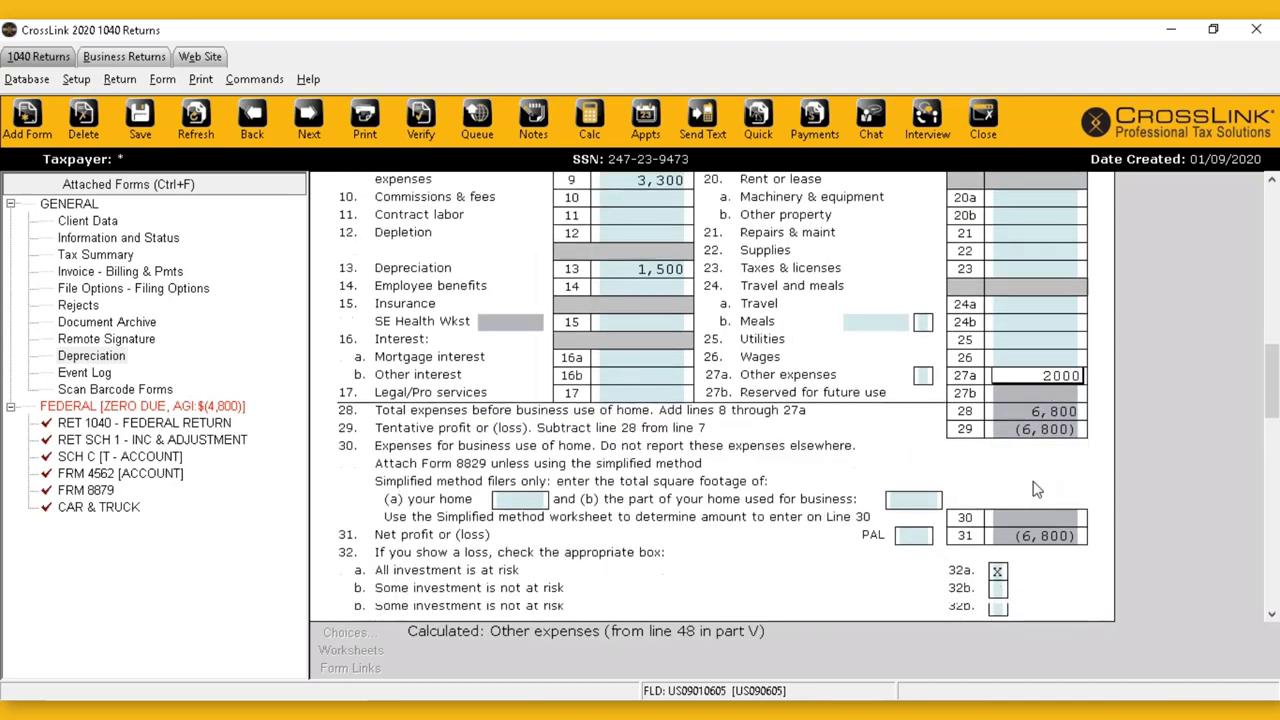
pyautogui.scroll(3, 1033, 481)
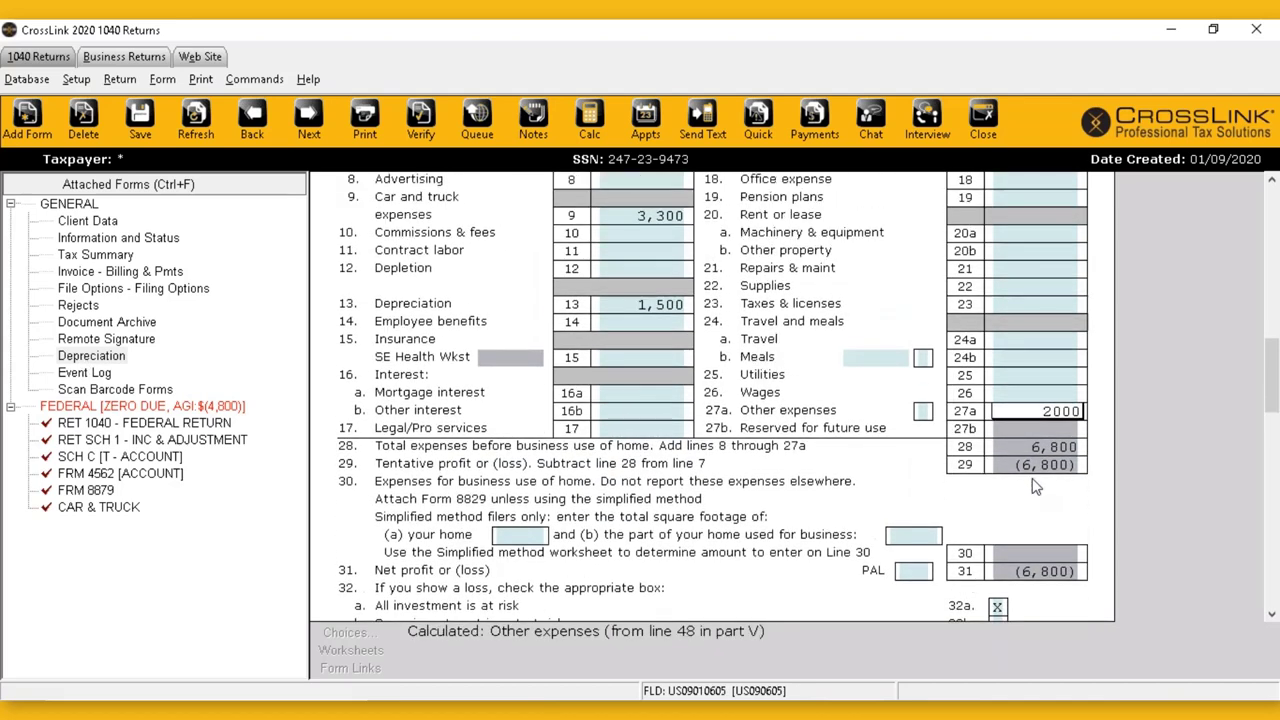
pyautogui.scroll(1, 773, 422)
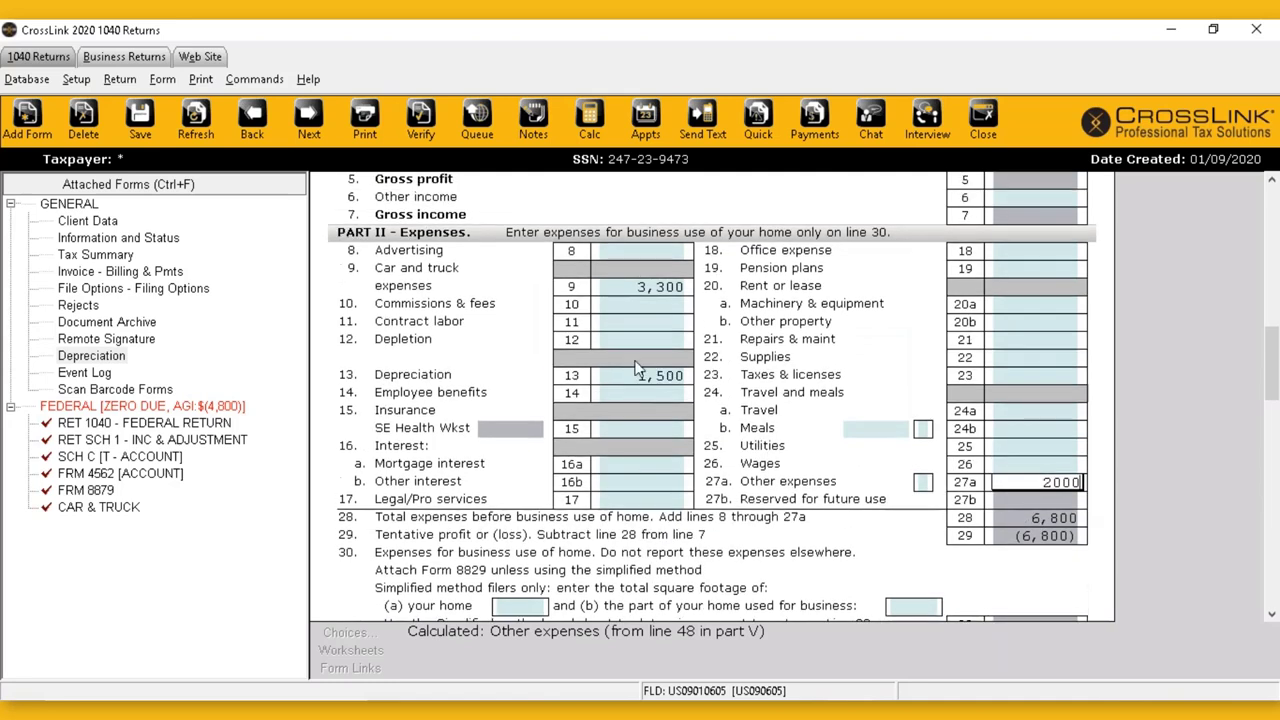
pyautogui.click(642, 288)
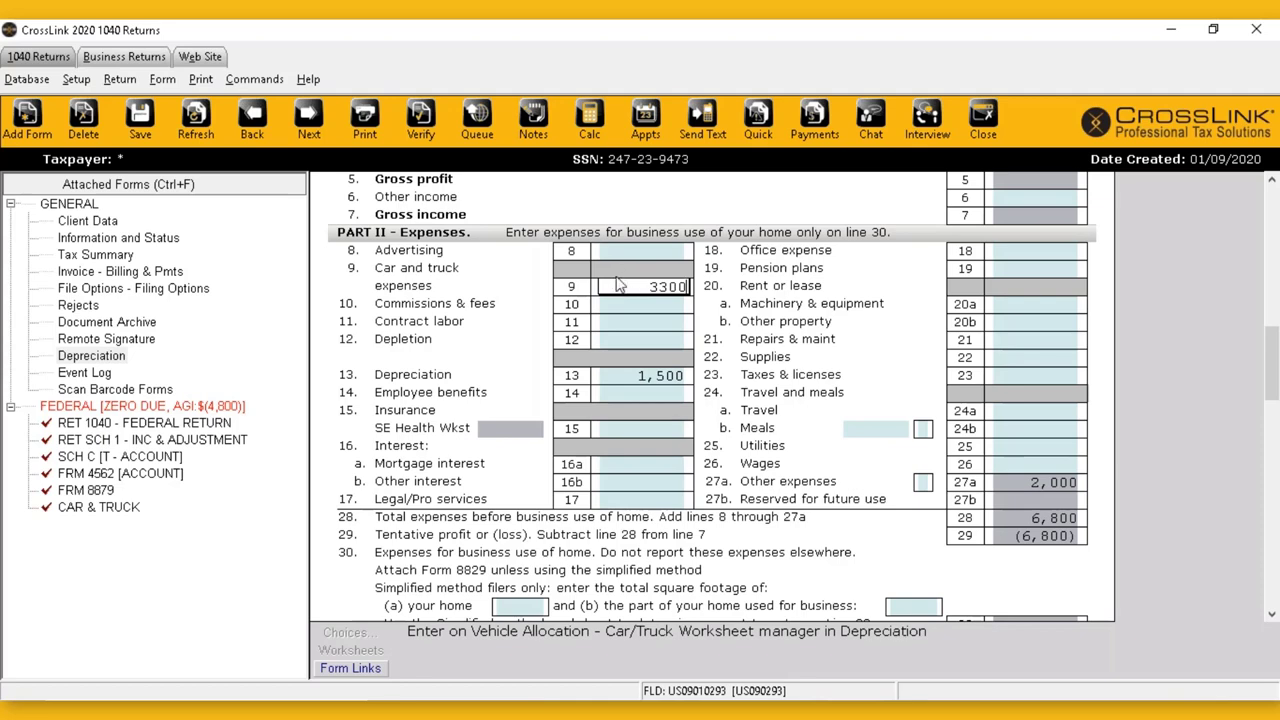
# Mark the Part IV checkbox so the vehicle information from the Car/Truck asset worksheet fills that section.
pyautogui.scroll(-5, 643, 288)
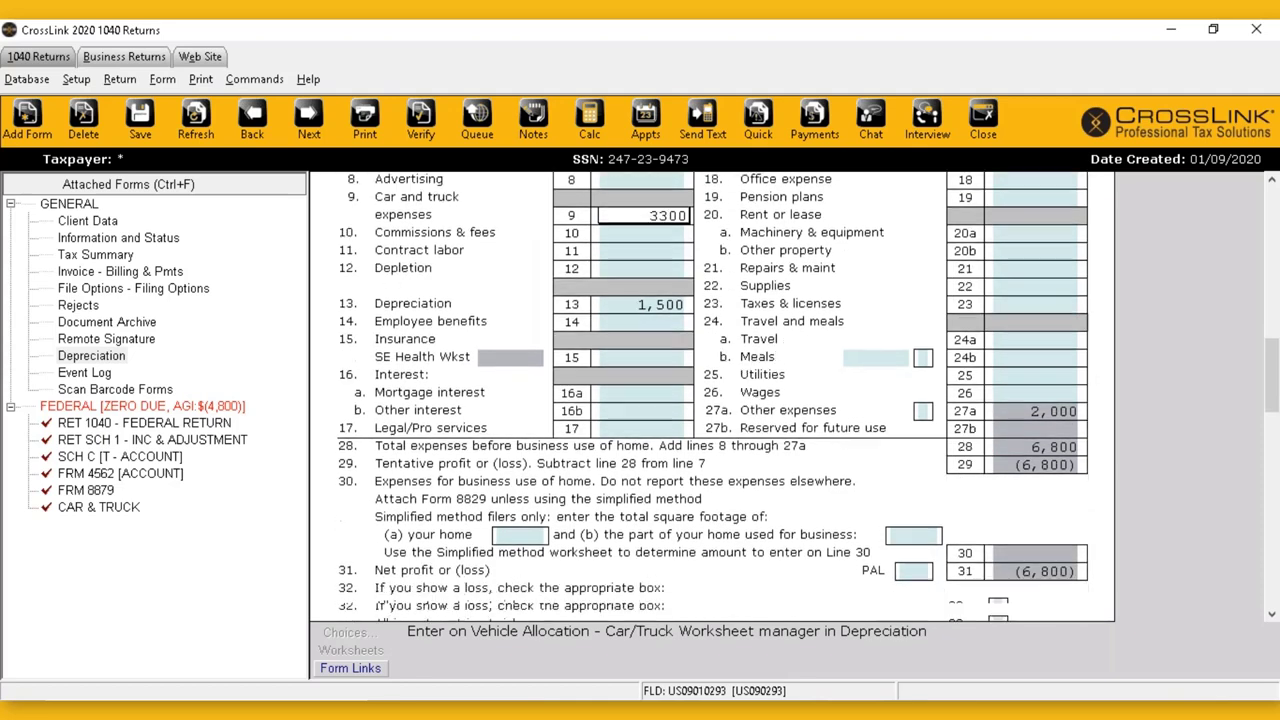
pyautogui.scroll(-6, 643, 293)
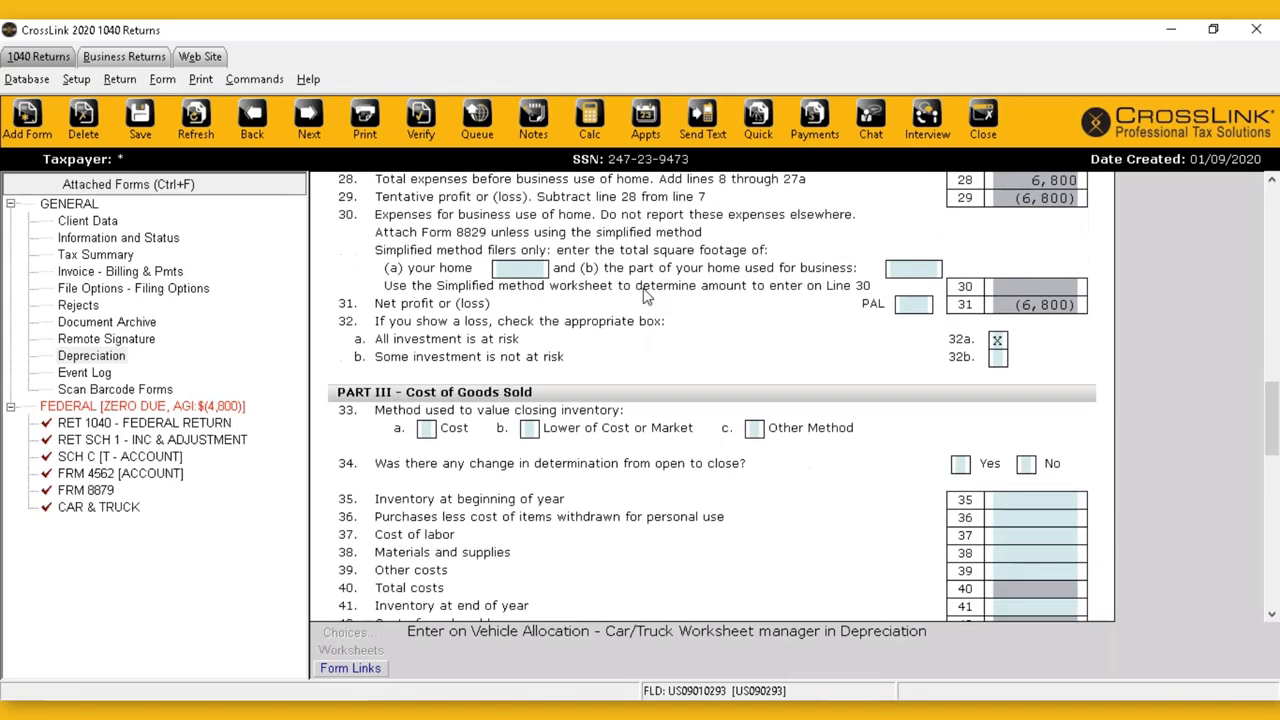
pyautogui.scroll(-3, 645, 296)
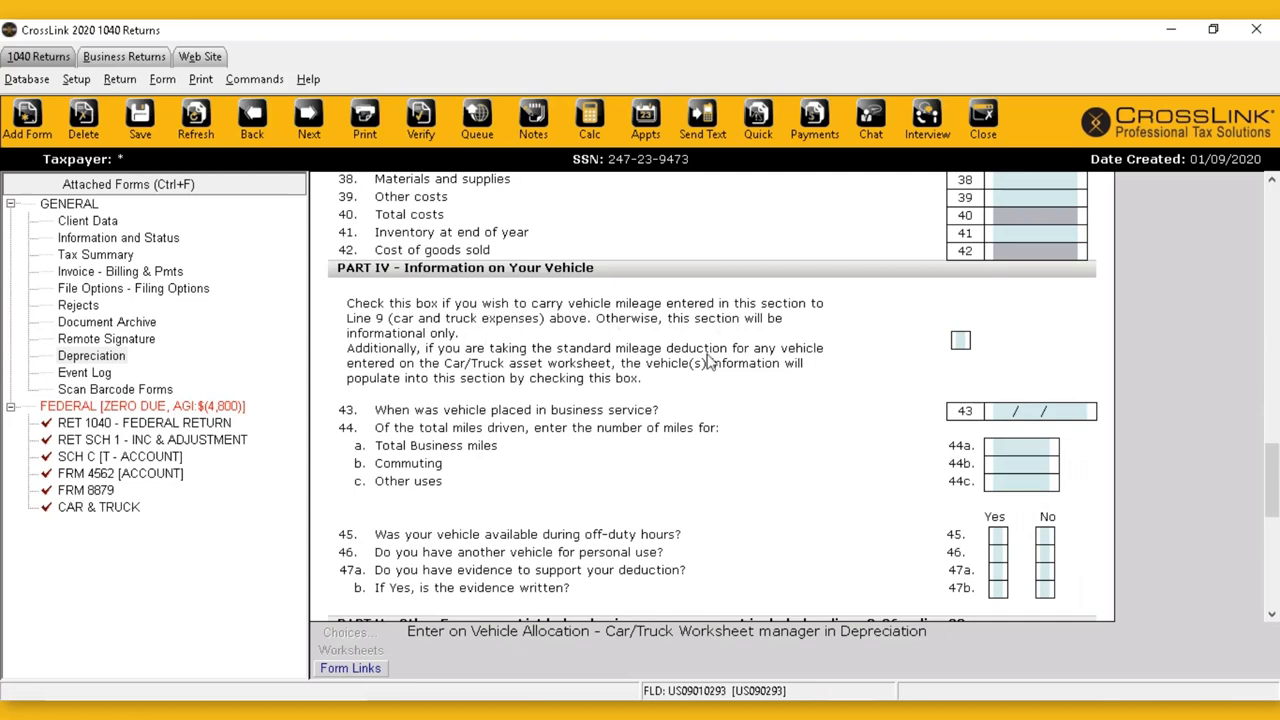
pyautogui.click(960, 341)
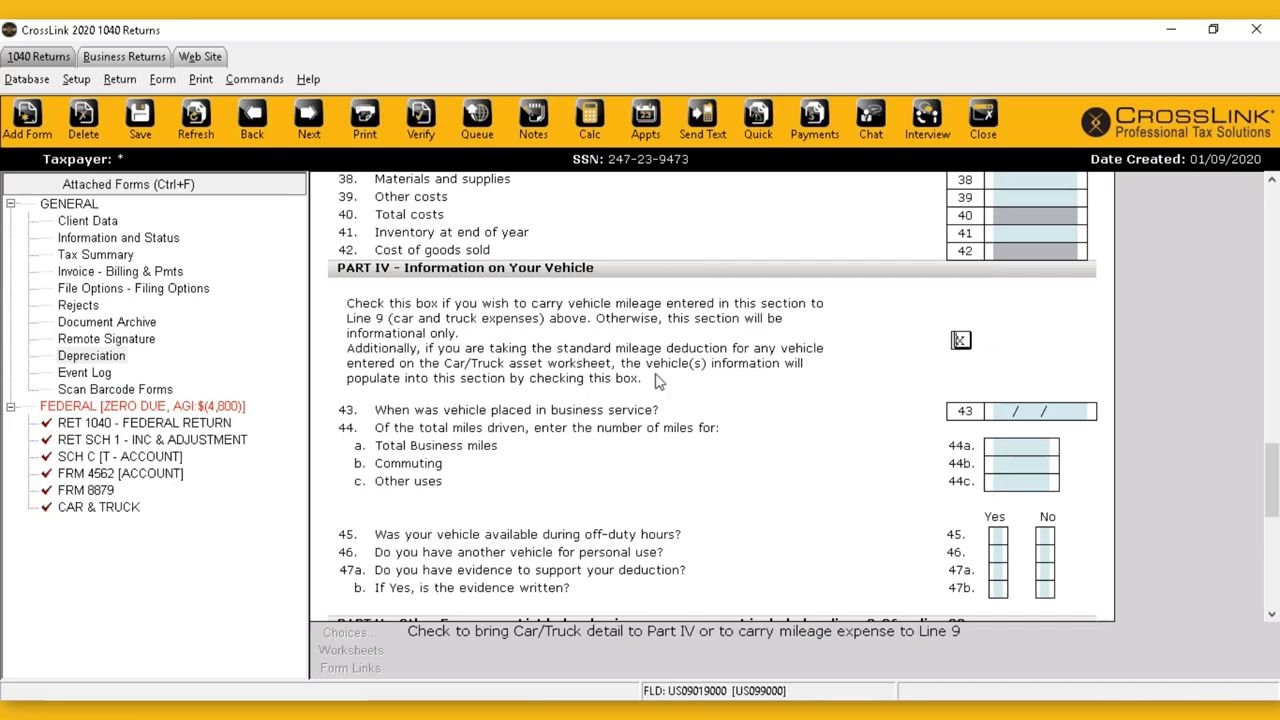
pyautogui.press('Tab')
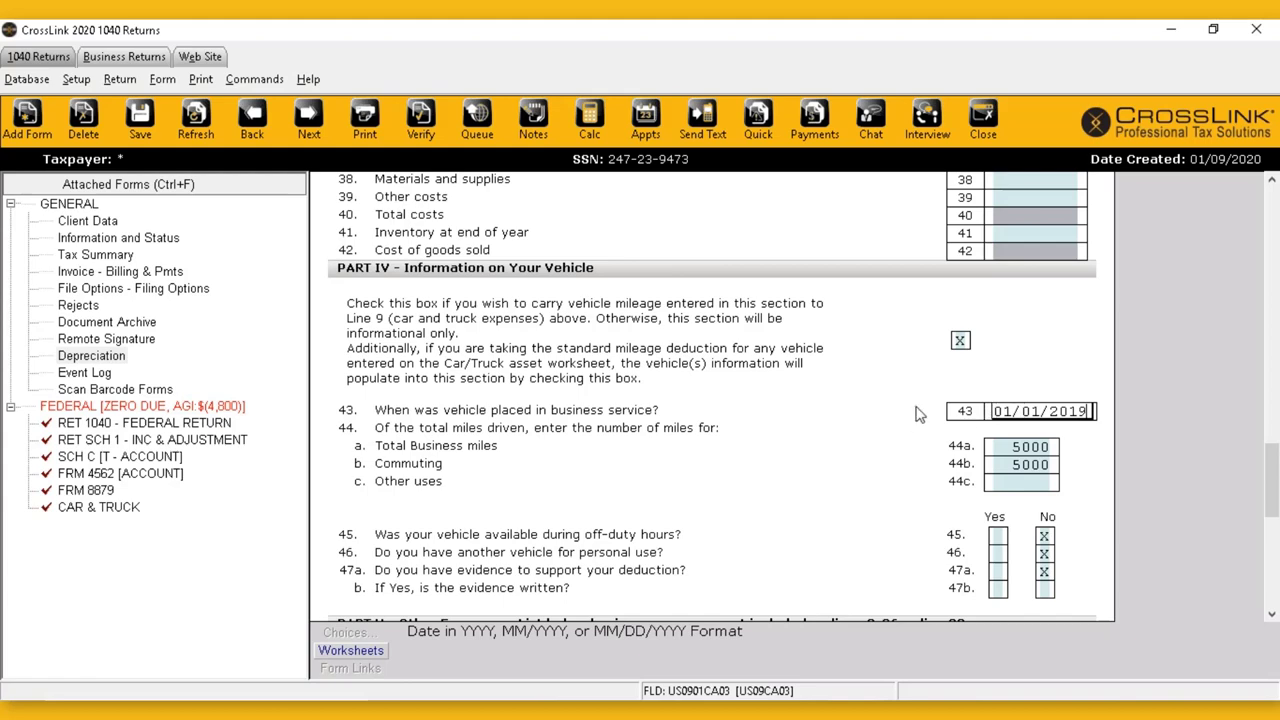
pyautogui.scroll(-1, 904, 418)
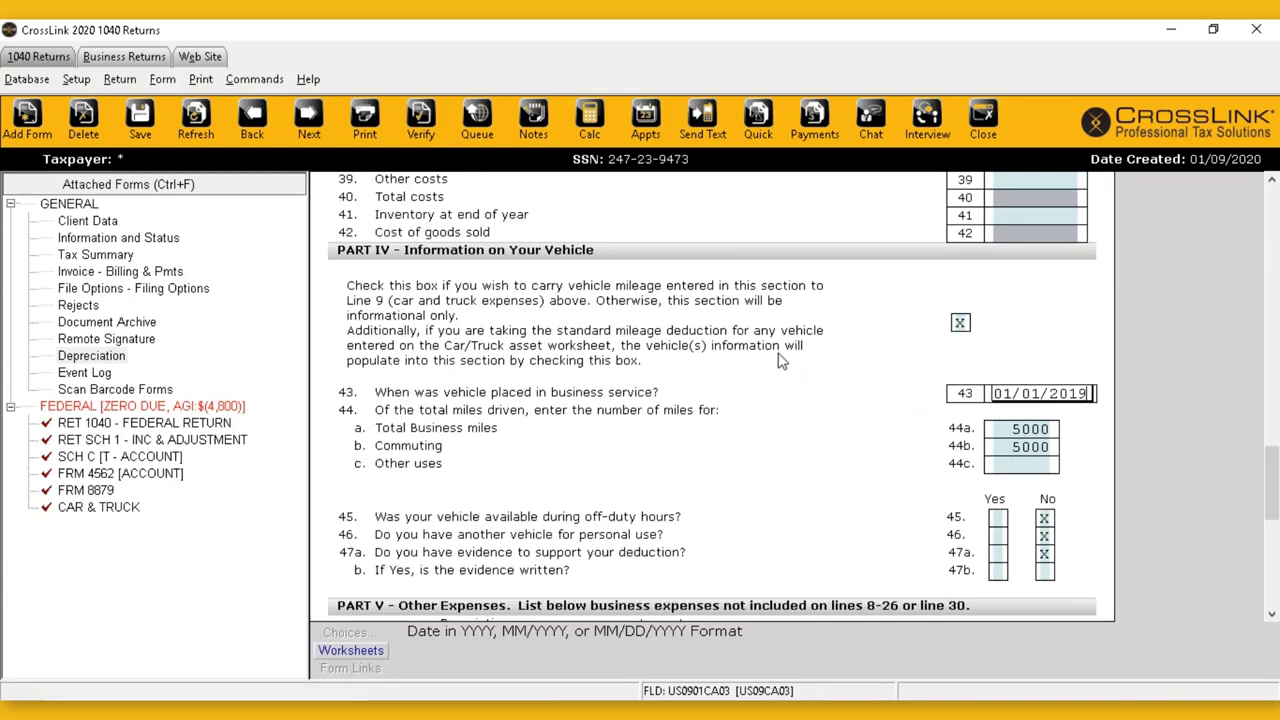
# Review the Part IV vehicle answers, the Part V other expenses and the explanation lines at the end of Schedule C.
pyautogui.scroll(-1, 782, 362)
pyautogui.scroll(-3, 782, 362)
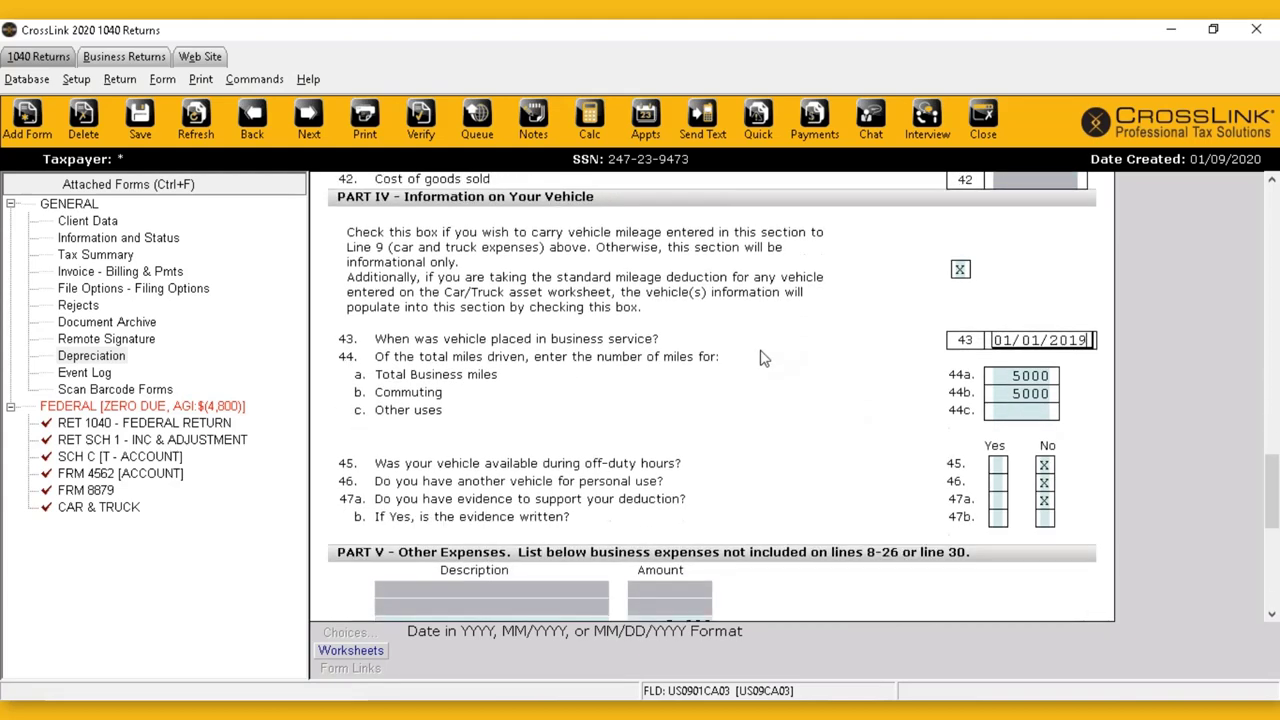
pyautogui.scroll(-10, 700, 432)
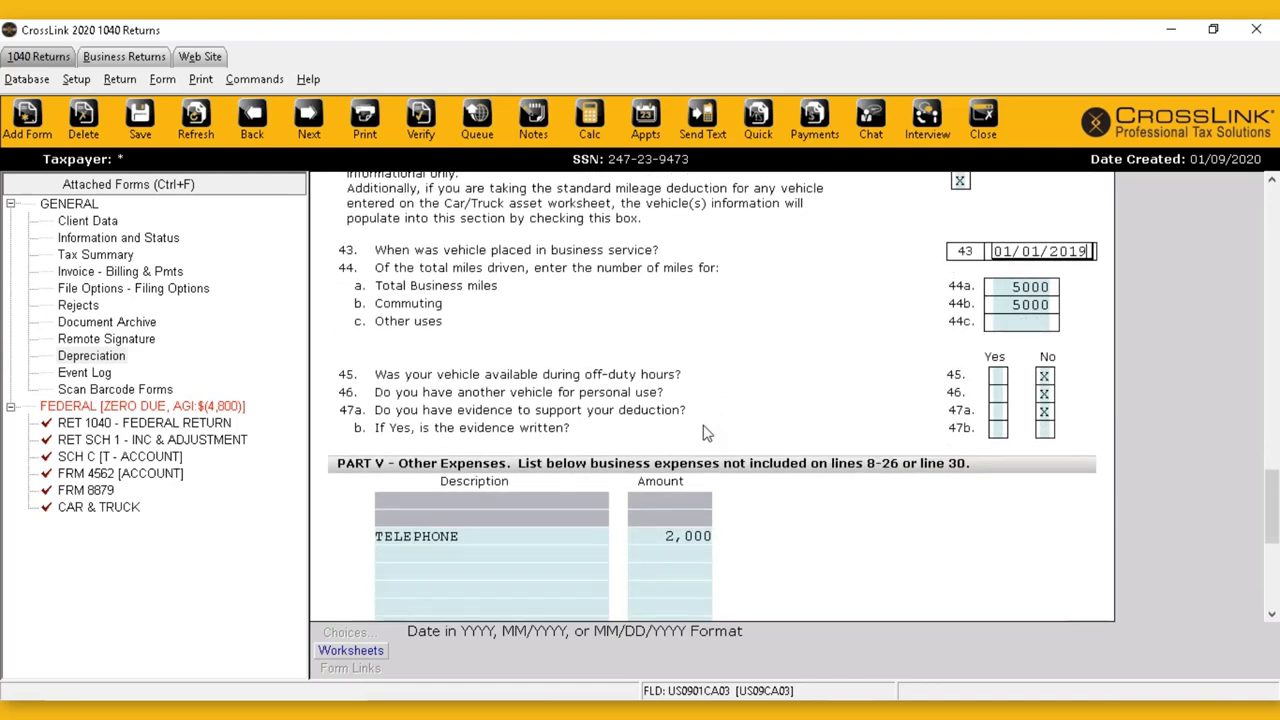
pyautogui.scroll(-7, 703, 430)
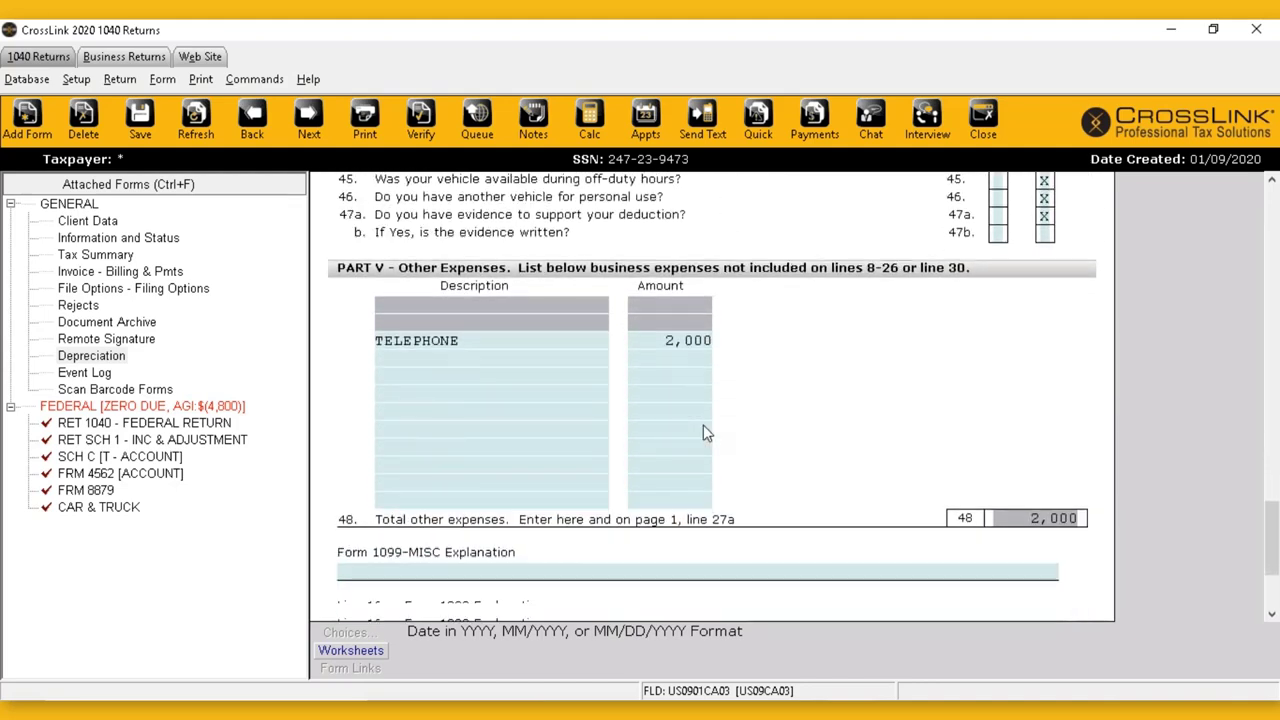
pyautogui.scroll(-7, 710, 430)
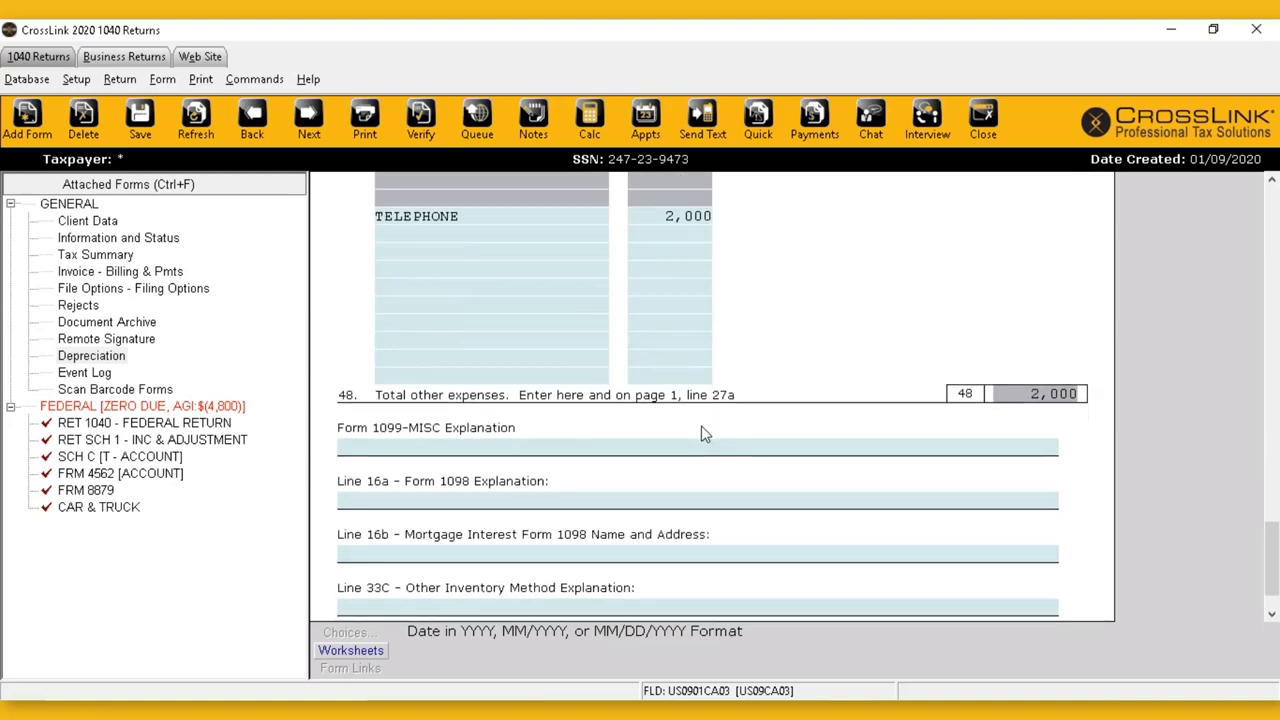
pyautogui.scroll(16, 726, 425)
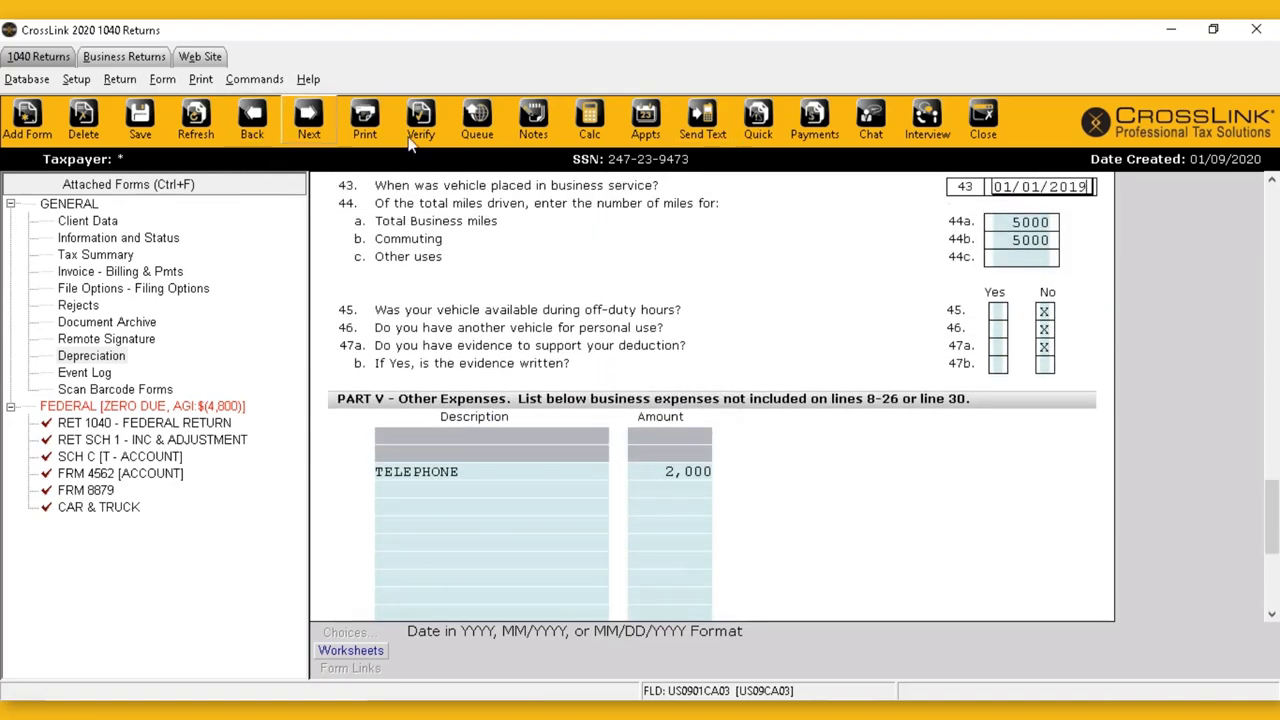
# Save the return and close it.
pyautogui.click(135, 118)
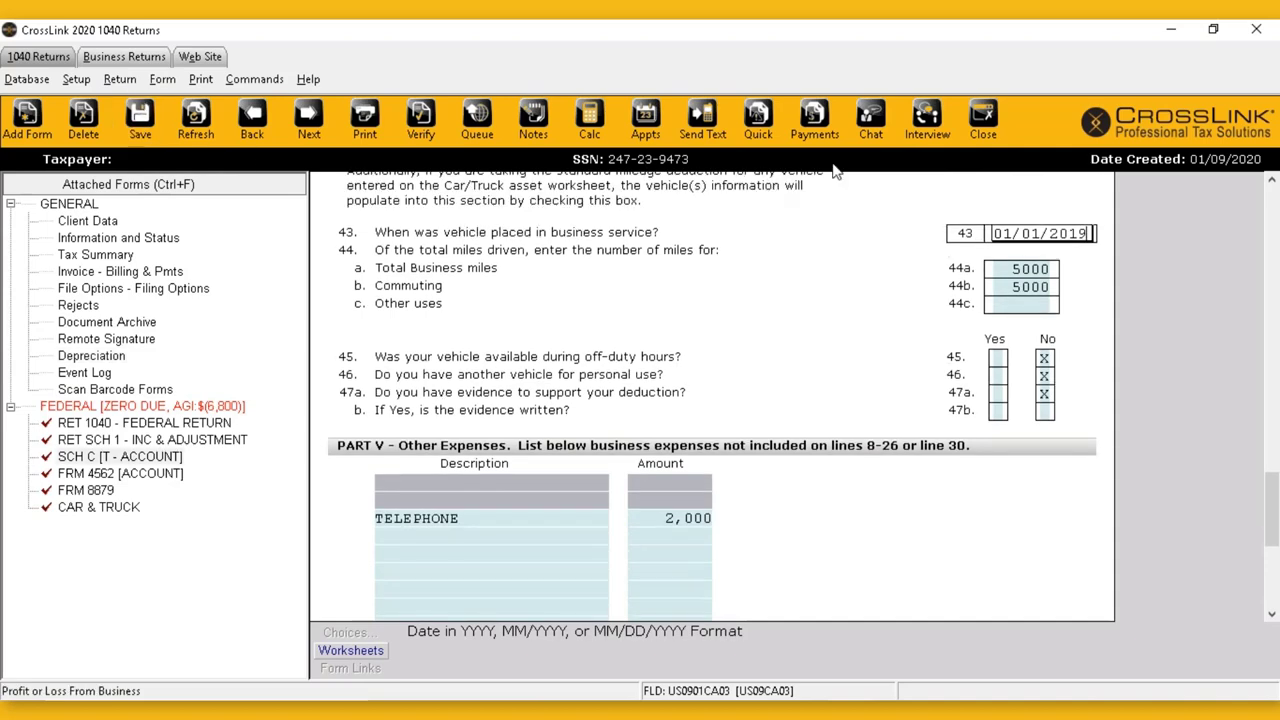
pyautogui.click(983, 130)
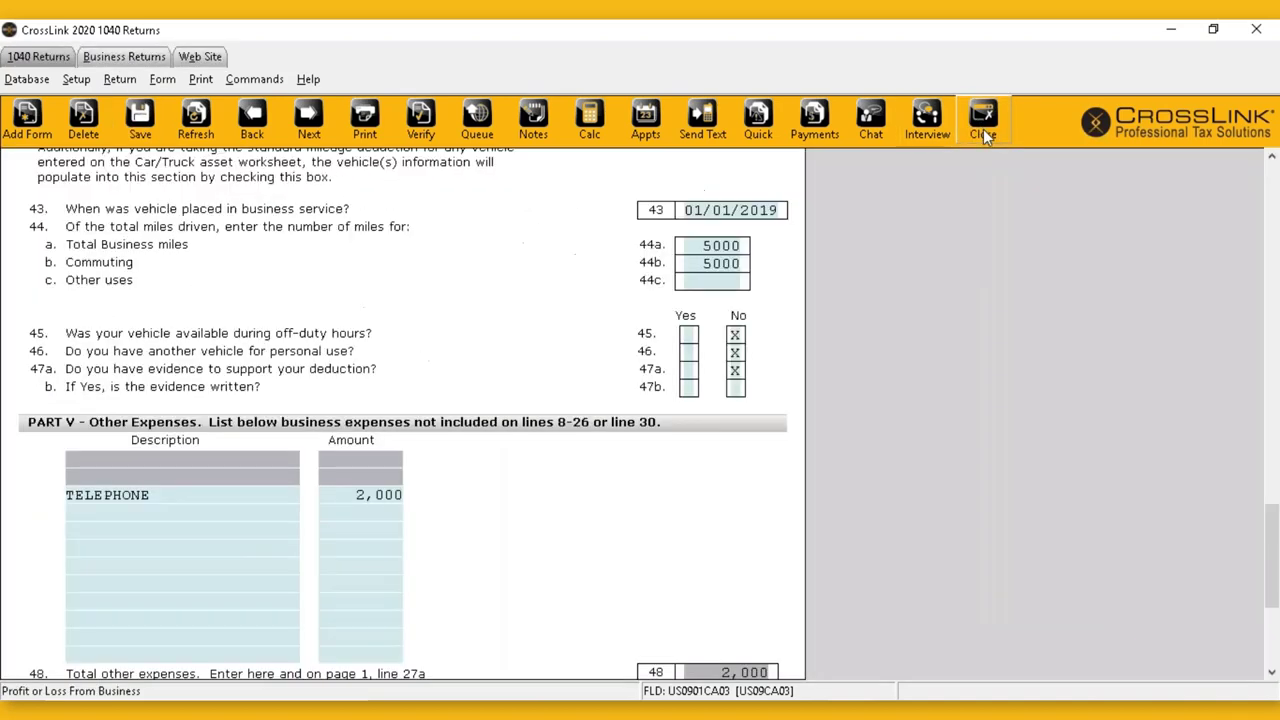
# Open the existing head of household (H-O-H) return and display its FINANCIAL PLANNER Schedule C.
pyautogui.click(312, 296)
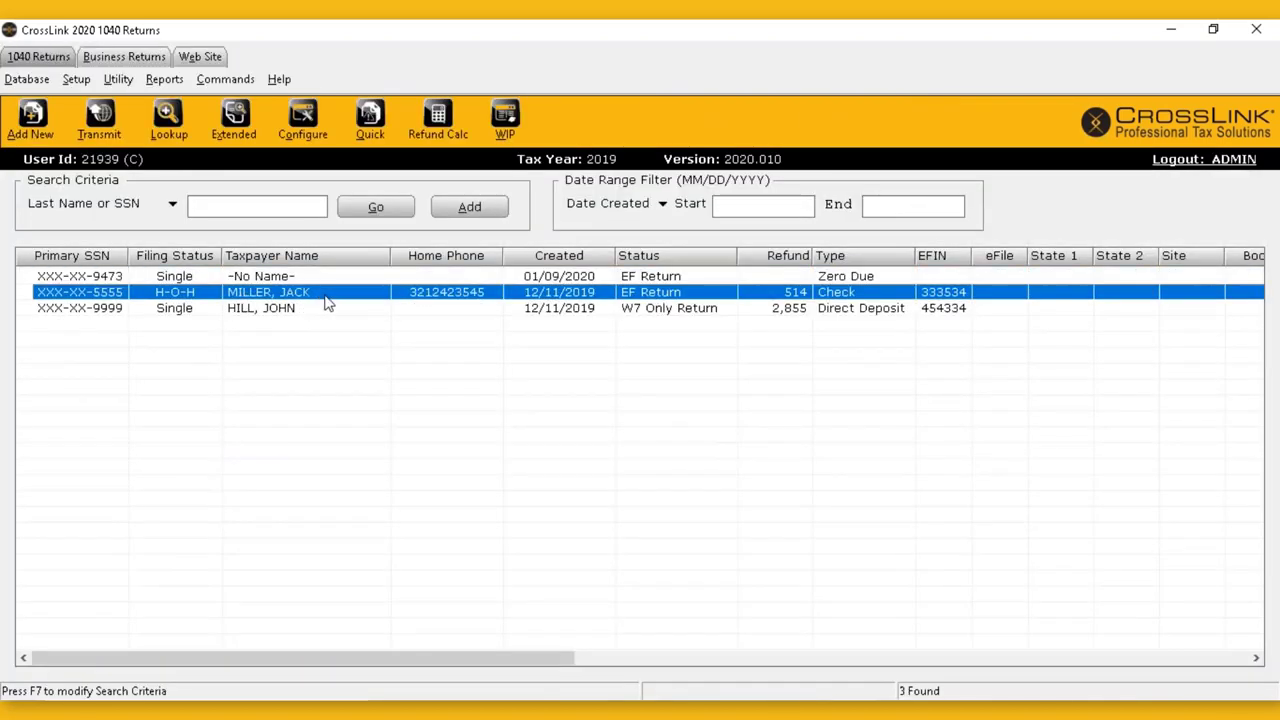
pyautogui.doubleClick(262, 298)
pyautogui.scroll(-1, 205, 400)
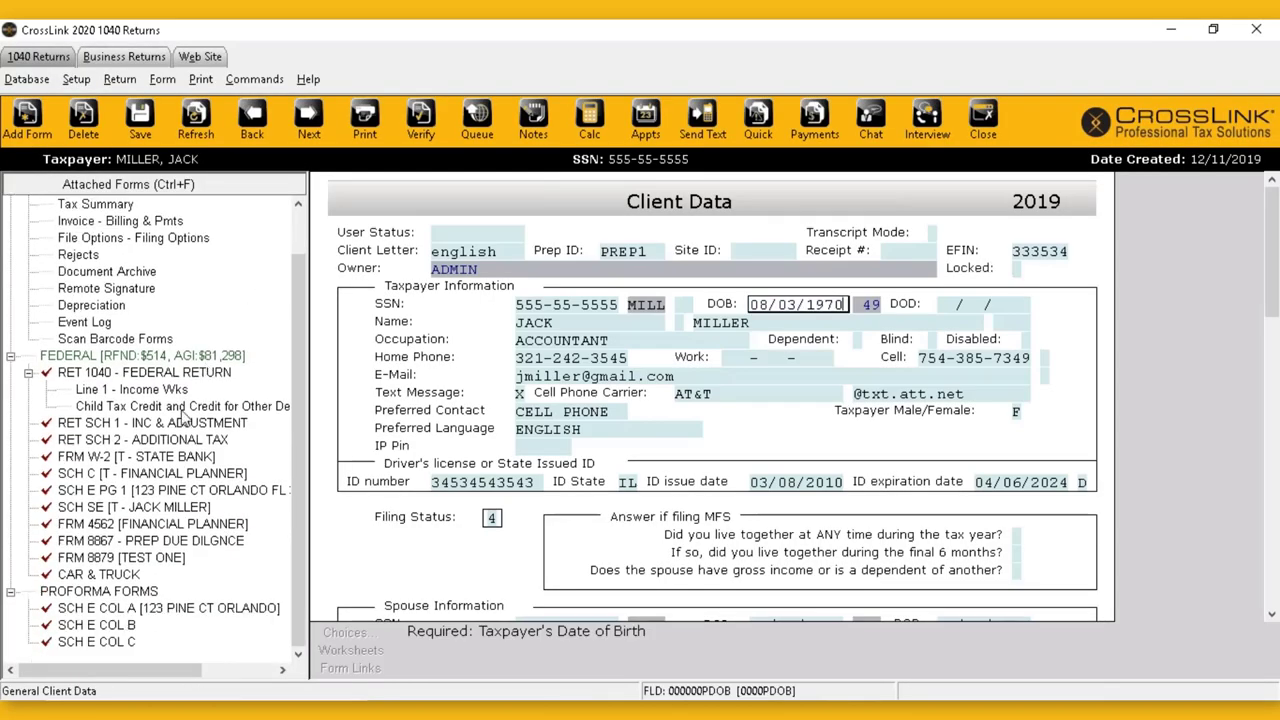
pyautogui.click(152, 473)
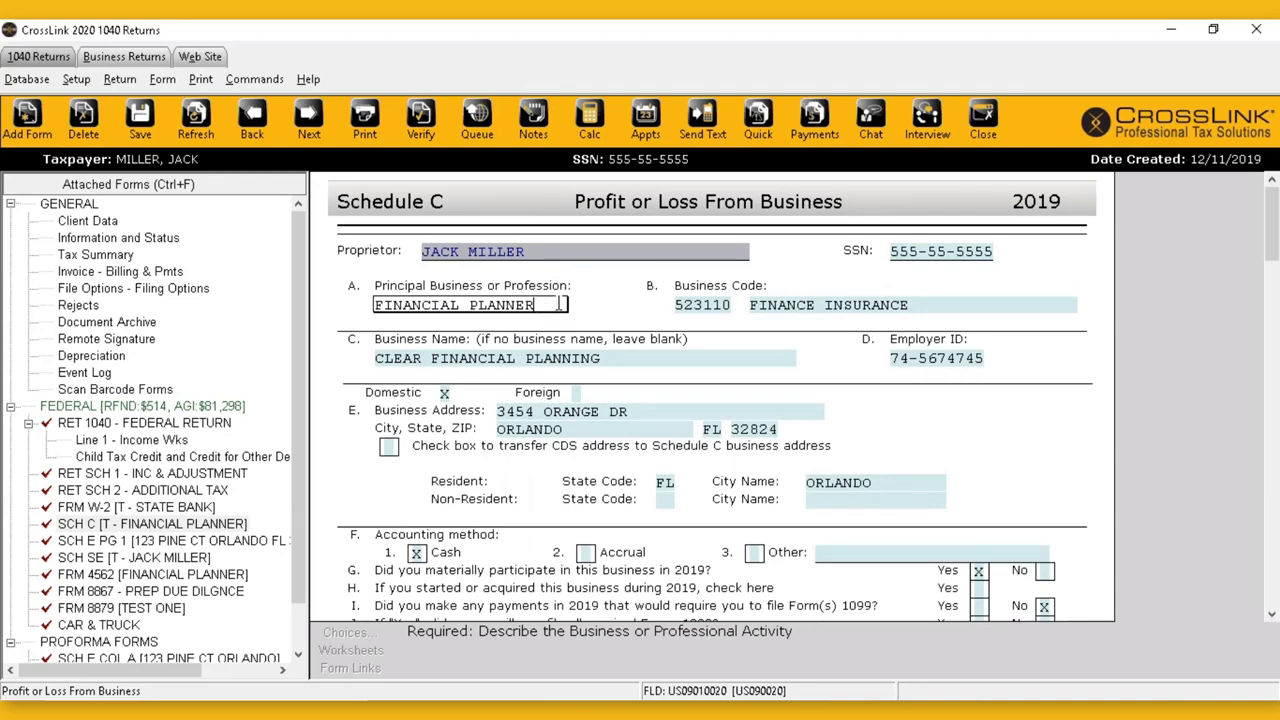
# Examine the financial planner Schedule C from the business details and accounting method through Part I income and Part II expenses.
pyautogui.scroll(-4, 768, 325)
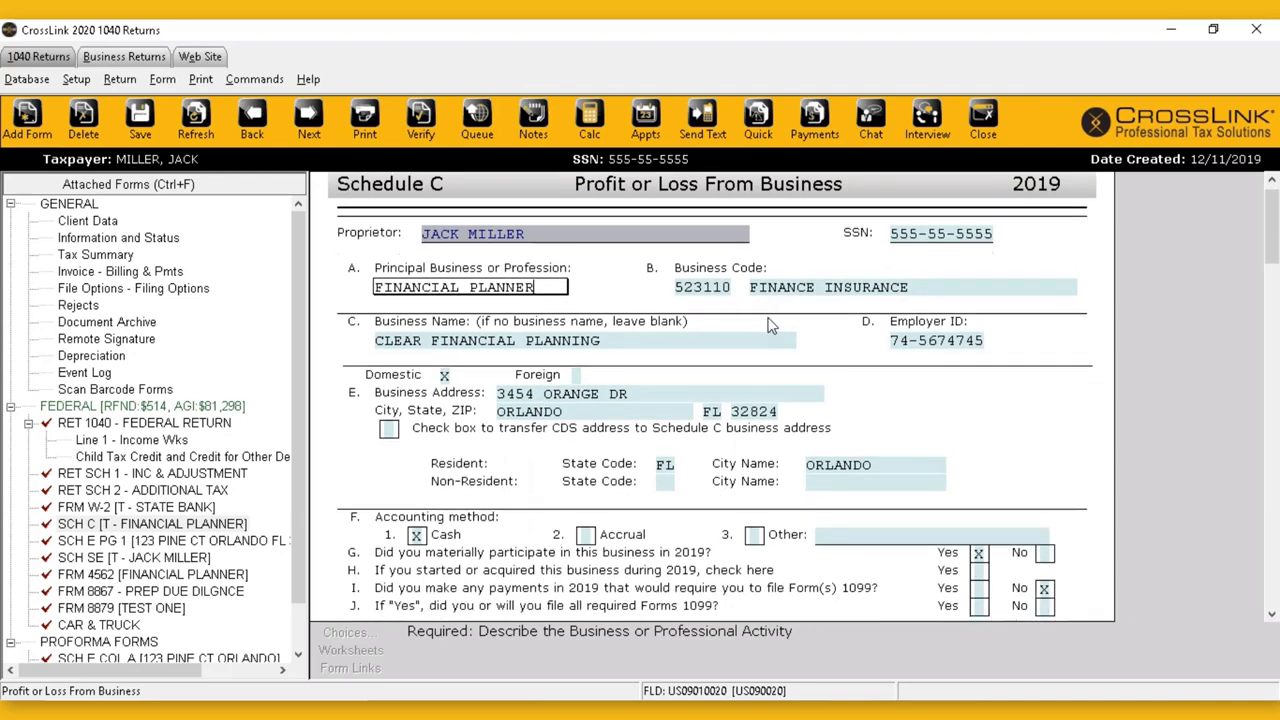
pyautogui.scroll(-1, 730, 312)
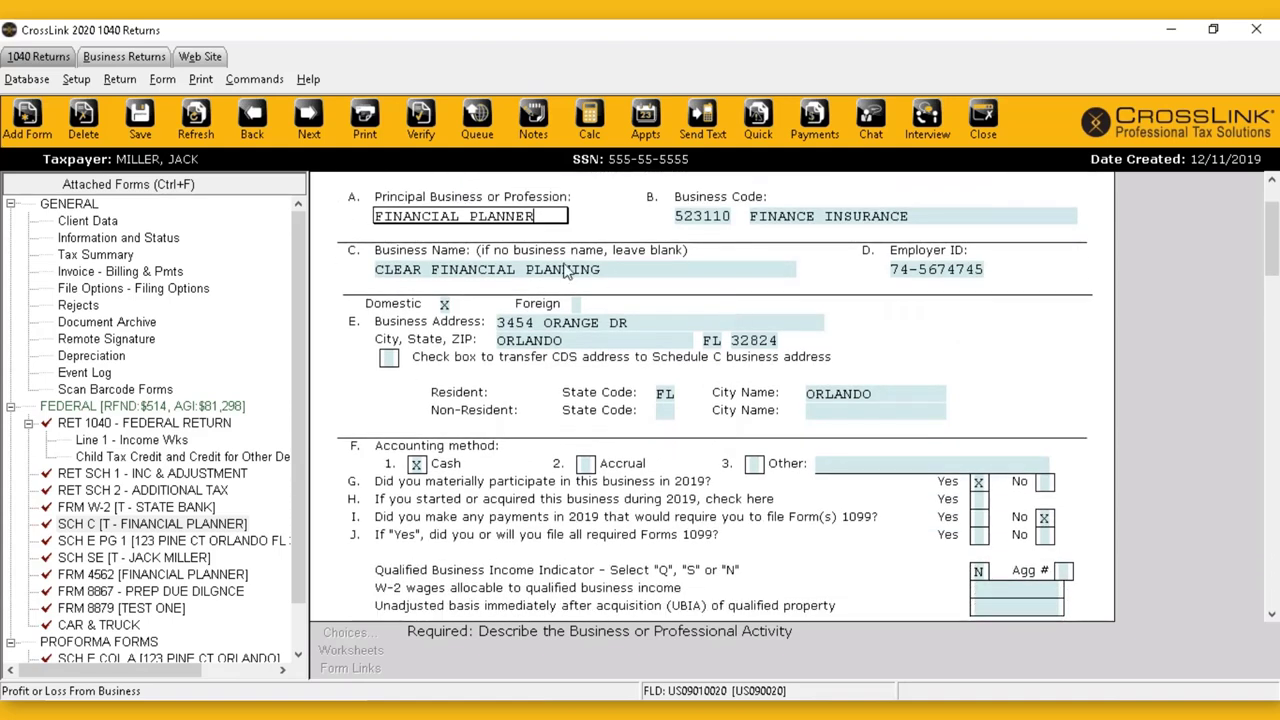
pyautogui.scroll(-1, 679, 281)
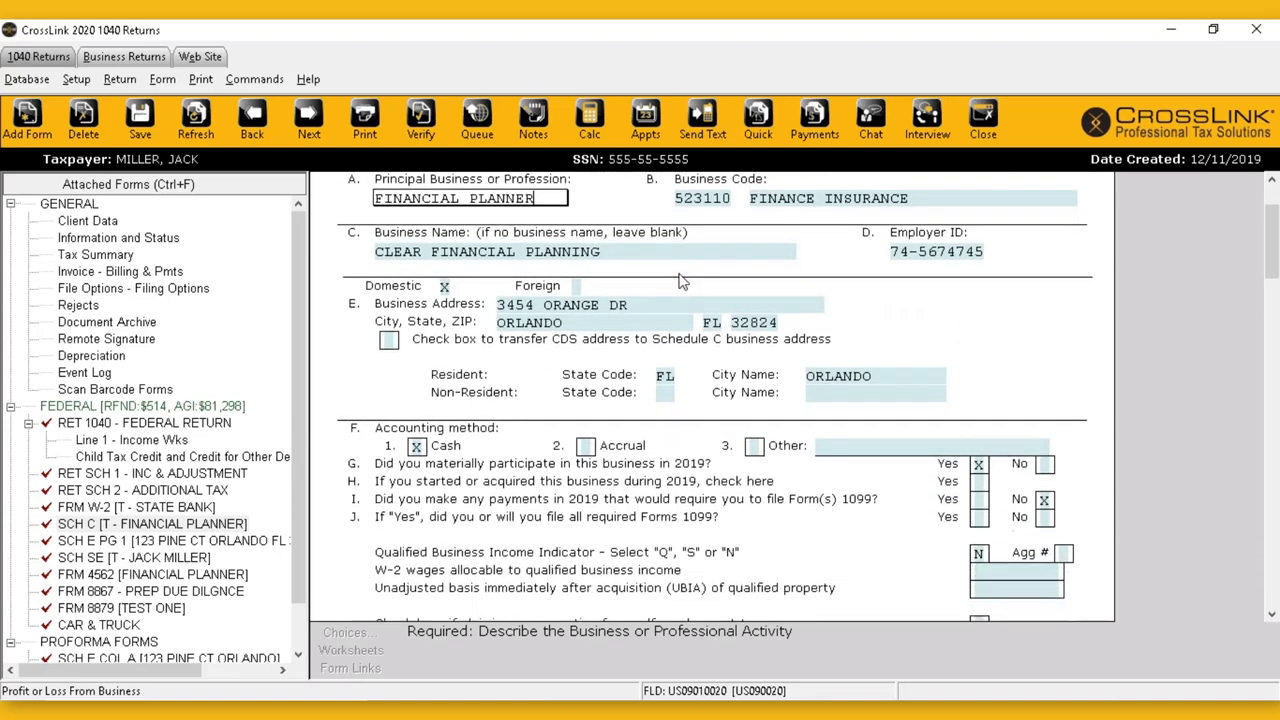
pyautogui.scroll(-5, 500, 285)
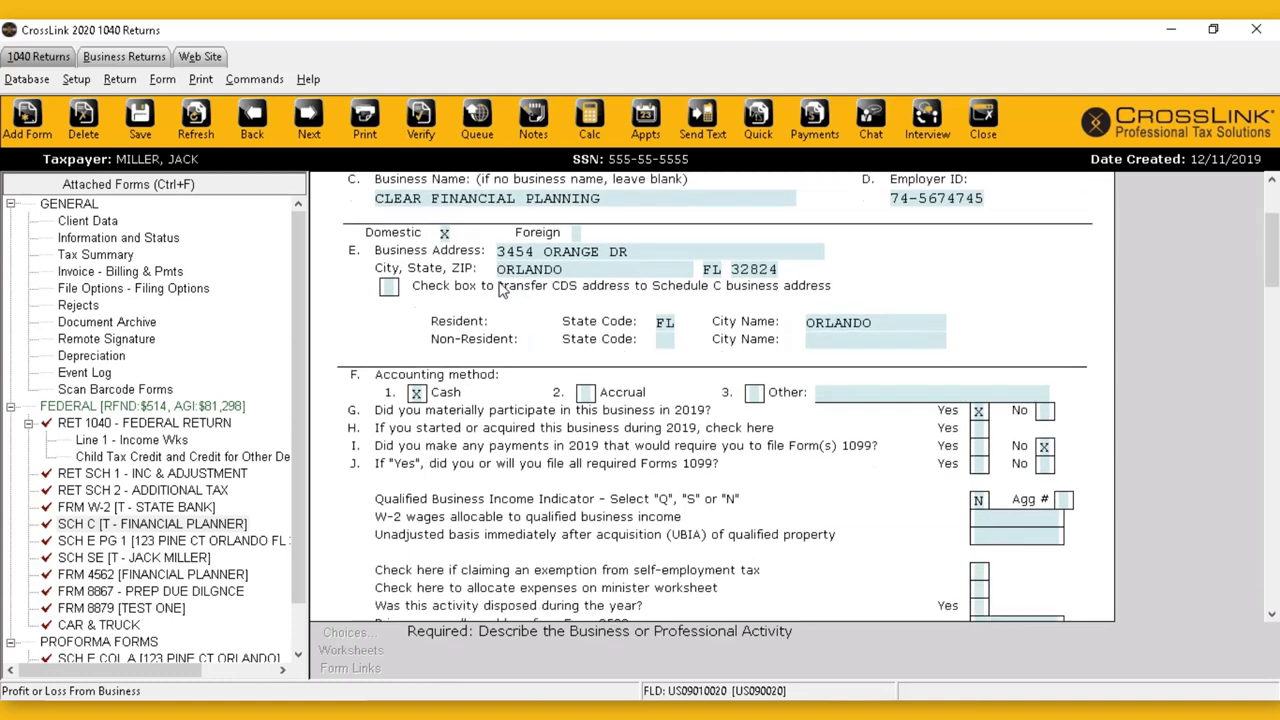
pyautogui.scroll(-9, 655, 450)
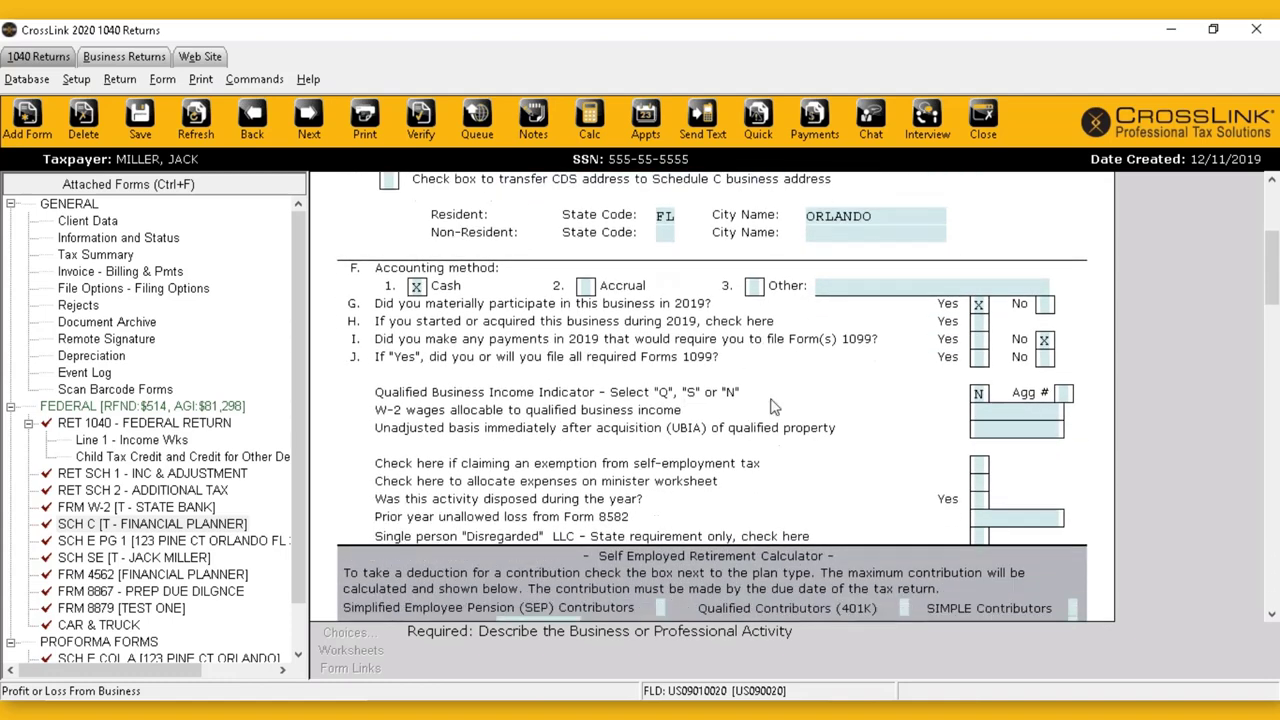
pyautogui.scroll(-11, 785, 397)
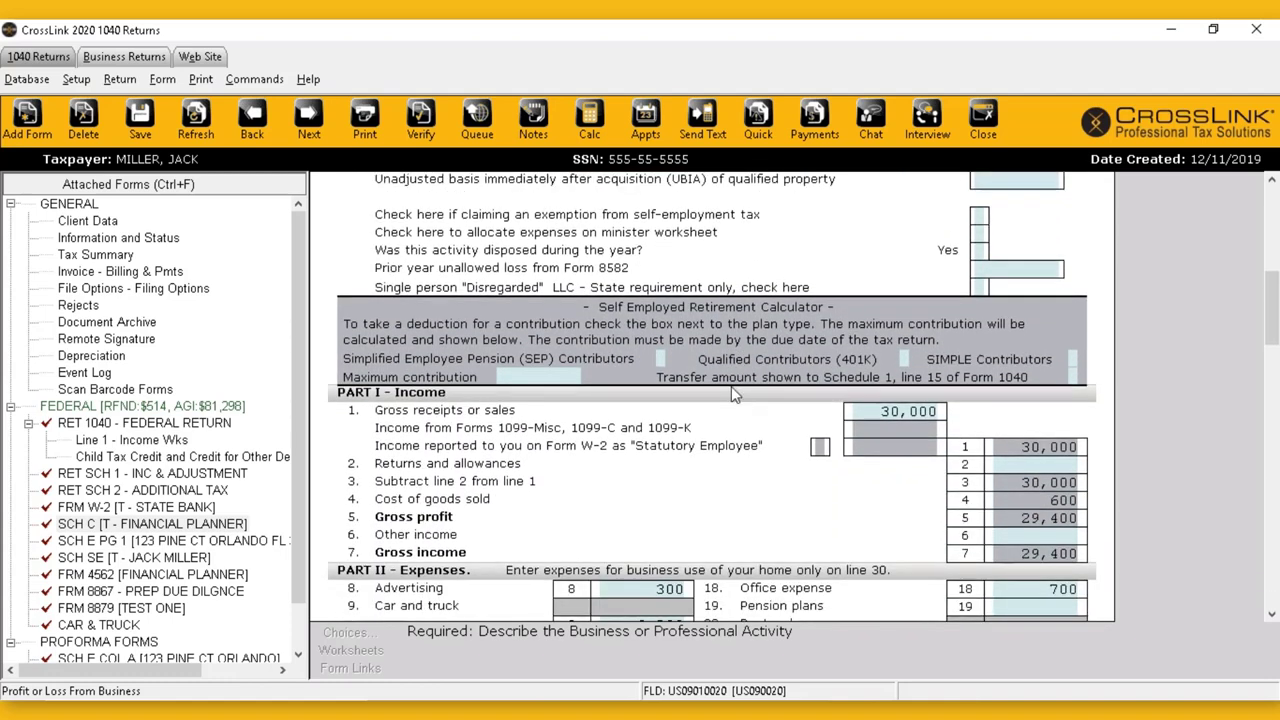
pyautogui.scroll(-6, 731, 386)
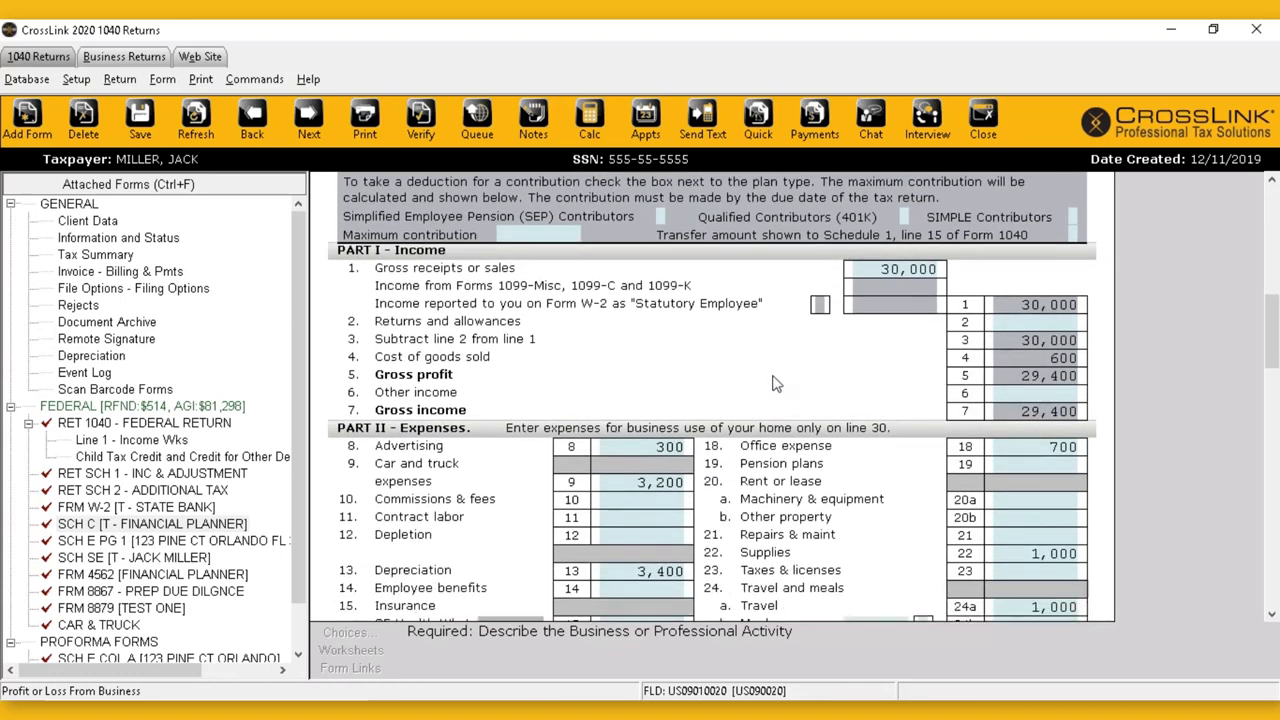
pyautogui.scroll(-3, 689, 387)
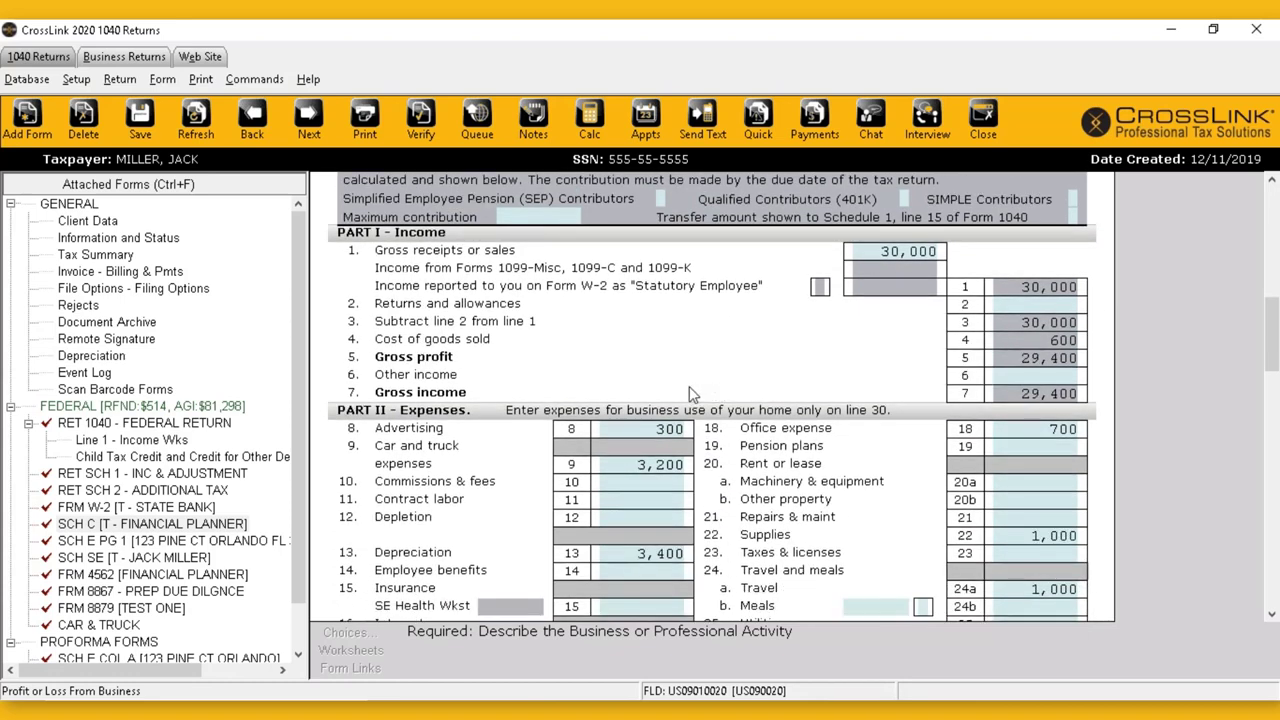
pyautogui.scroll(-4, 690, 420)
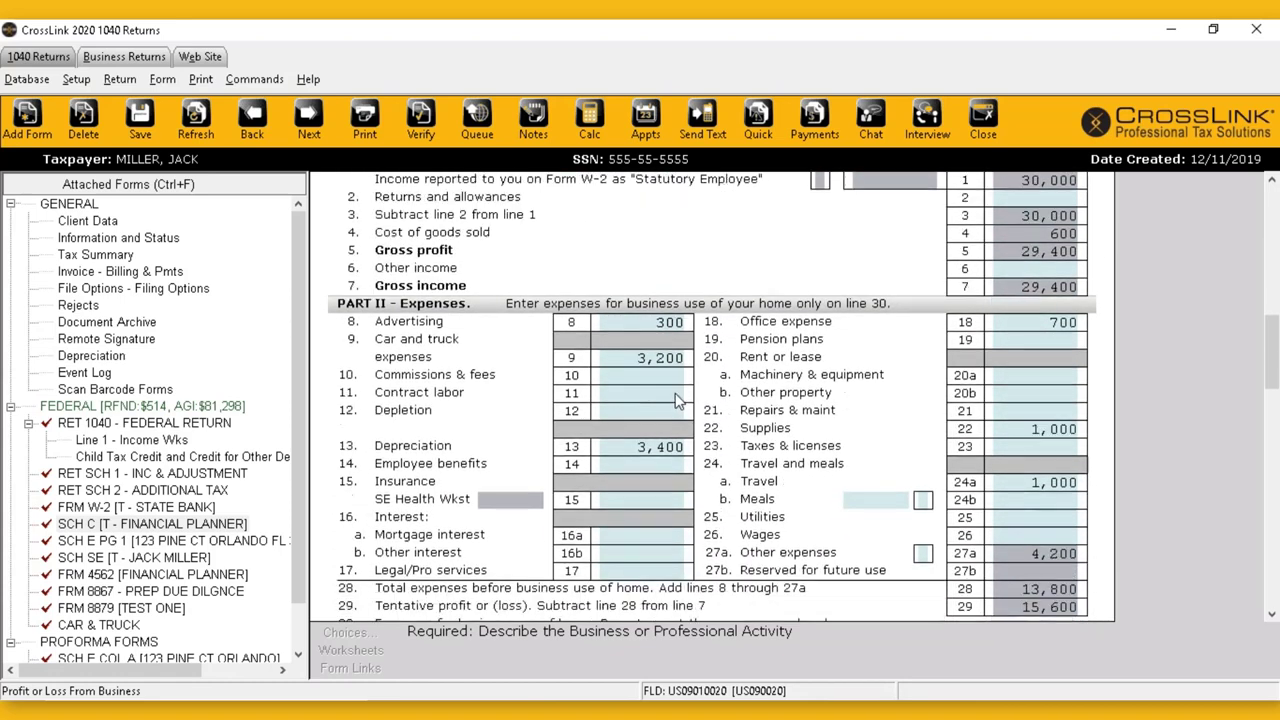
# Look up the vehicle listed under Car/Truck Vehicle Allocation in the return's depreciation entries, then close the asset list.
pyautogui.doubleClick(100, 357)
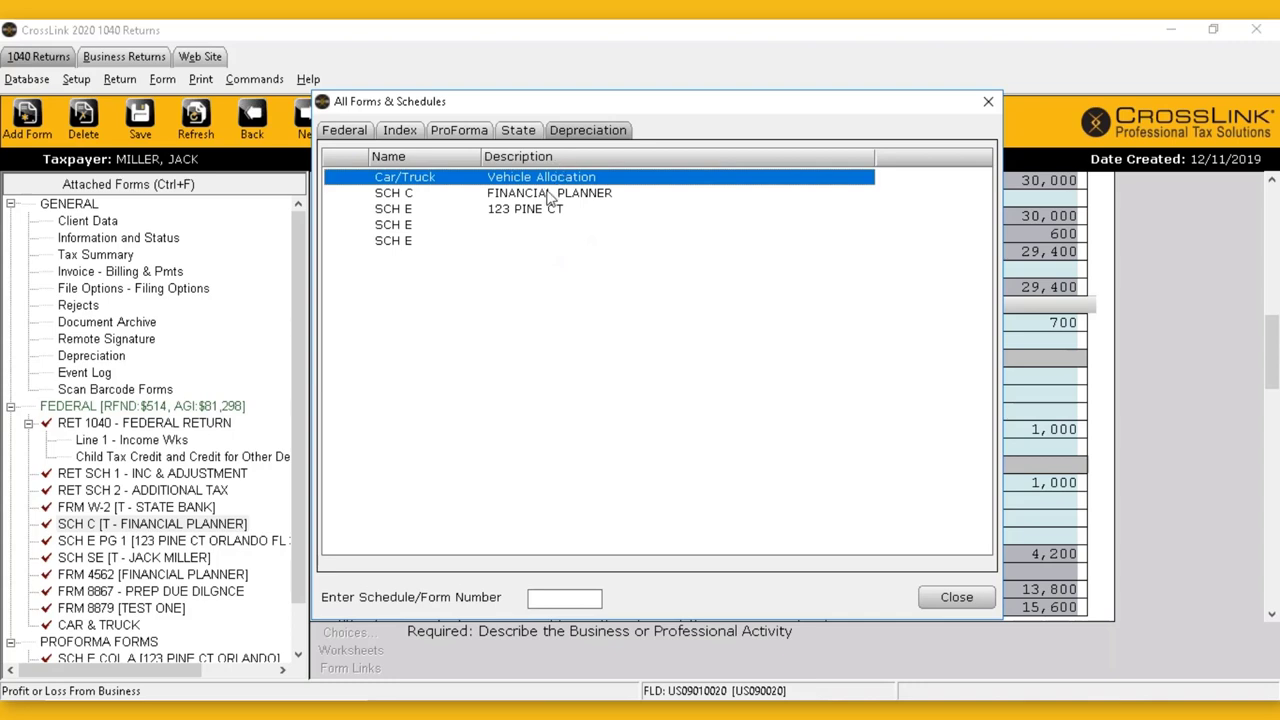
pyautogui.click(409, 198)
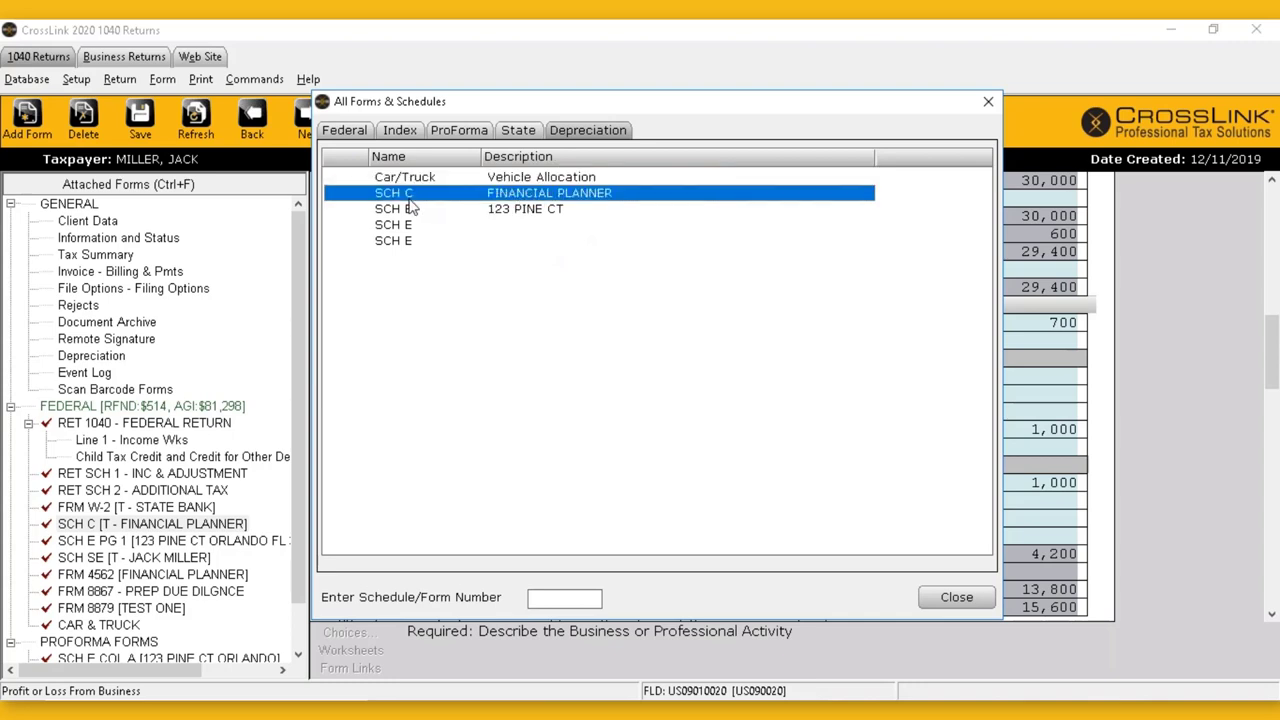
pyautogui.doubleClick(526, 180)
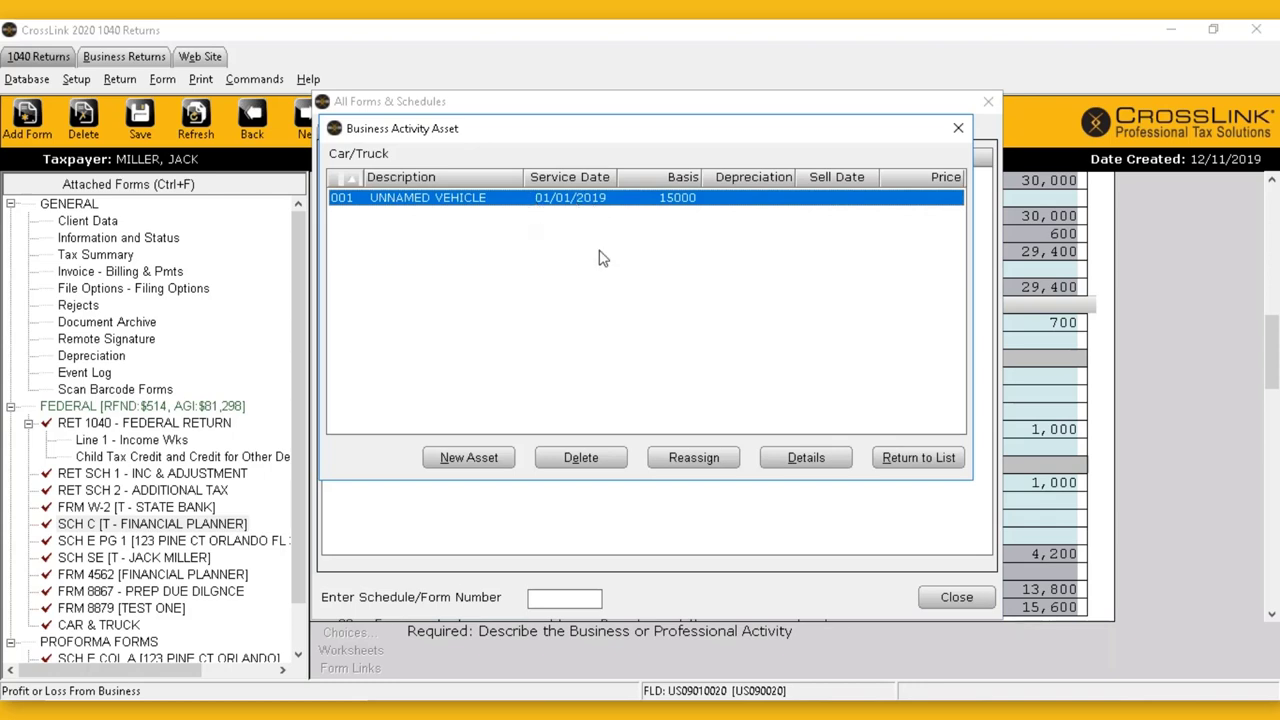
pyautogui.click(958, 128)
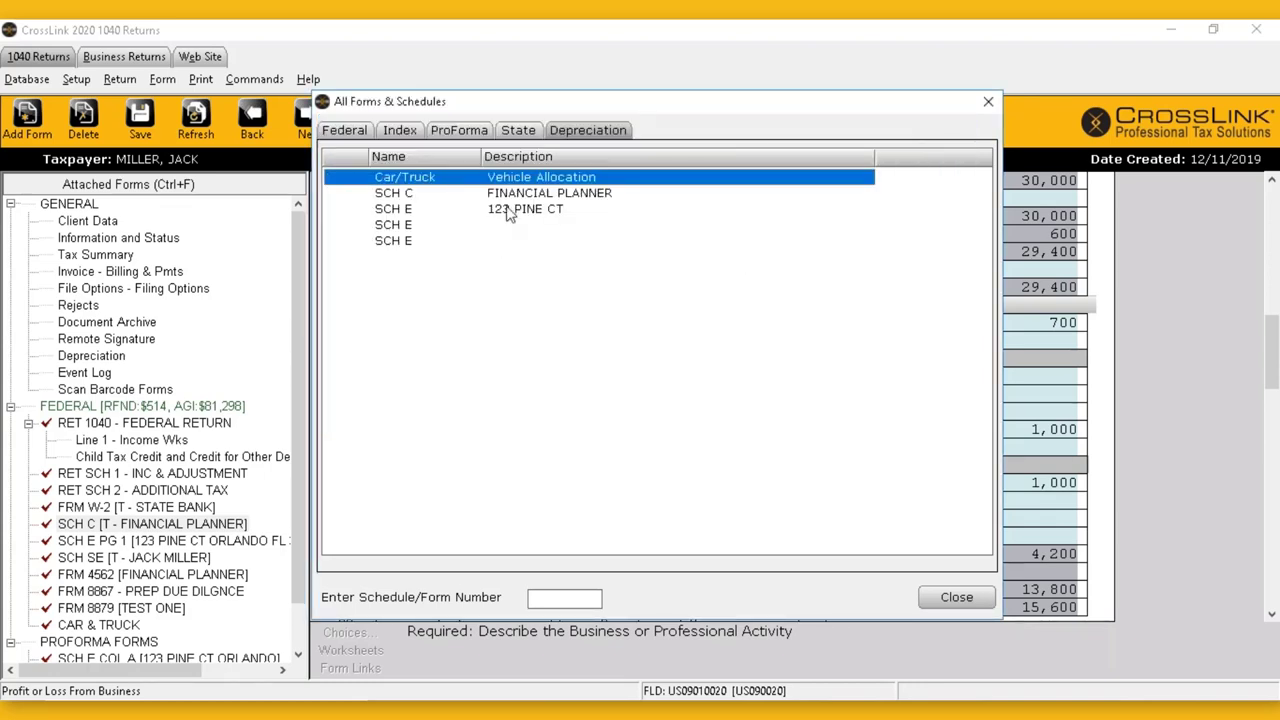
# Inspect the FINANCIAL PLANNER Schedule C depreciation assets and the COMPUTER asset's details, then close the depreciation windows.
pyautogui.doubleClick(550, 194)
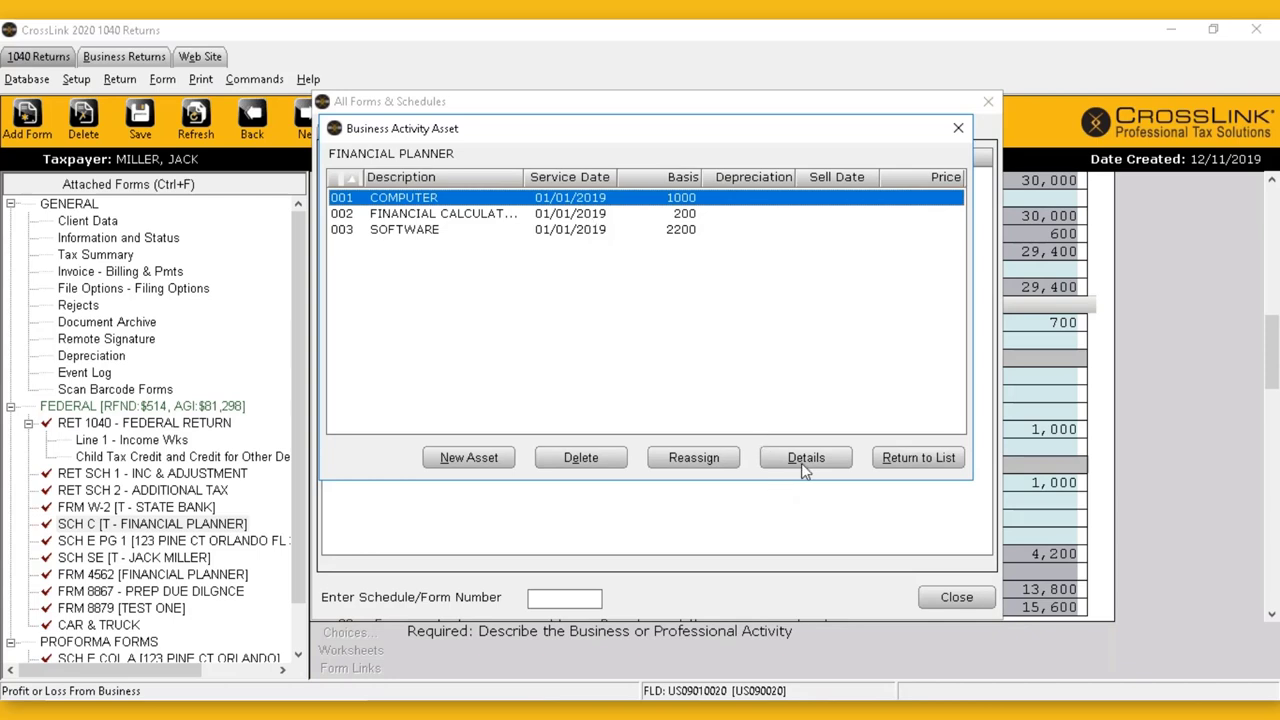
pyautogui.doubleClick(598, 203)
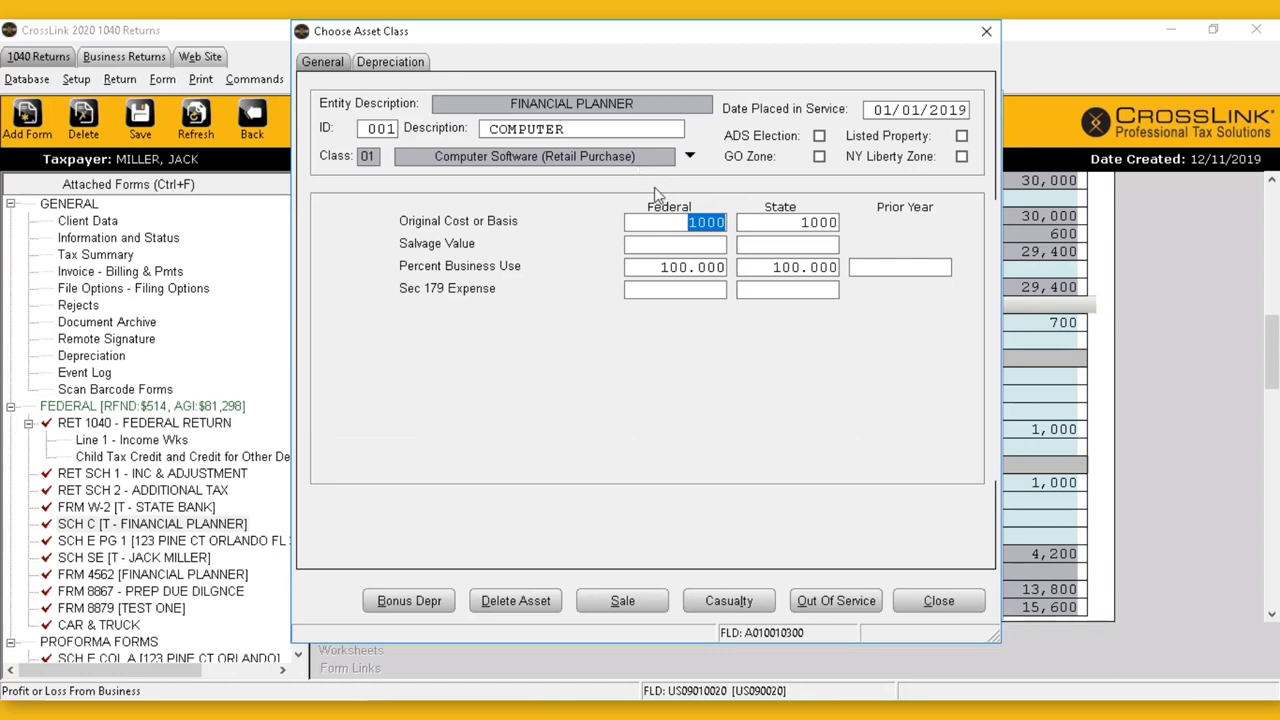
pyautogui.click(404, 66)
pyautogui.click(326, 68)
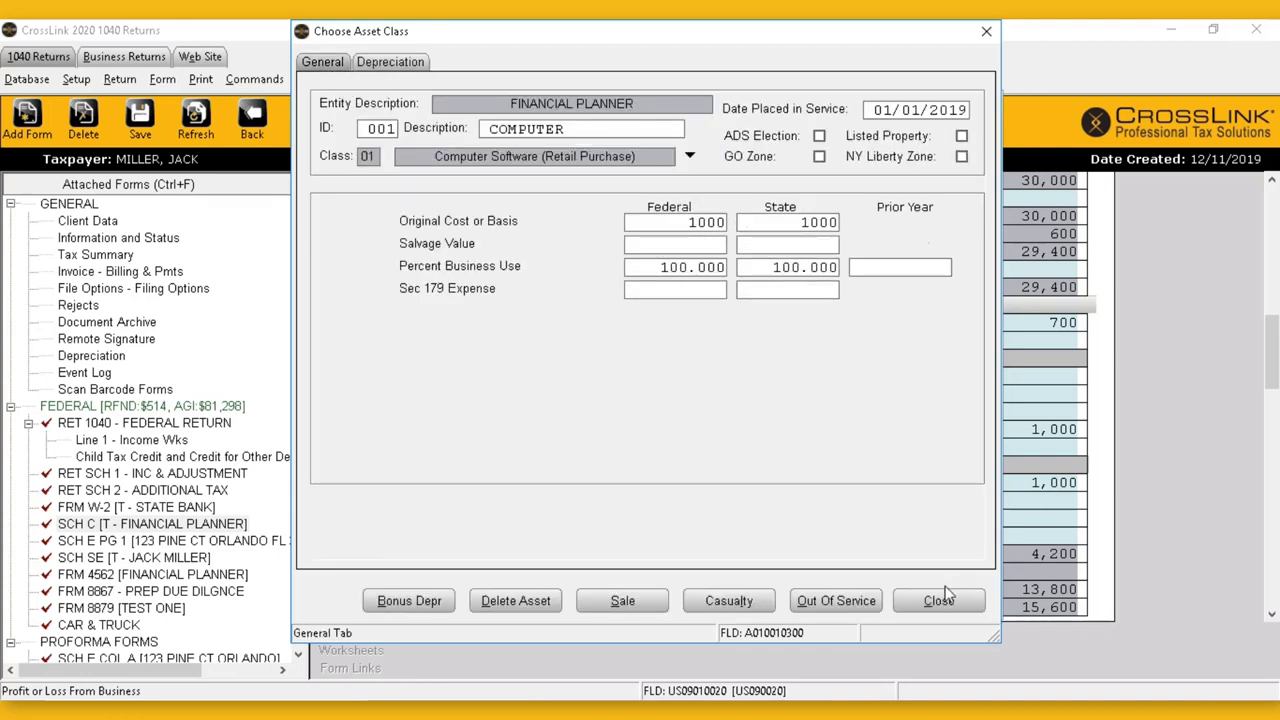
pyautogui.click(924, 608)
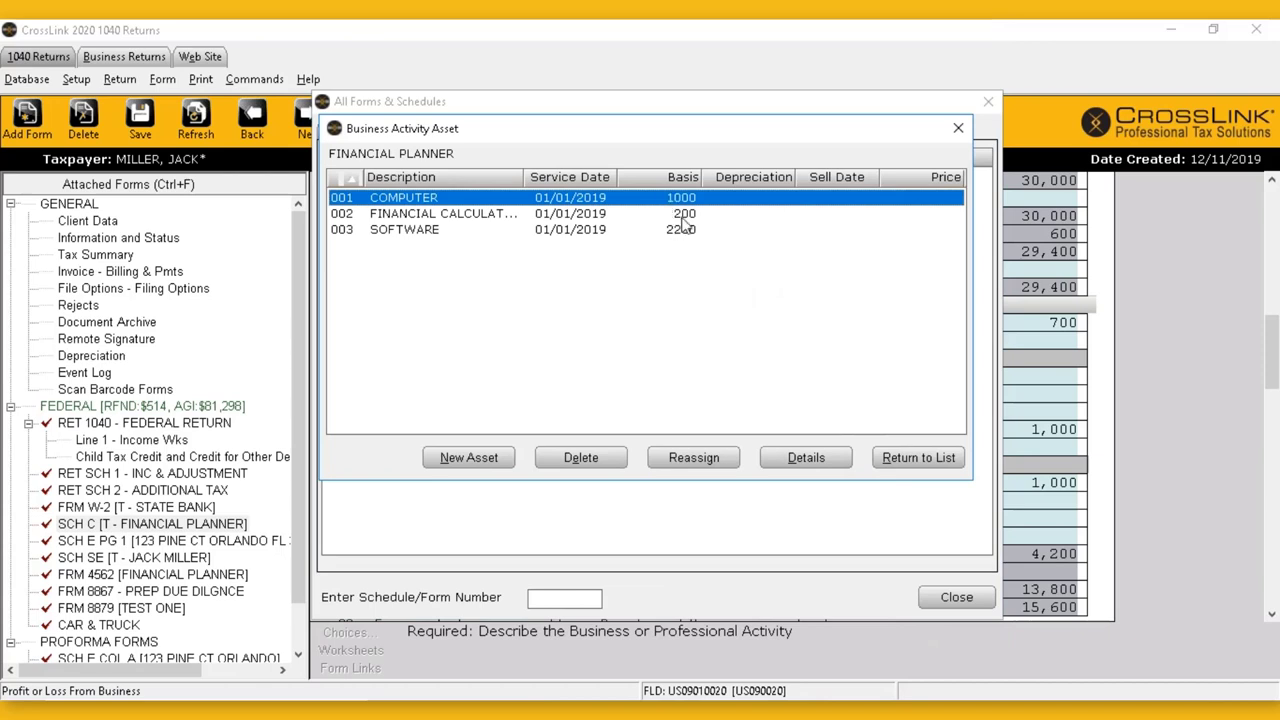
pyautogui.click(927, 458)
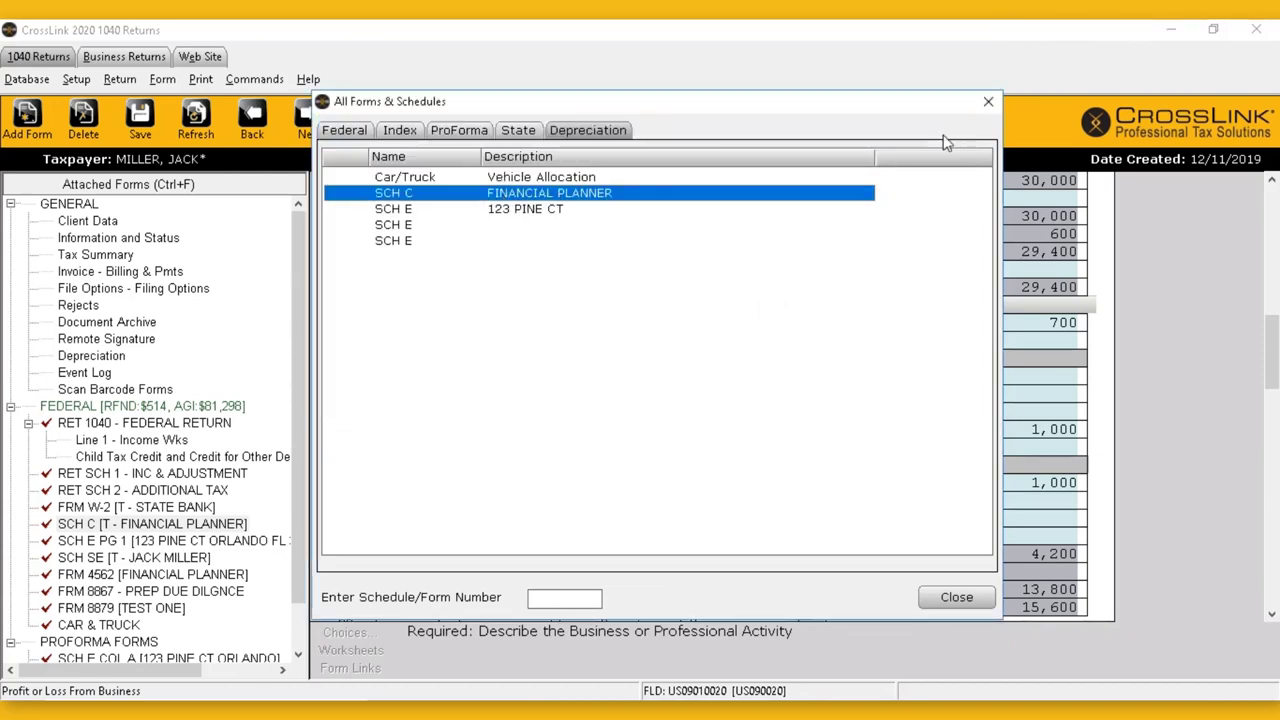
pyautogui.click(990, 103)
# Review the completed Schedule C from the accounting method through income, expenses and cost of goods sold to the Part IV vehicle information.
pyautogui.scroll(-3, 1006, 413)
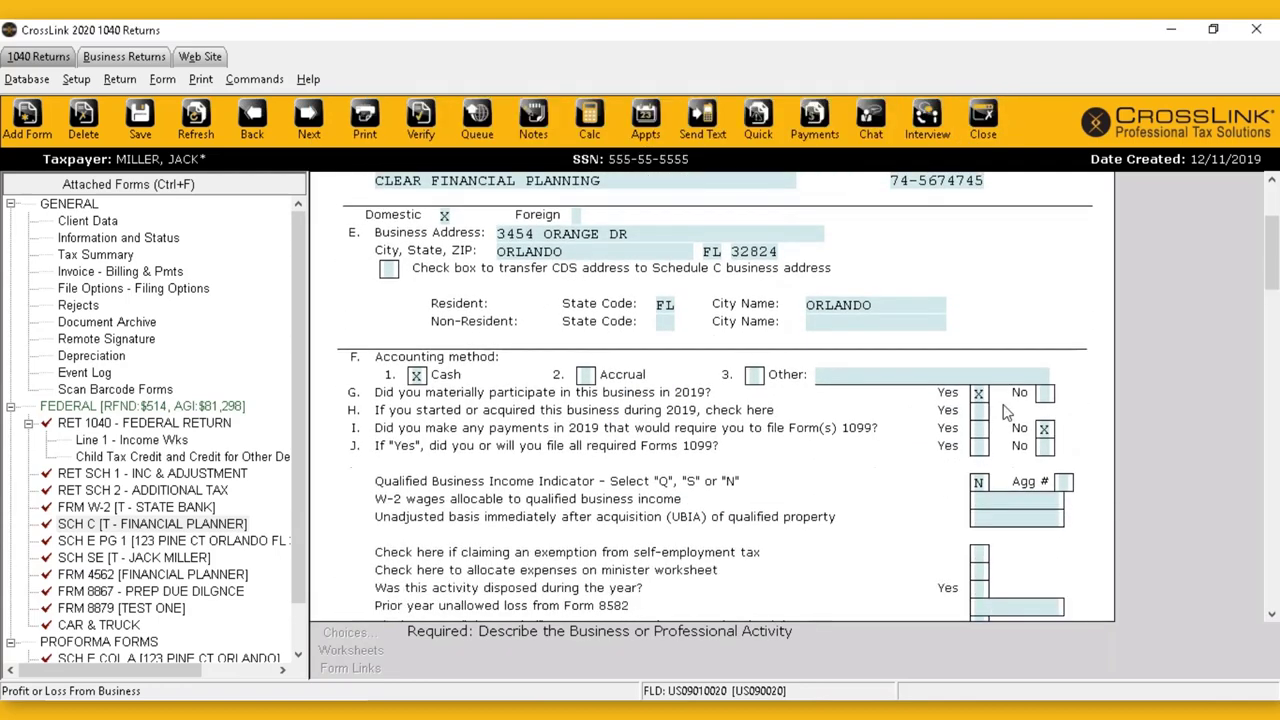
pyautogui.scroll(-5, 1006, 413)
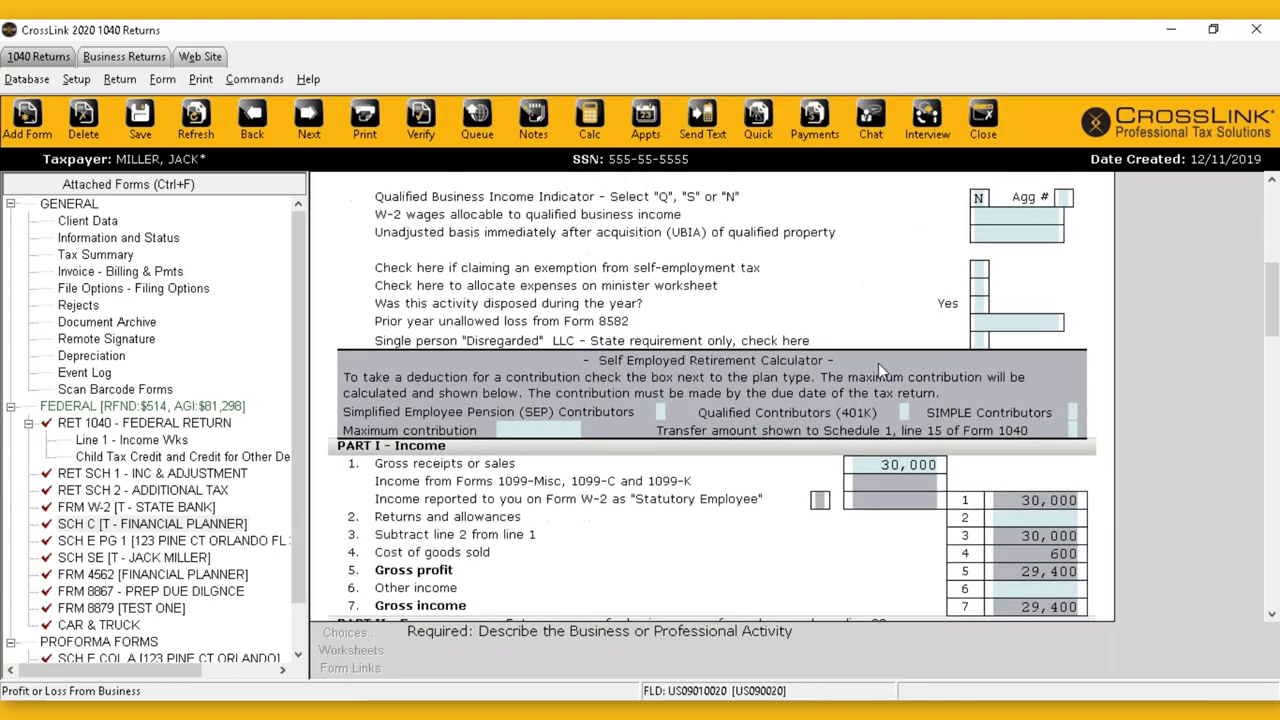
pyautogui.scroll(-3, 880, 370)
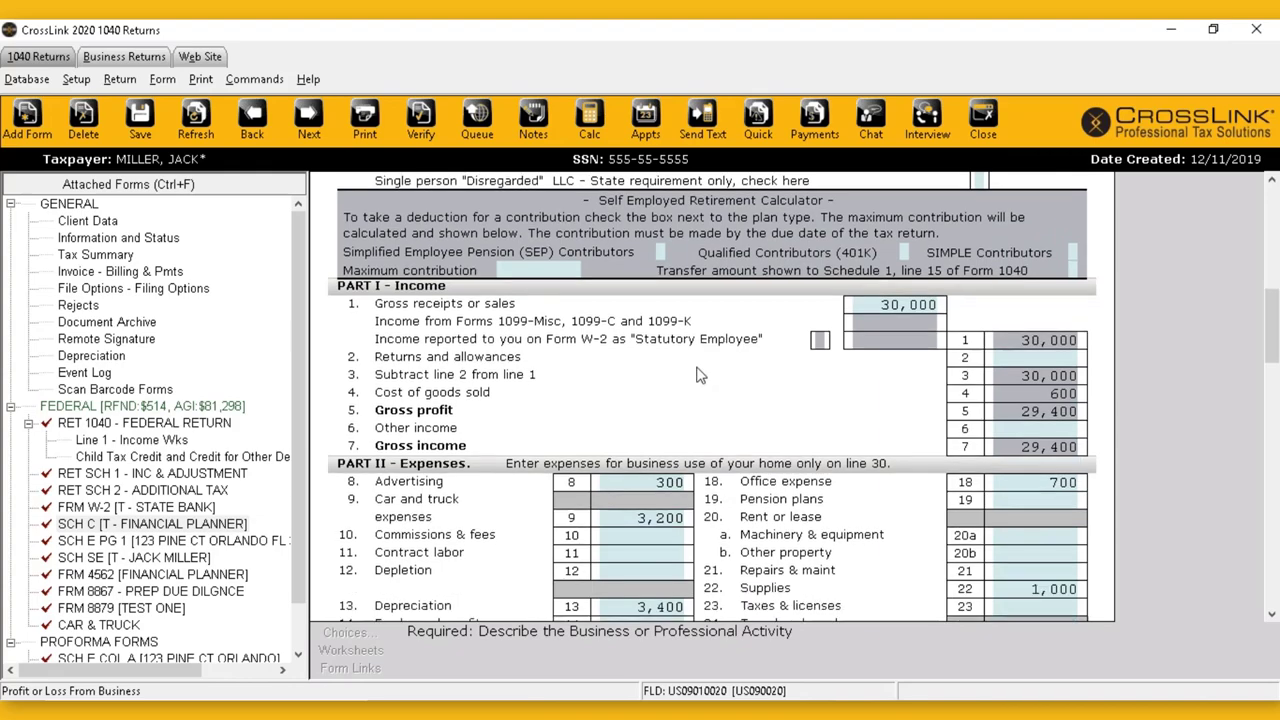
pyautogui.scroll(-5, 698, 374)
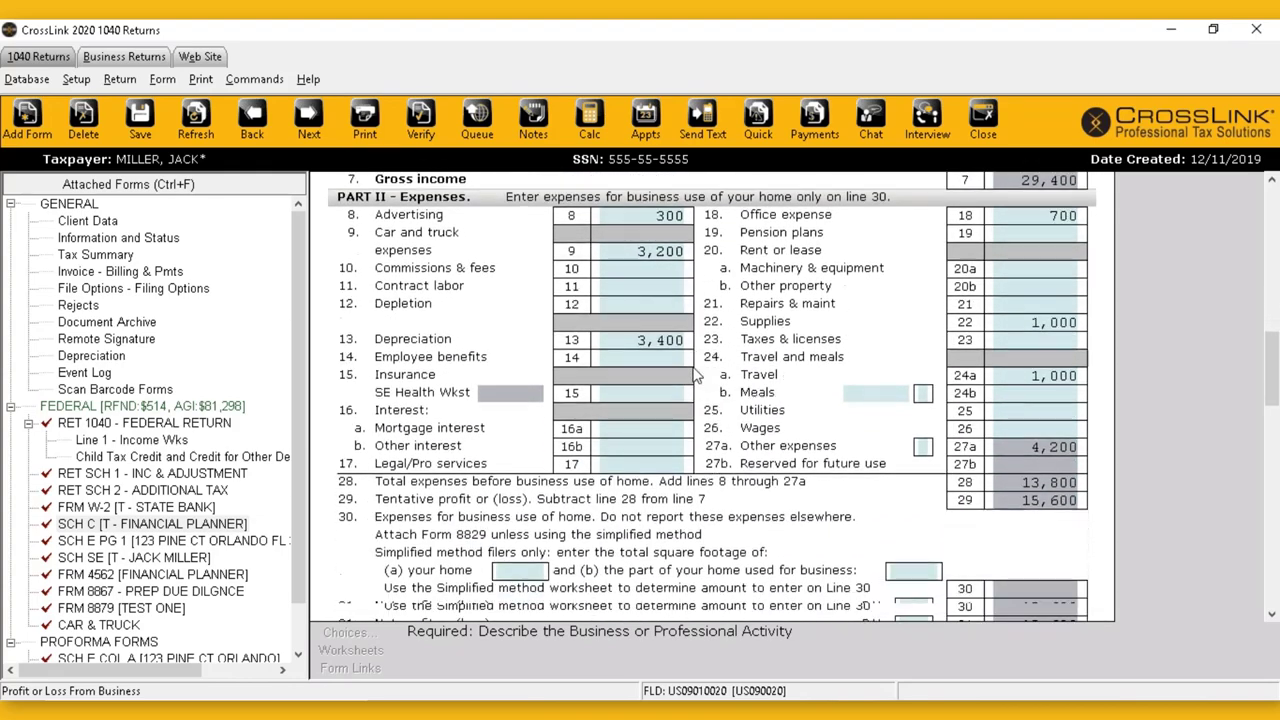
pyautogui.scroll(-7, 697, 374)
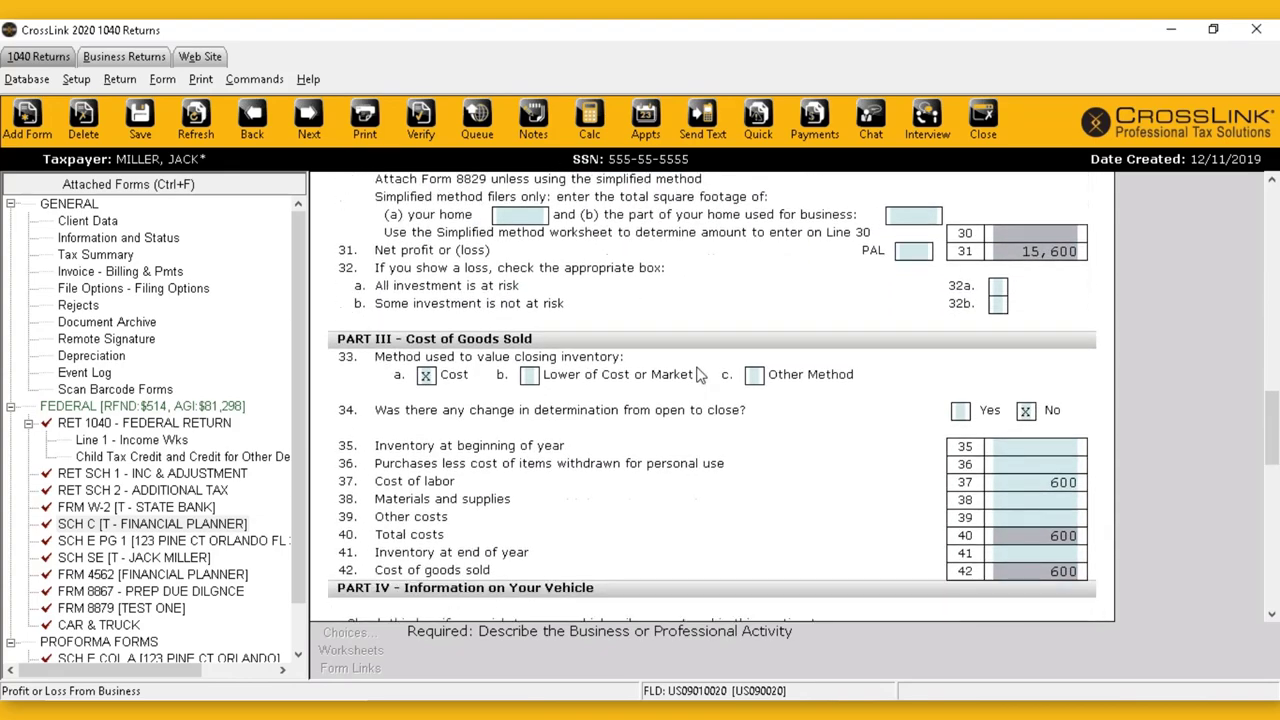
pyautogui.scroll(-3, 699, 374)
pyautogui.scroll(-4, 700, 375)
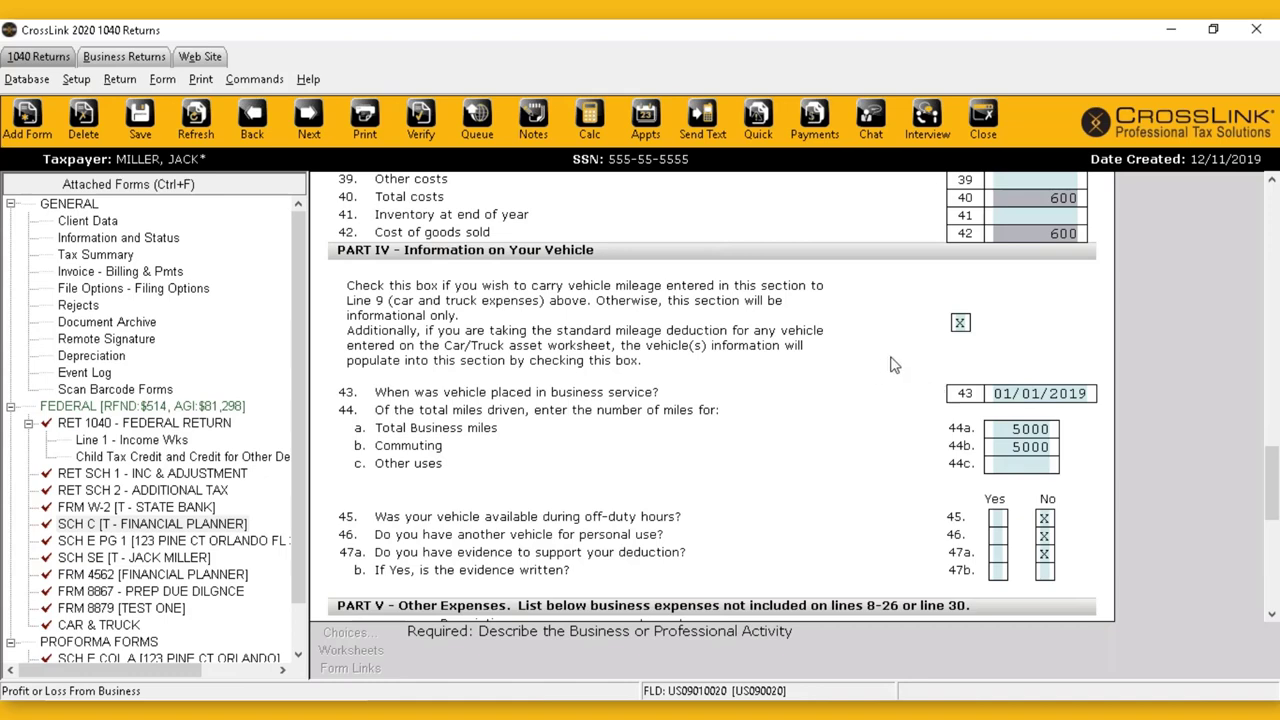
pyautogui.scroll(-2, 725, 374)
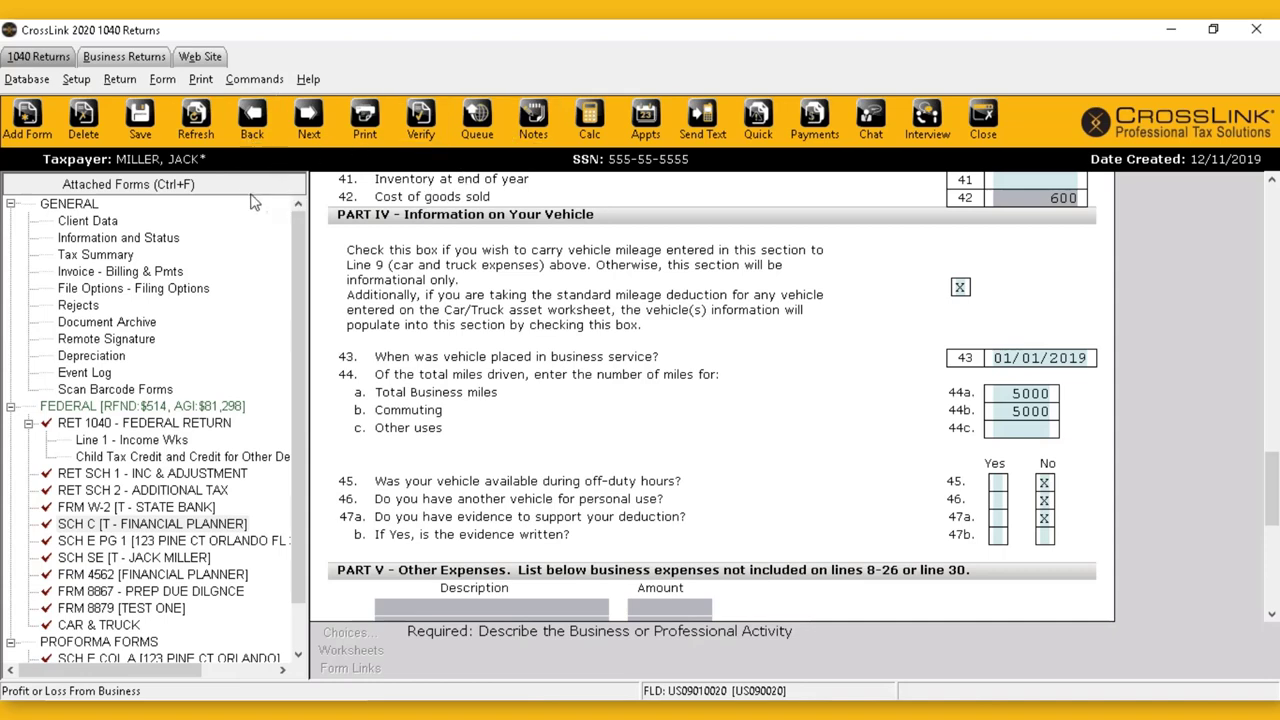
# Look up Schedule E Page 1 in the federal forms list sorted by name, then close the list without adding a form.
pyautogui.click(40, 135)
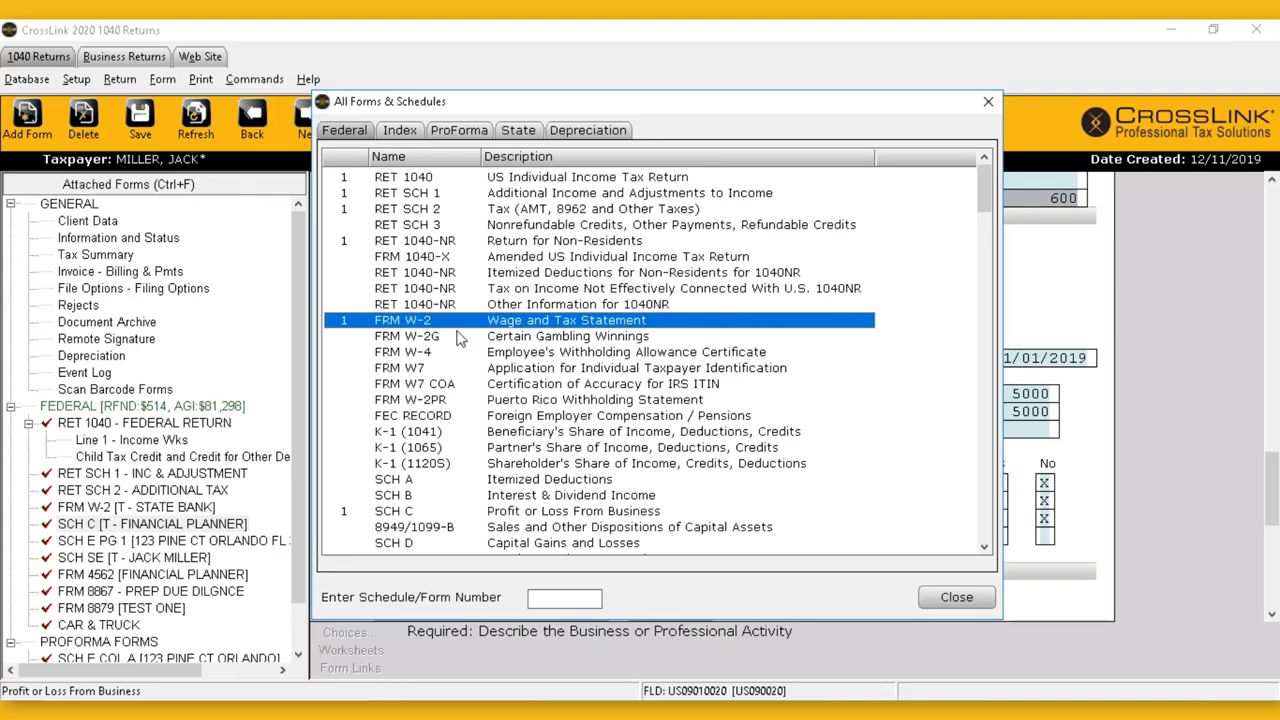
pyautogui.click(392, 160)
pyautogui.scroll(-20, 474, 372)
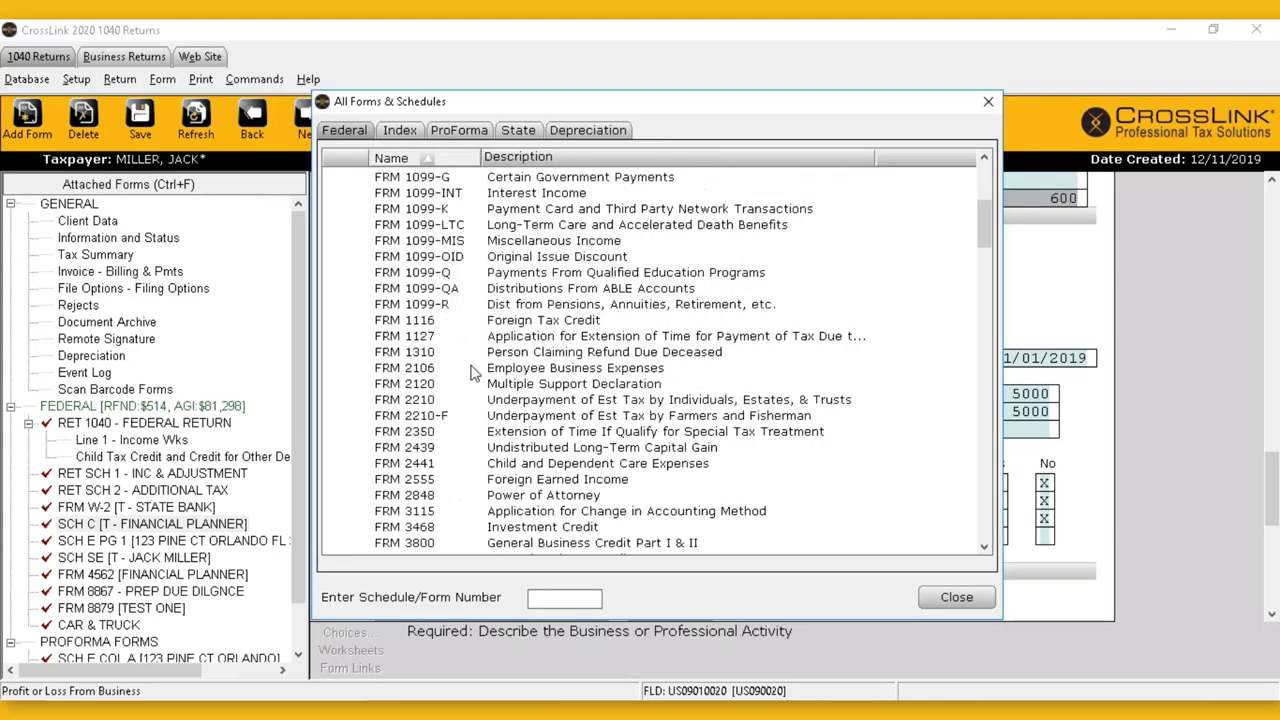
pyautogui.scroll(-20, 474, 372)
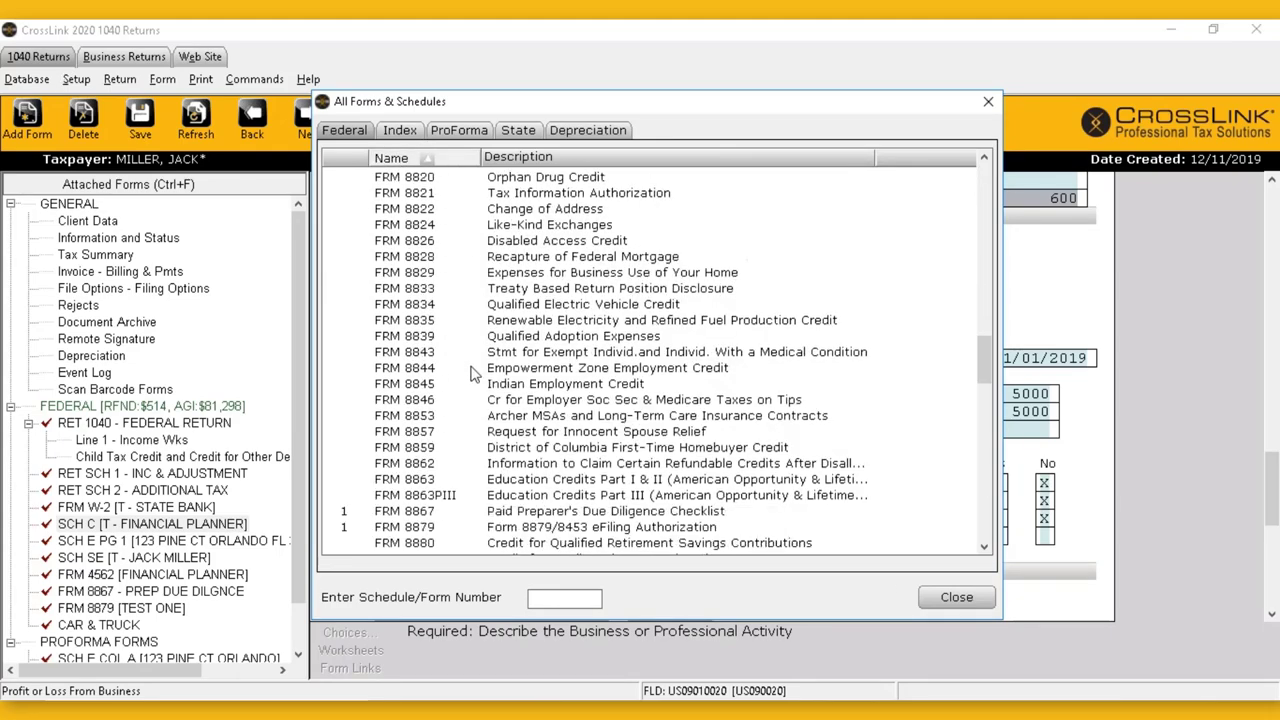
pyautogui.scroll(-20, 462, 436)
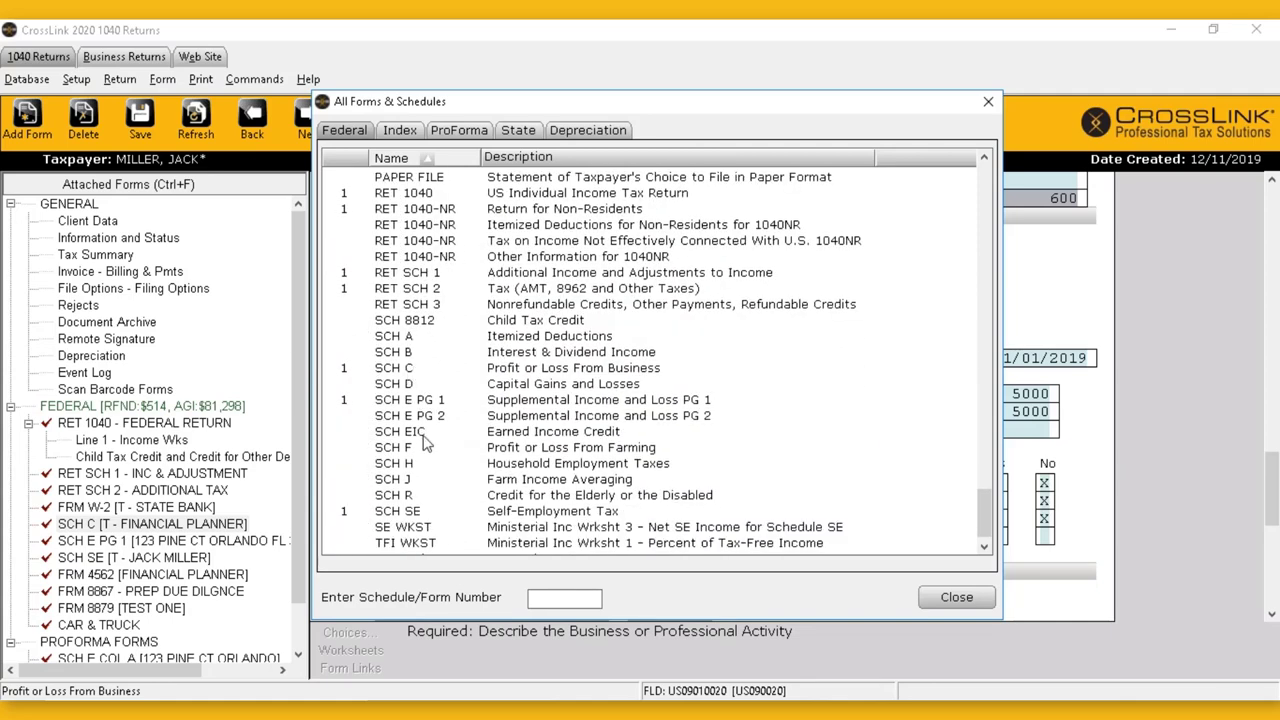
pyautogui.click(409, 402)
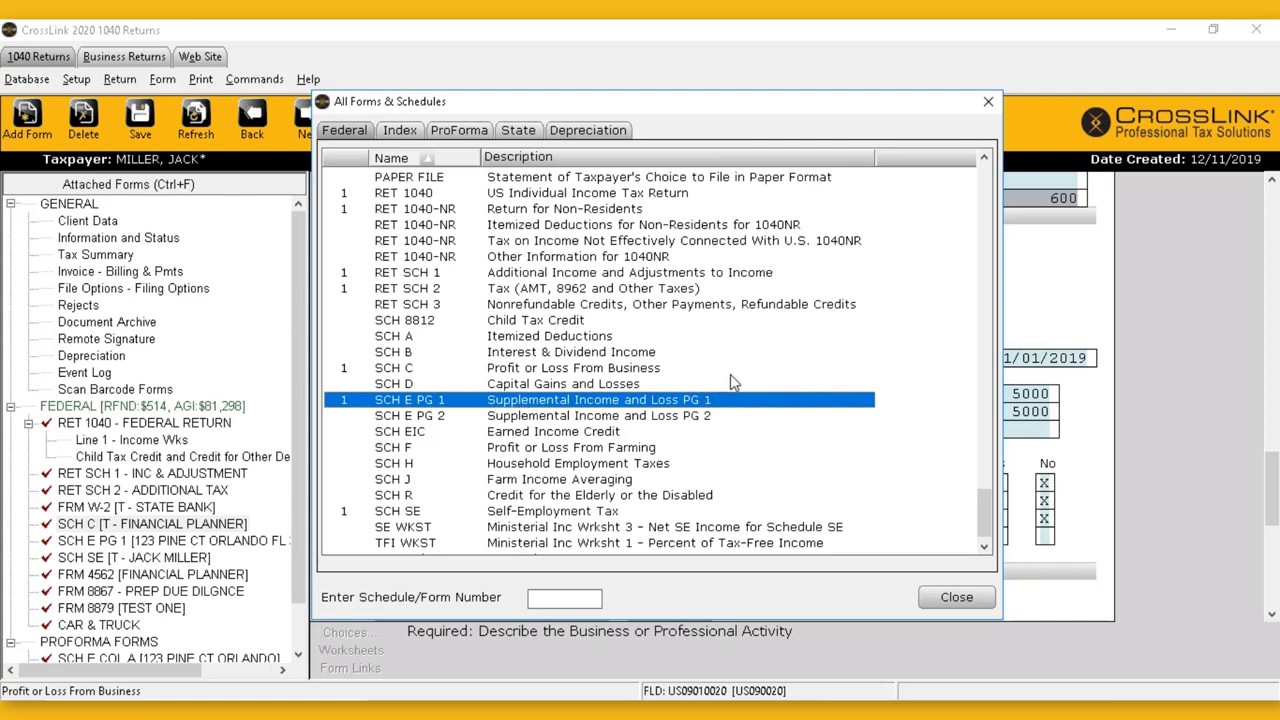
pyautogui.click(990, 104)
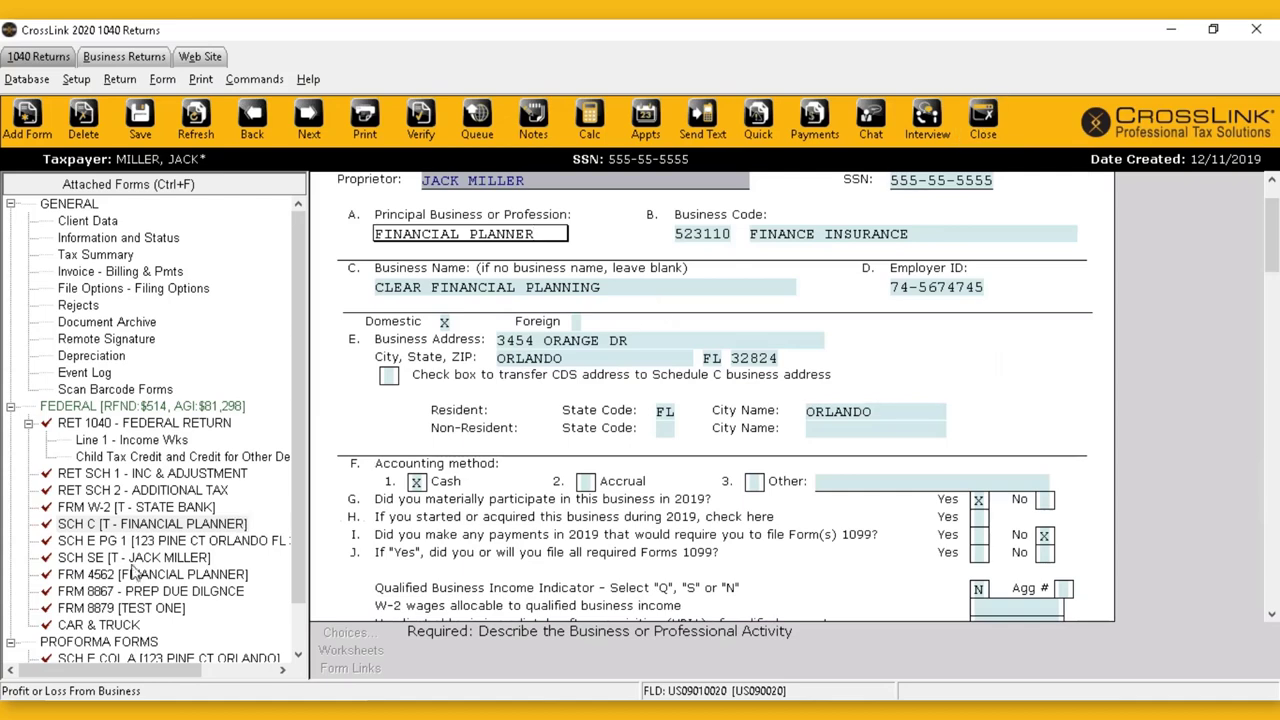
# Open the attached Schedule E Page 1 and review the rental property's details, residency section and rents received.
pyautogui.click(152, 541)
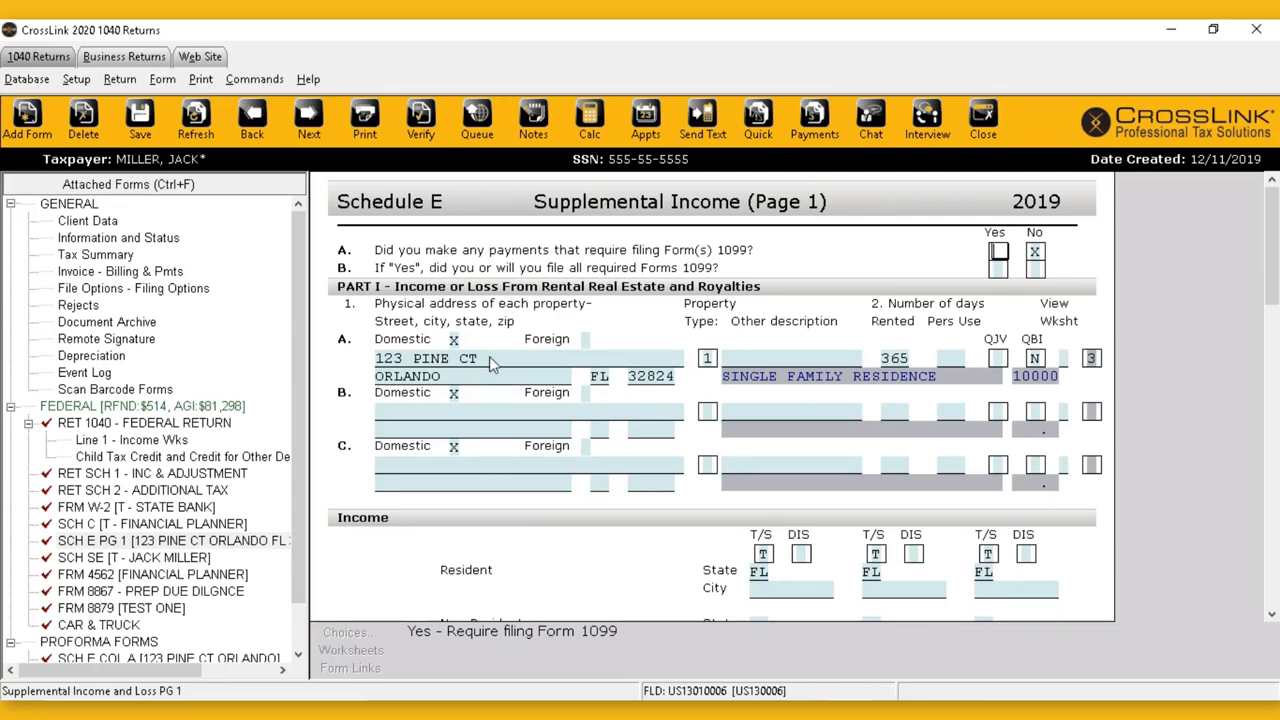
pyautogui.scroll(-1, 490, 357)
pyautogui.scroll(-1, 548, 300)
pyautogui.click(506, 327)
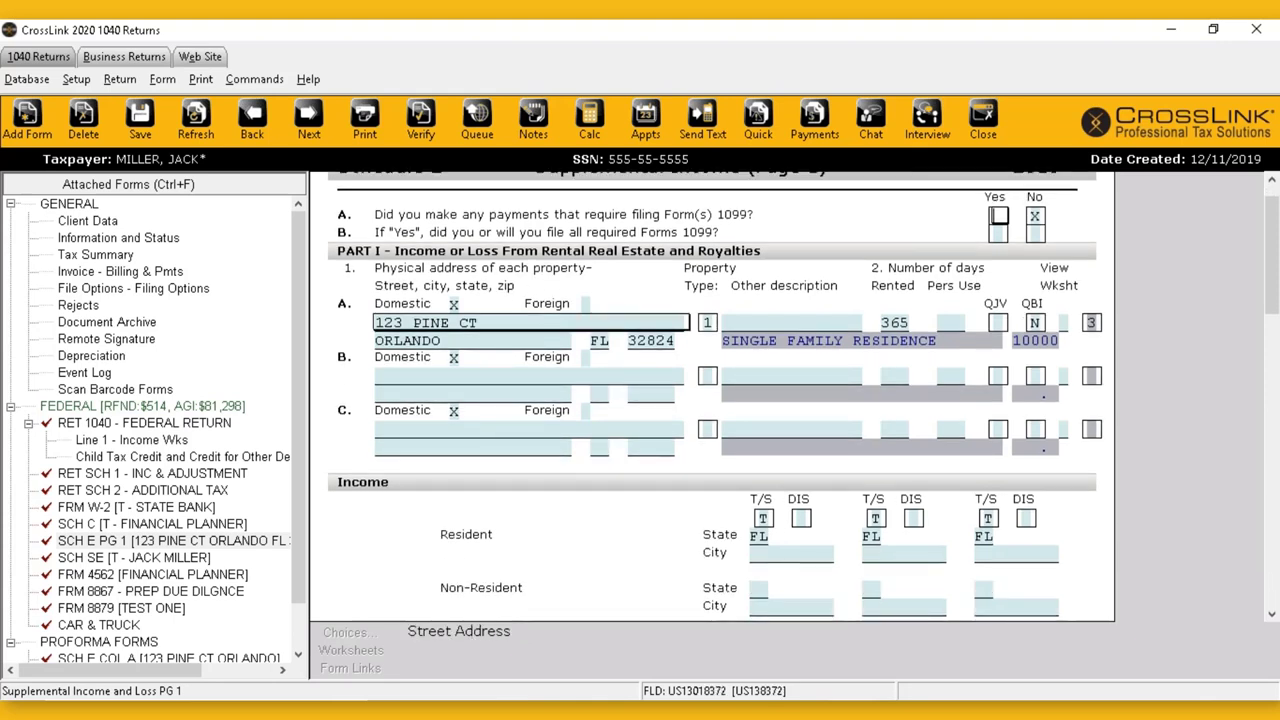
pyautogui.scroll(-1, 506, 327)
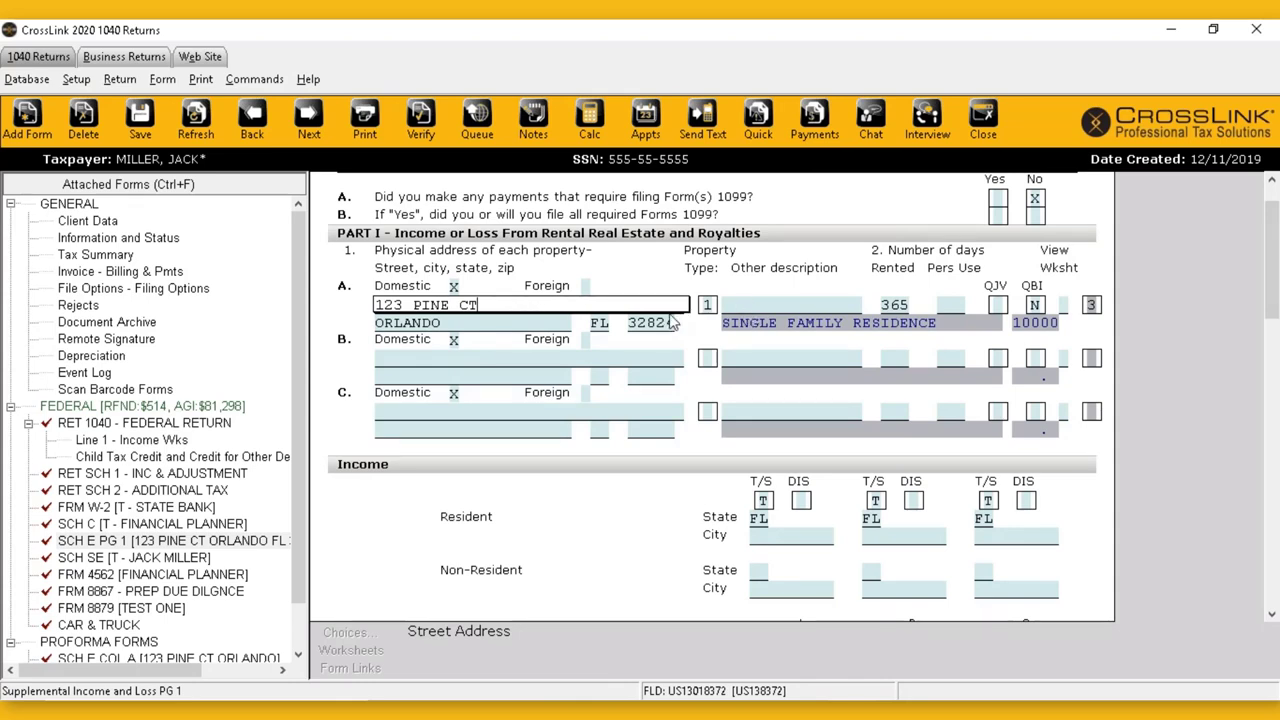
pyautogui.scroll(-1, 698, 325)
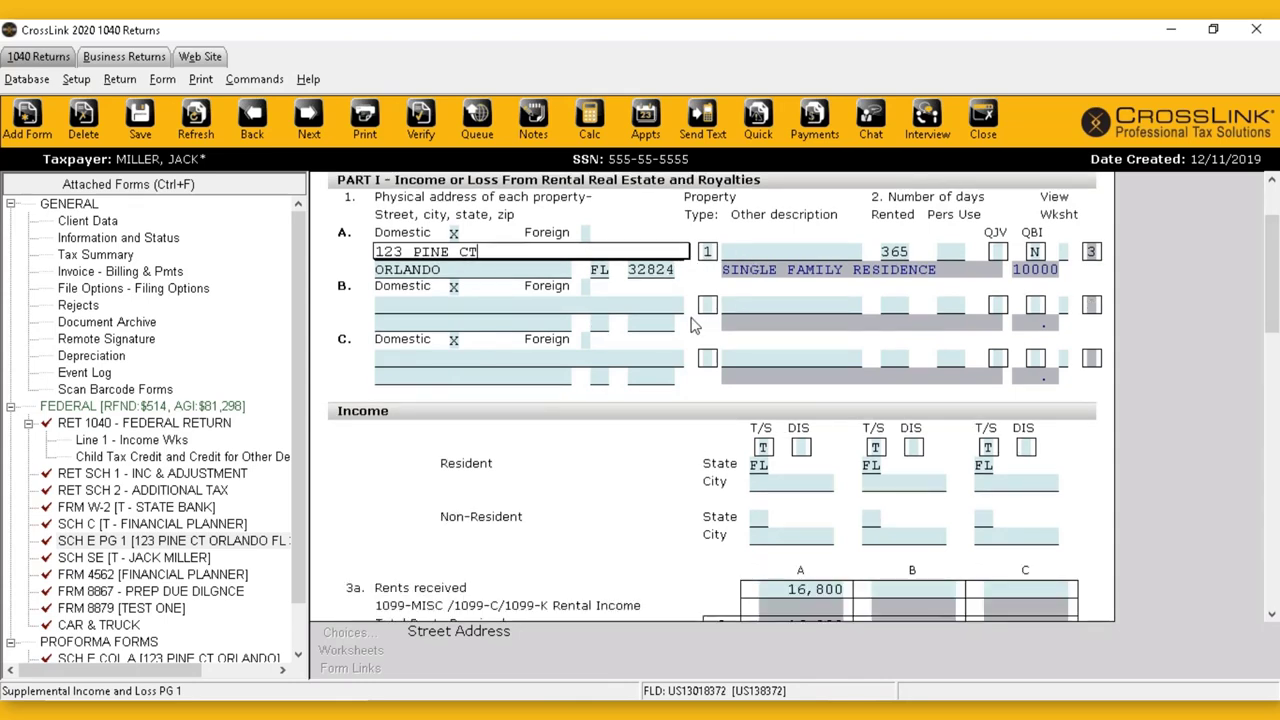
pyautogui.scroll(-2, 695, 325)
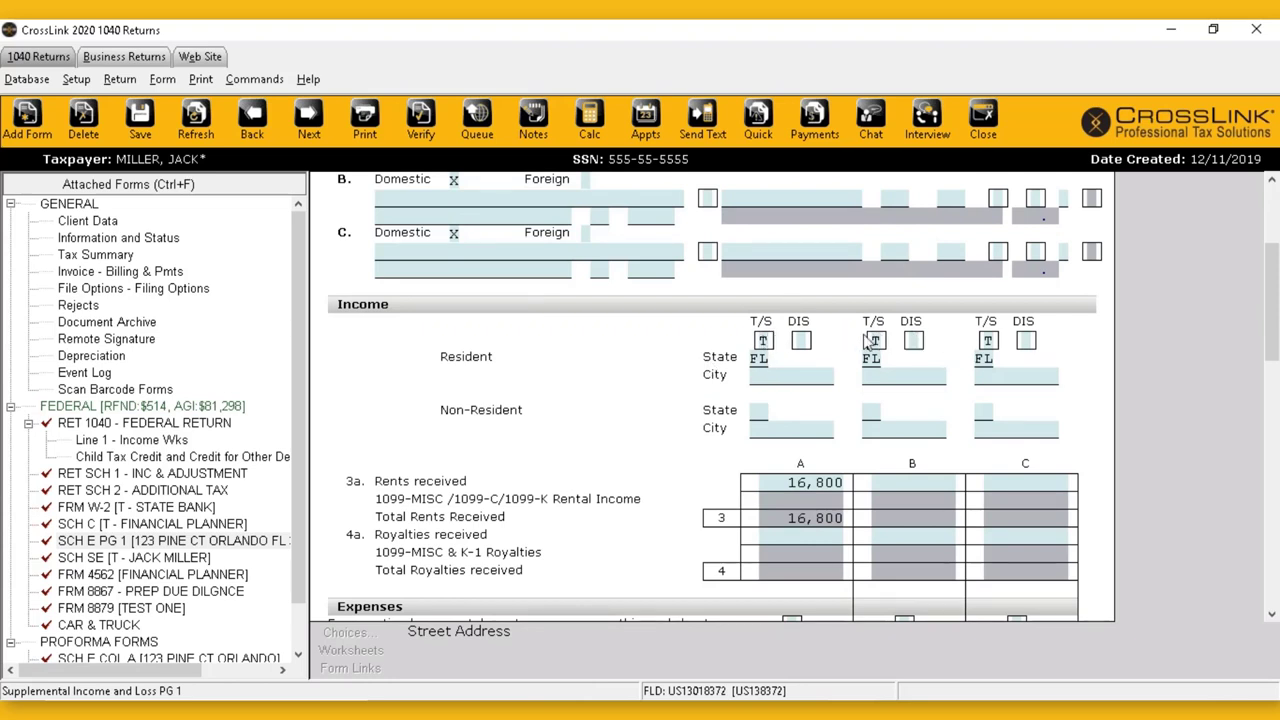
pyautogui.scroll(-1, 768, 350)
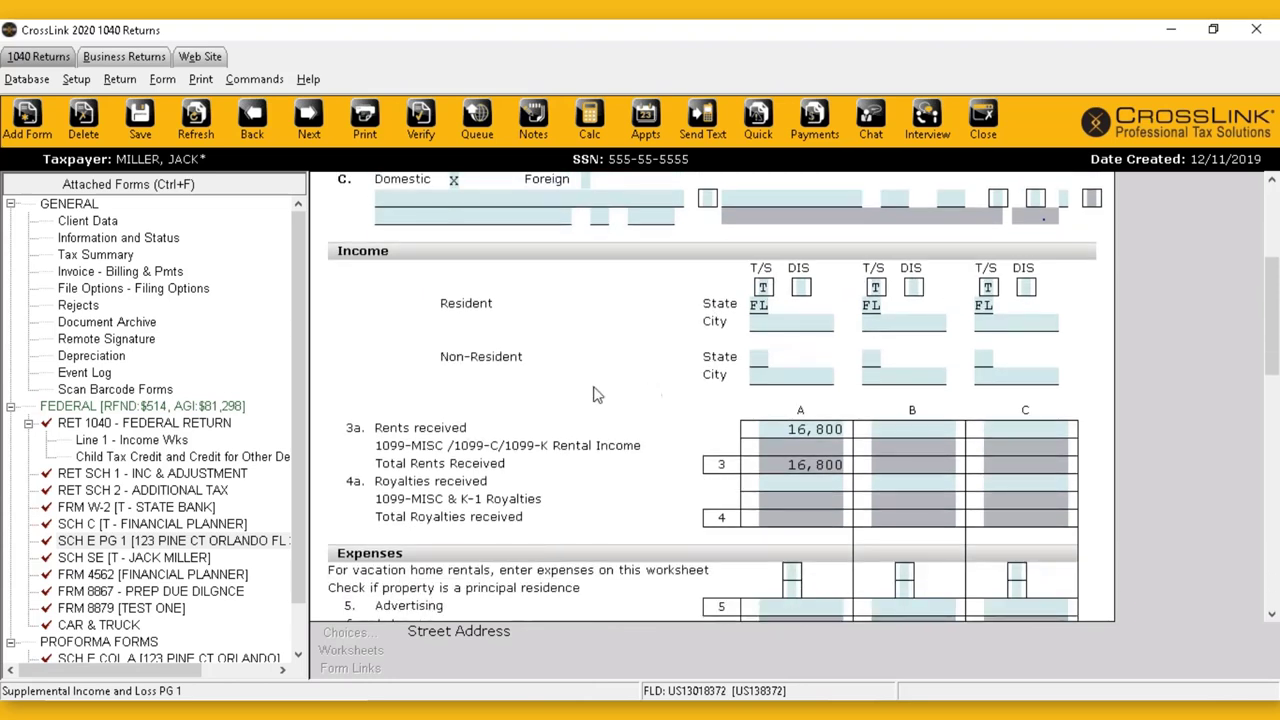
pyautogui.scroll(-1, 640, 410)
pyautogui.click(805, 412)
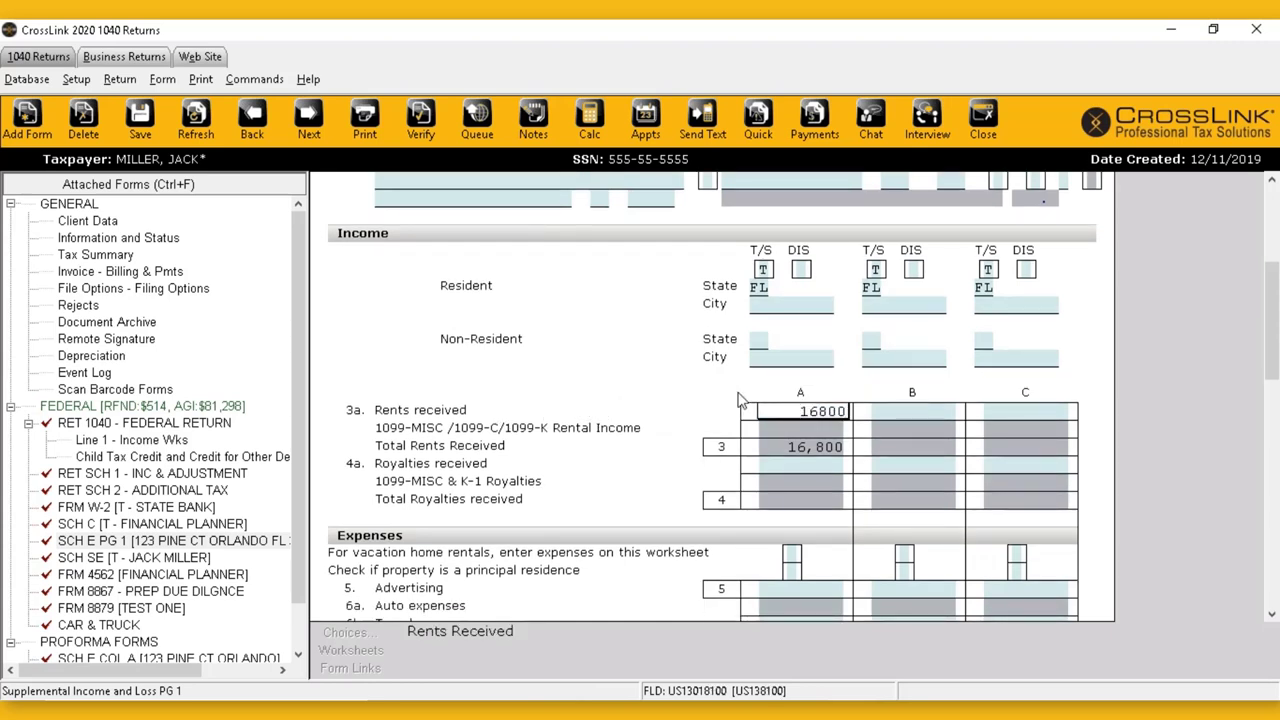
# Examine the Schedule E expense lines, other expenses and net income totals down to Other Statements, and check the attached forms list.
pyautogui.scroll(-3, 738, 390)
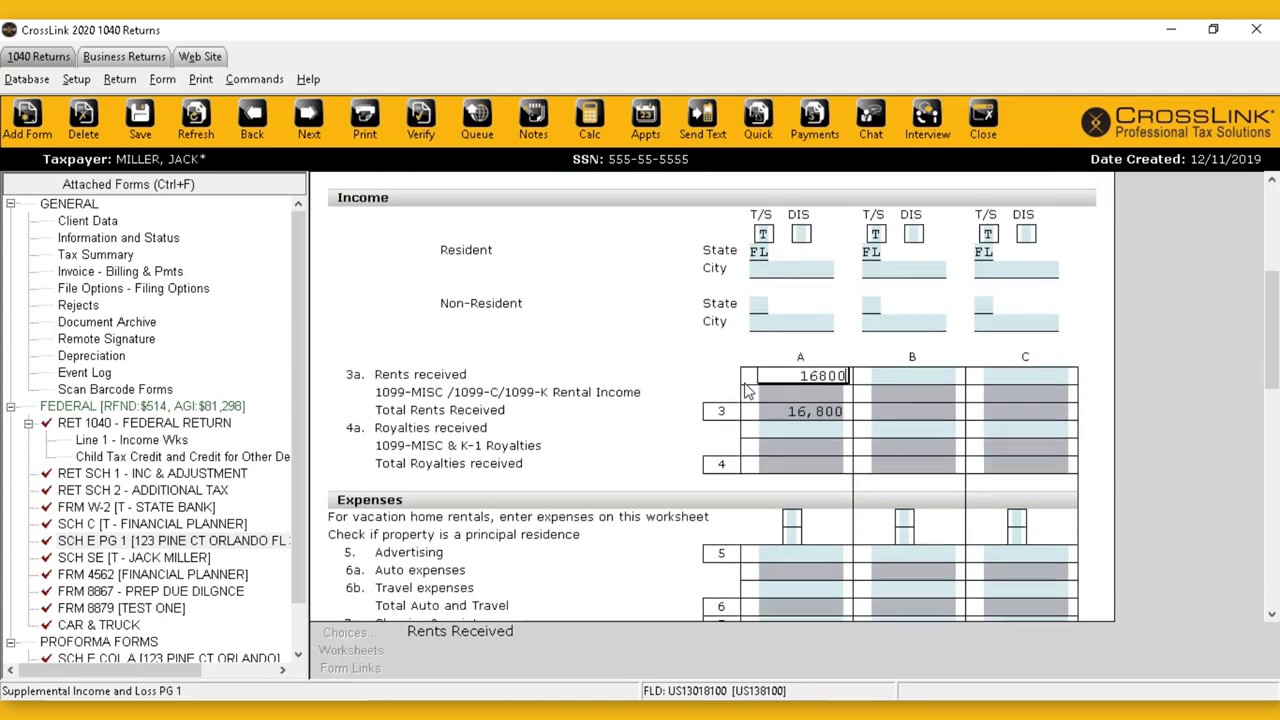
pyautogui.scroll(-1, 738, 370)
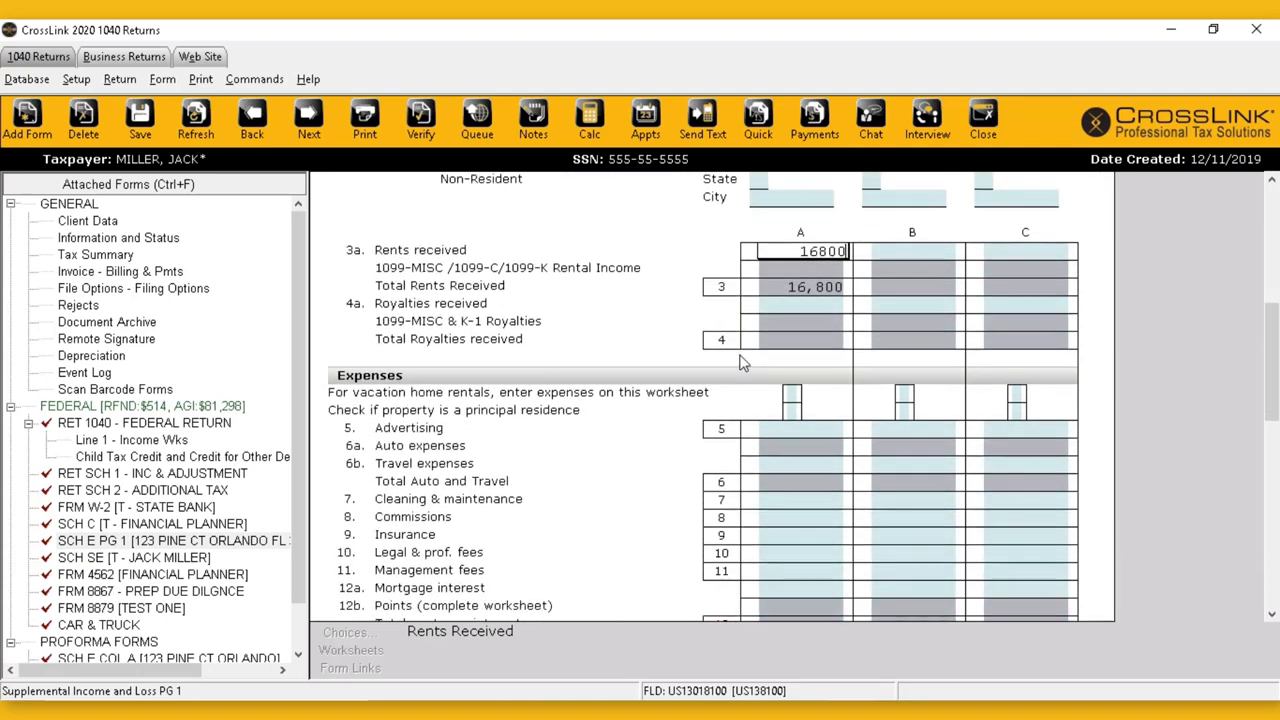
pyautogui.scroll(-4, 740, 362)
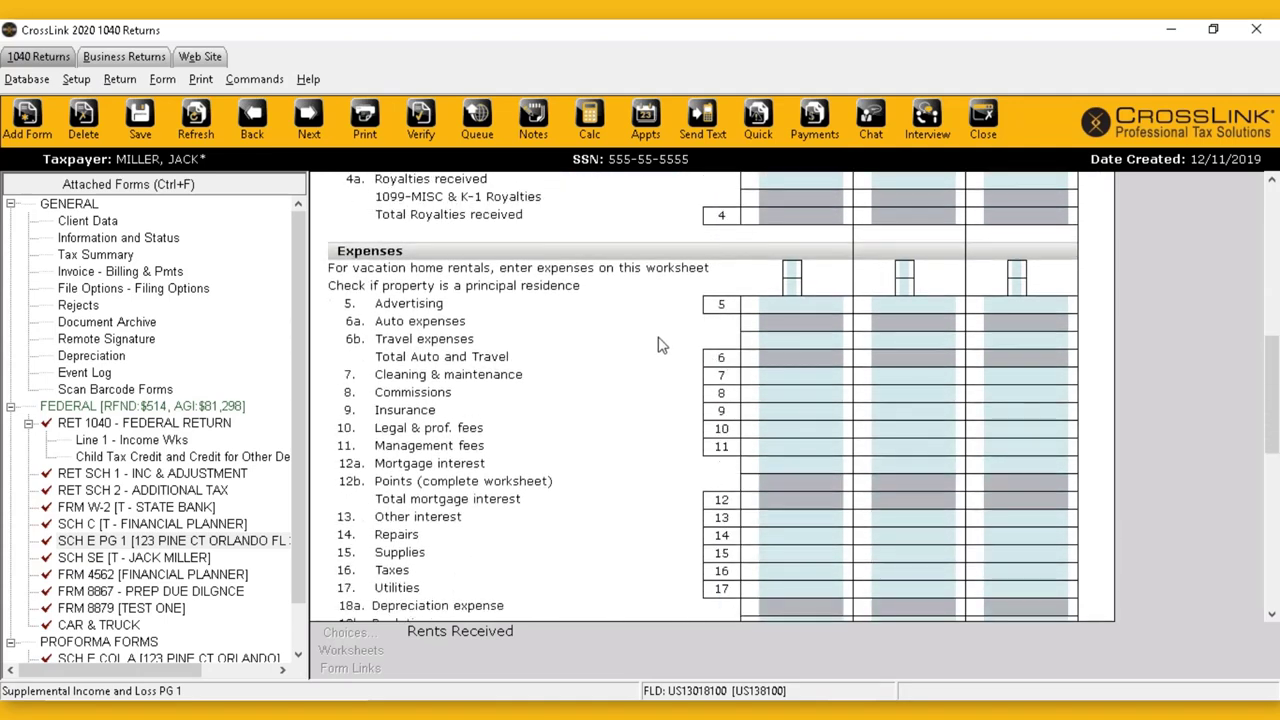
pyautogui.scroll(-1, 652, 340)
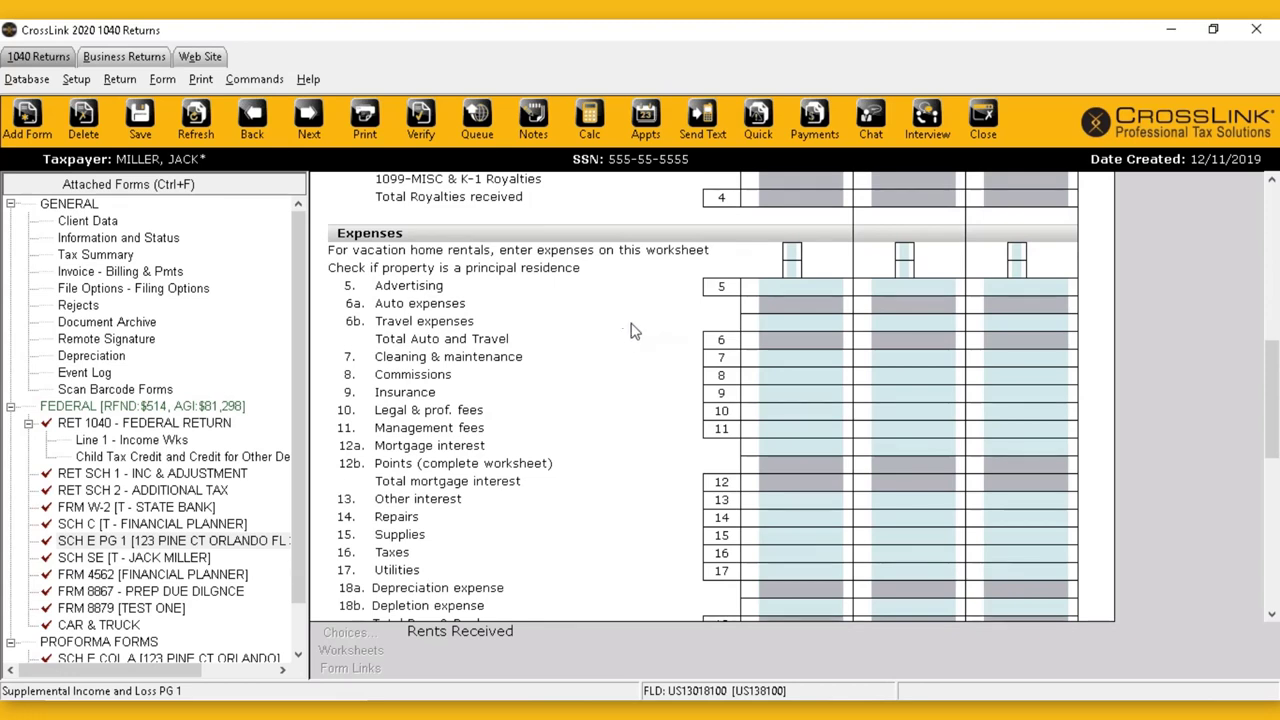
pyautogui.scroll(-1, 632, 330)
pyautogui.scroll(-1, 632, 330)
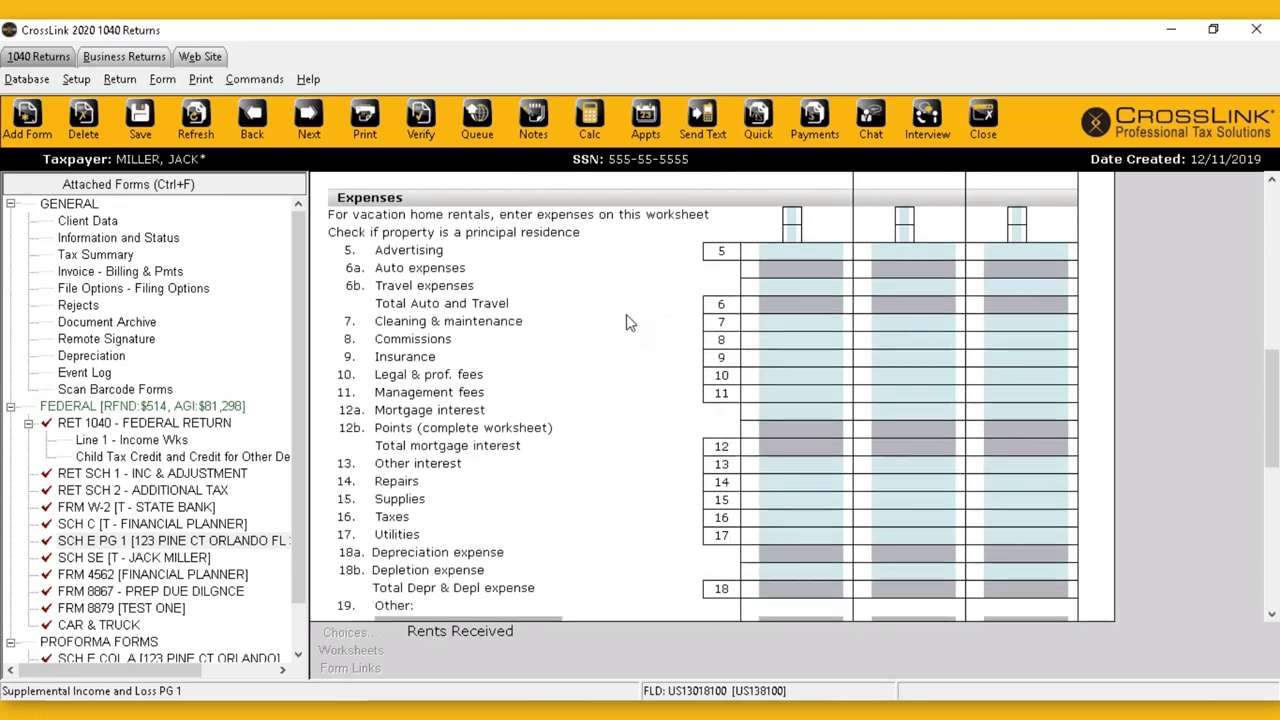
pyautogui.scroll(5, 628, 322)
pyautogui.scroll(-10, 624, 316)
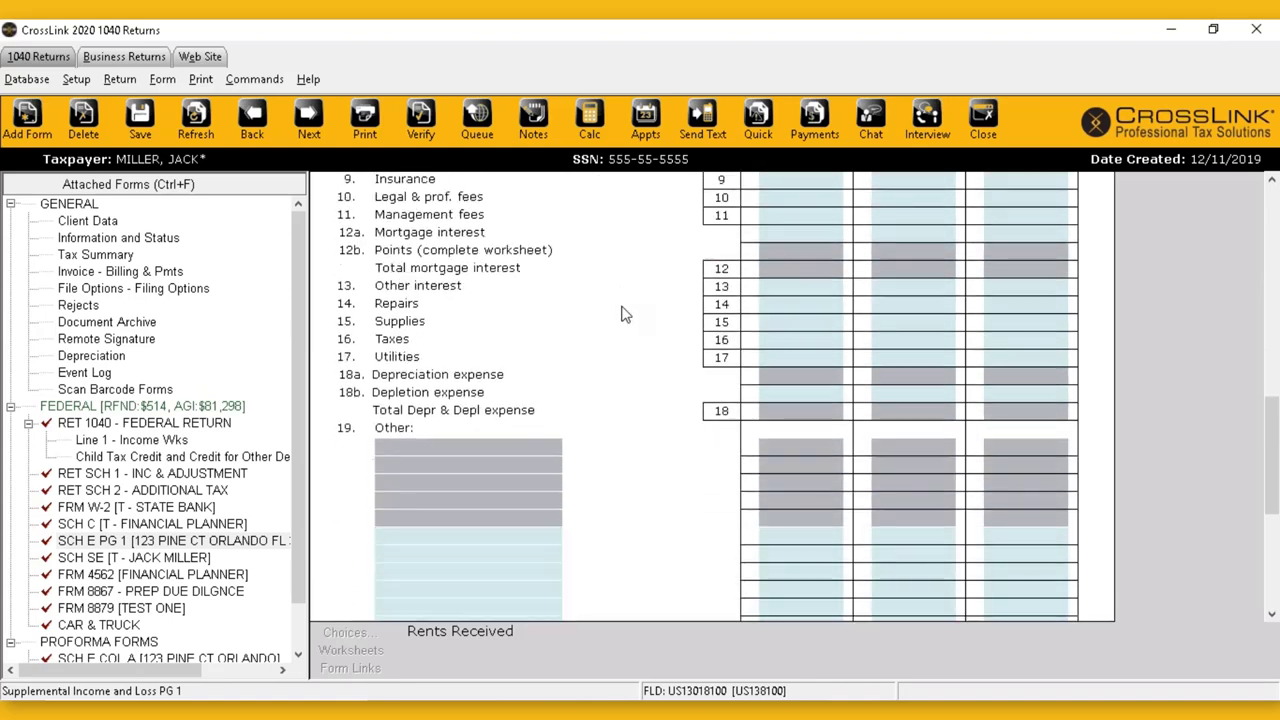
pyautogui.scroll(-15, 624, 314)
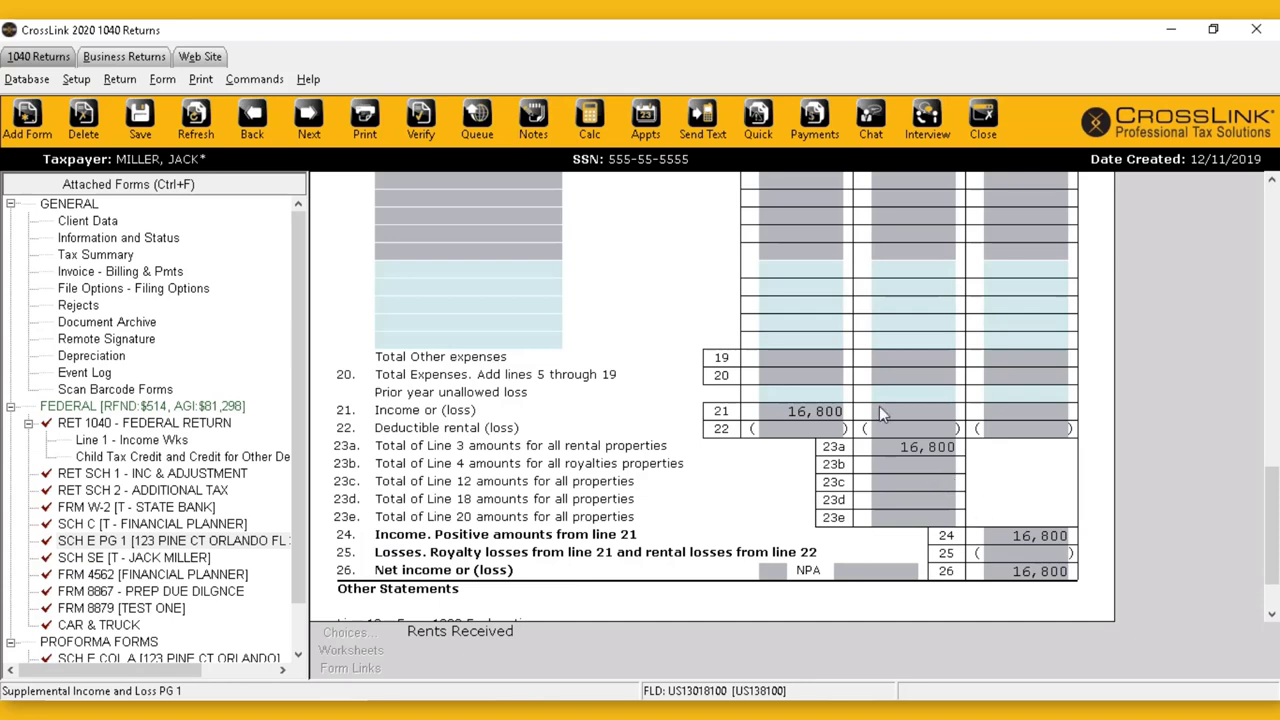
pyautogui.scroll(-4, 1030, 535)
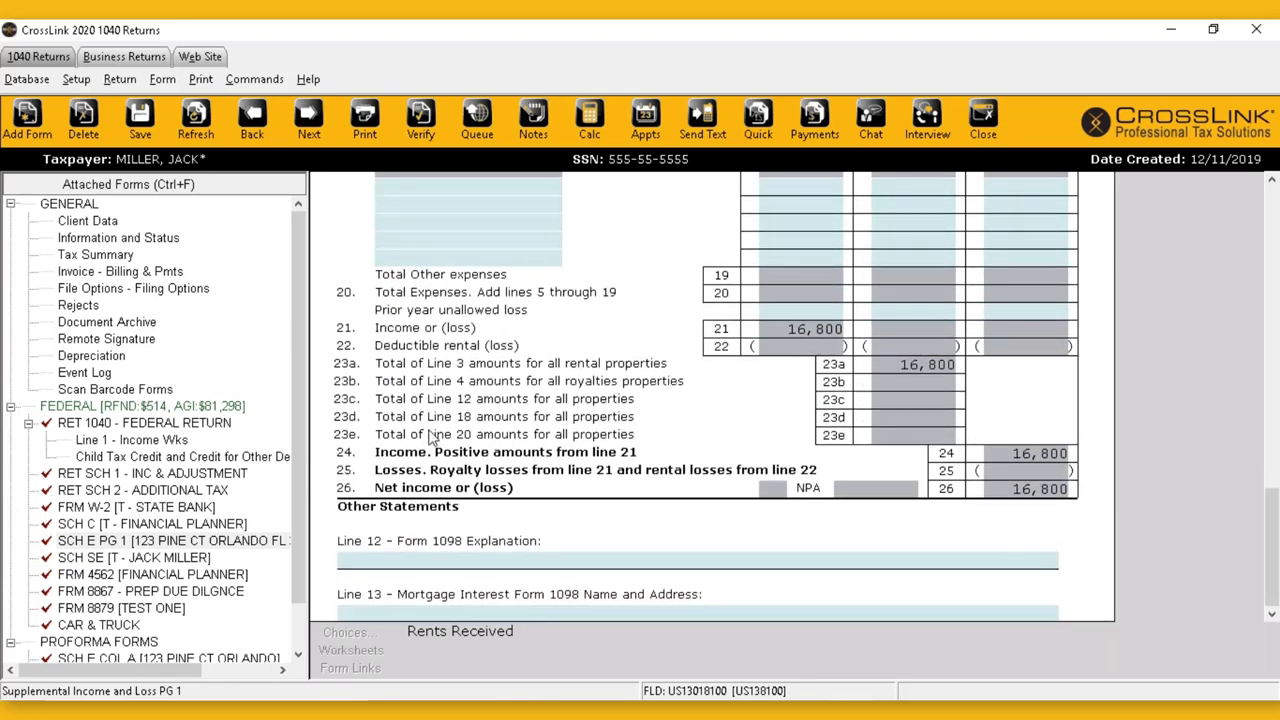
pyautogui.scroll(-1, 300, 440)
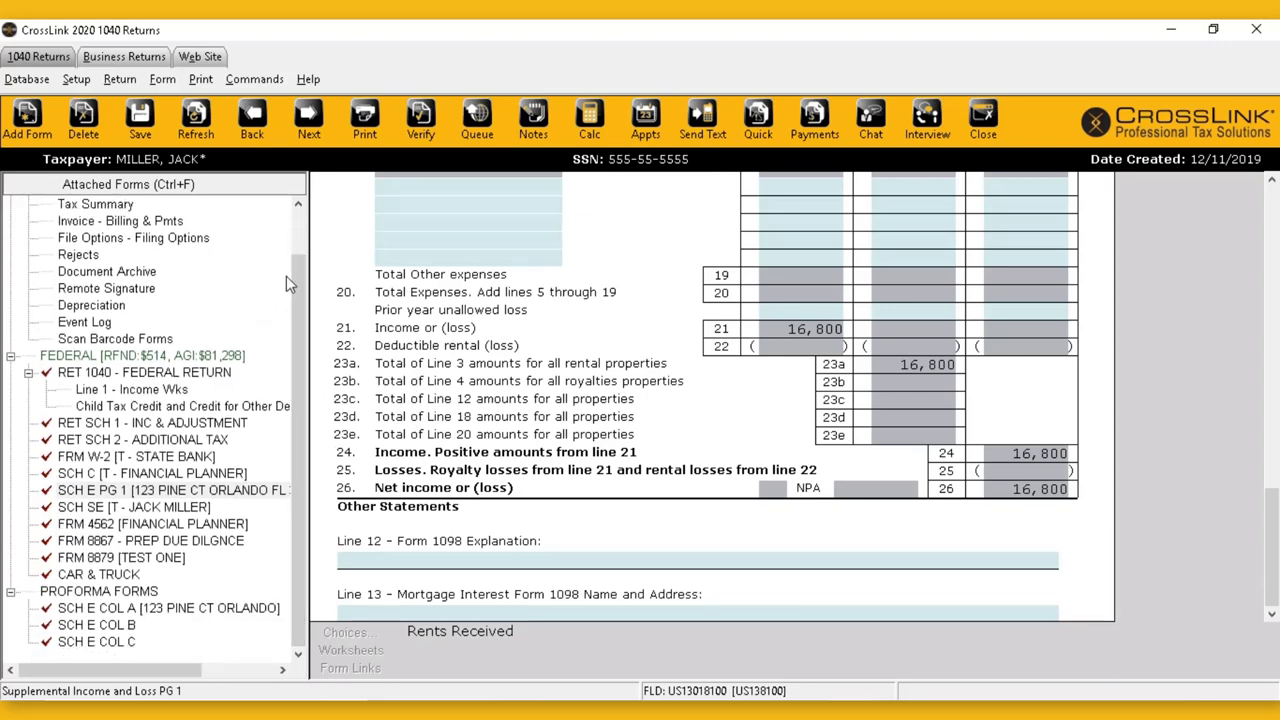
pyautogui.scroll(1, 293, 241)
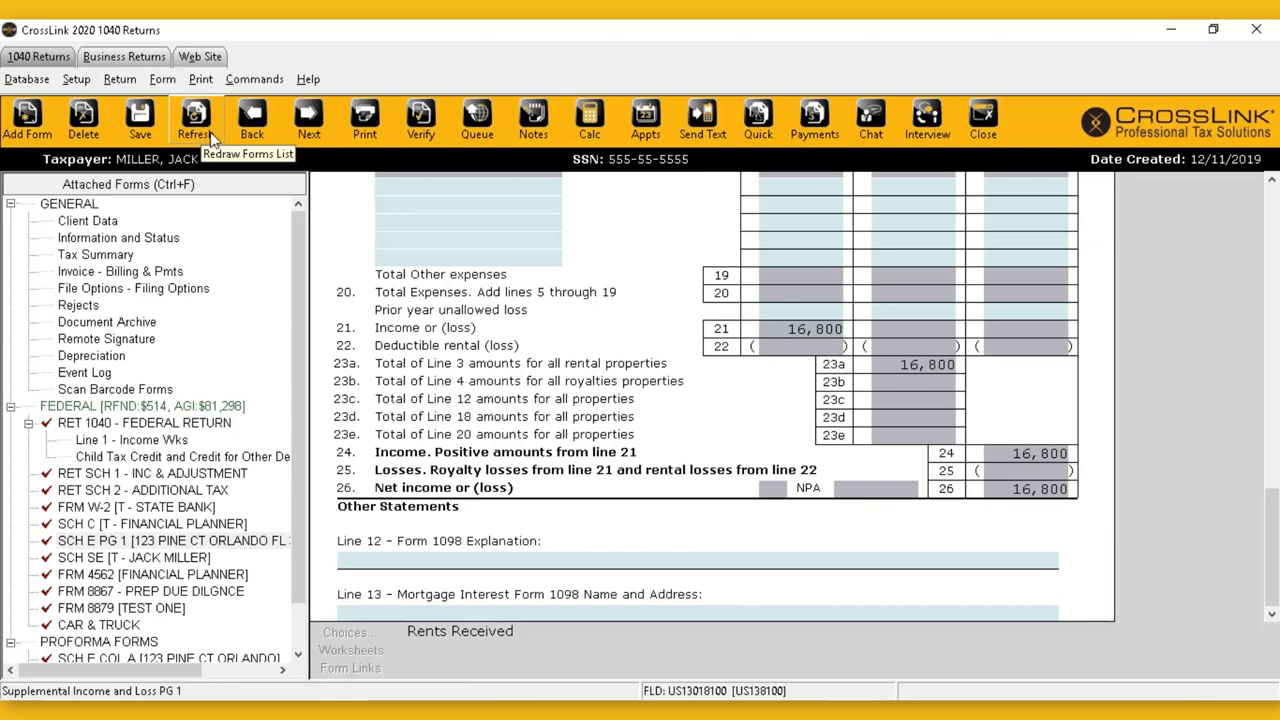
# Open the document import form from the return's Document Archive and browse the desktop files, leaving the file picker without choosing one.
pyautogui.click(214, 410)
pyautogui.click(358, 365)
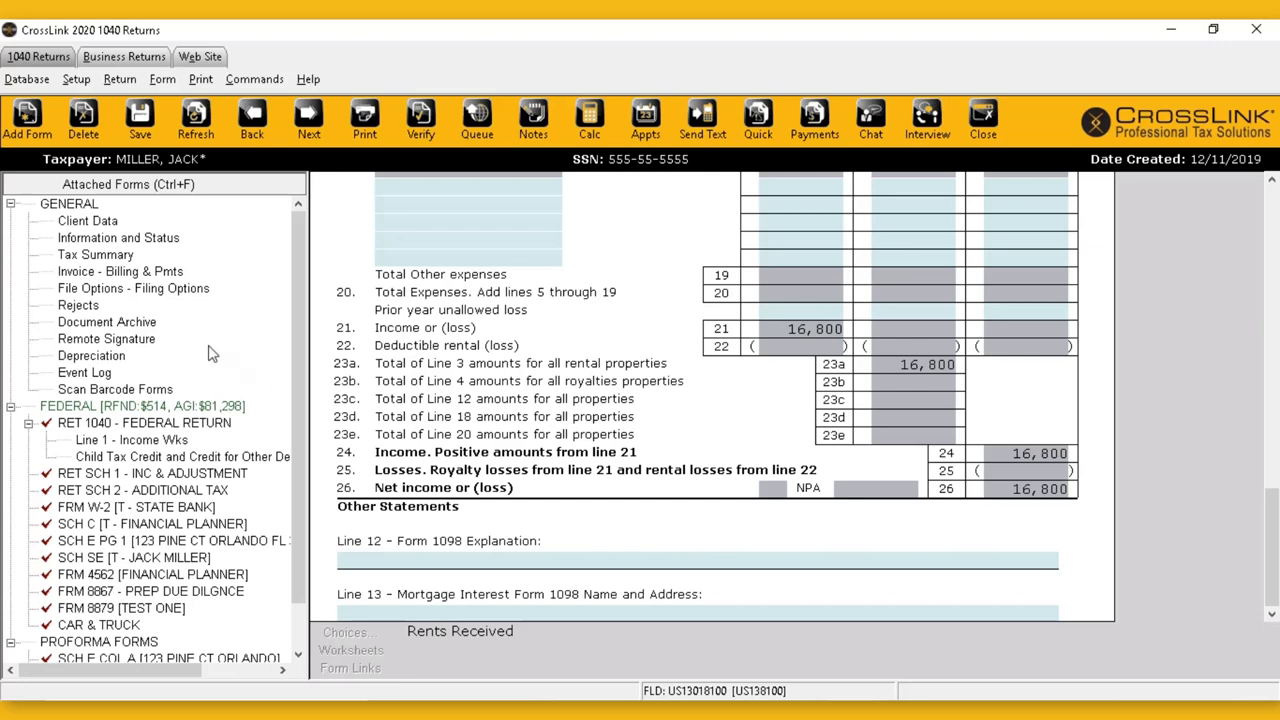
pyautogui.click(126, 331)
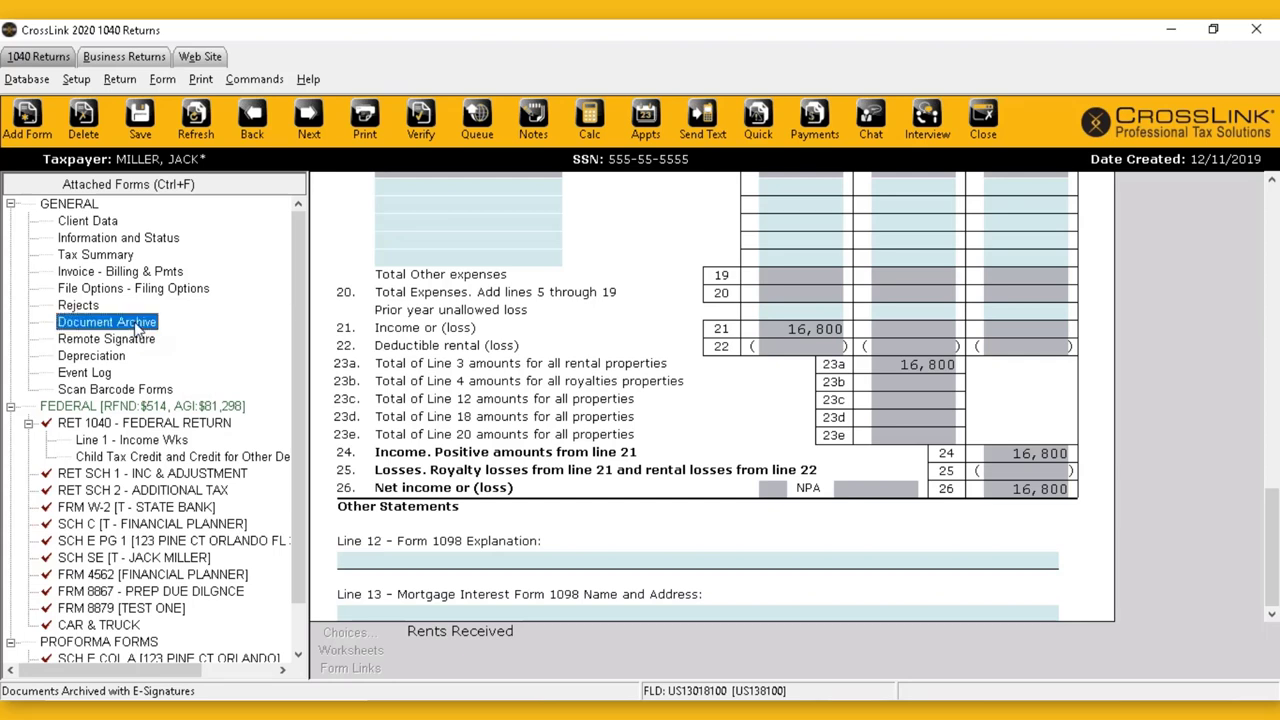
pyautogui.doubleClick(138, 328)
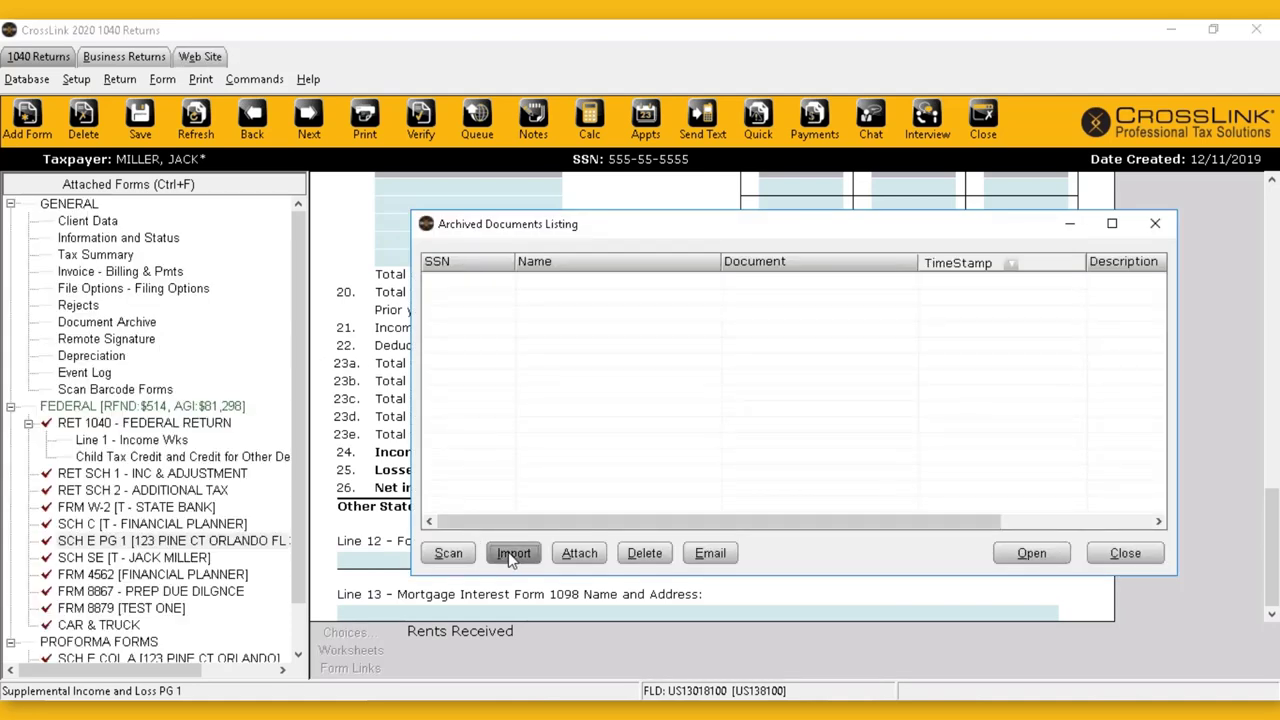
pyautogui.click(513, 553)
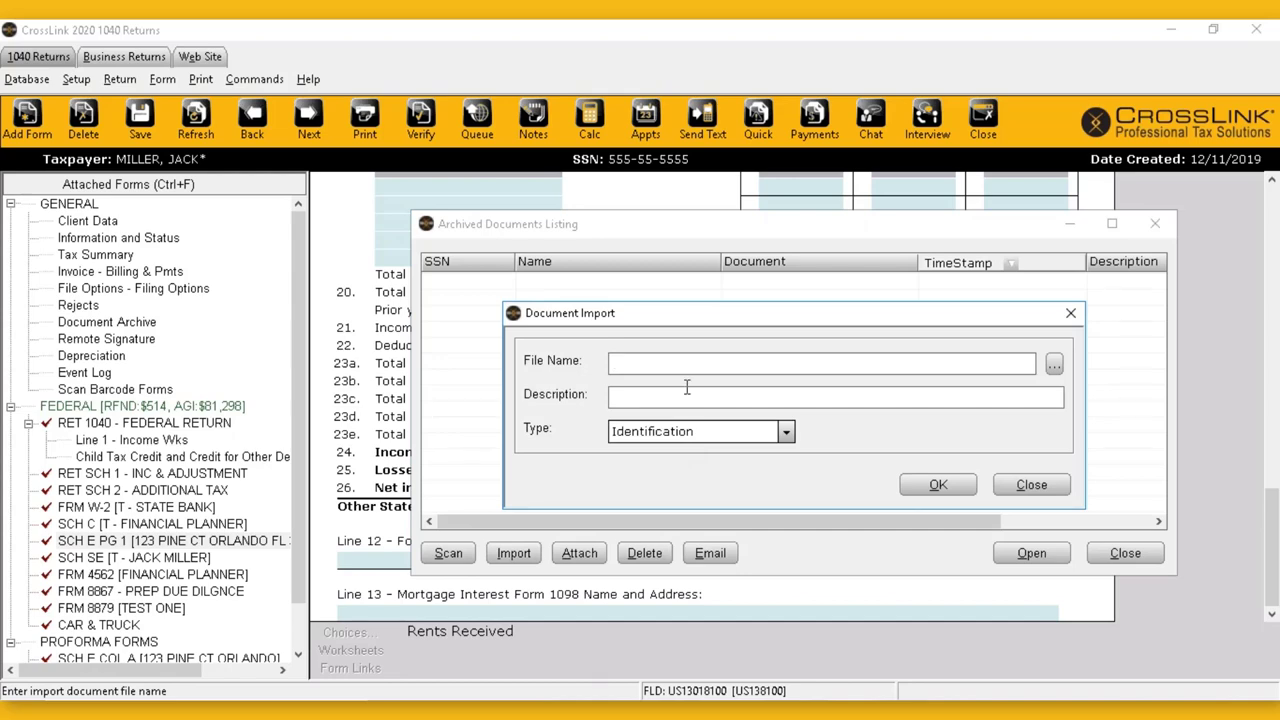
pyautogui.click(1054, 366)
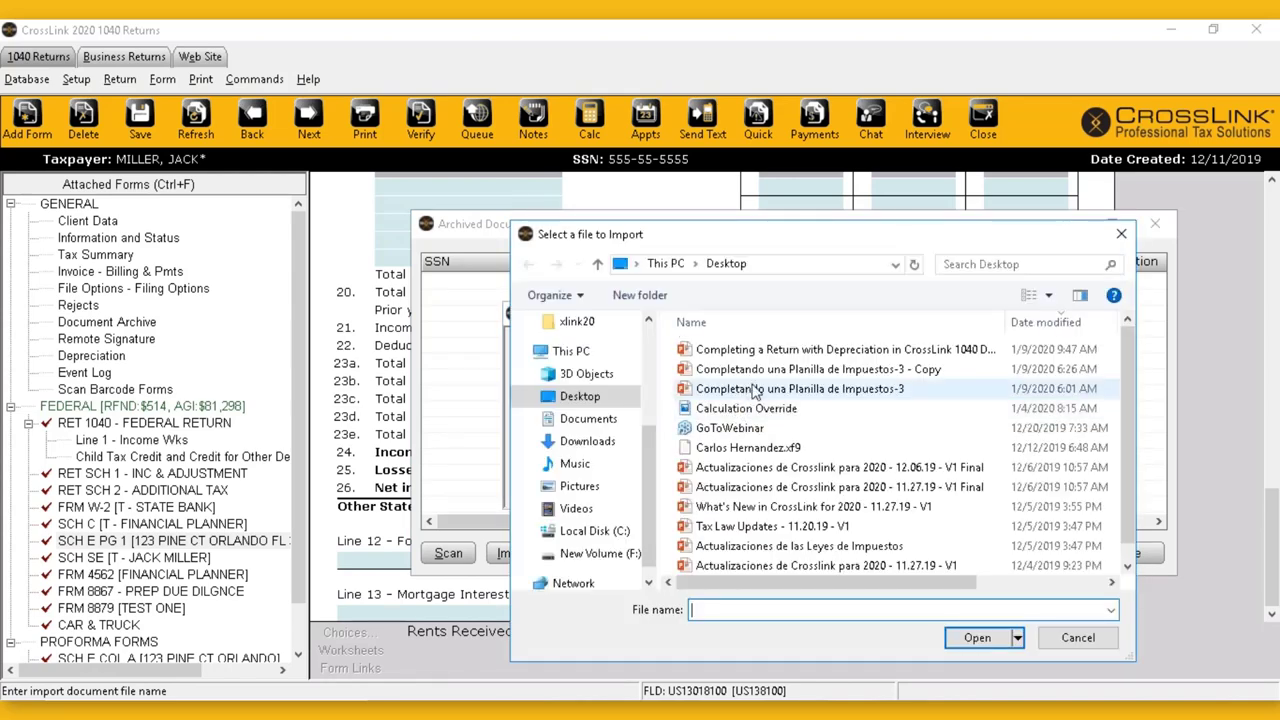
pyautogui.click(1121, 234)
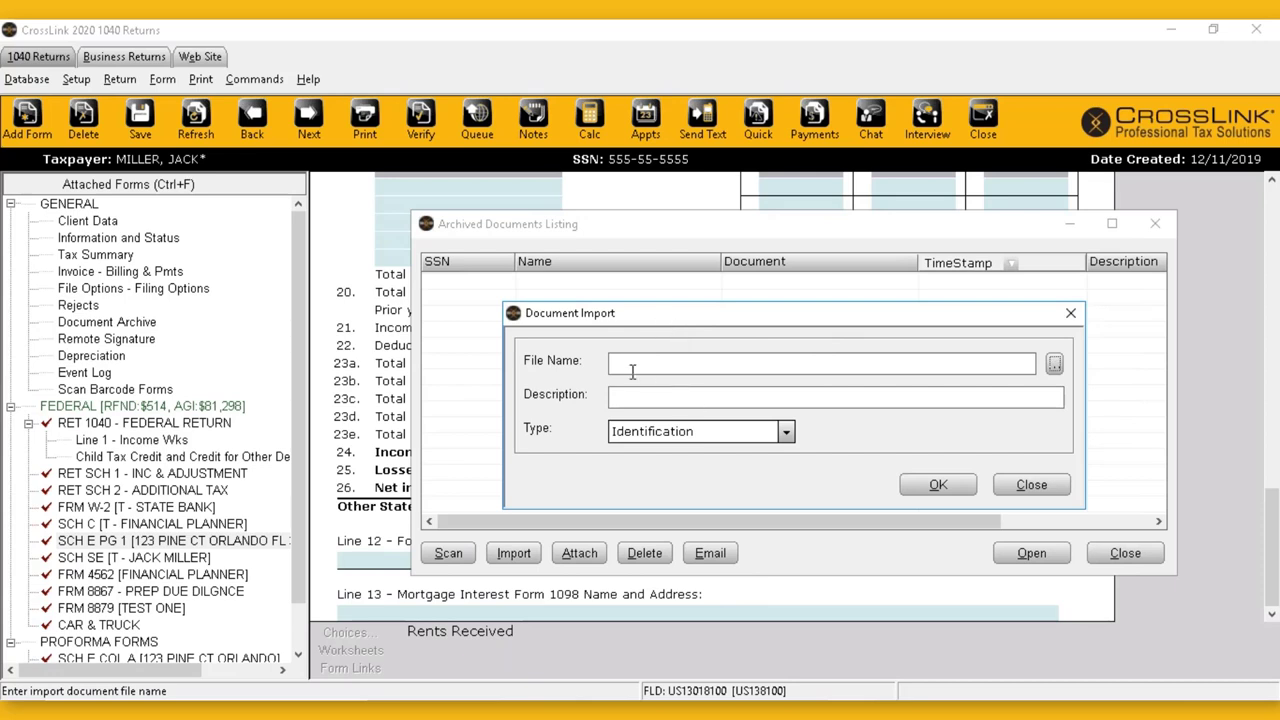
# Set the imported document's type to Other Items and its description to "Single Family Rental".
pyautogui.click(690, 403)
pyautogui.click(786, 431)
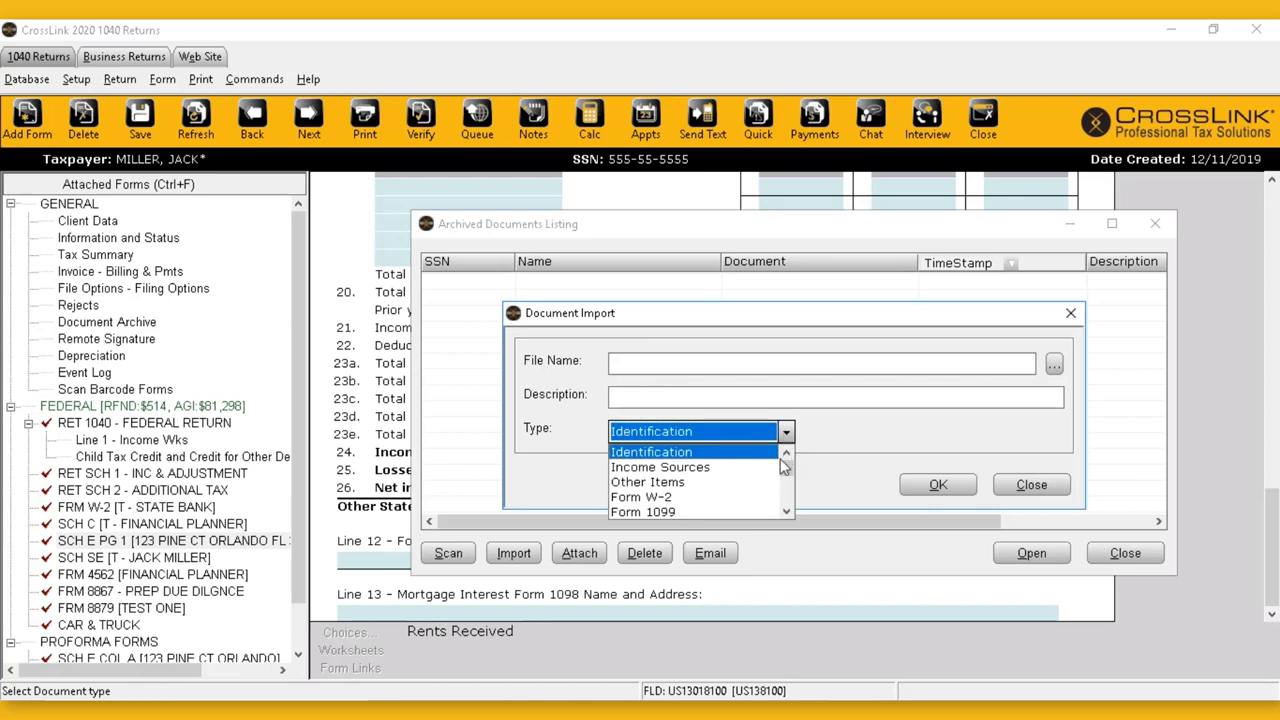
pyautogui.scroll(-2, 748, 478)
pyautogui.scroll(-1, 748, 478)
pyautogui.scroll(1, 748, 478)
pyautogui.scroll(-1, 737, 470)
pyautogui.scroll(-1, 737, 471)
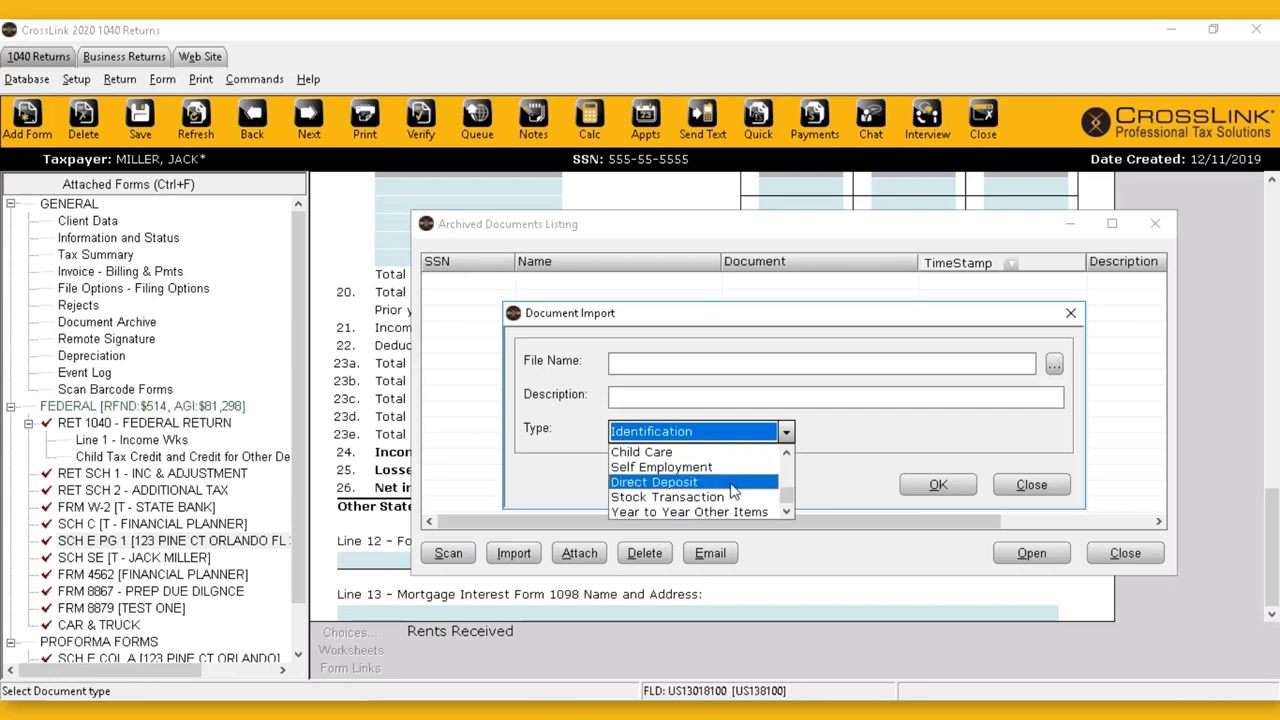
pyautogui.scroll(10, 733, 490)
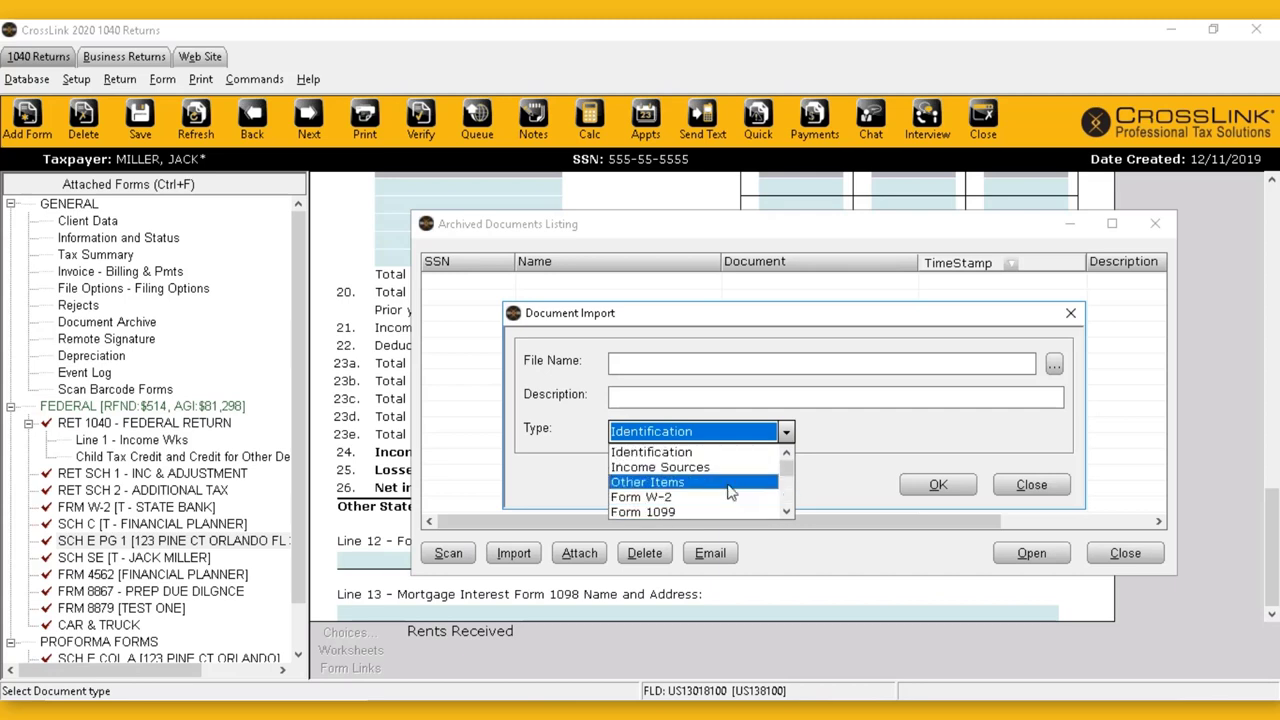
pyautogui.click(660, 483)
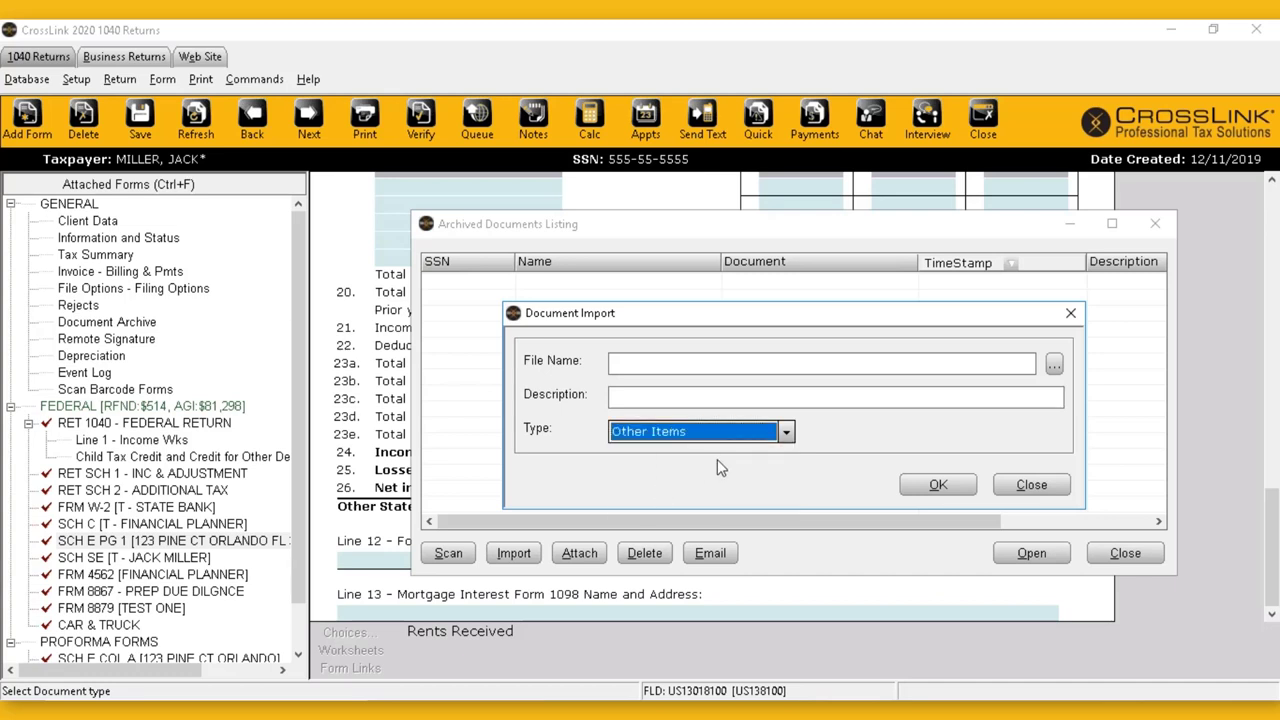
pyautogui.click(689, 399)
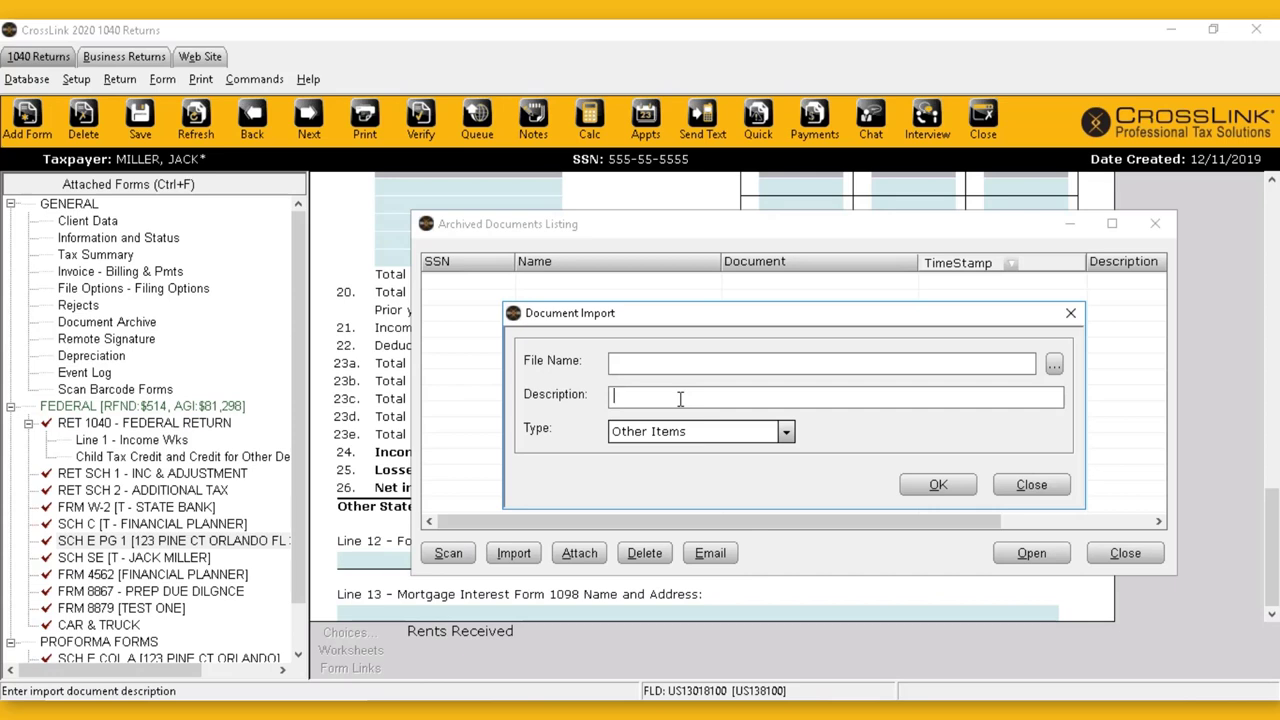
pyautogui.write('Single Family Rental')
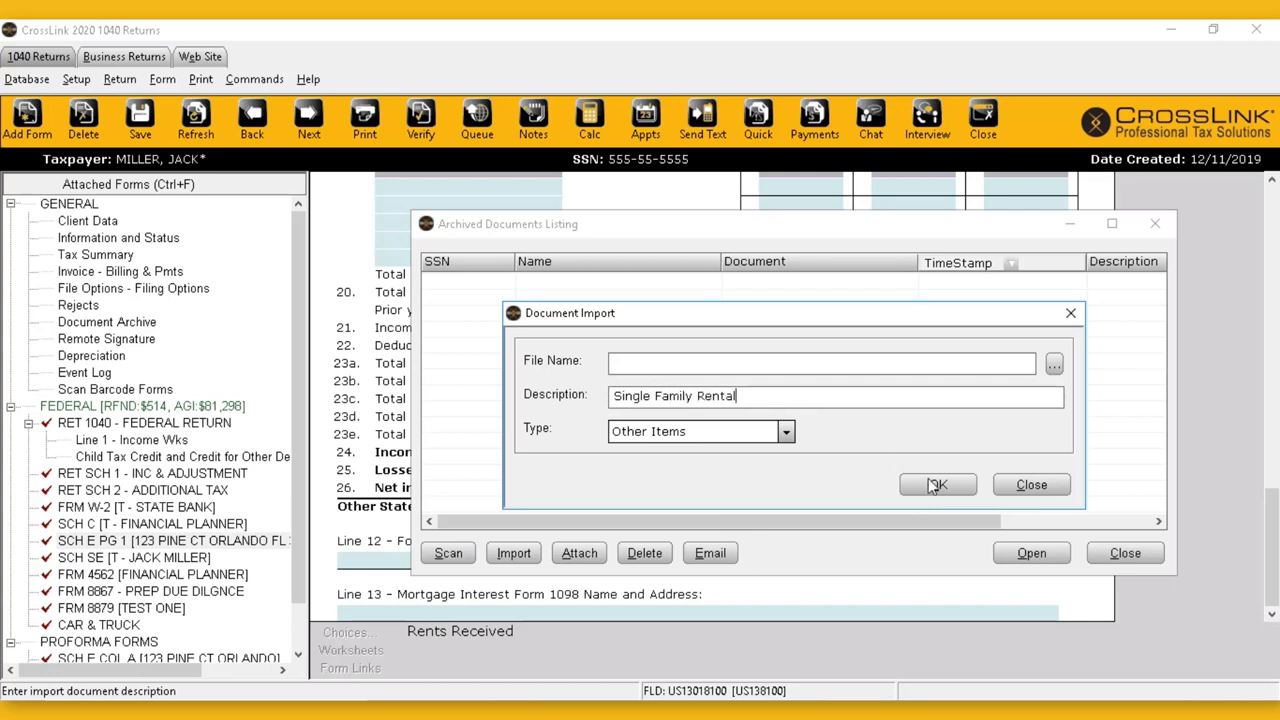
# Choose the desktop .xf9 file as the Single Family Rental document, import it into the archive and close the archived documents listing.
pyautogui.click(963, 488)
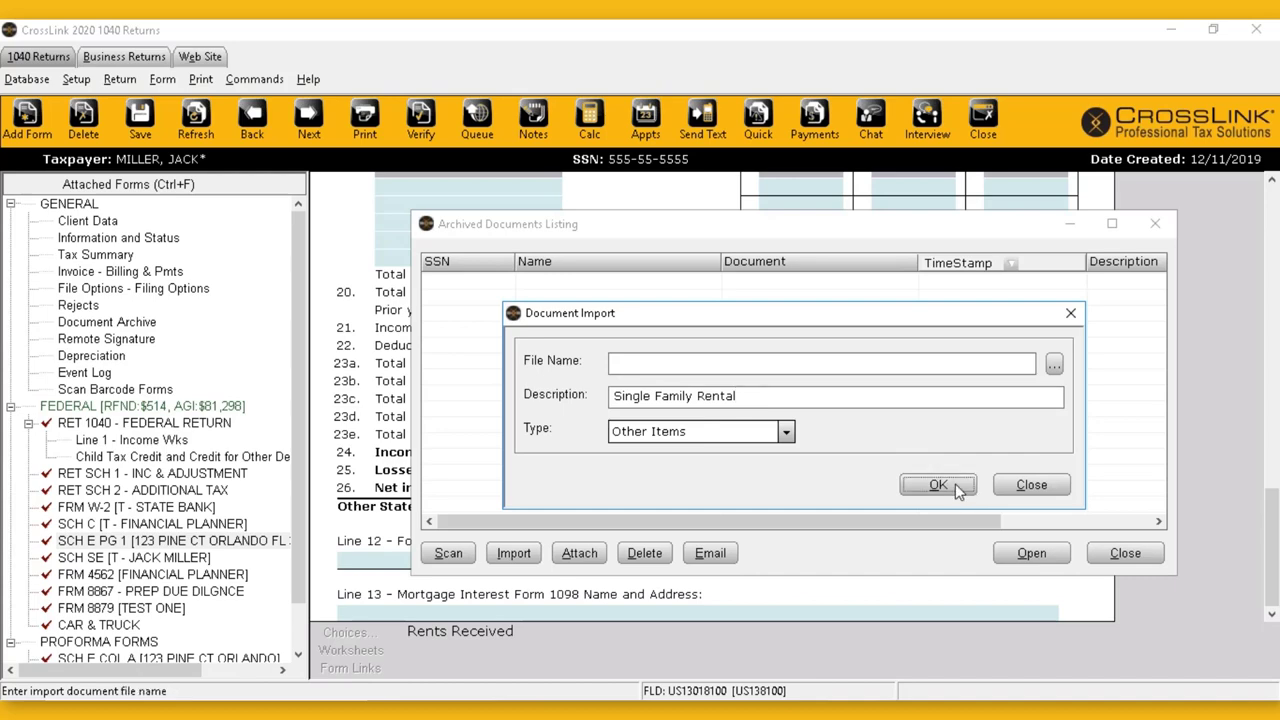
pyautogui.click(1054, 364)
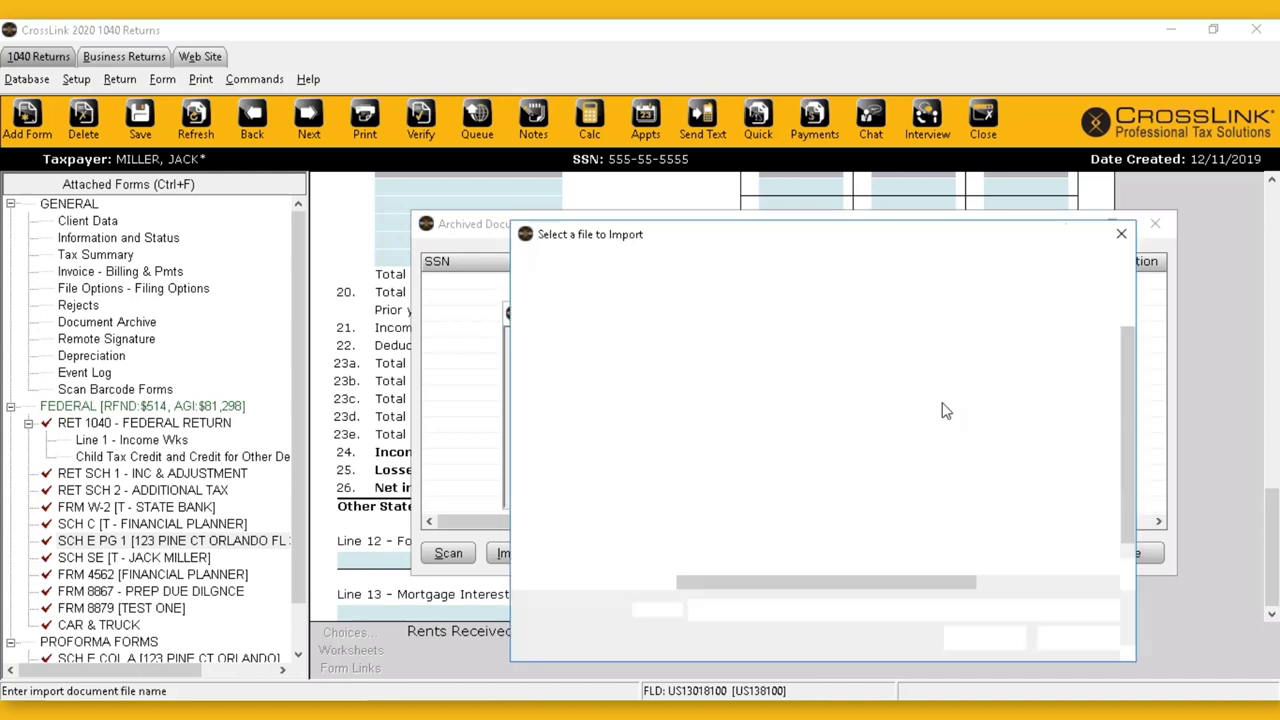
pyautogui.doubleClick(760, 447)
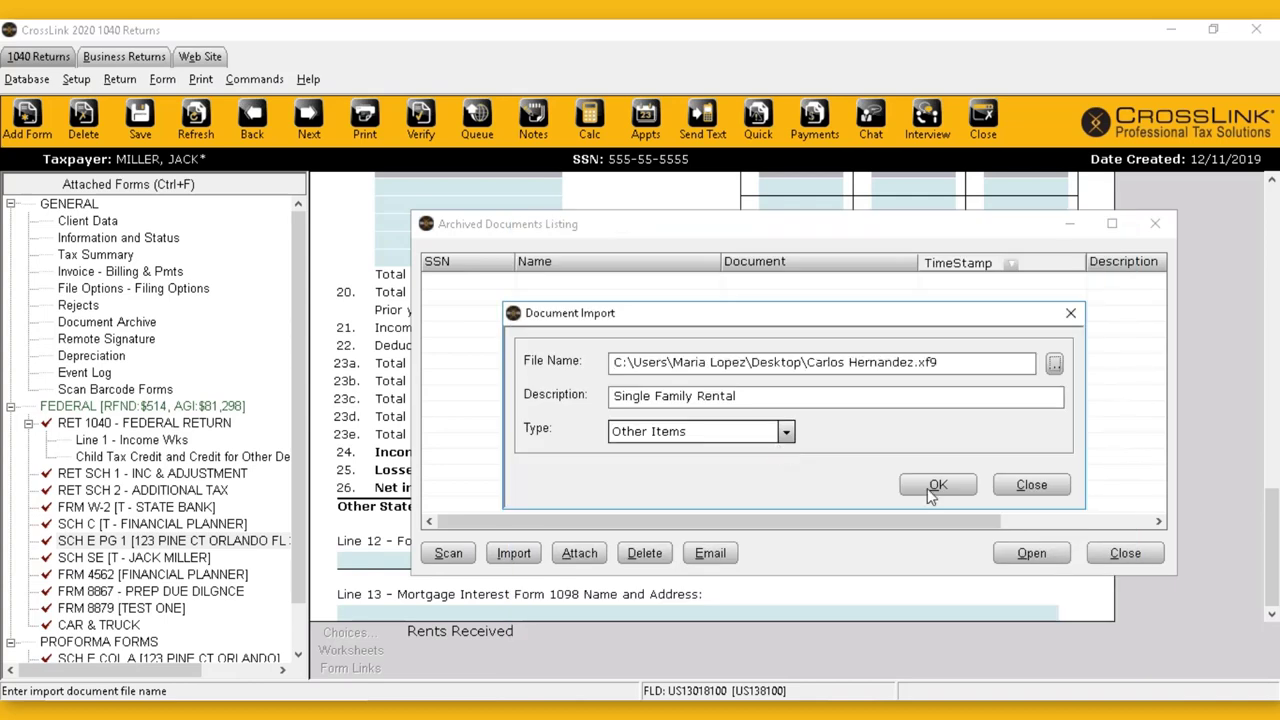
pyautogui.click(953, 484)
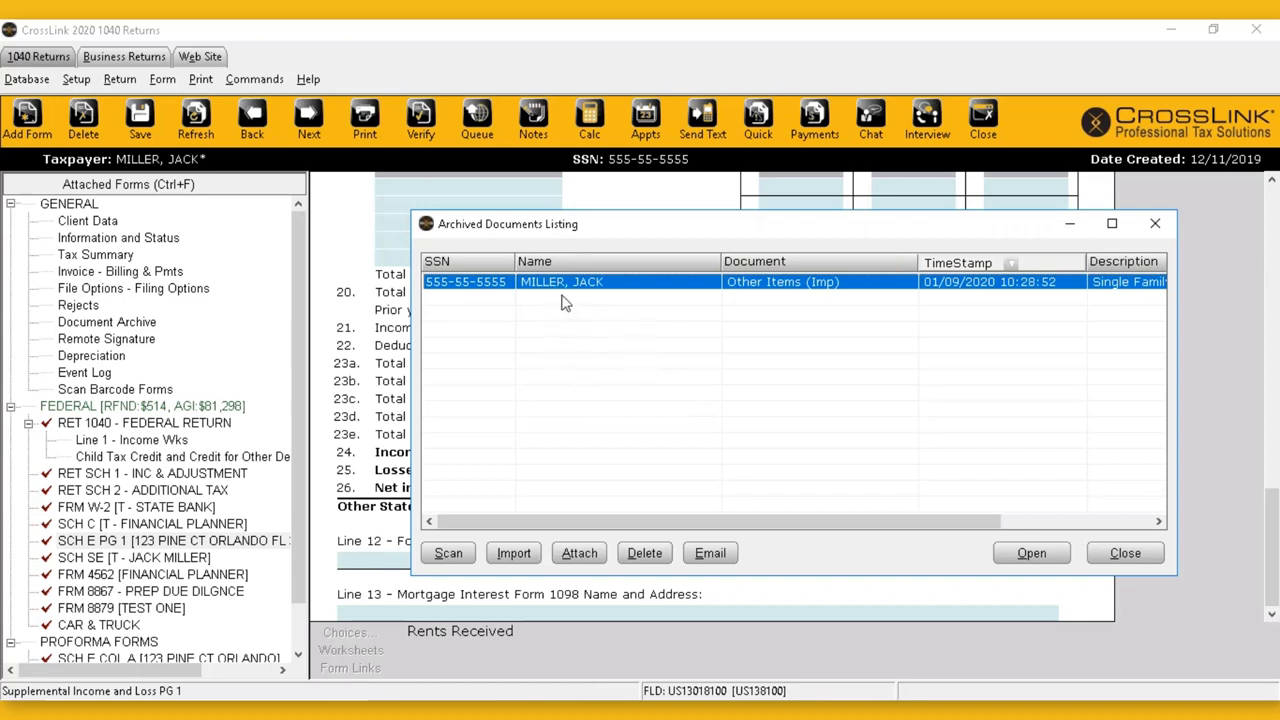
pyautogui.moveTo(781, 523); pyautogui.dragTo(928, 532)
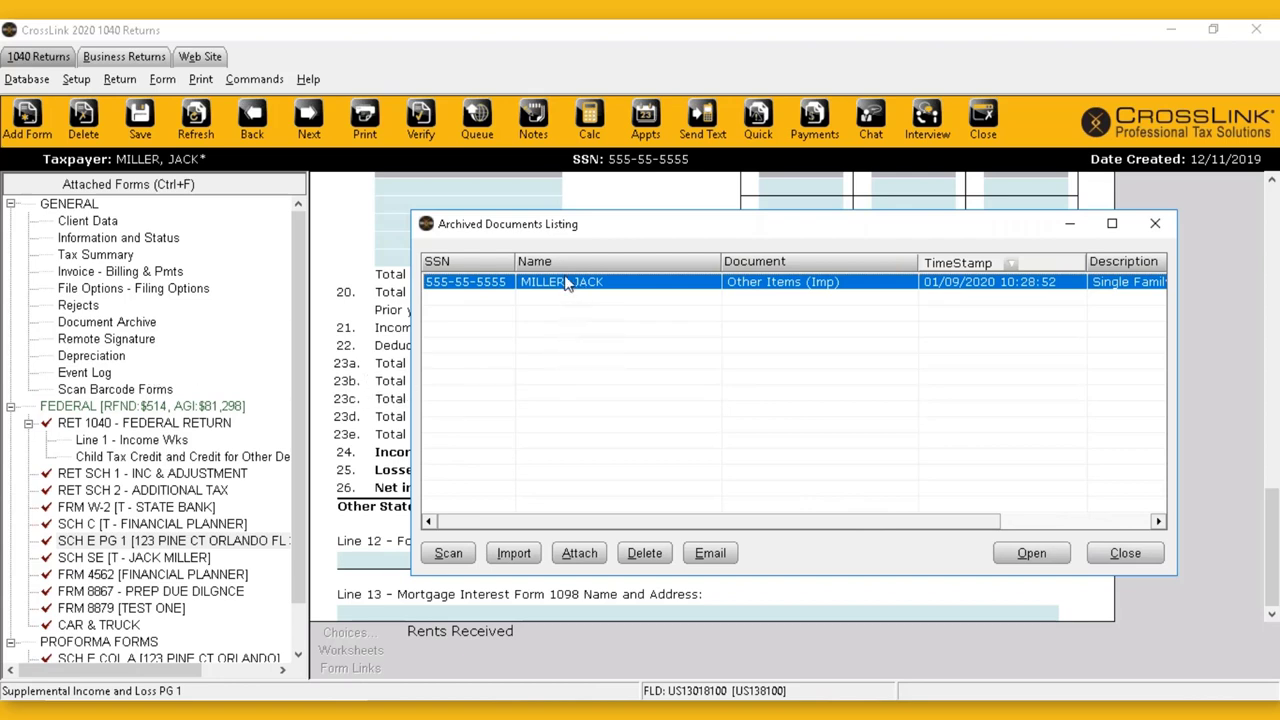
pyautogui.click(1125, 553)
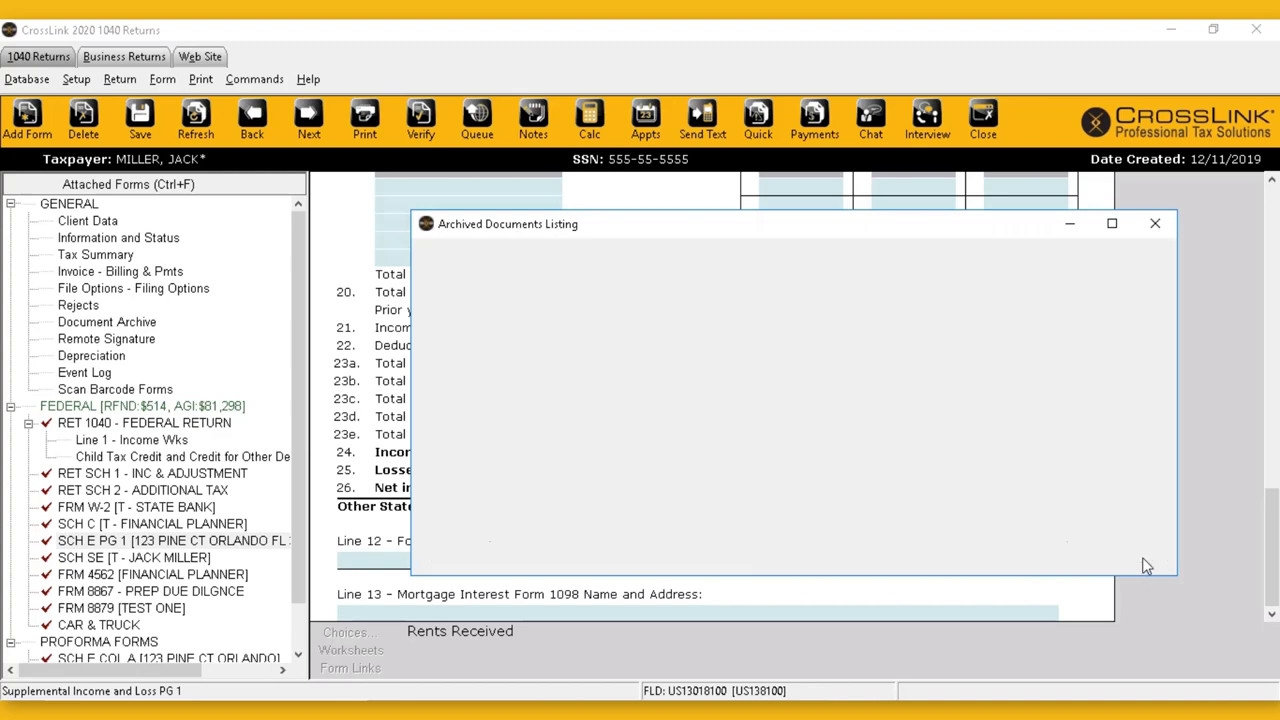
# Look over the Schedule E expense lines and try to attach the archived Other Items document to the return.
pyautogui.scroll(-3, 1093, 557)
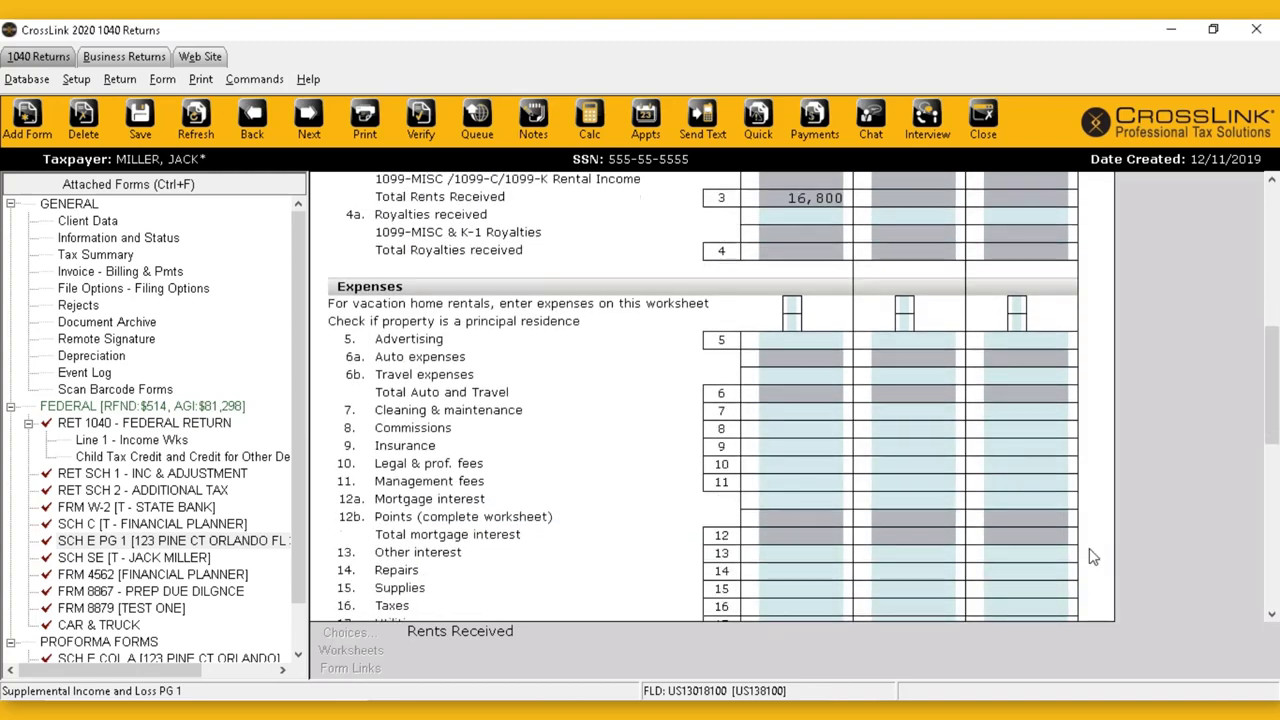
pyautogui.scroll(-1, 1090, 550)
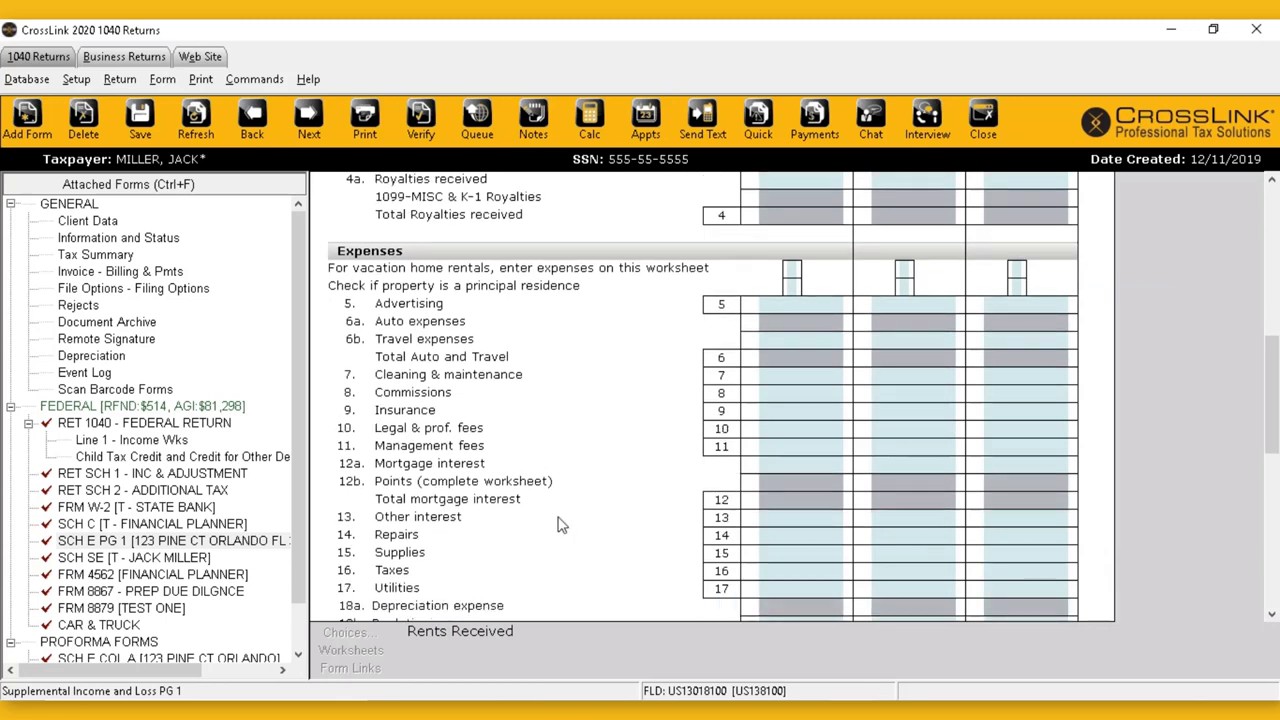
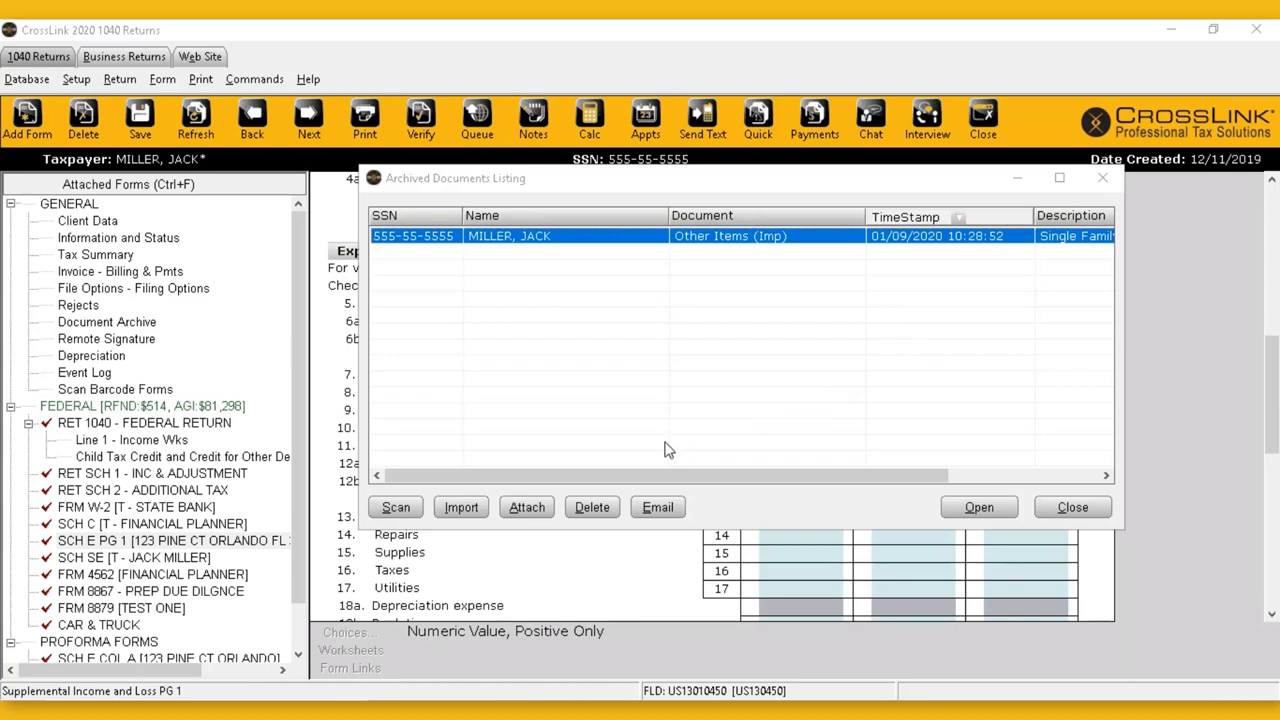
pyautogui.click(516, 519)
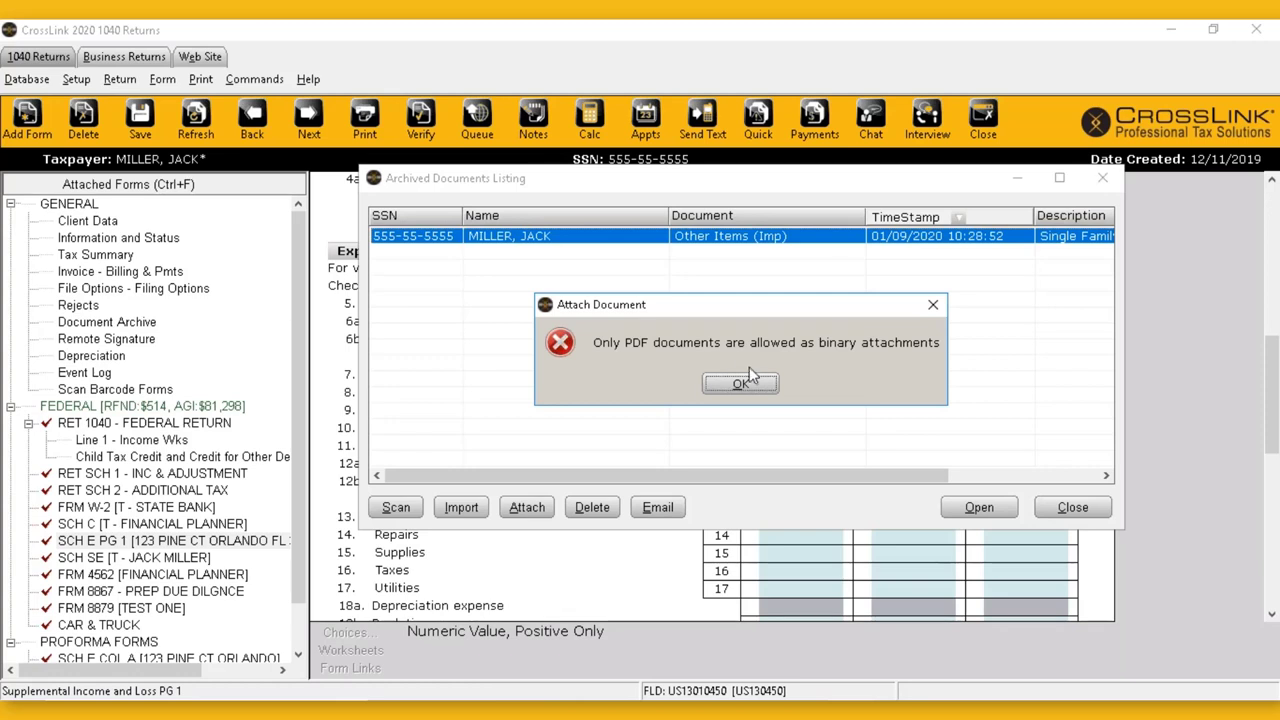
pyautogui.click(933, 308)
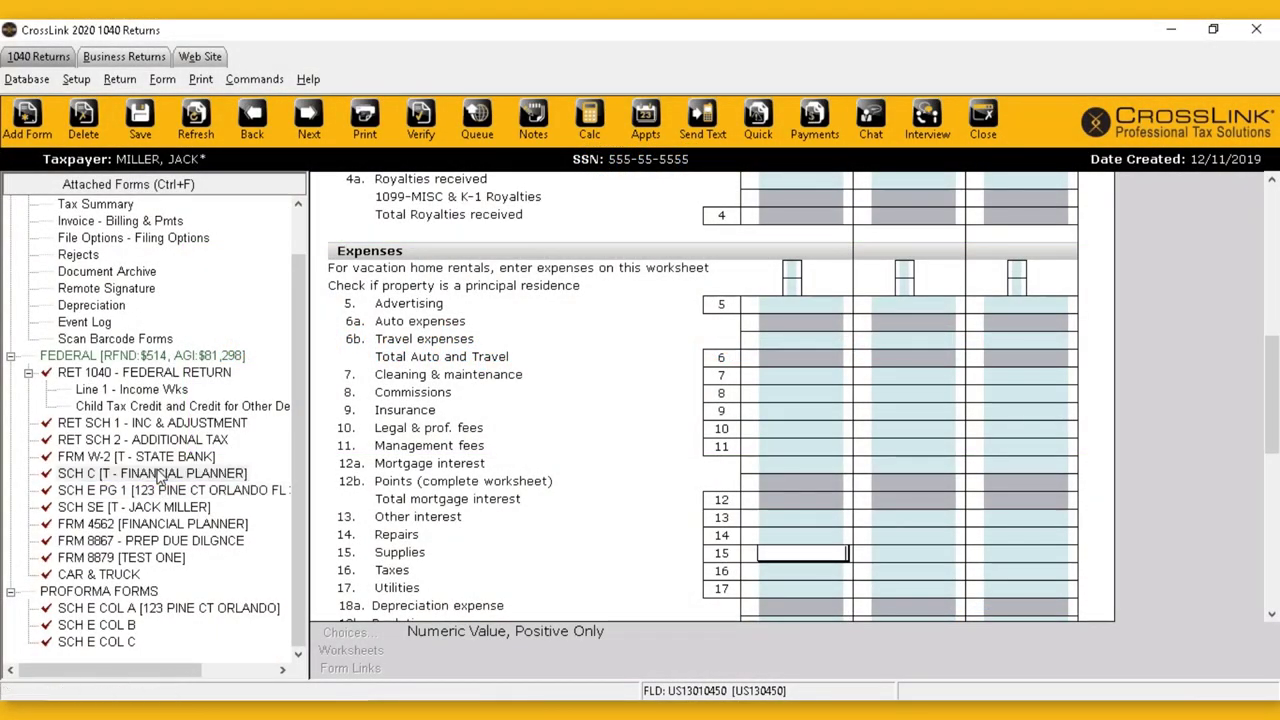
# Open the financial planner Schedule C and review its business details, Part I income and Part II expenses, including depreciation.
pyautogui.press('Up')
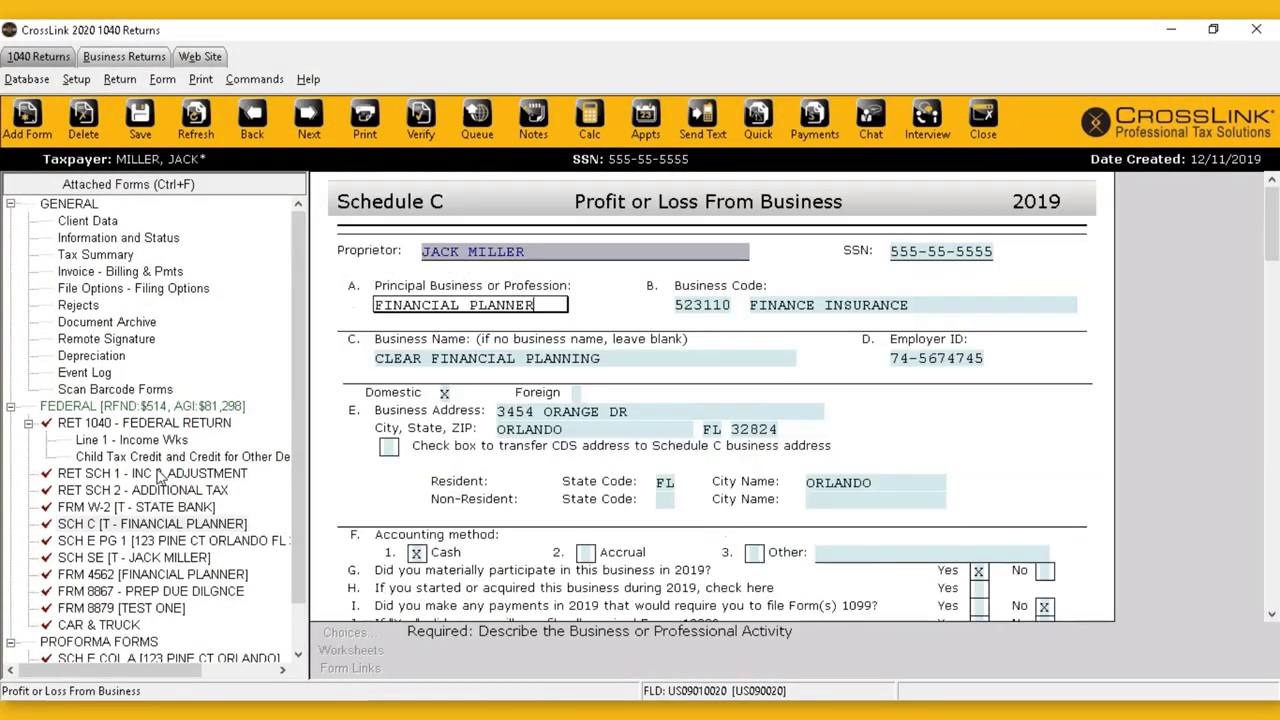
pyautogui.click(108, 360)
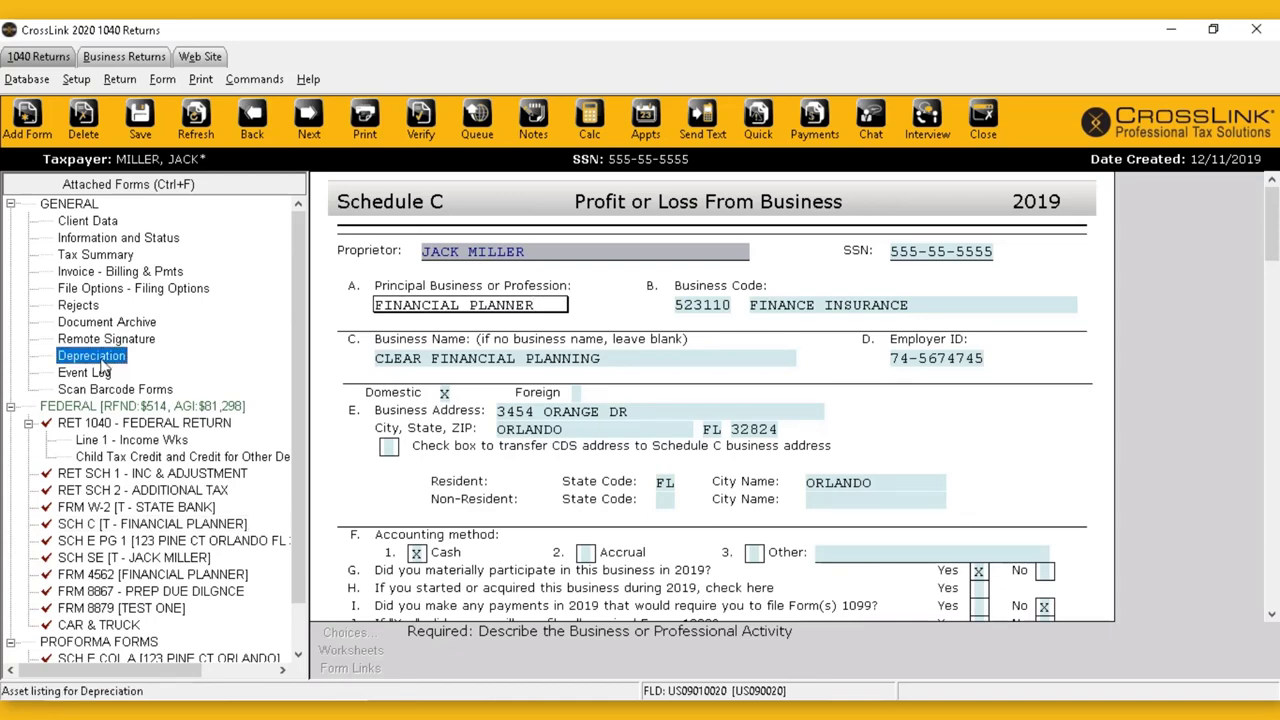
pyautogui.scroll(-6, 460, 345)
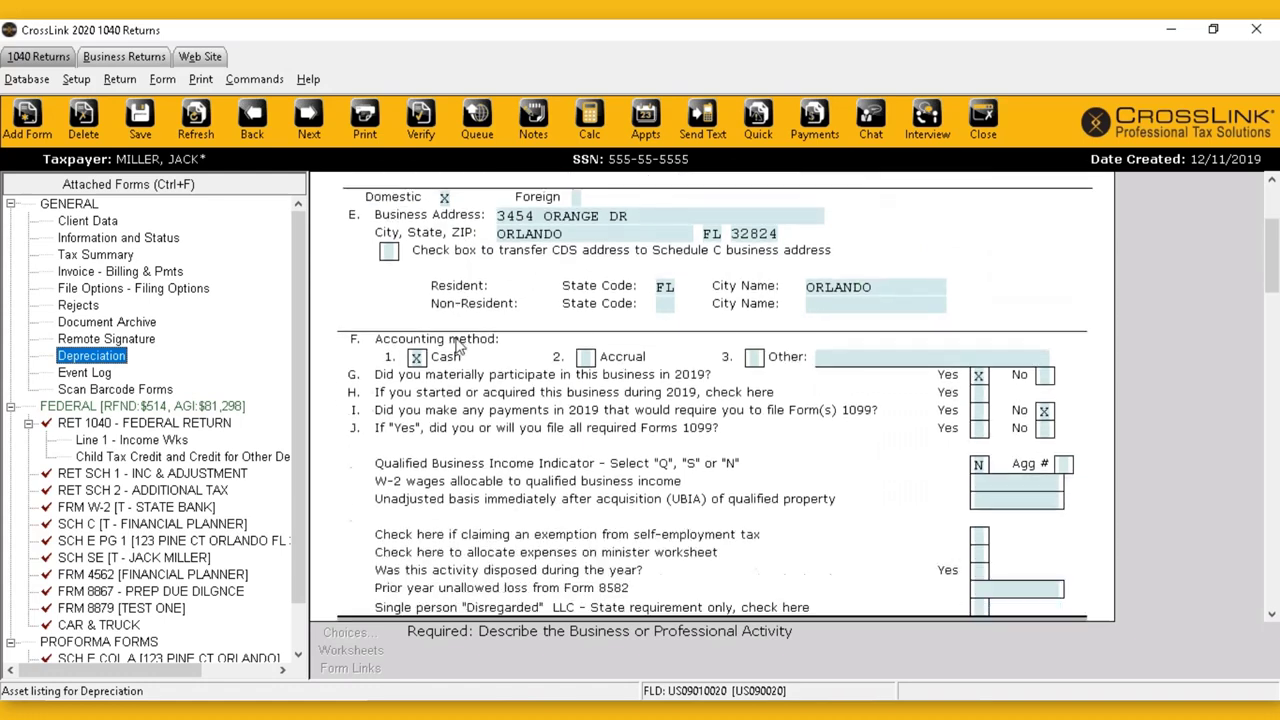
pyautogui.scroll(-10, 455, 345)
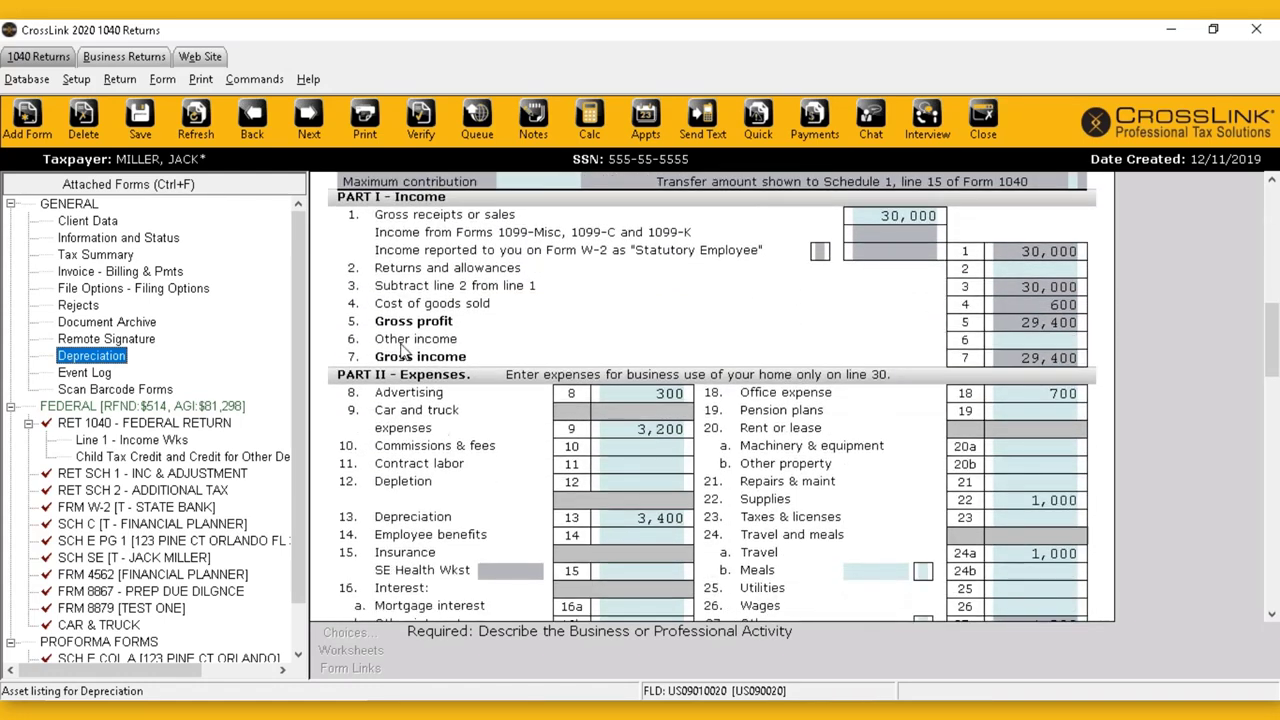
pyautogui.scroll(-1, 642, 420)
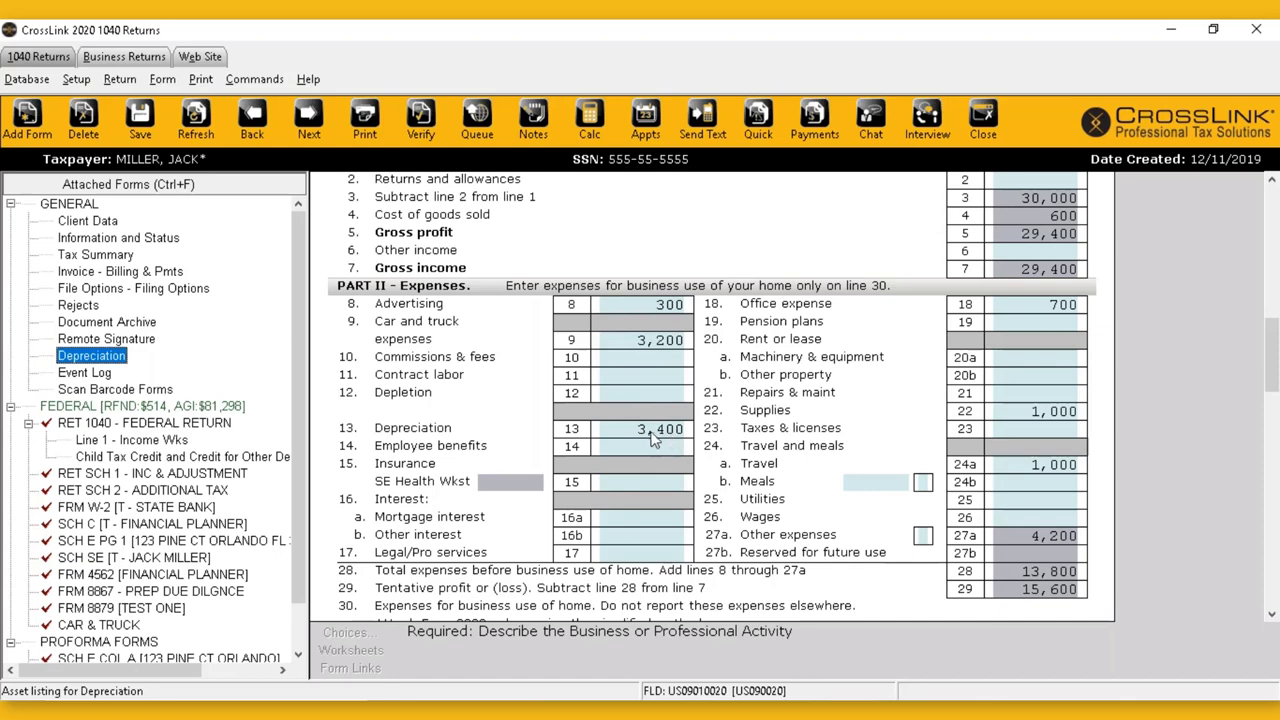
pyautogui.scroll(-1, 650, 440)
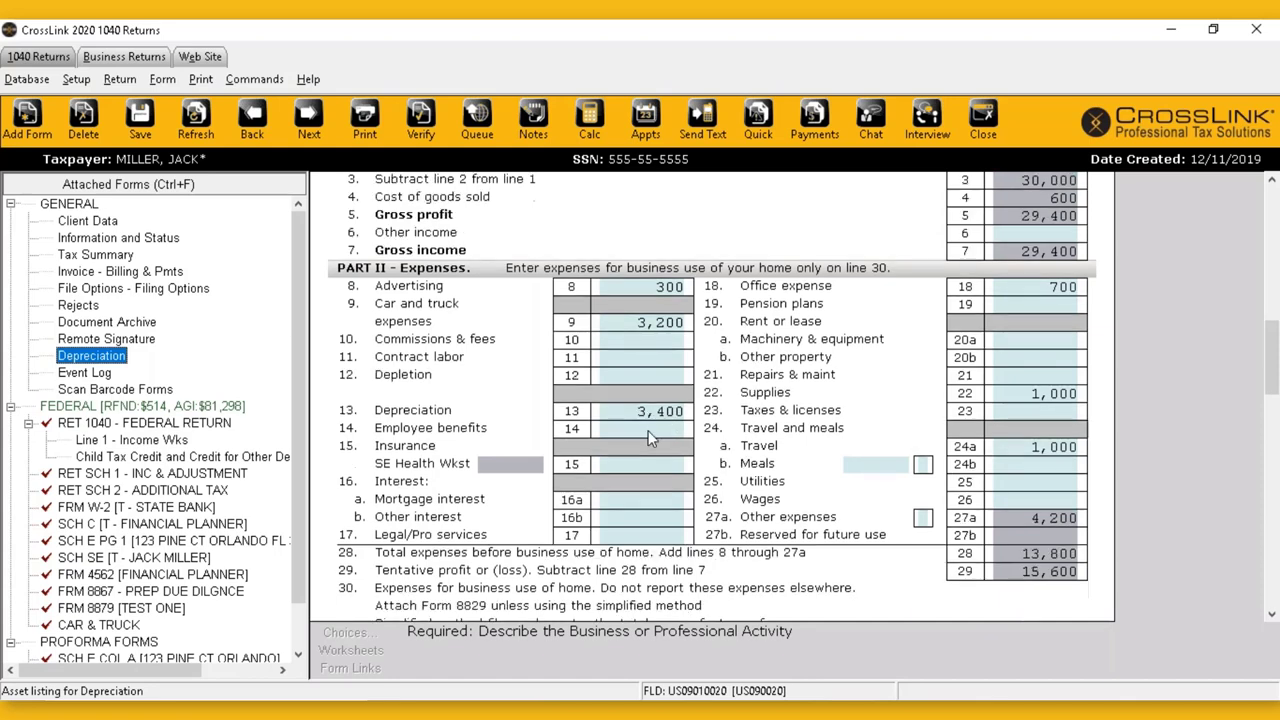
# Review the computer, financial calculator and software assets in the depreciation listing for the financial planner Schedule C, leaving them unedited.
pyautogui.click(100, 358)
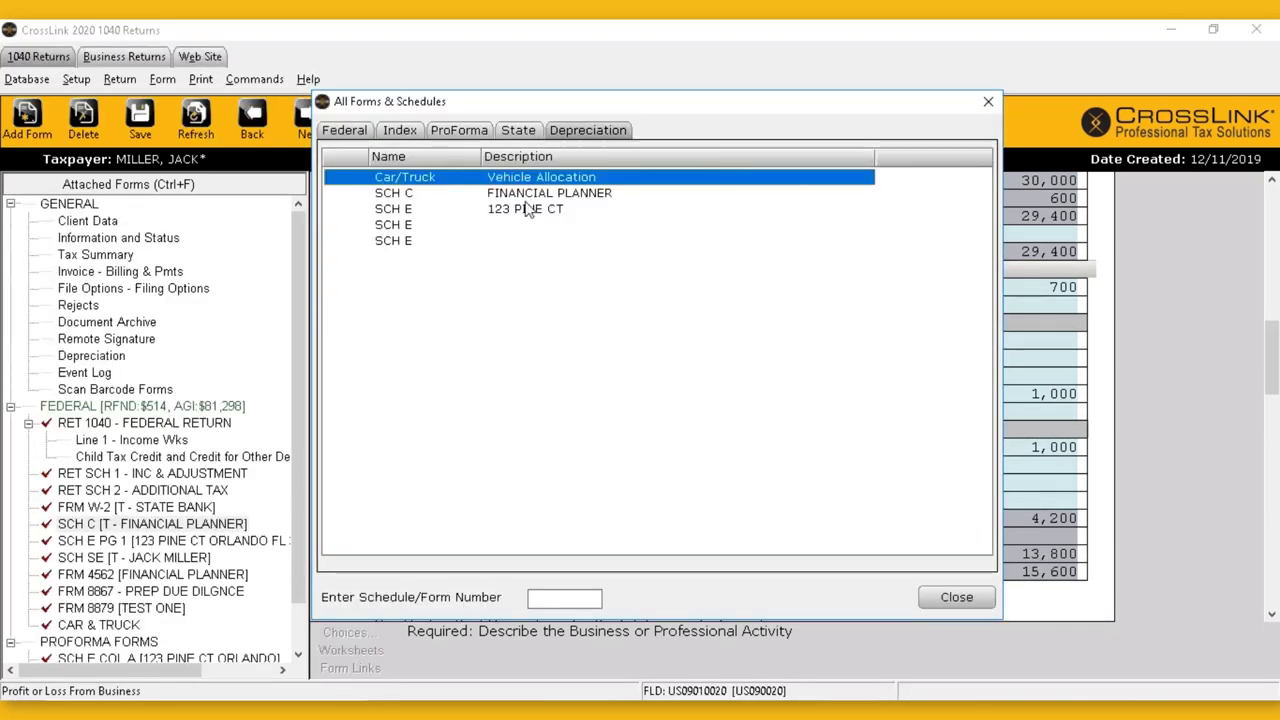
pyautogui.doubleClick(505, 195)
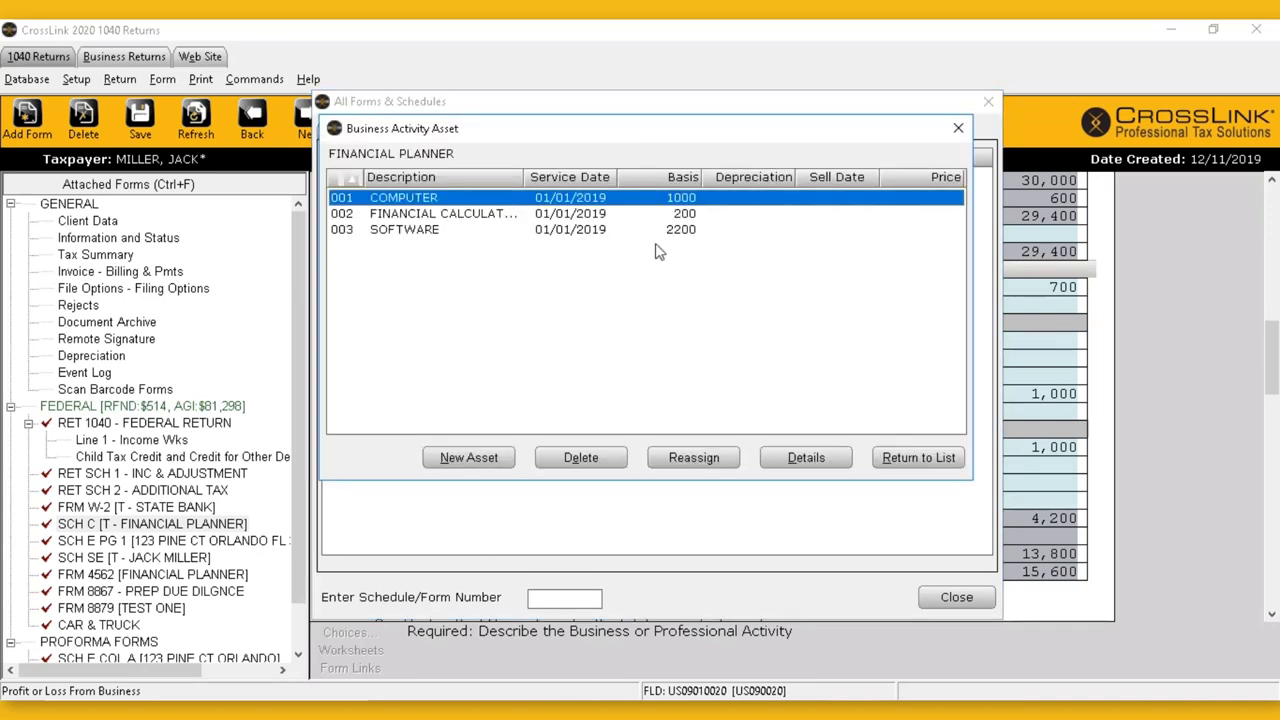
pyautogui.click(448, 222)
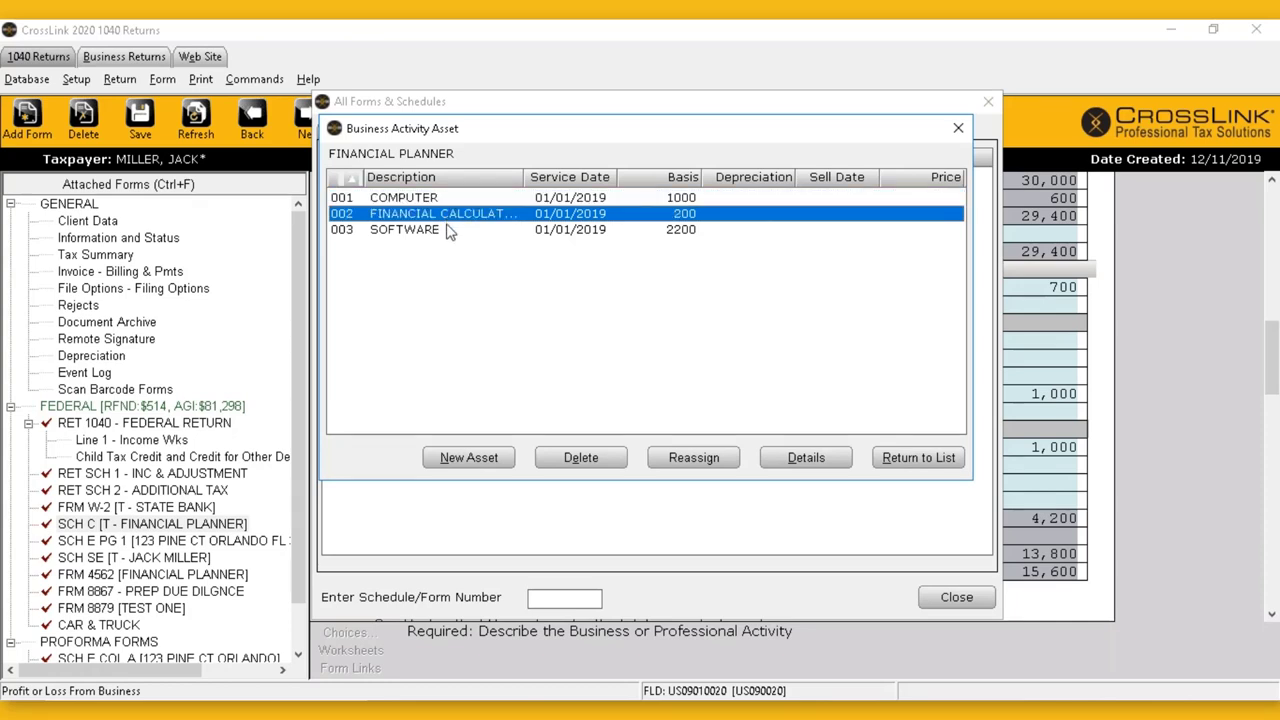
pyautogui.click(440, 231)
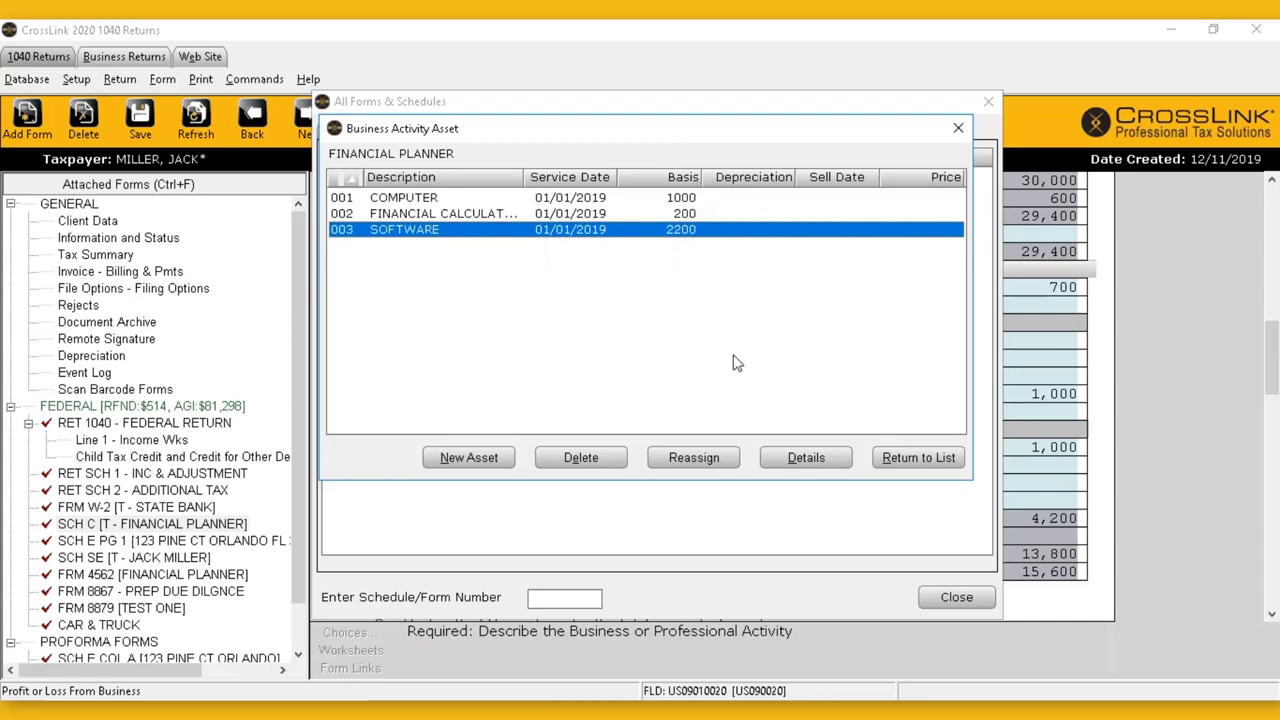
pyautogui.click(900, 455)
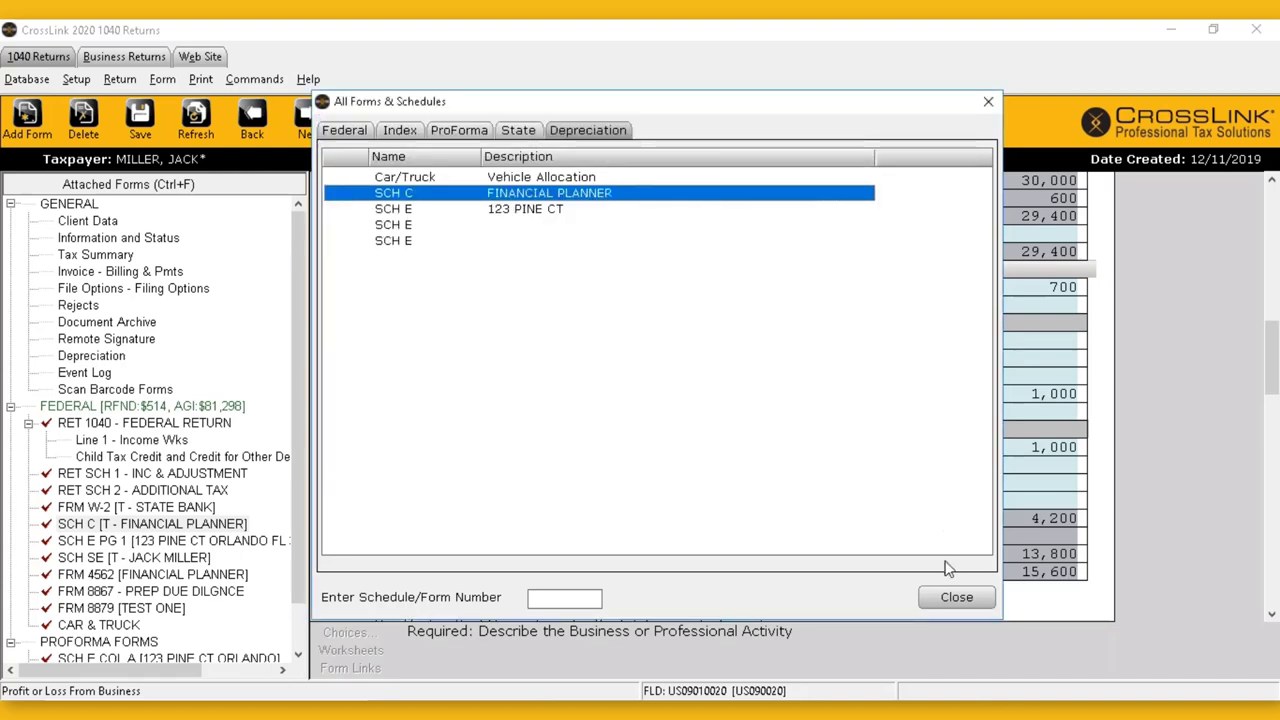
pyautogui.click(956, 597)
# Examine the Schedule C Part II expenses, checking the depreciation amount on line 13 and the supplies amount on line 22.
pyautogui.scroll(-10, 577, 389)
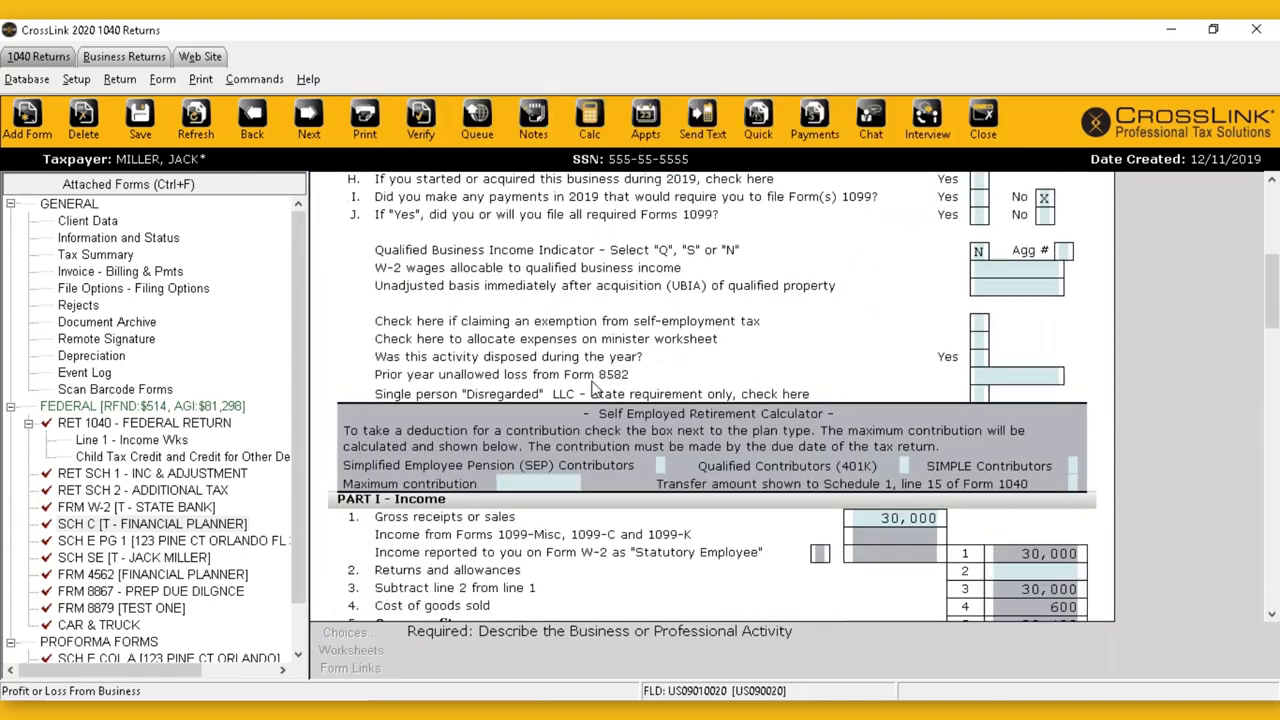
pyautogui.scroll(-5, 577, 389)
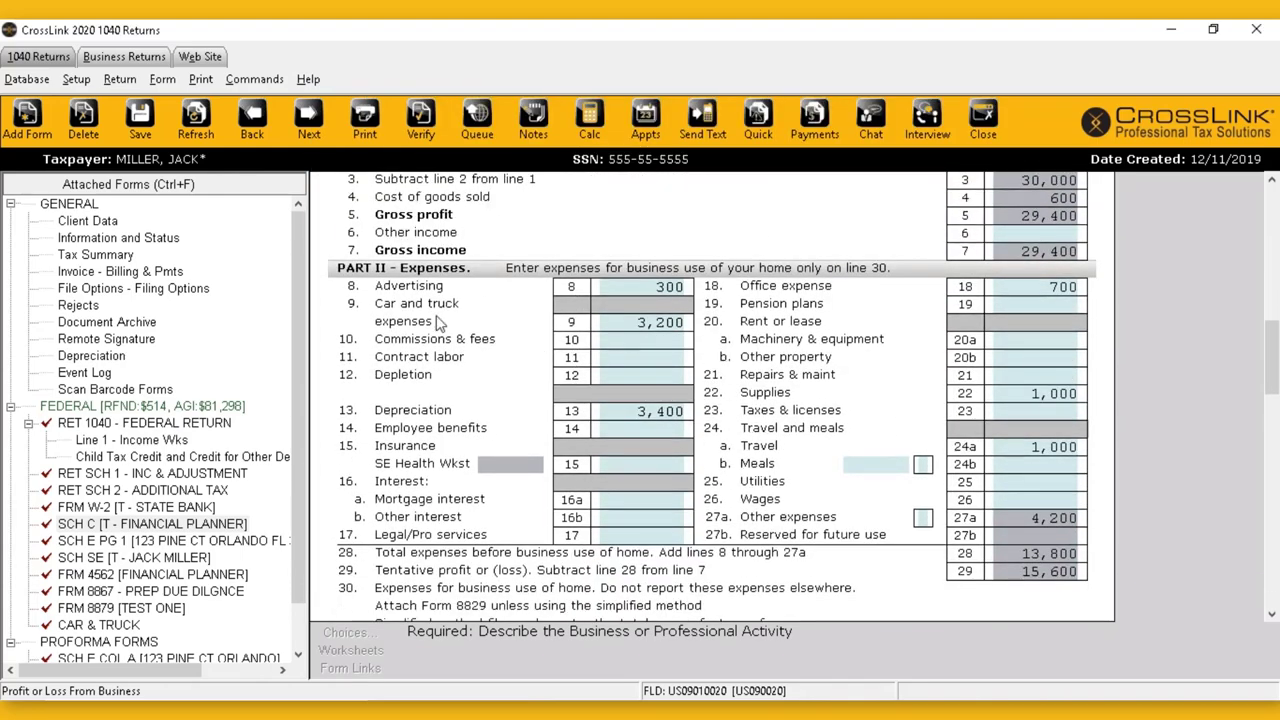
pyautogui.click(620, 410)
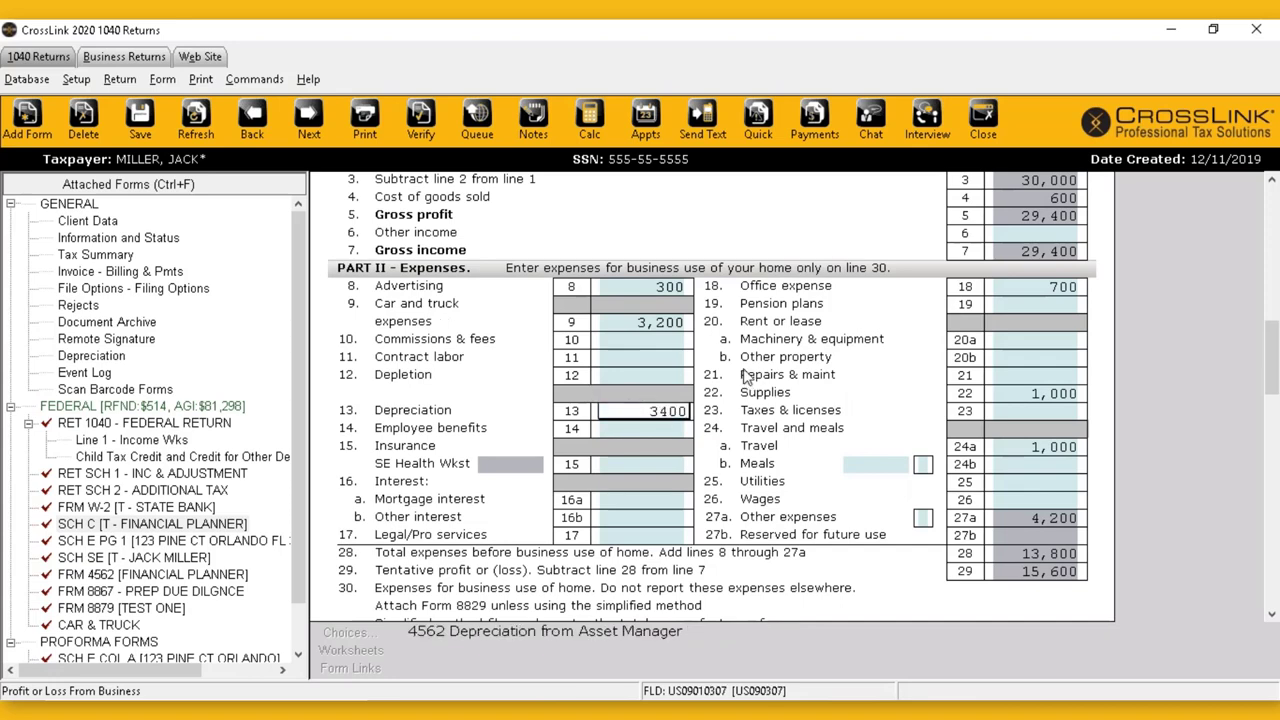
pyautogui.scroll(-2, 745, 362)
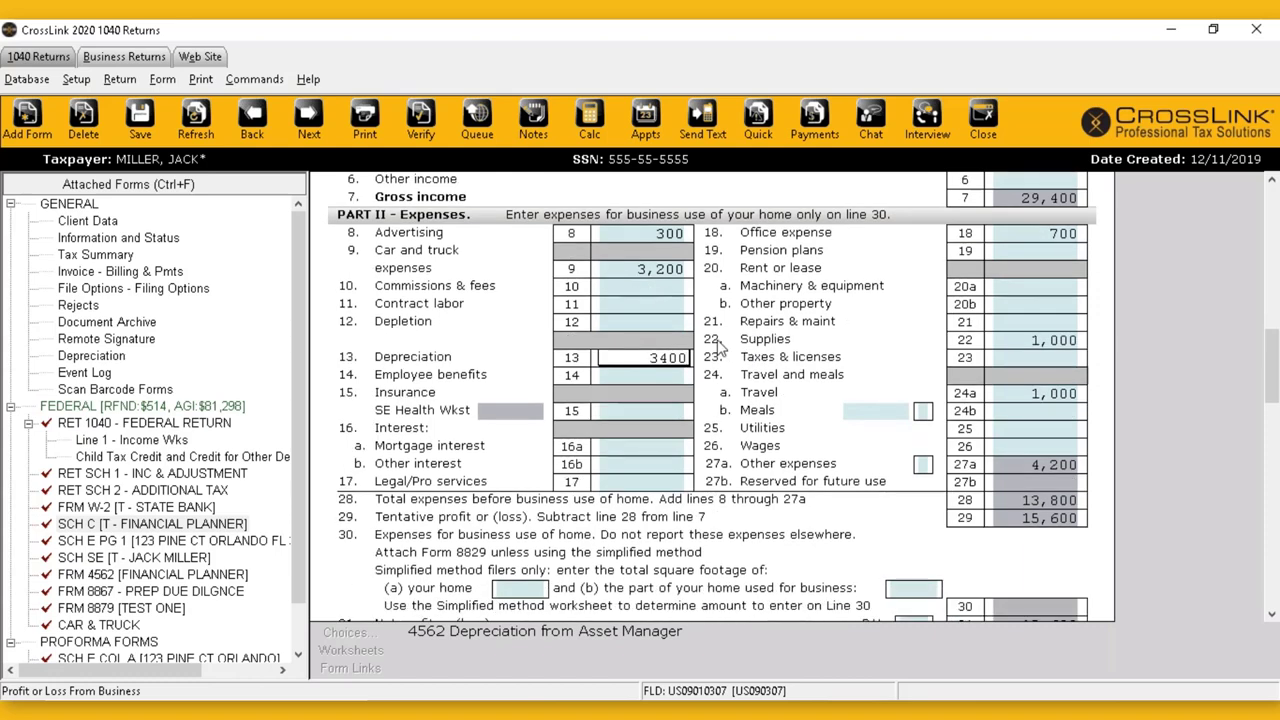
pyautogui.click(718, 345)
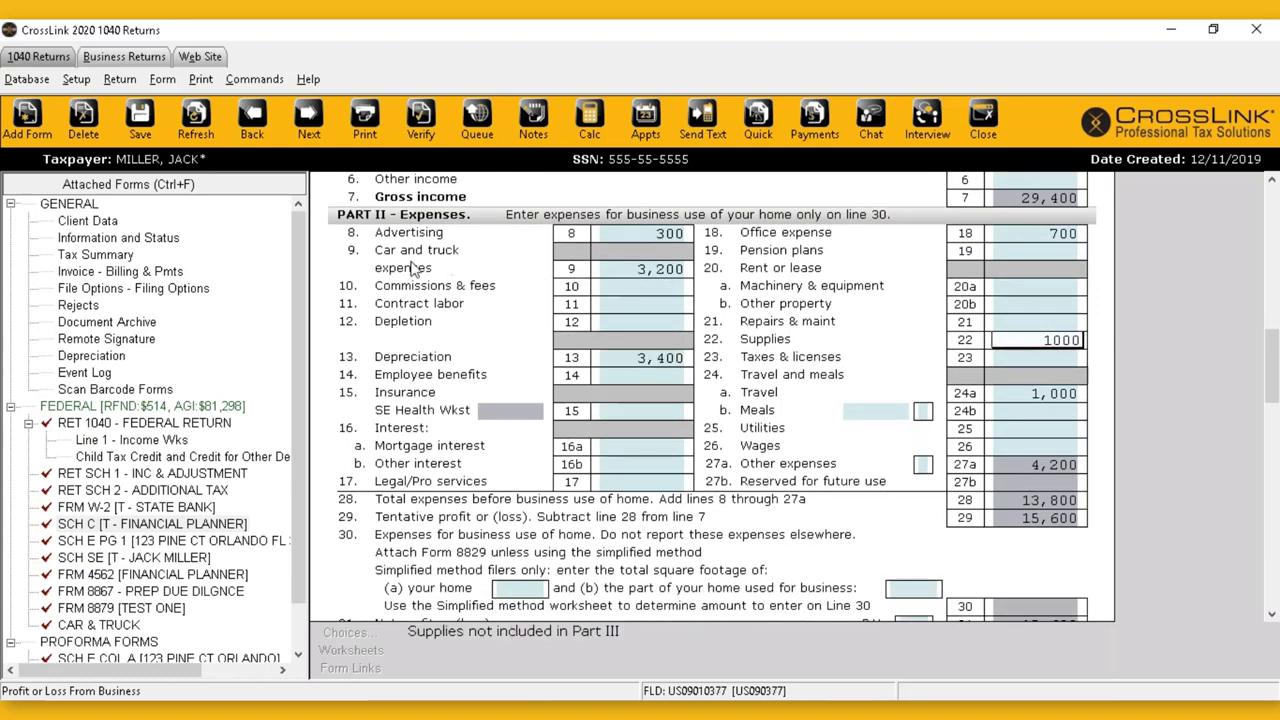